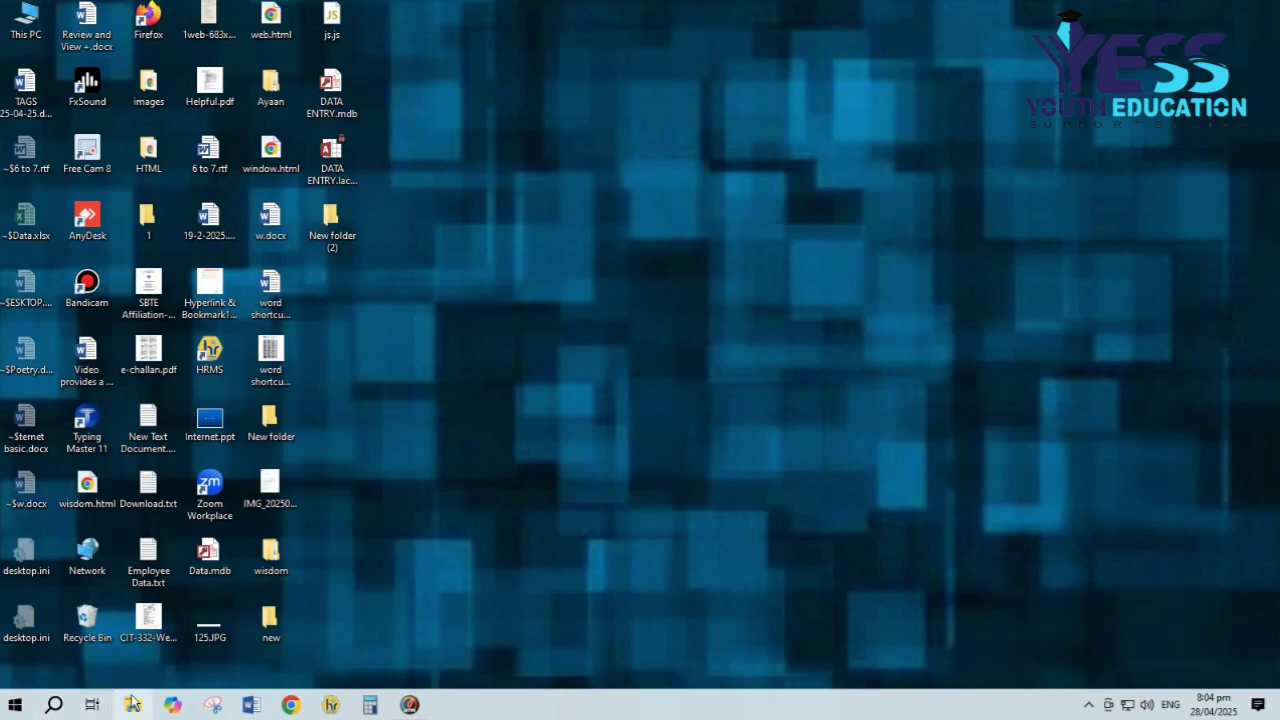
Launch Word with the winword run command and maximize its start window.
key(super+r)
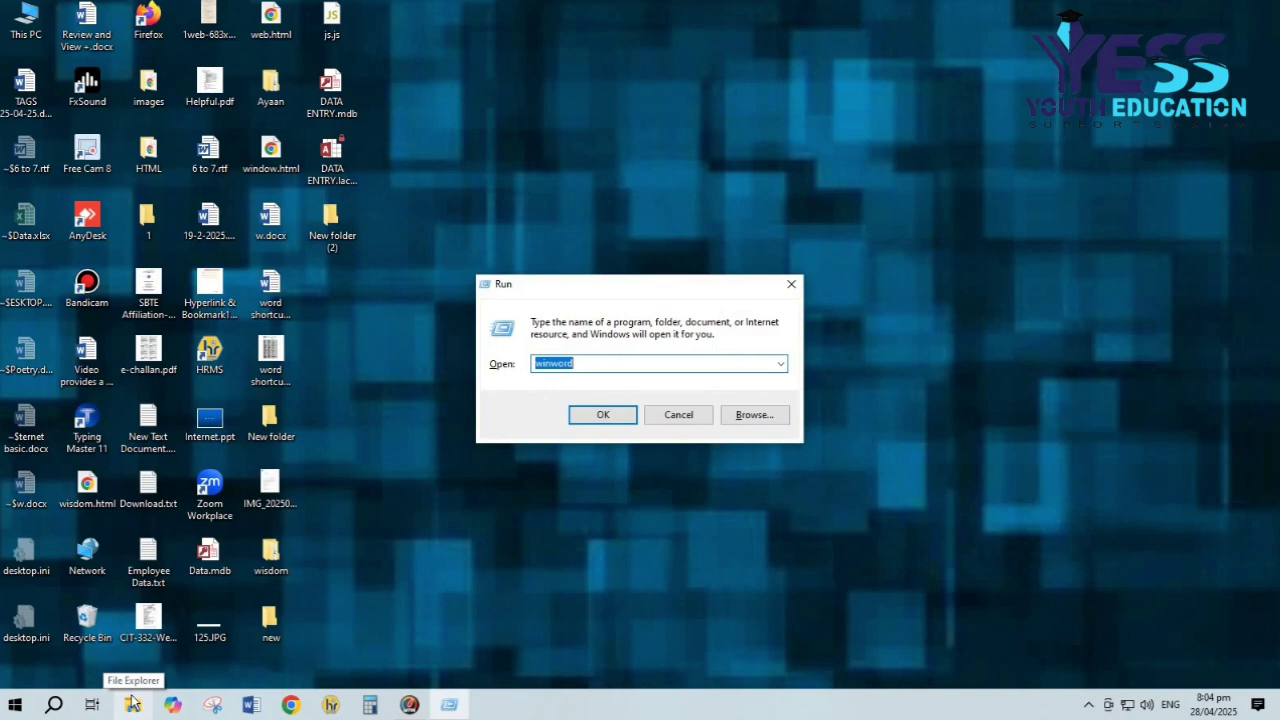
key(Return)
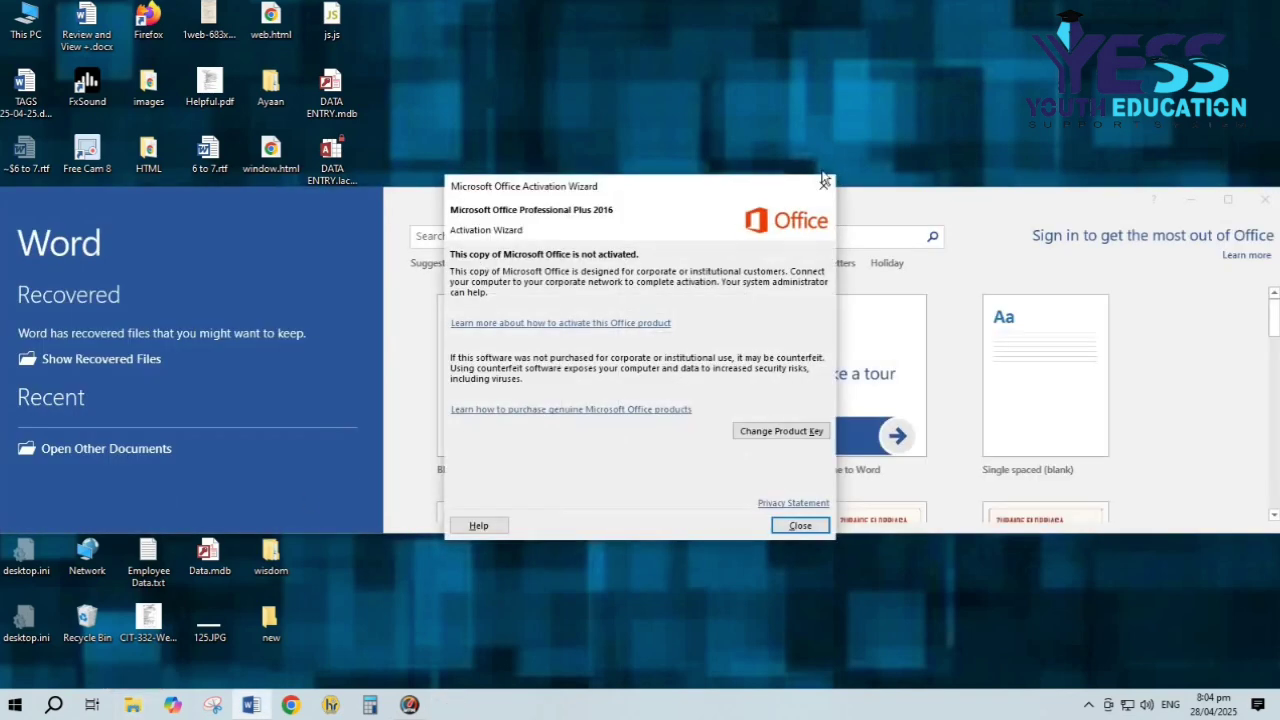
click(1232, 200)
double_click(1160, 190)
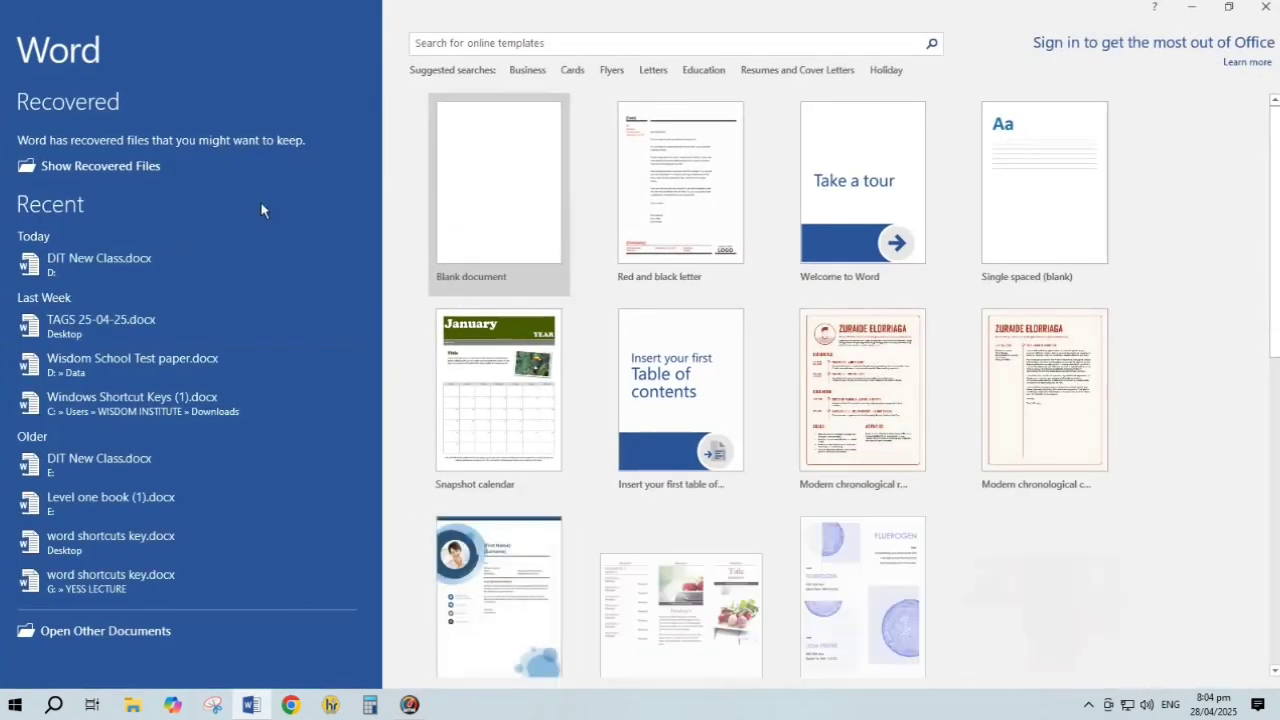
Create a blank document and dismiss the list of recovered files.
click(508, 182)
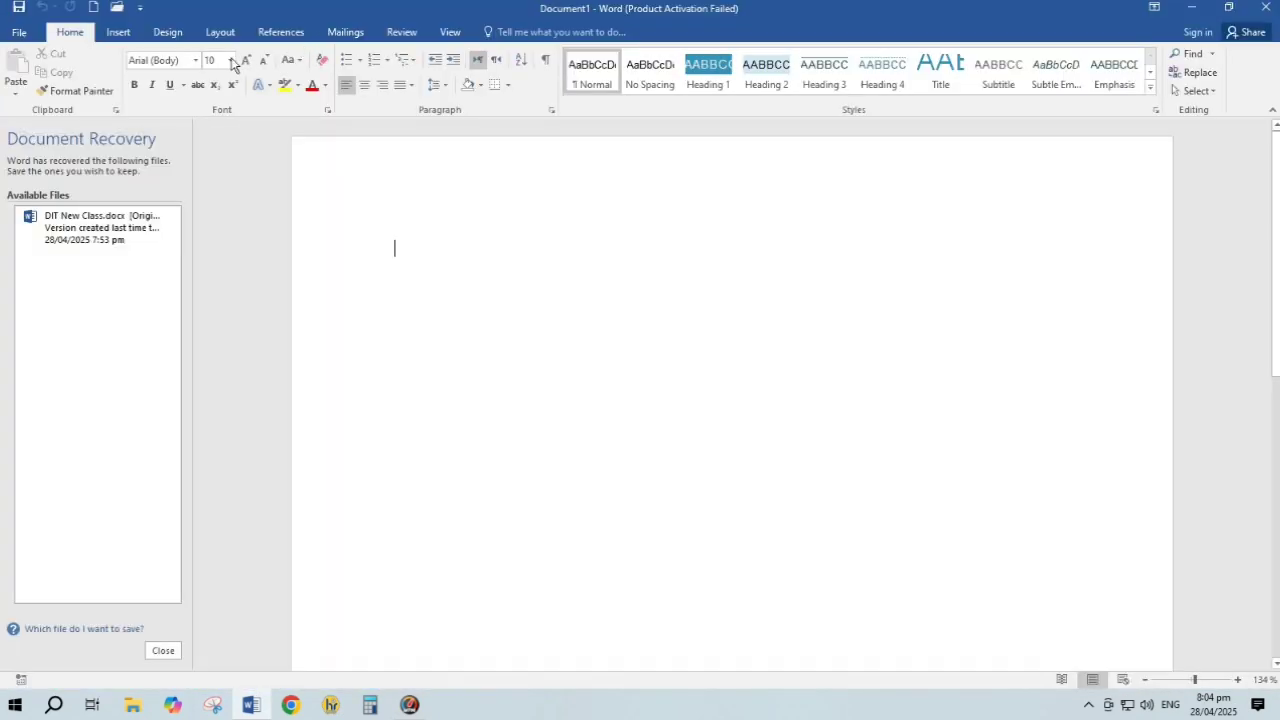
click(167, 31)
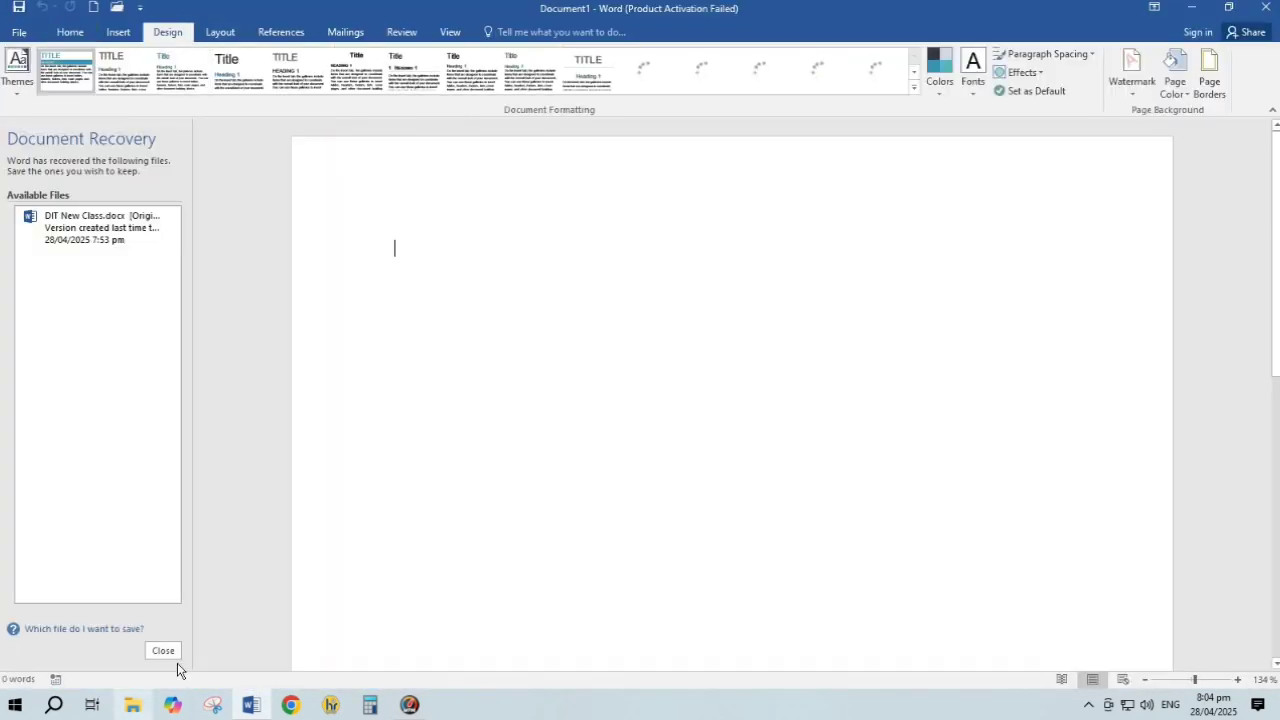
click(163, 651)
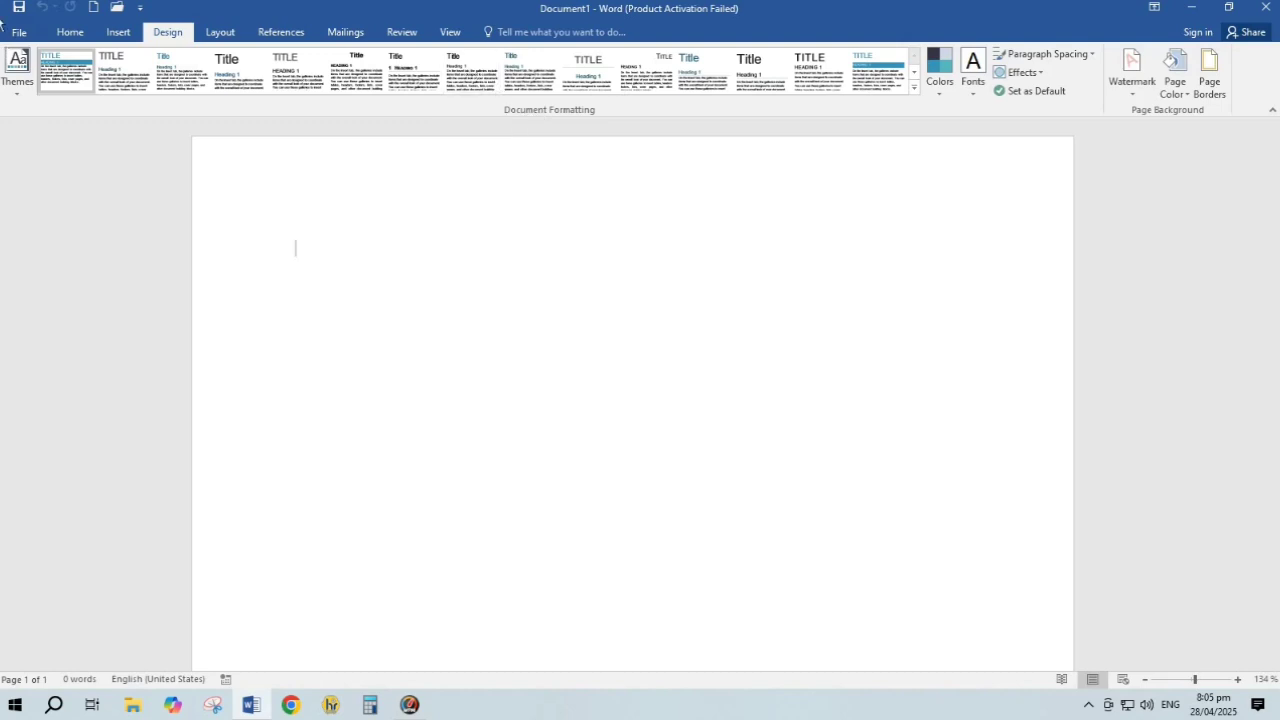
click(118, 35)
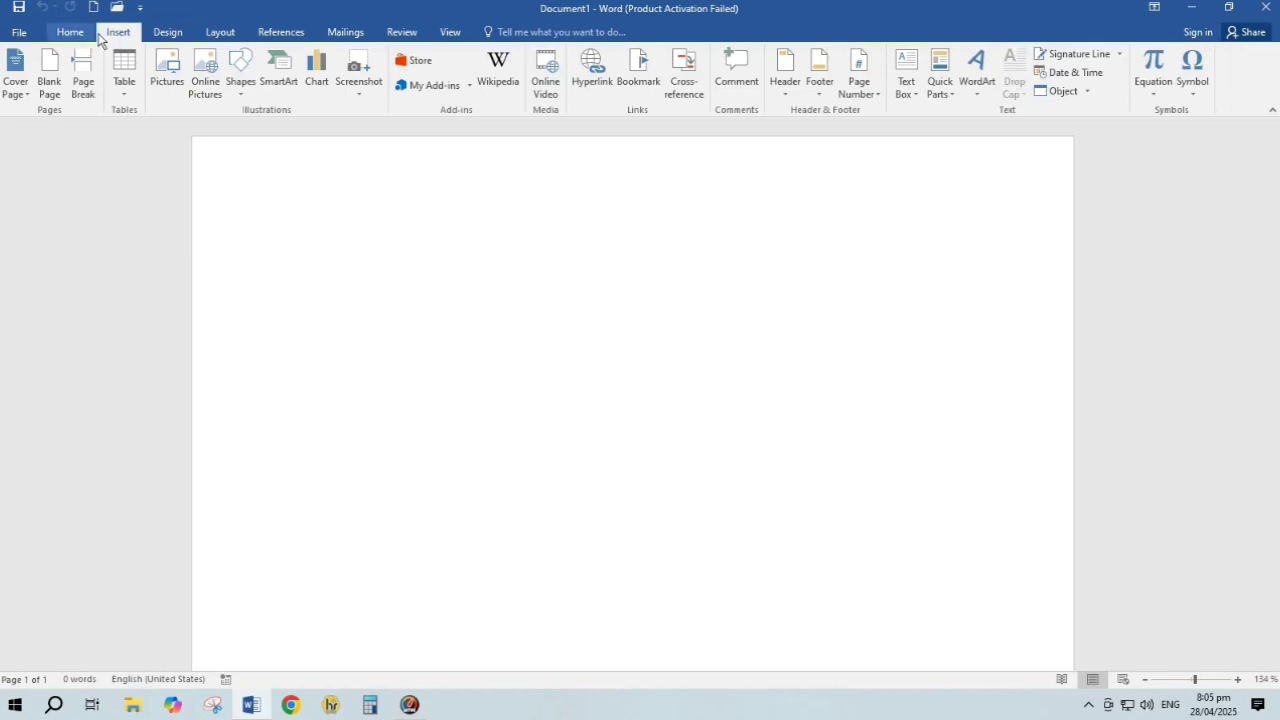
click(84, 34)
click(124, 34)
click(82, 33)
click(136, 33)
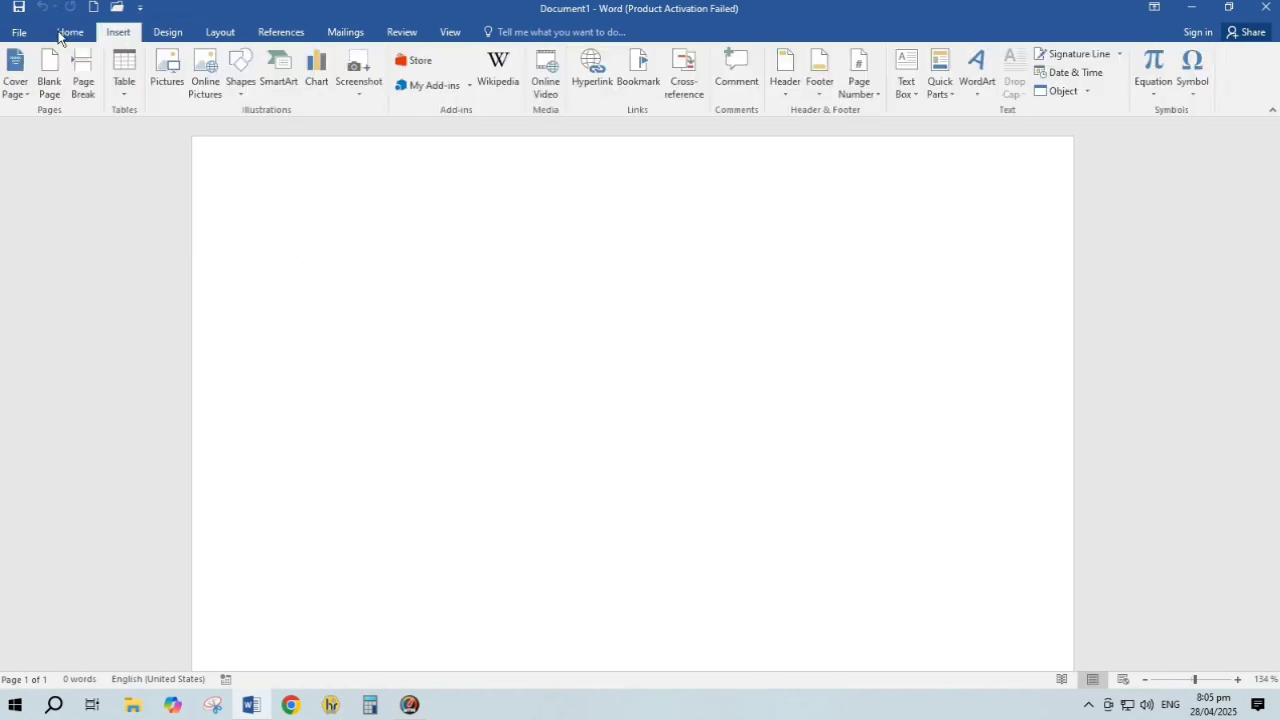
click(79, 34)
click(115, 35)
click(80, 34)
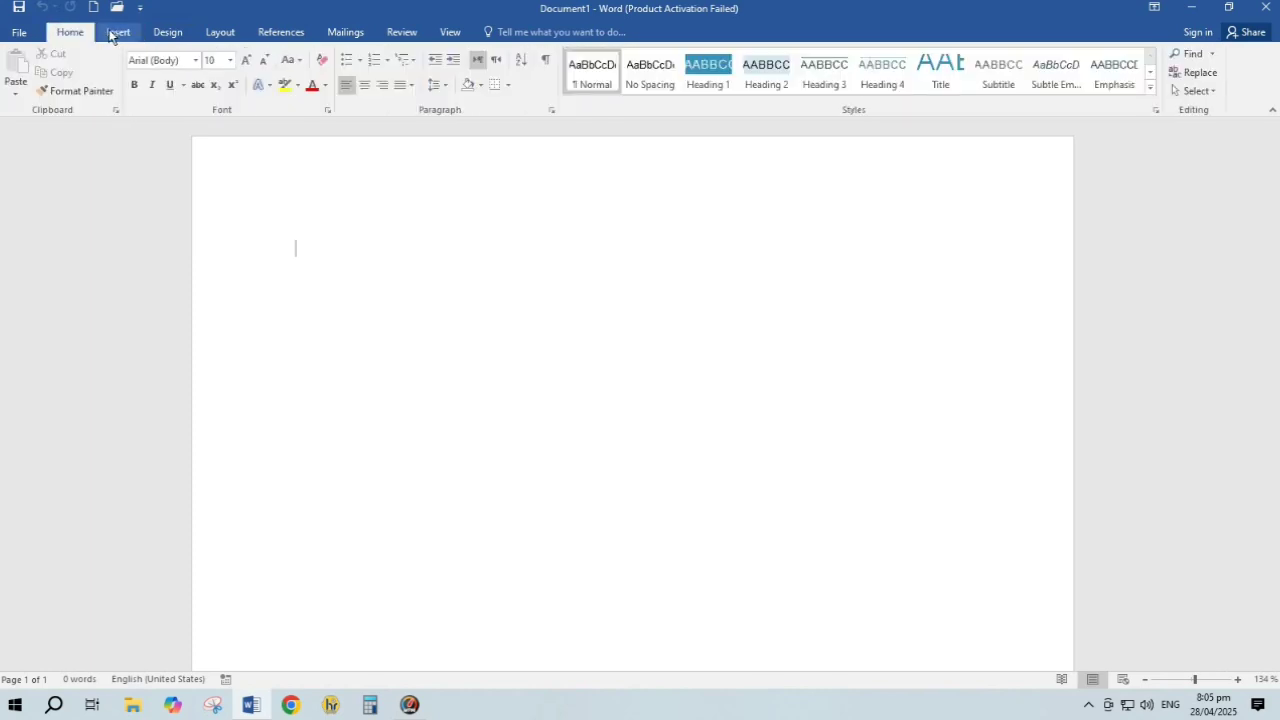
click(118, 34)
click(78, 34)
click(104, 34)
click(80, 34)
click(118, 34)
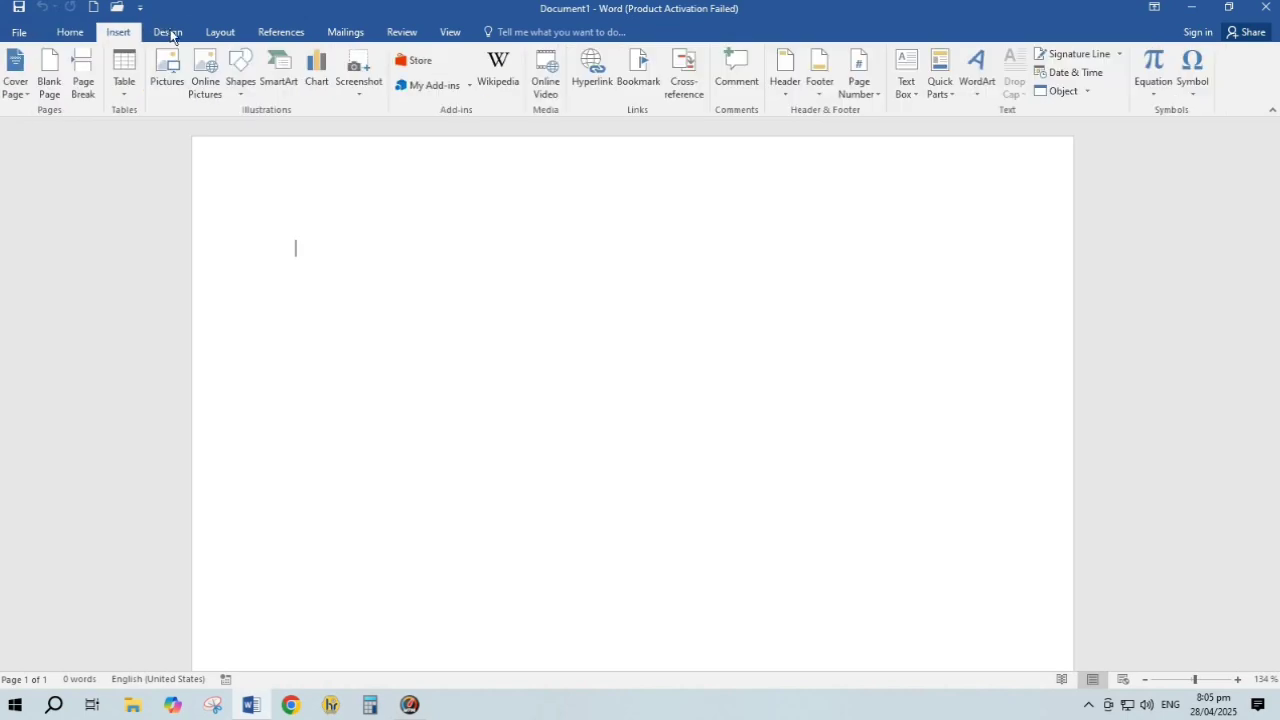
click(168, 34)
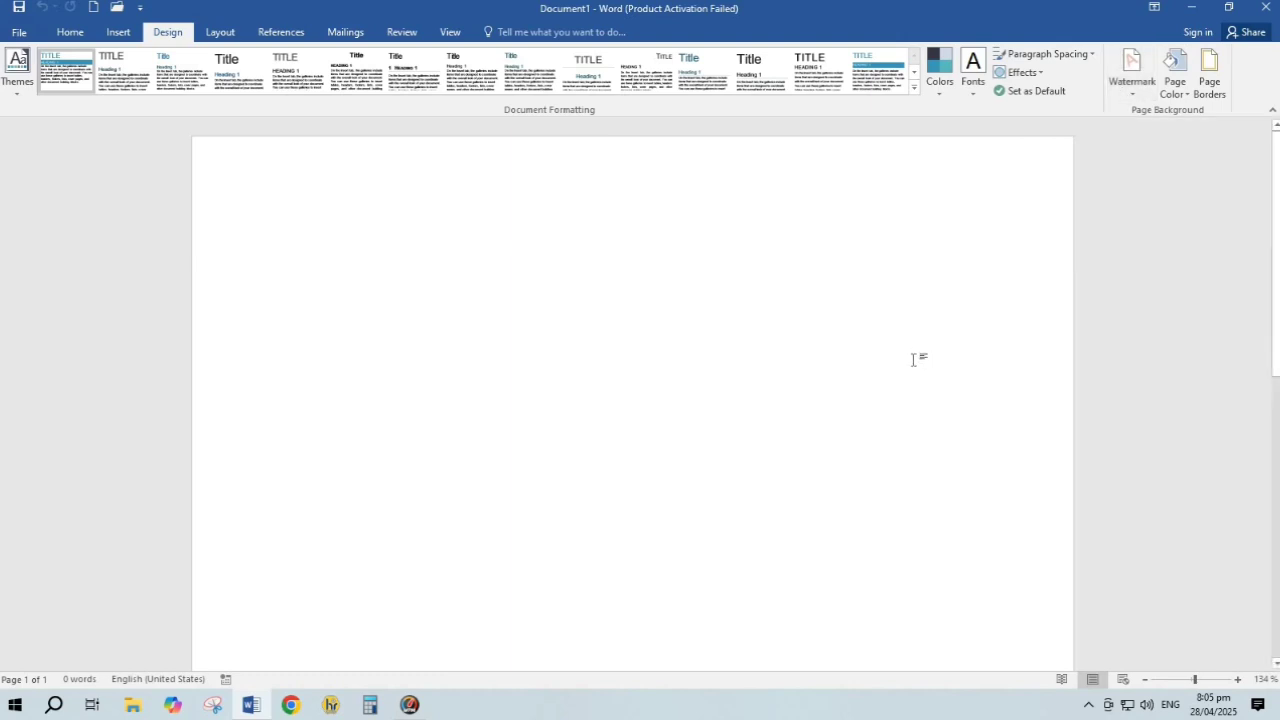
text(=rand)
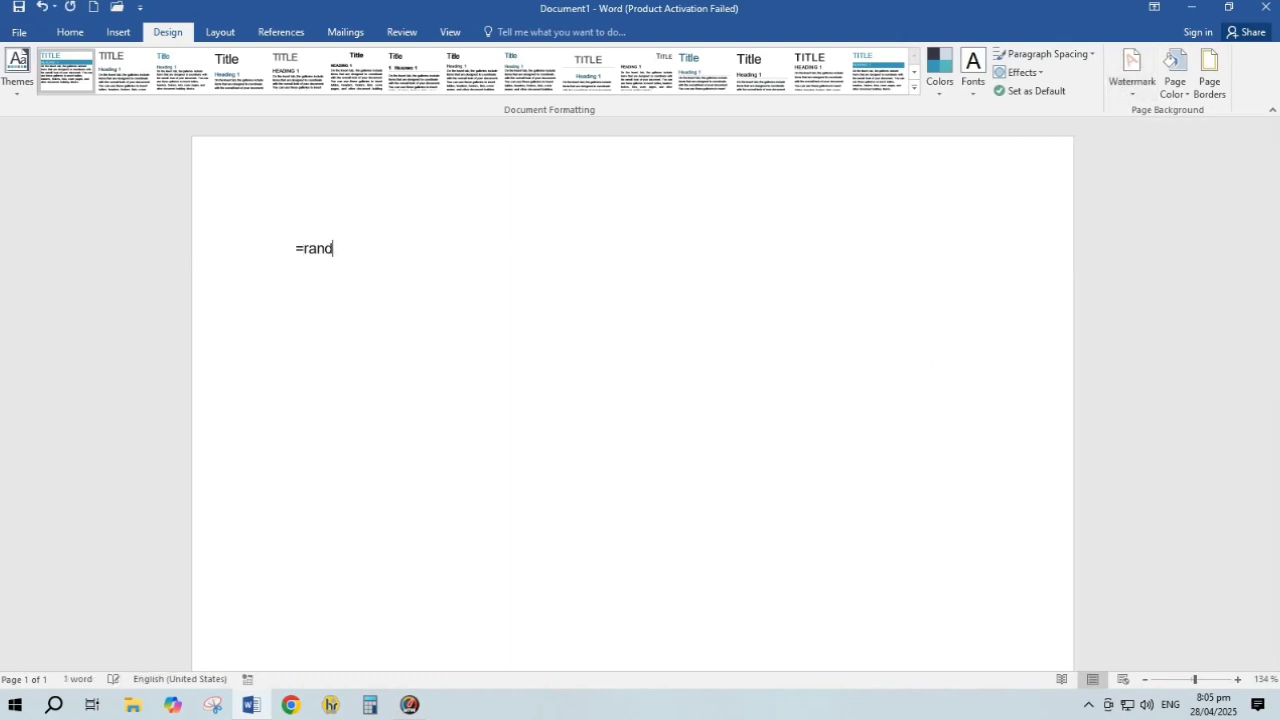
key(BackSpace)
key(BackSpace)
key(BackSpace)
key(BackSpace)
key(BackSpace)
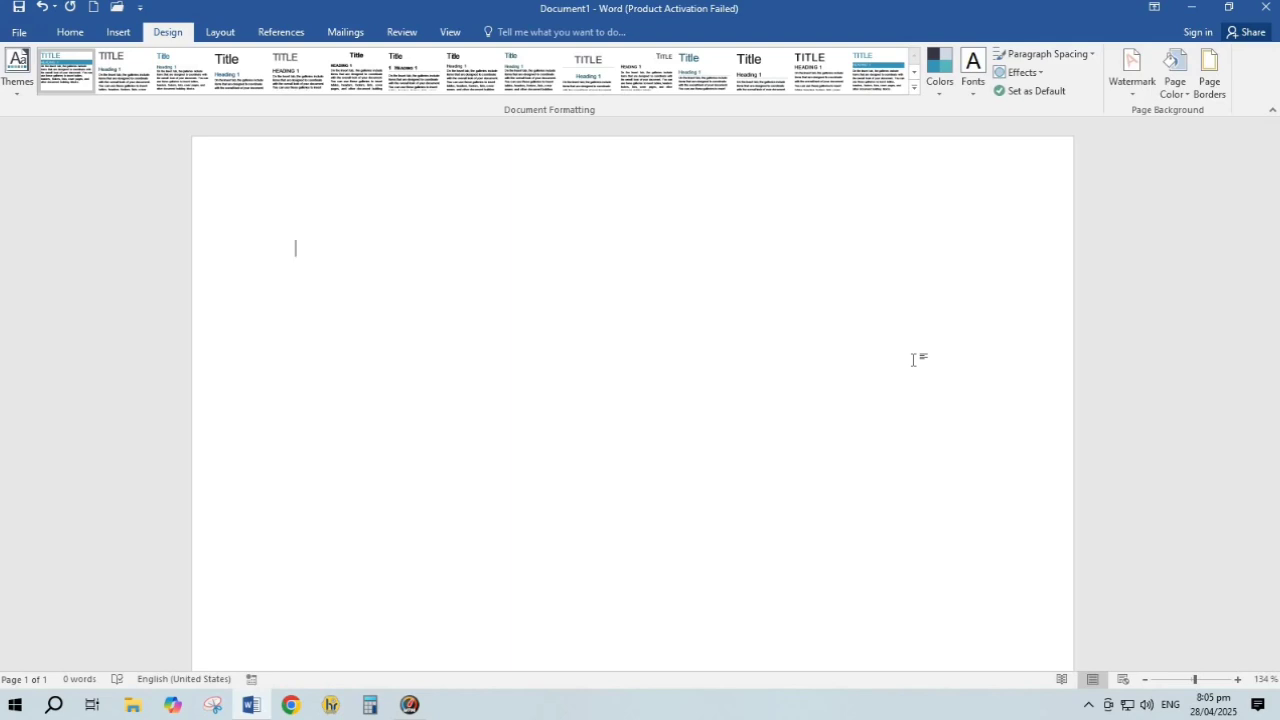
Generate sample paragraphs in the blank document with the =rand() function.
text(=)
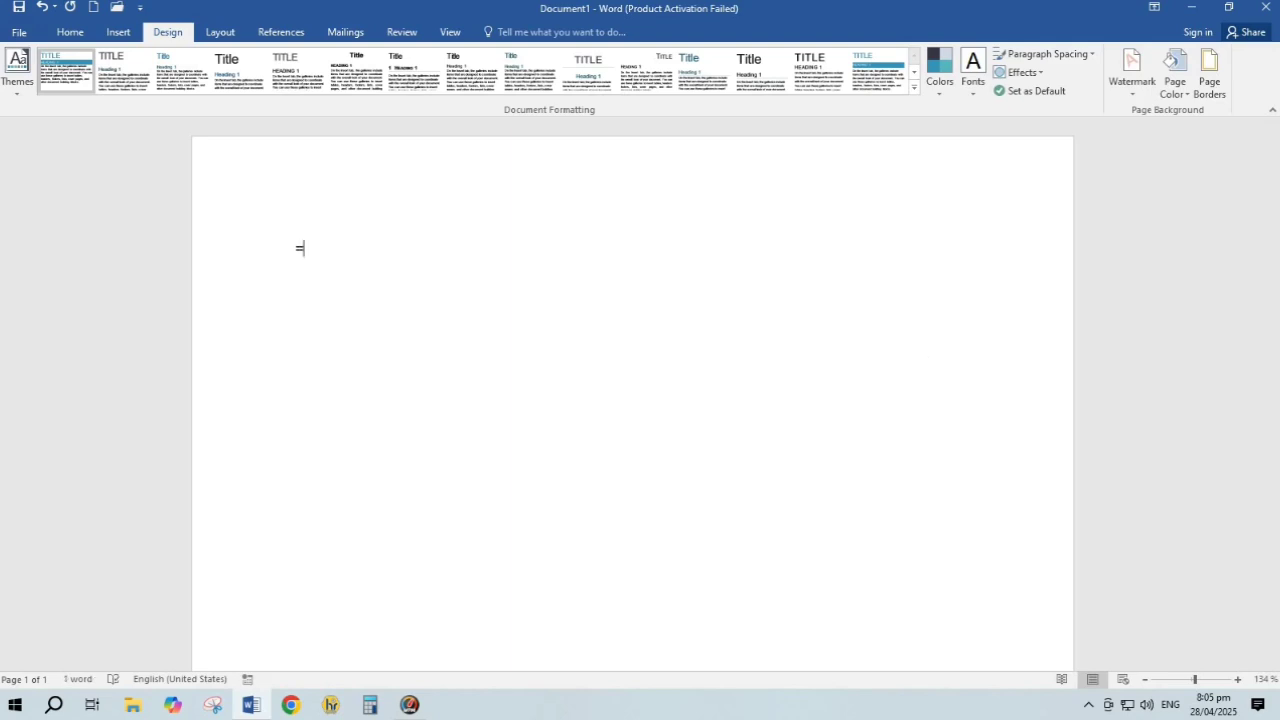
text(rand())
key(Return)
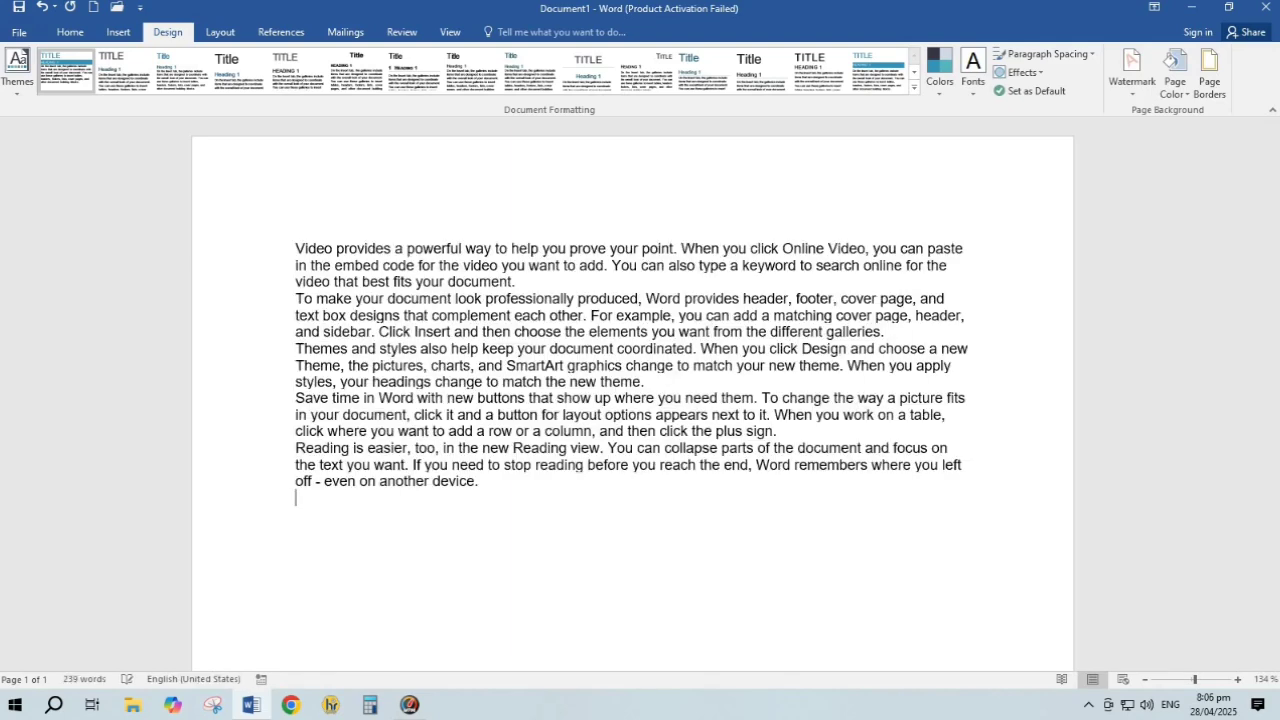
Copy all the sample text and paste it repeatedly below to extend the document over many pages.
key(ctrl+a)
key(ctrl+c)
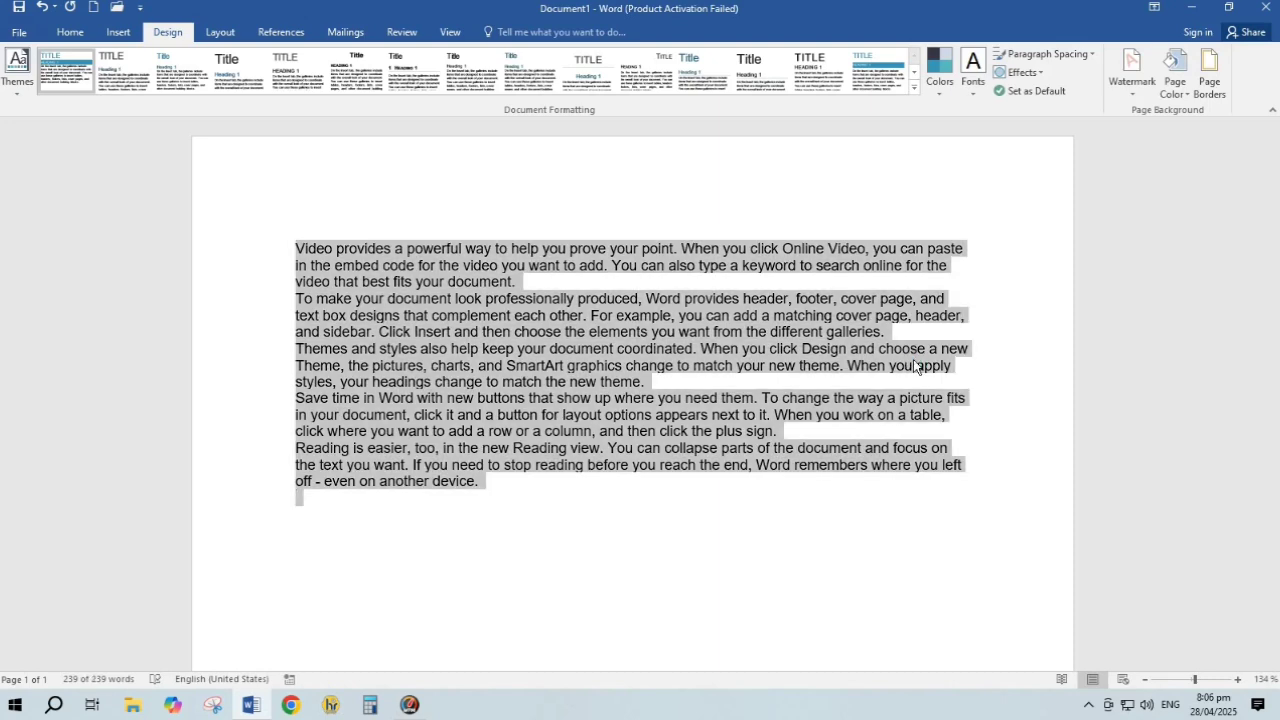
click(509, 535)
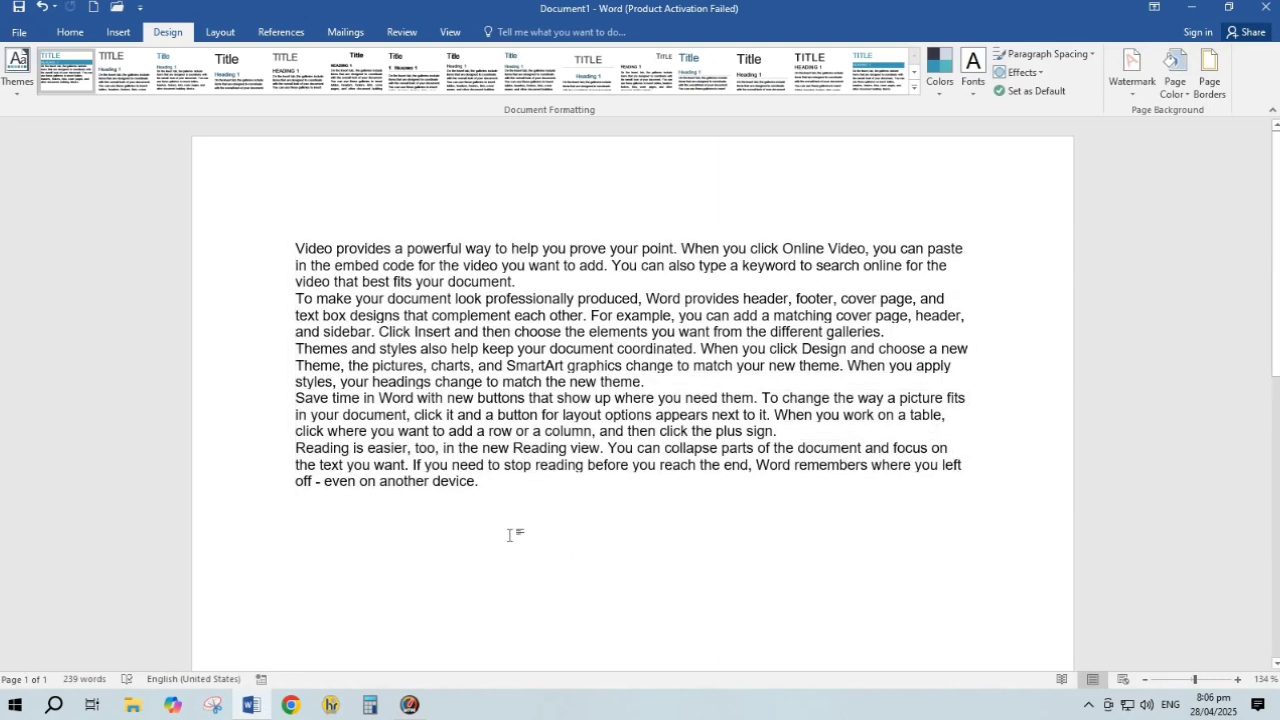
key(ctrl+v)
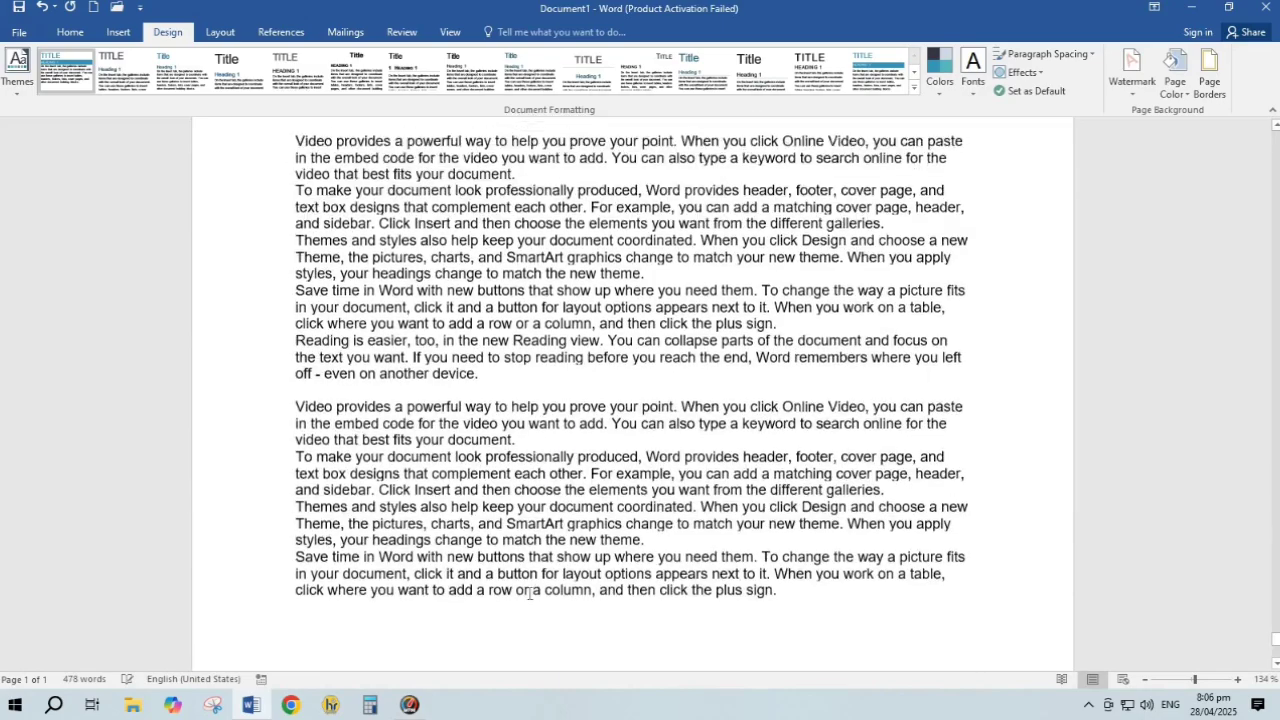
Look through the pasted pages side by side at 90% zoom.
click(1147, 681)
click(1147, 681)
click(1147, 681)
click(1147, 681)
click(1147, 681)
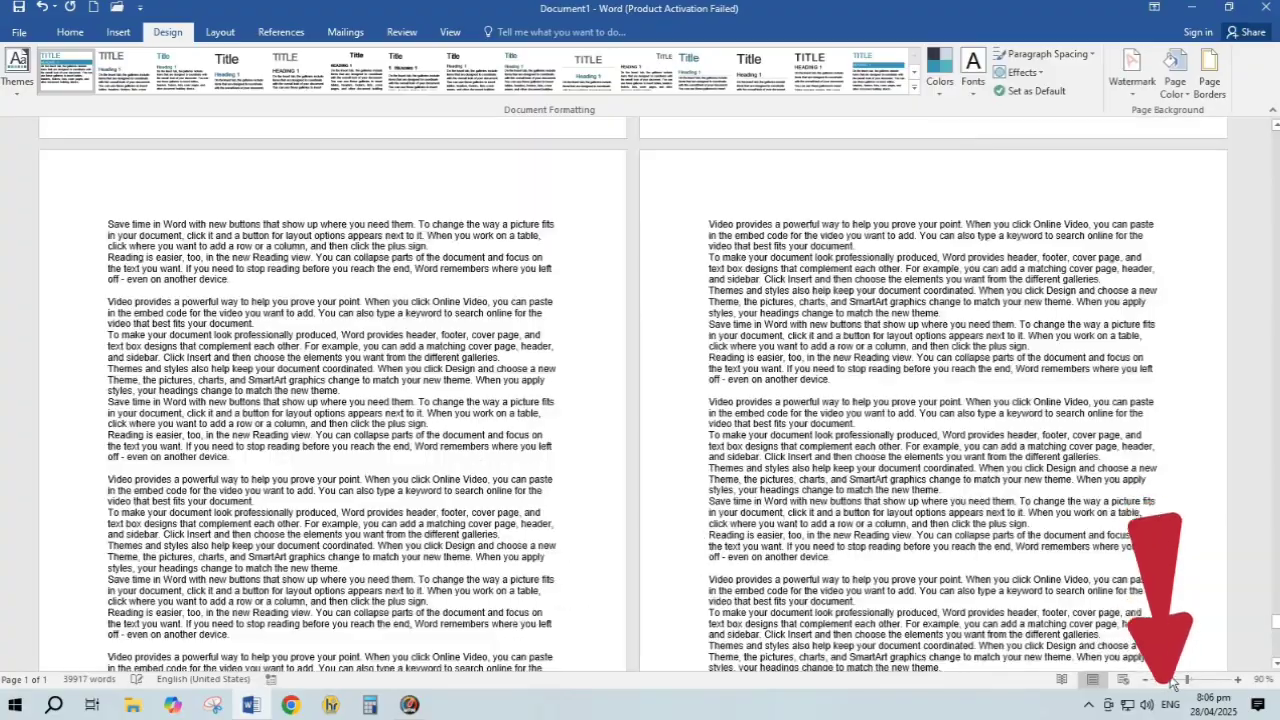
scroll(1046, 646, up, 18)
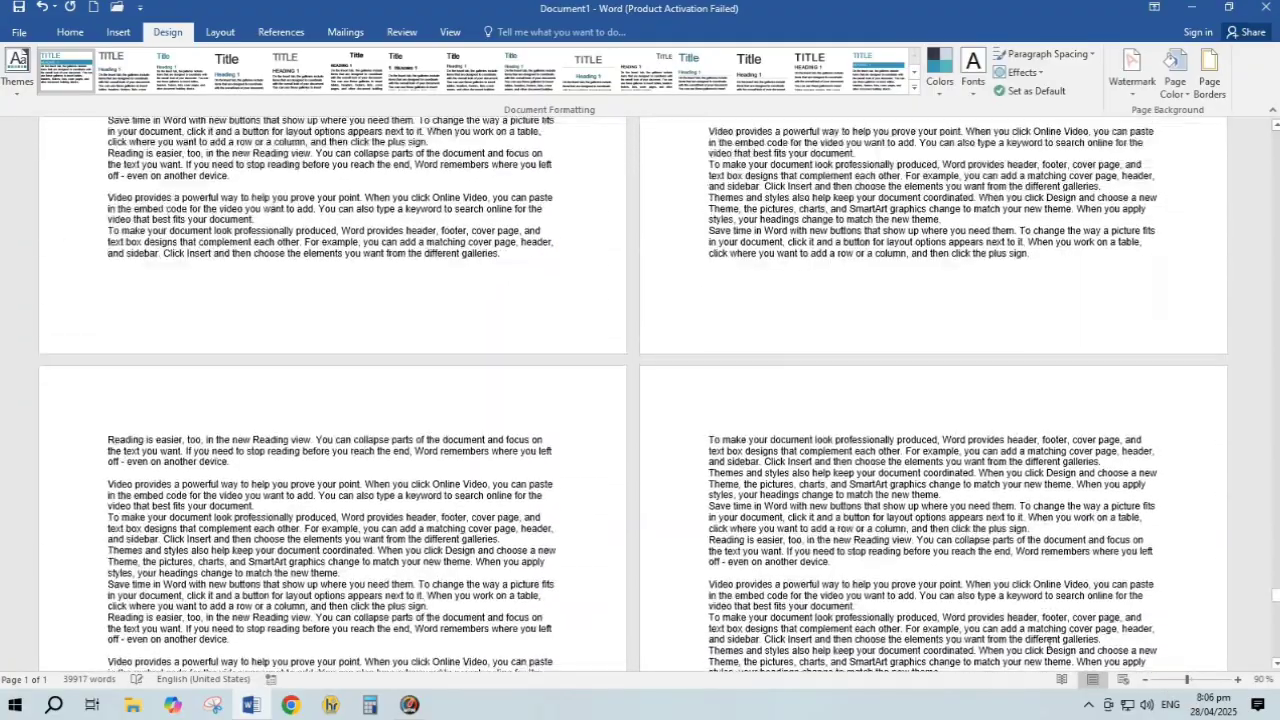
scroll(1065, 519, down, 8)
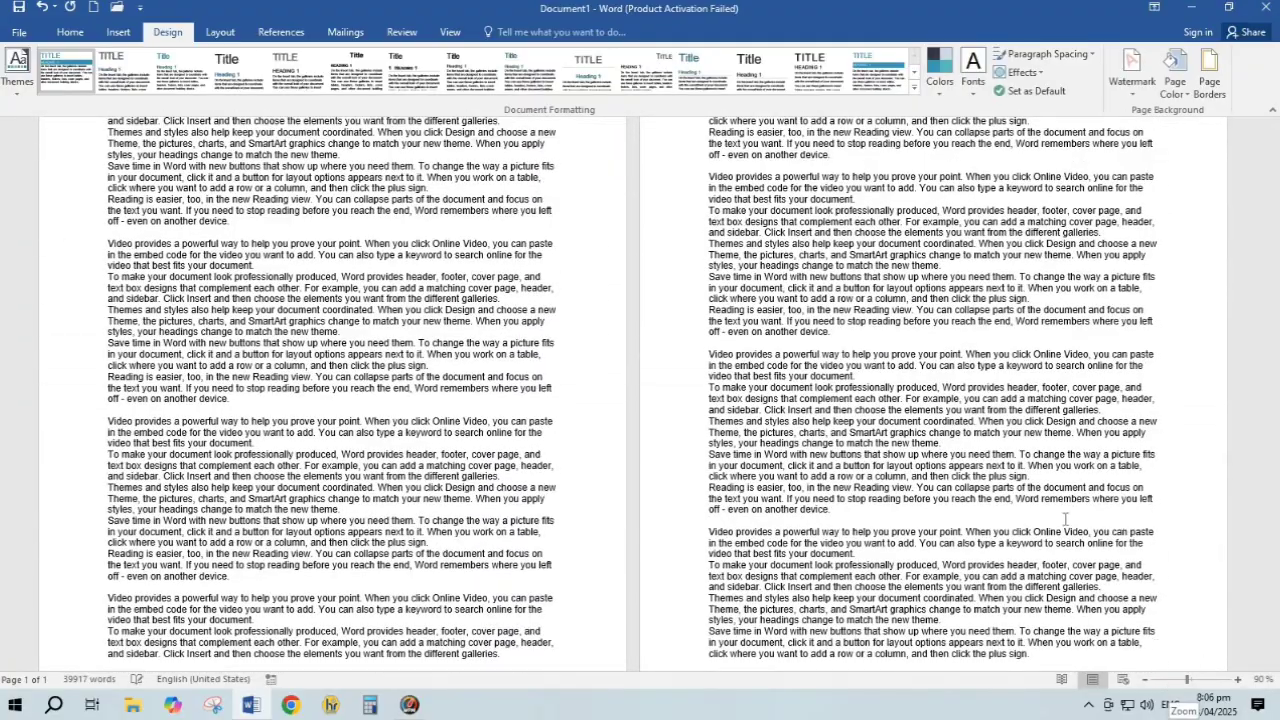
scroll(1065, 519, down, 15)
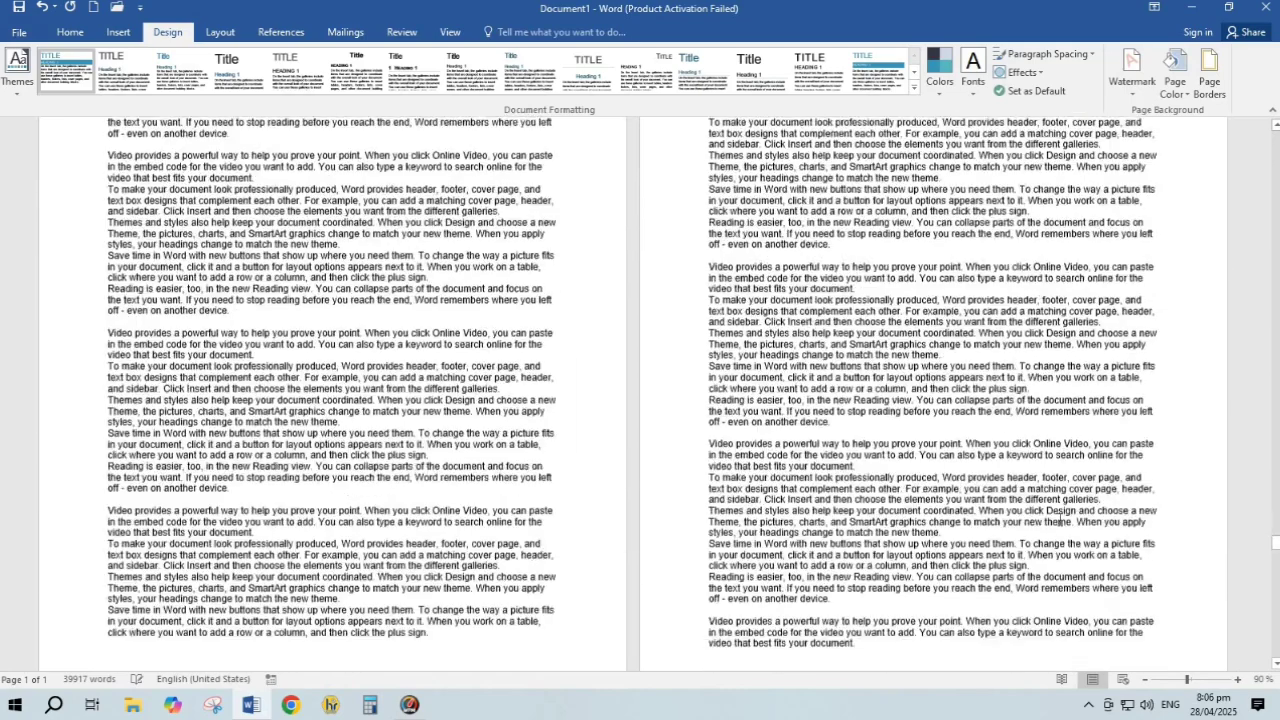
scroll(1058, 520, down, 5)
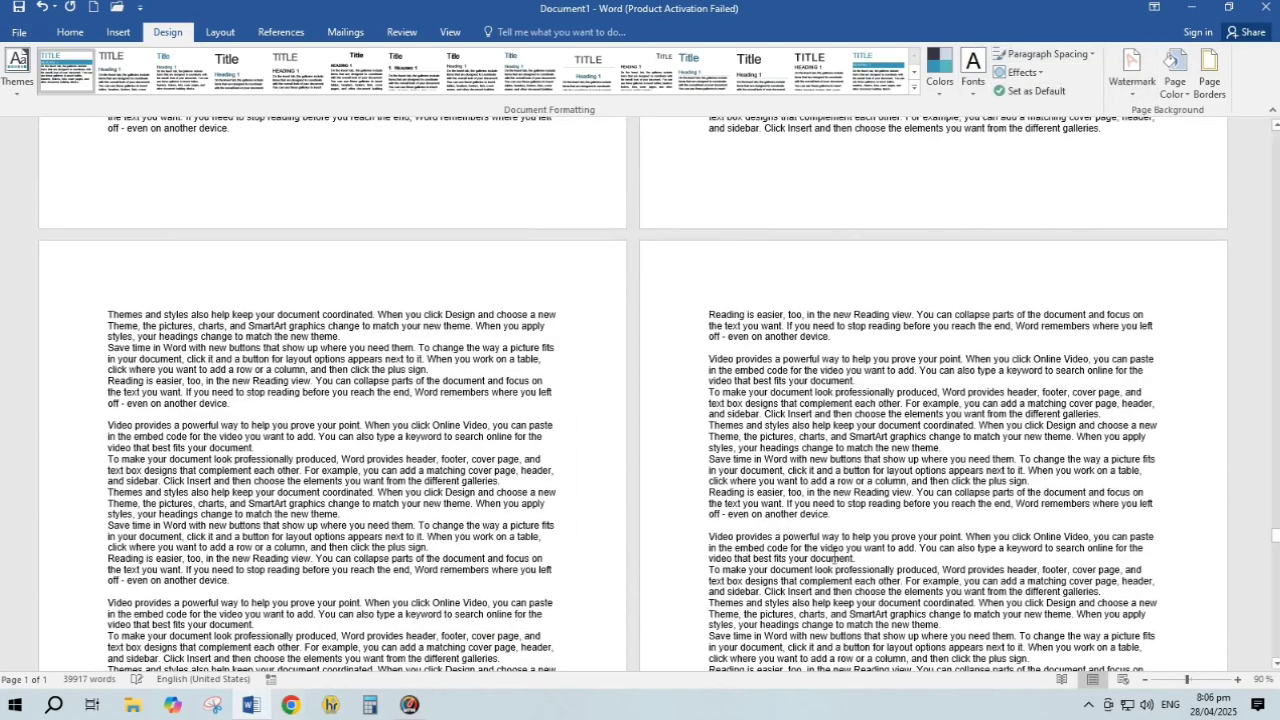
Apply the built-in CONFIDENTIAL 1 watermark to the document and view it on the pages at 130% zoom.
click(1131, 68)
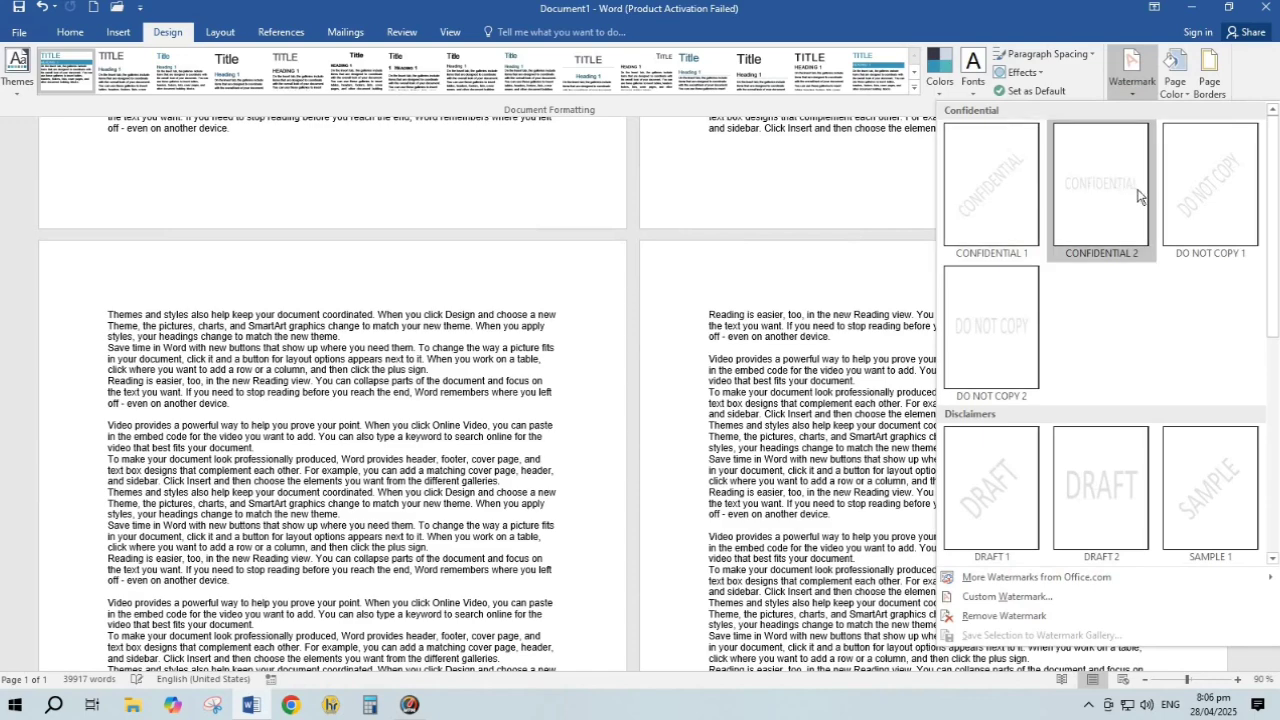
click(985, 184)
ctrl+scroll(940, 492, up, 4)
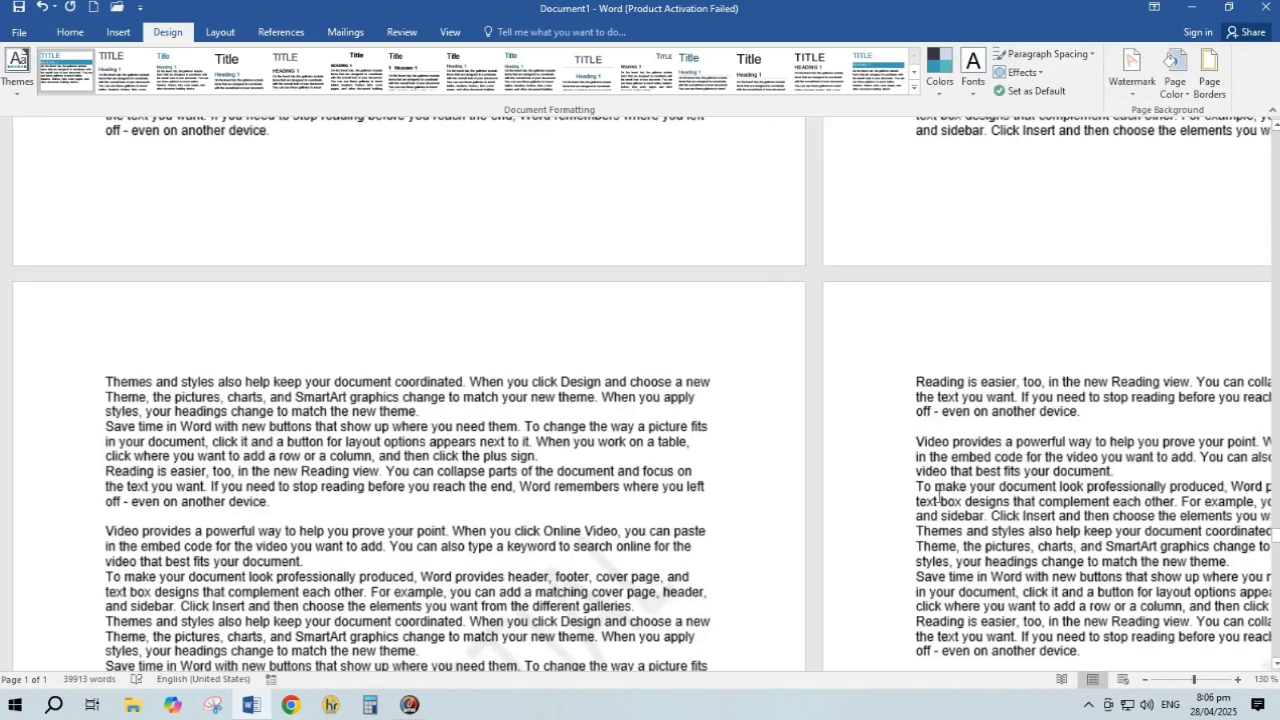
scroll(800, 493, down, 8)
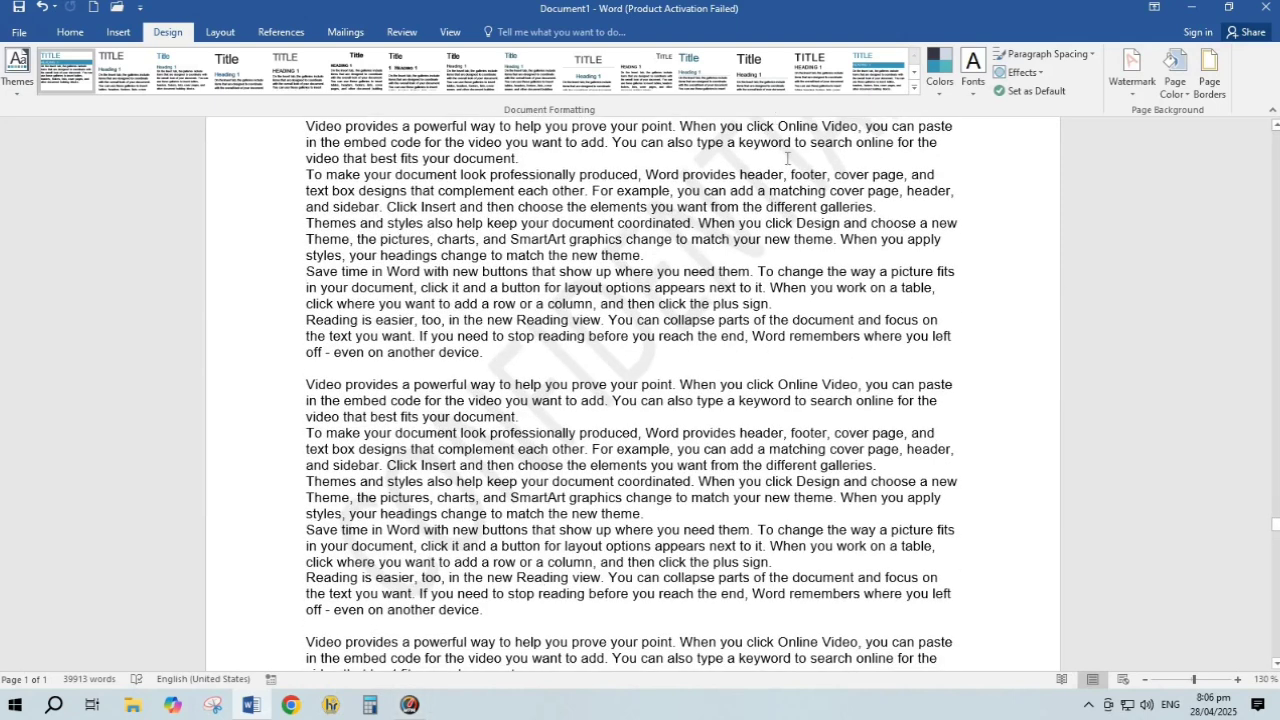
Set up a custom text watermark reading YESS and apply it to the document.
click(1133, 80)
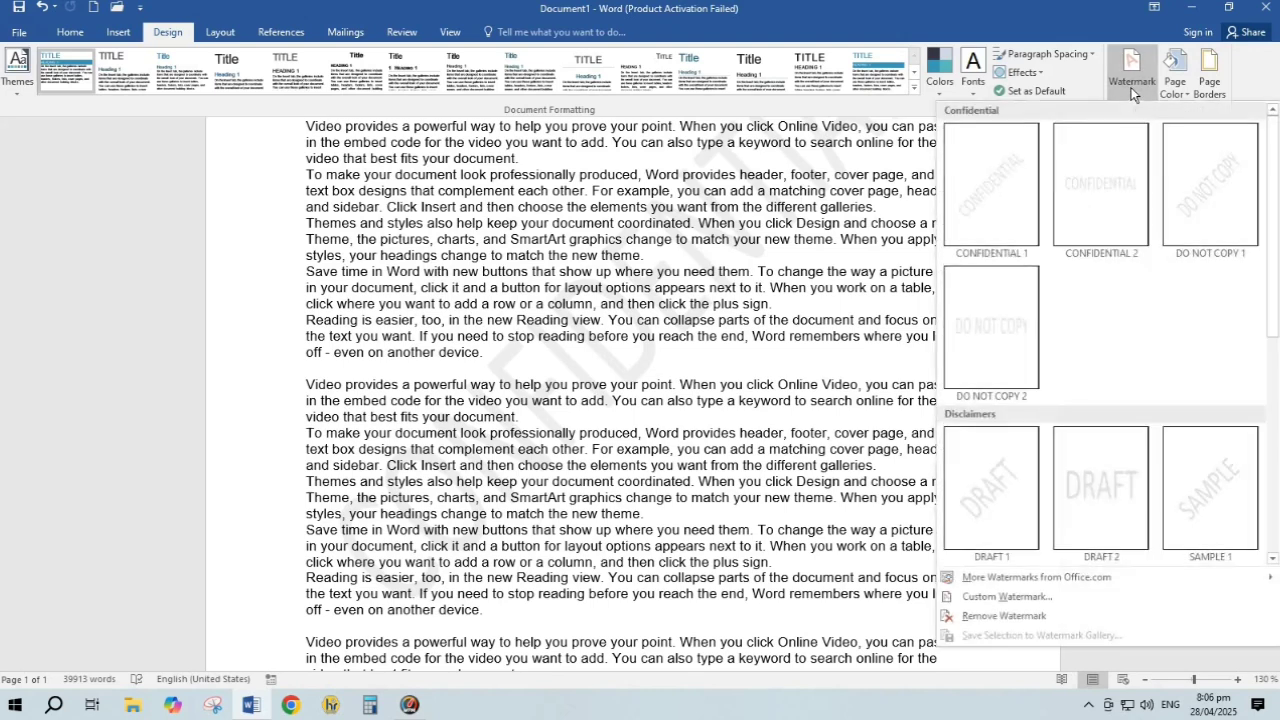
click(1038, 600)
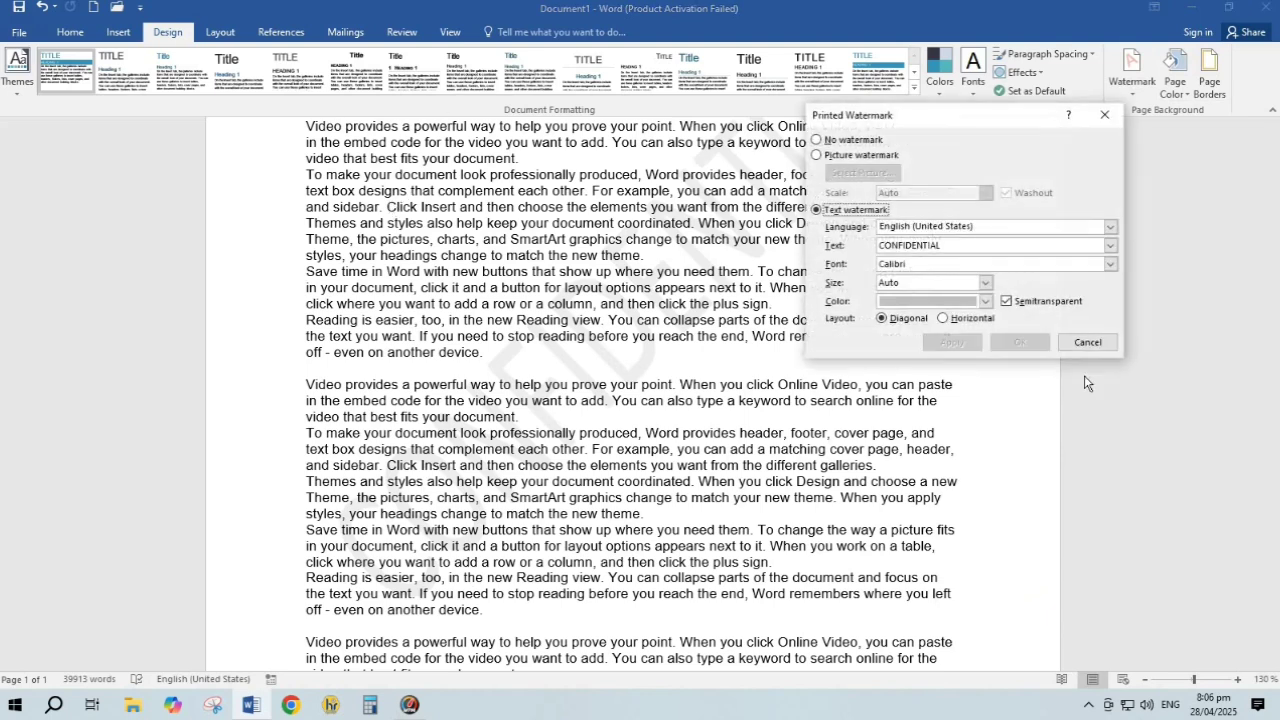
click(838, 212)
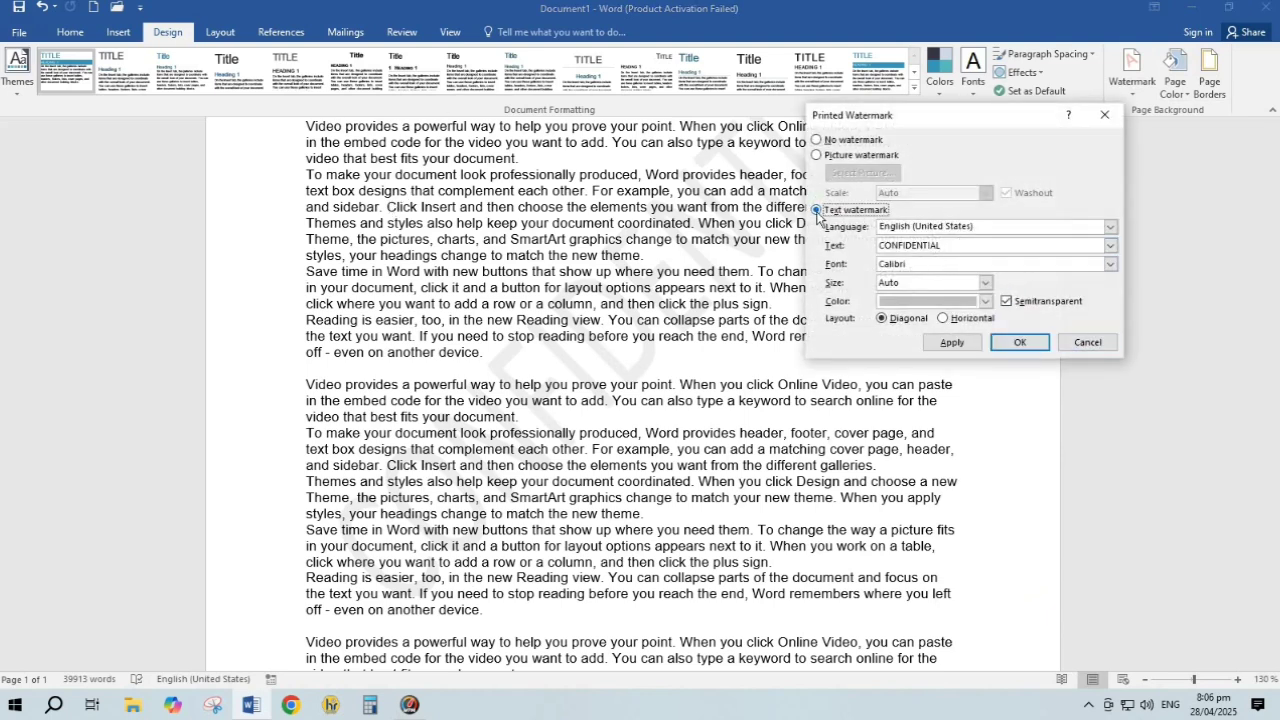
click(946, 248)
key(BackSpace)
key(BackSpace)
key(BackSpace)
key(BackSpace)
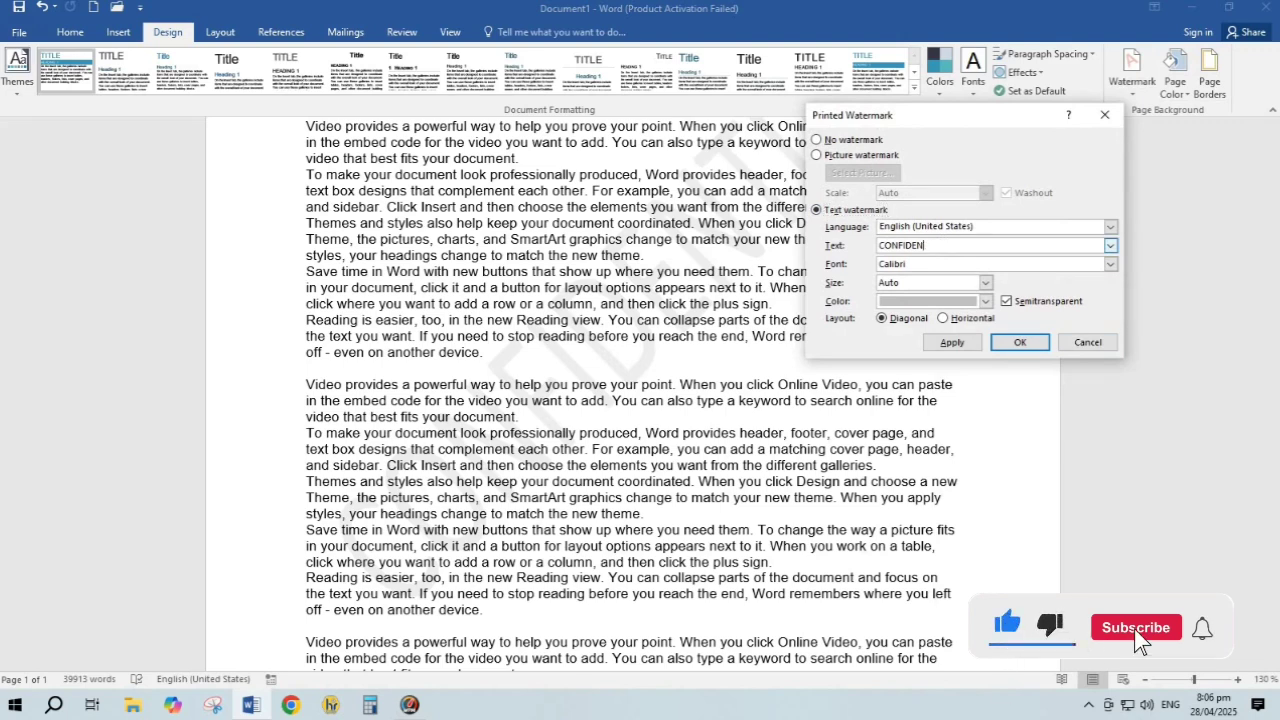
key(BackSpace)
key(BackSpace)
key(BackSpace)
key(BackSpace)
key(BackSpace)
key(BackSpace)
key(BackSpace)
key(BackSpace)
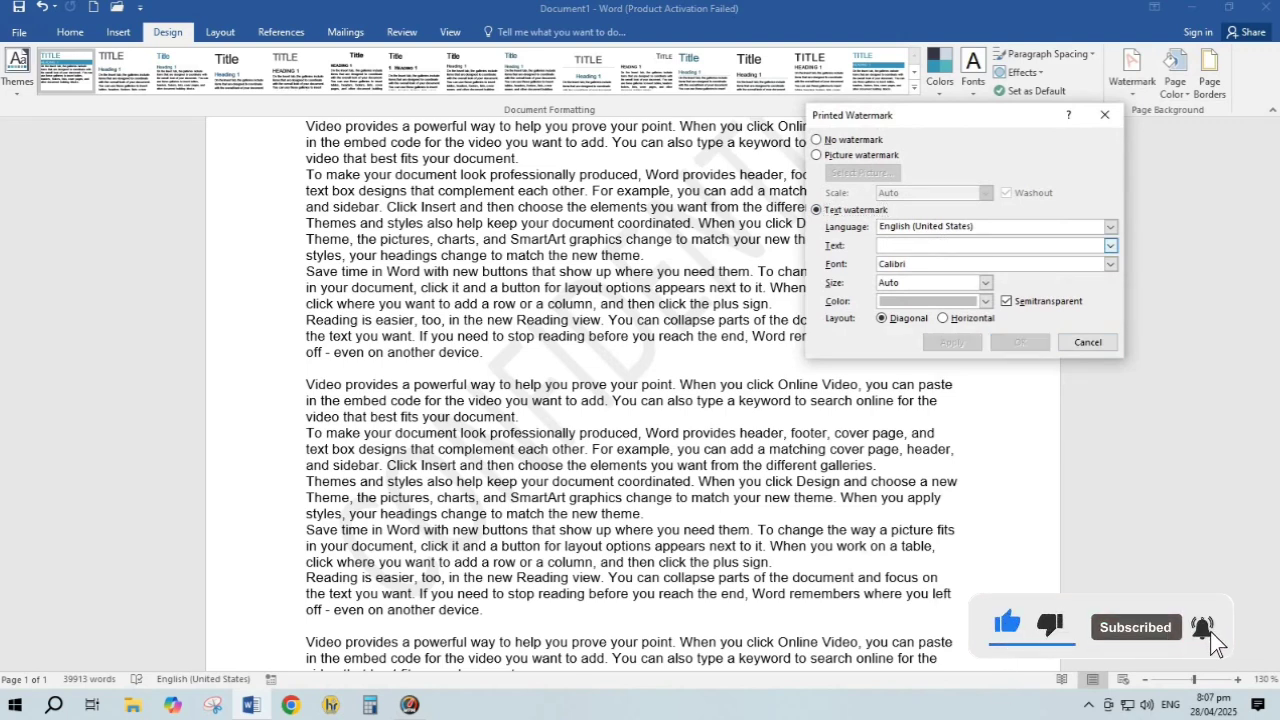
text(YESS)
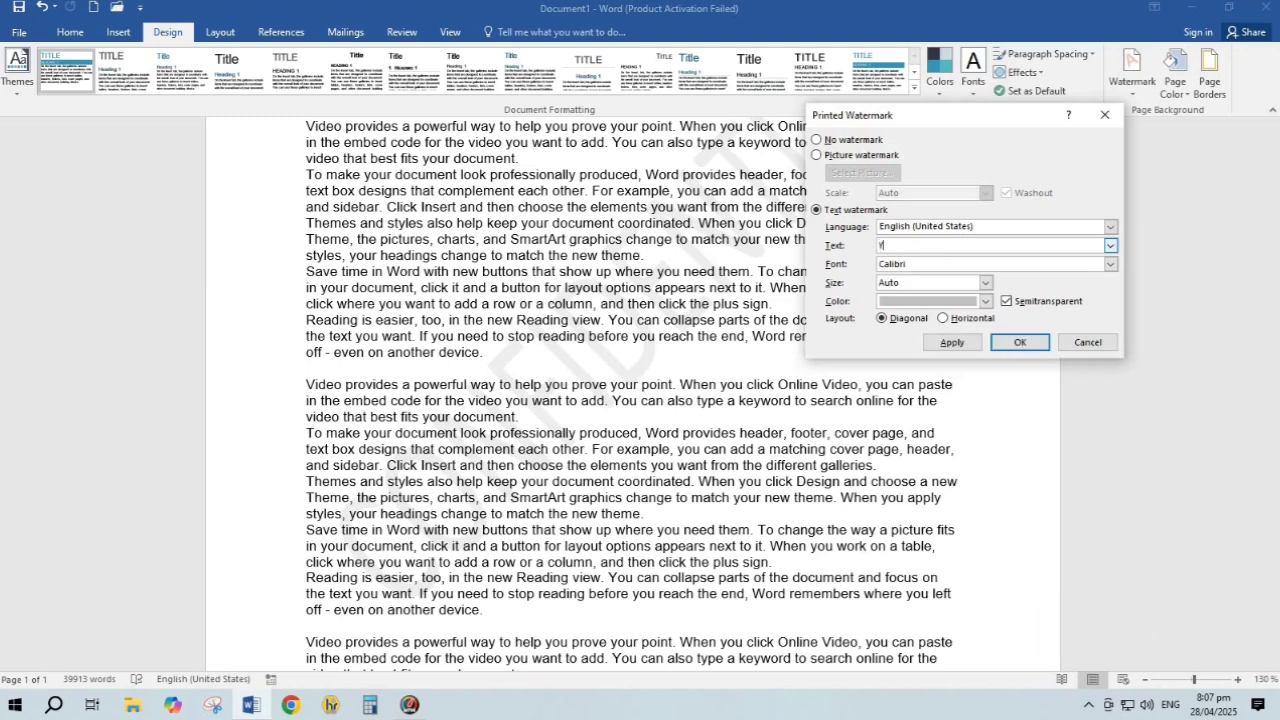
click(968, 343)
click(968, 343)
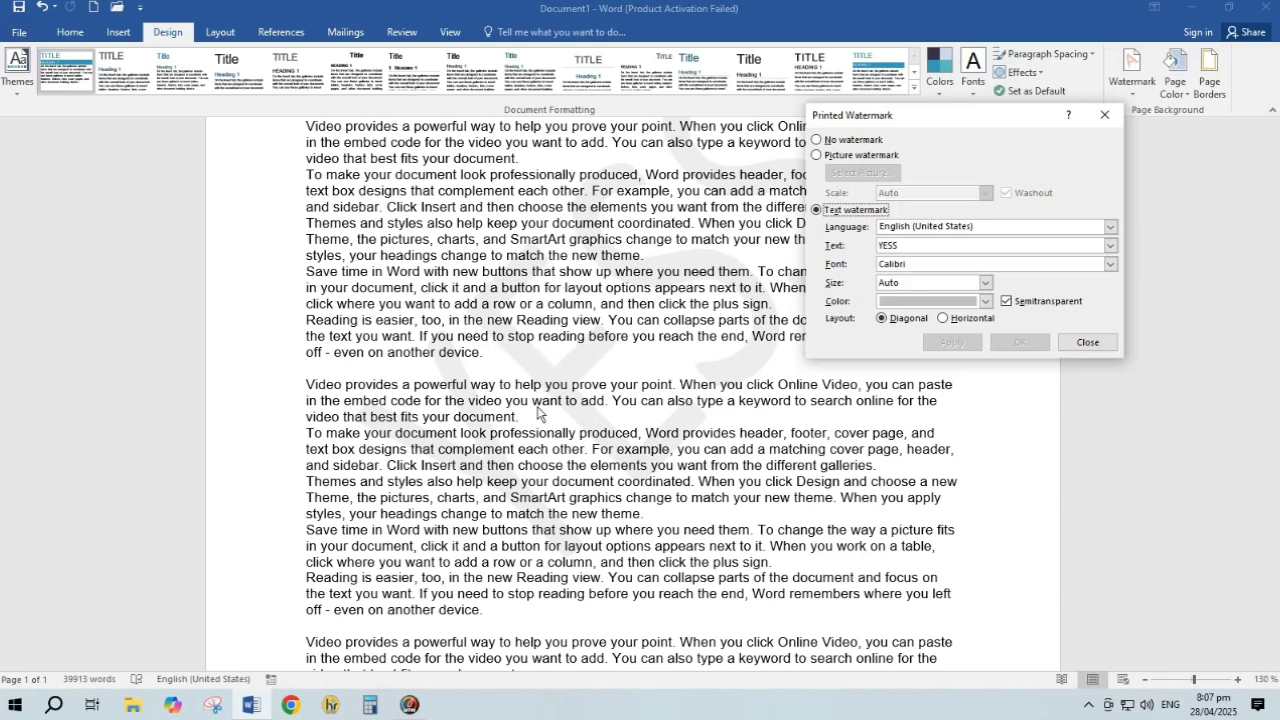
Change the YESS text watermark's color to the blue theme color and apply it.
click(985, 302)
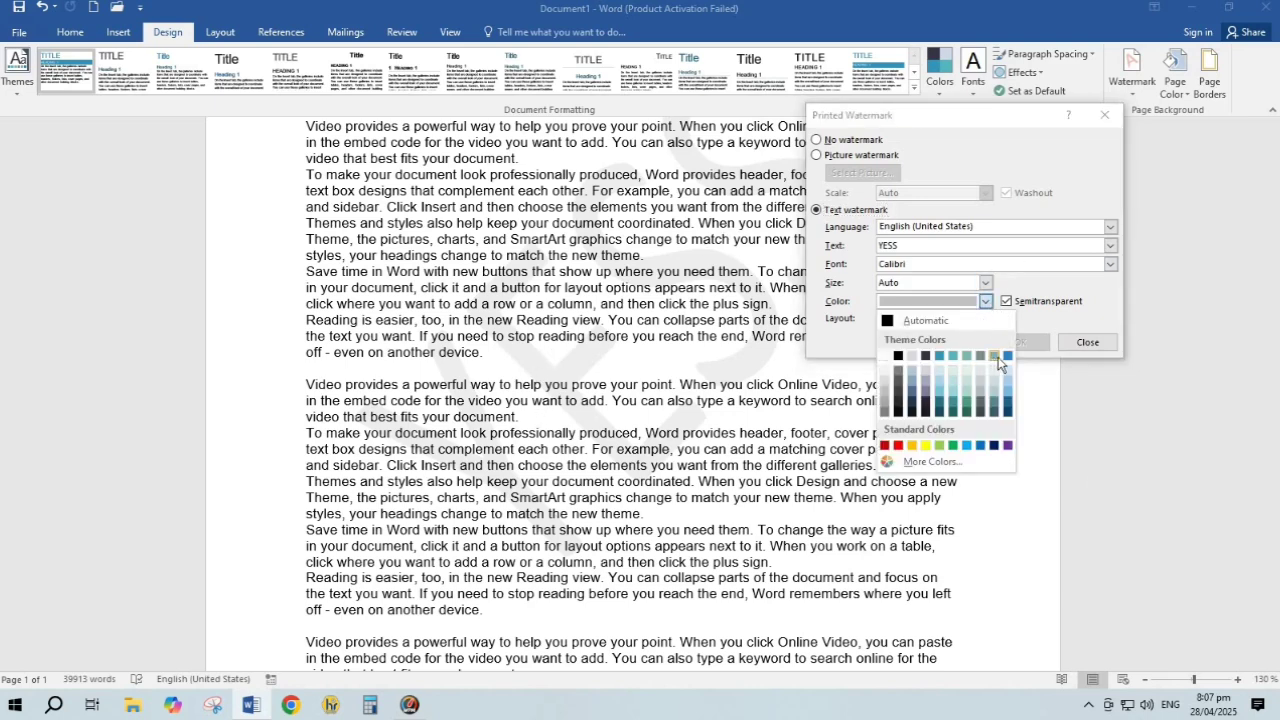
click(1009, 356)
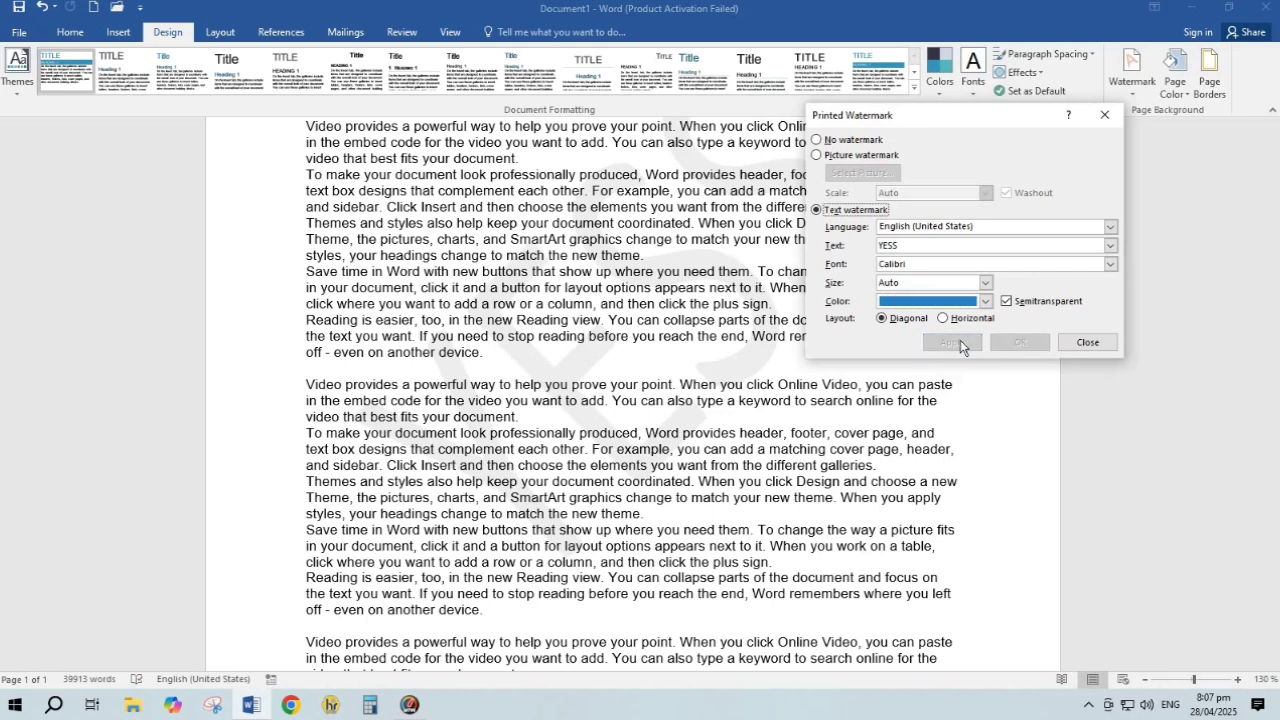
click(955, 342)
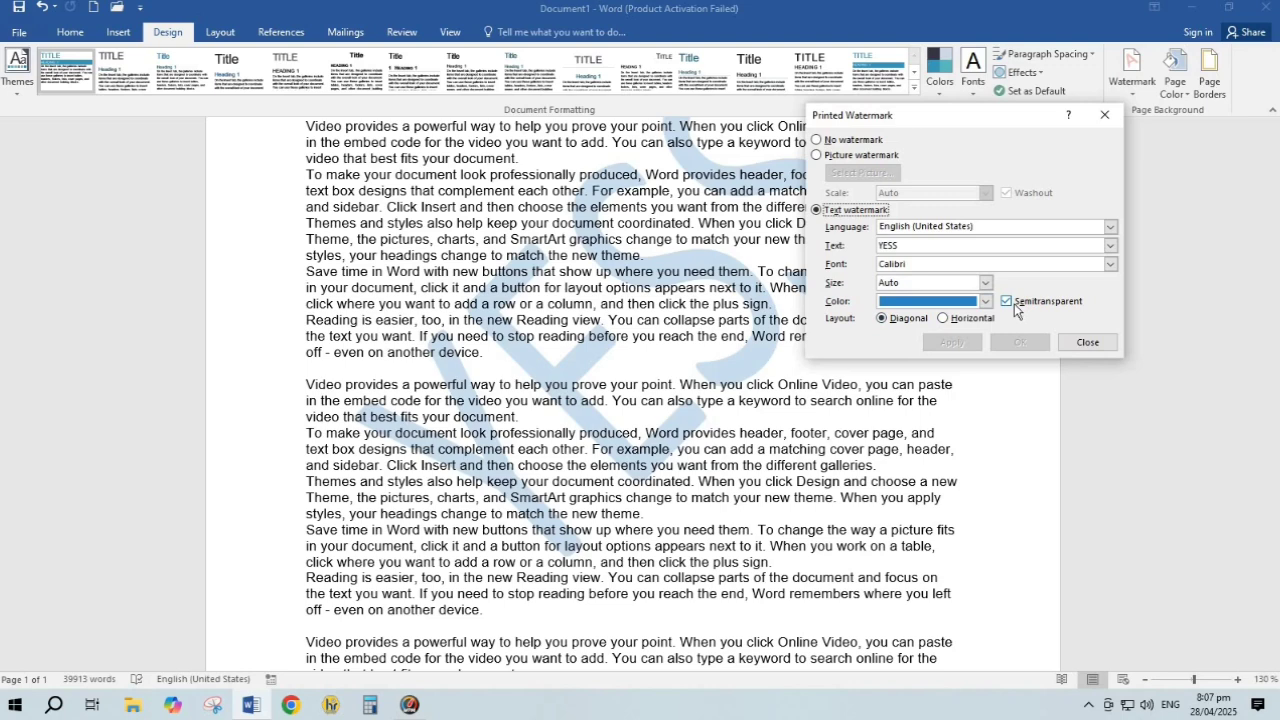
Apply the watermark with Semitransparent turned off, and reapply it with Semitransparent turned back on.
click(1012, 303)
click(965, 345)
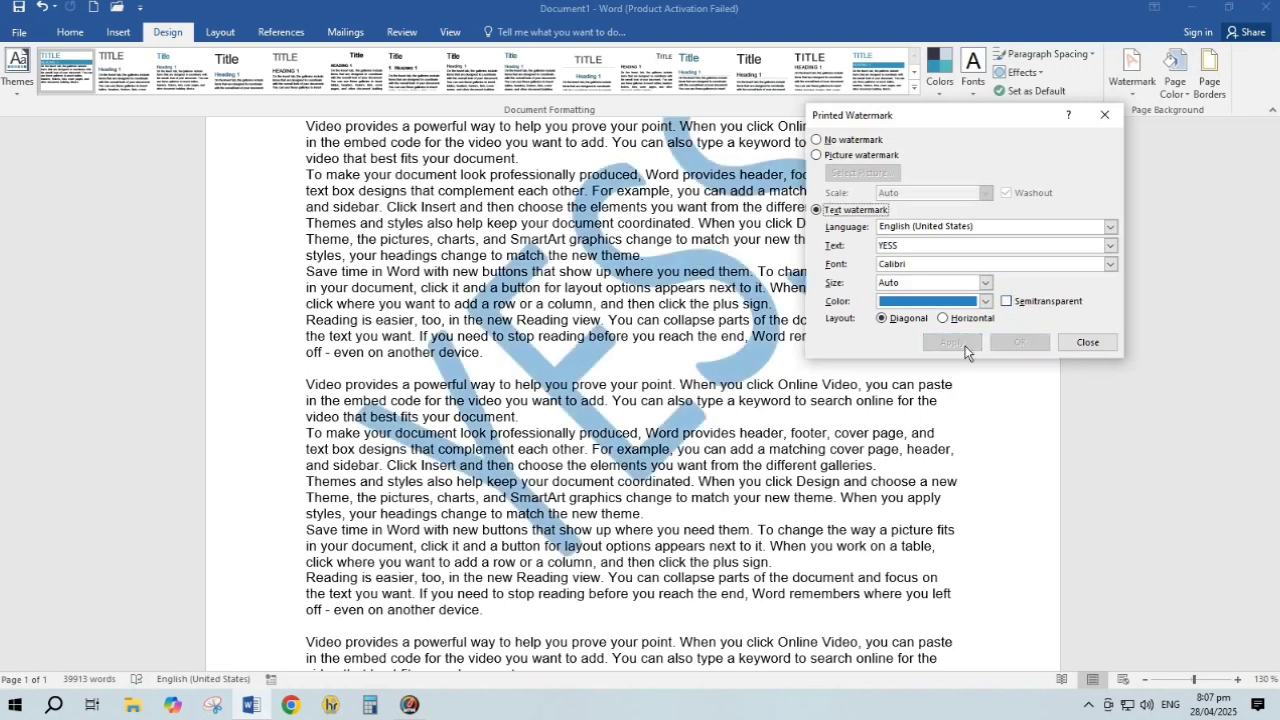
click(1006, 301)
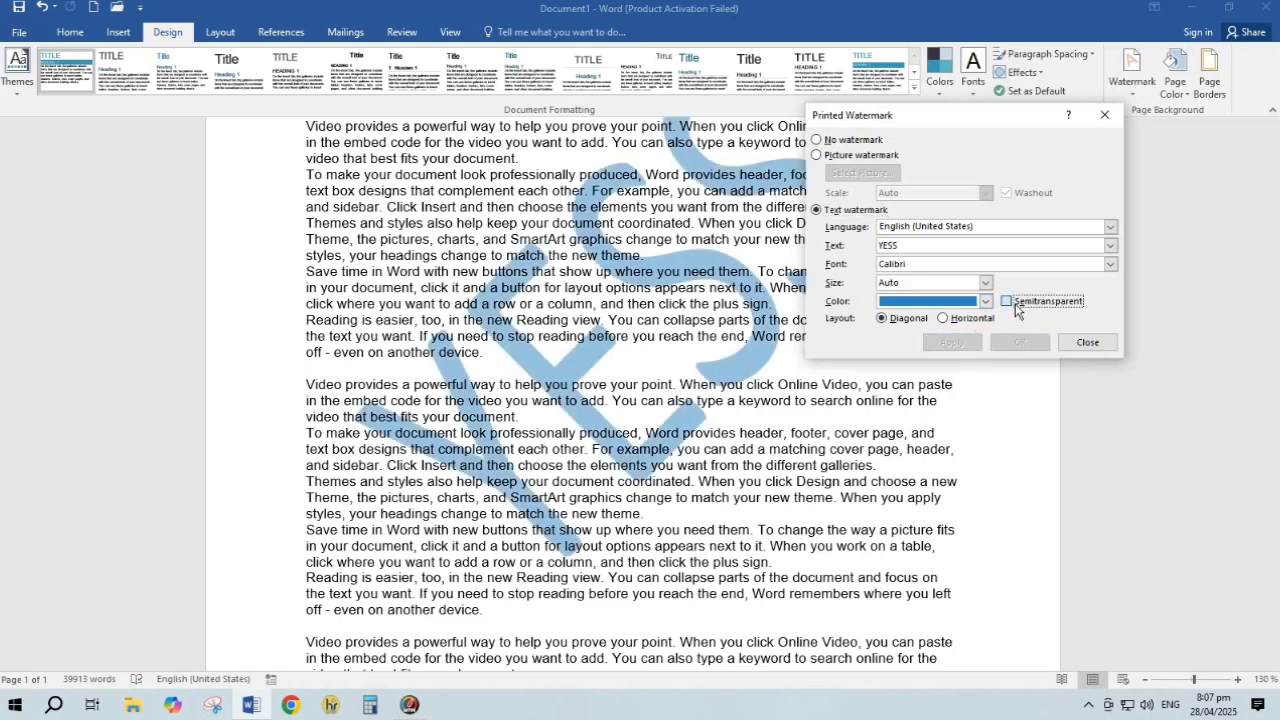
click(958, 343)
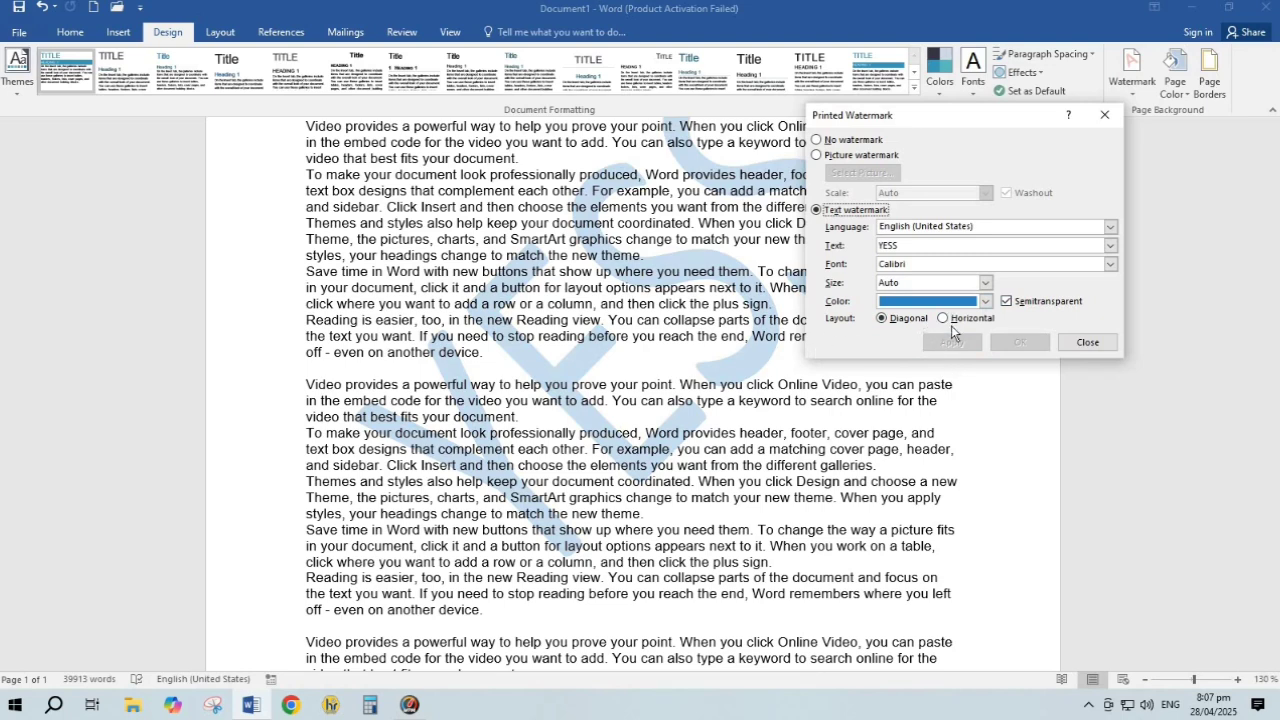
Apply the watermark in Horizontal layout, and reapply it in Diagonal layout.
click(943, 318)
click(952, 342)
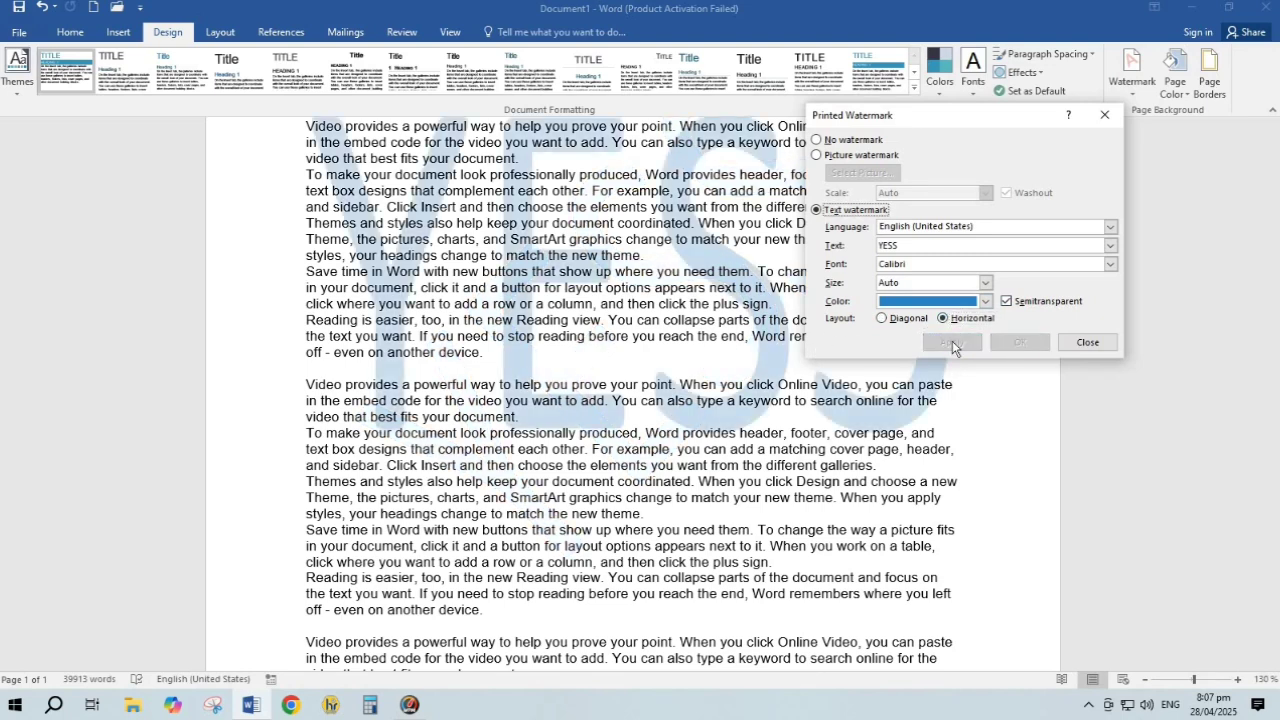
click(901, 318)
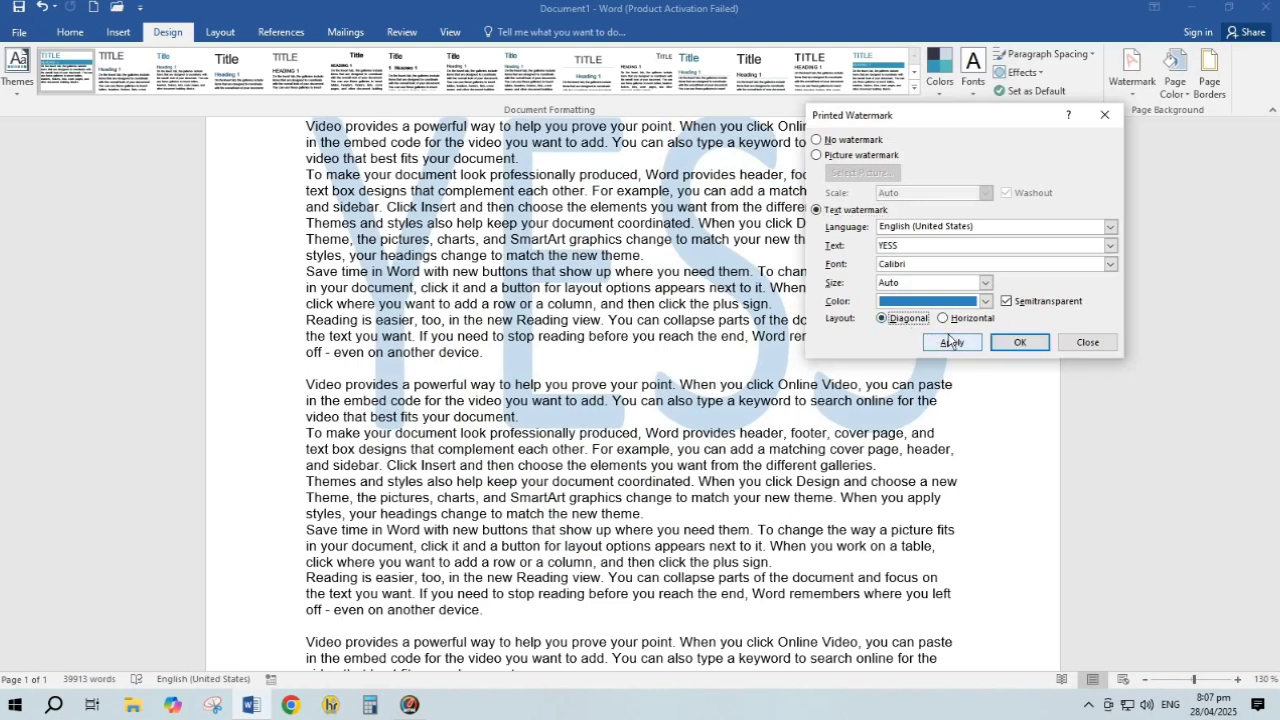
click(950, 342)
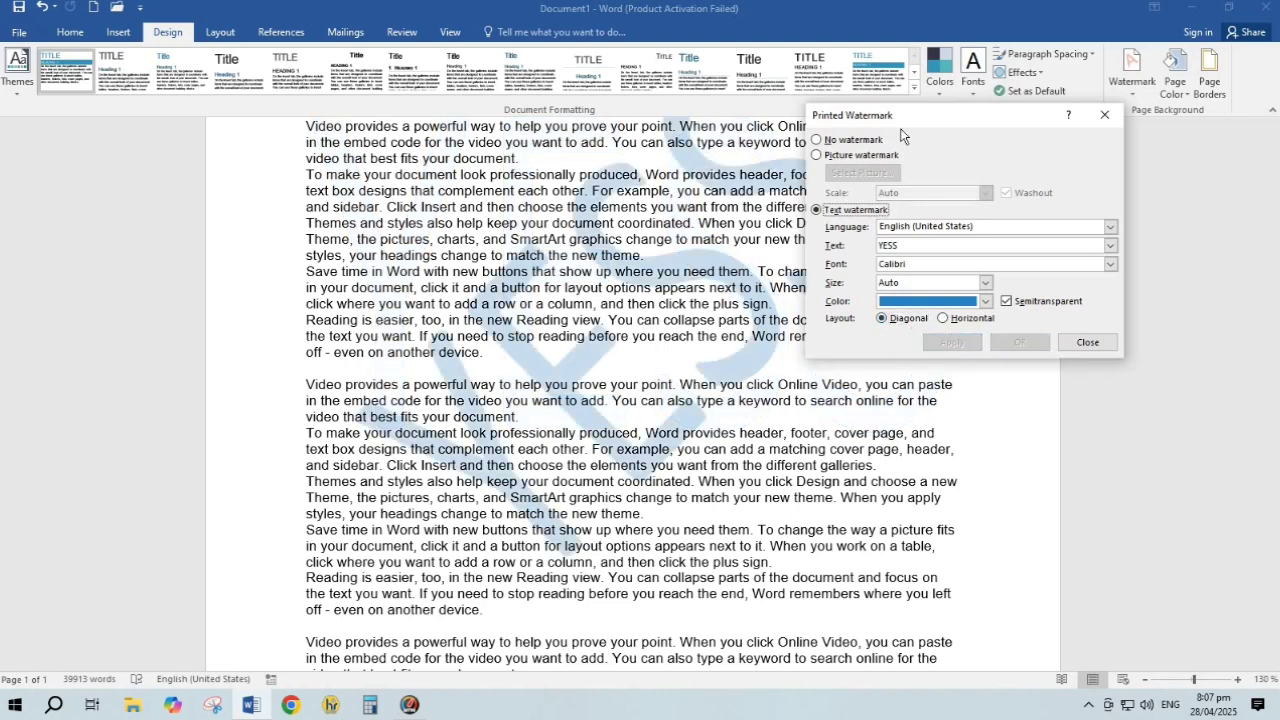
Close the watermark settings and look through the pages to the end of the document to check the watermark.
click(1090, 342)
scroll(670, 418, down, 10)
scroll(670, 418, down, 3)
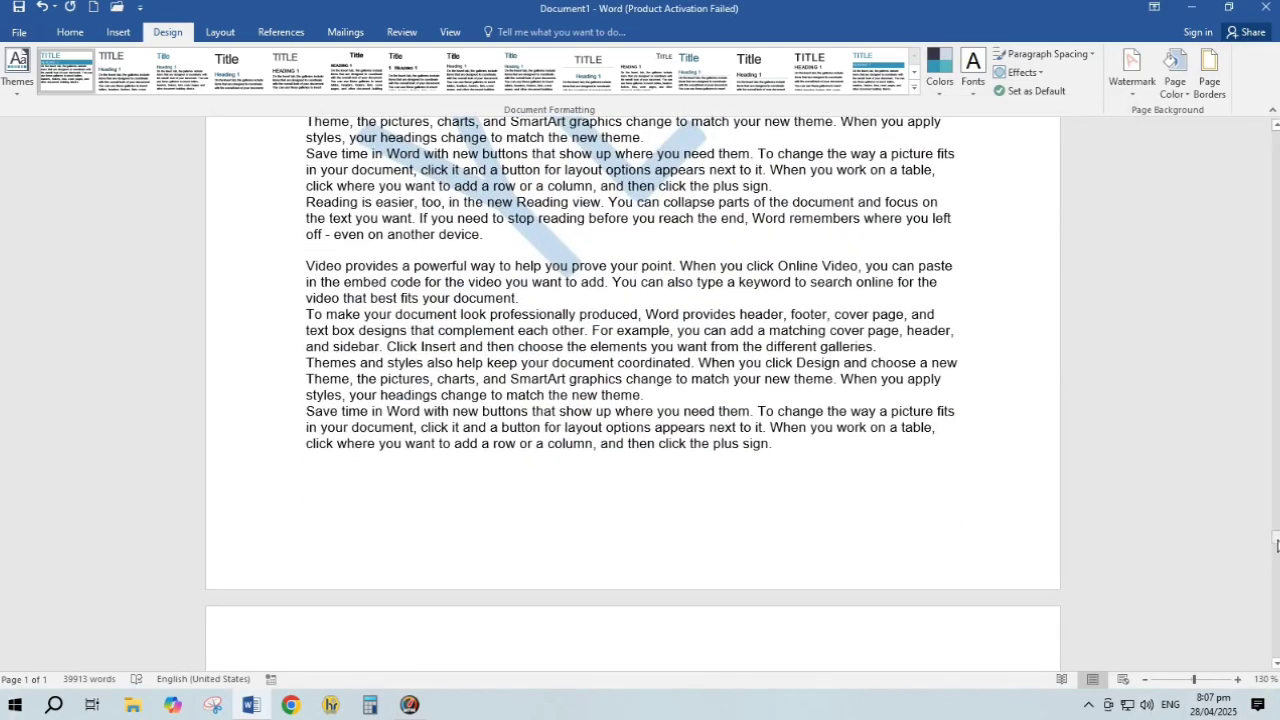
drag(1277, 543, 1255, 626)
scroll(704, 573, down, 13)
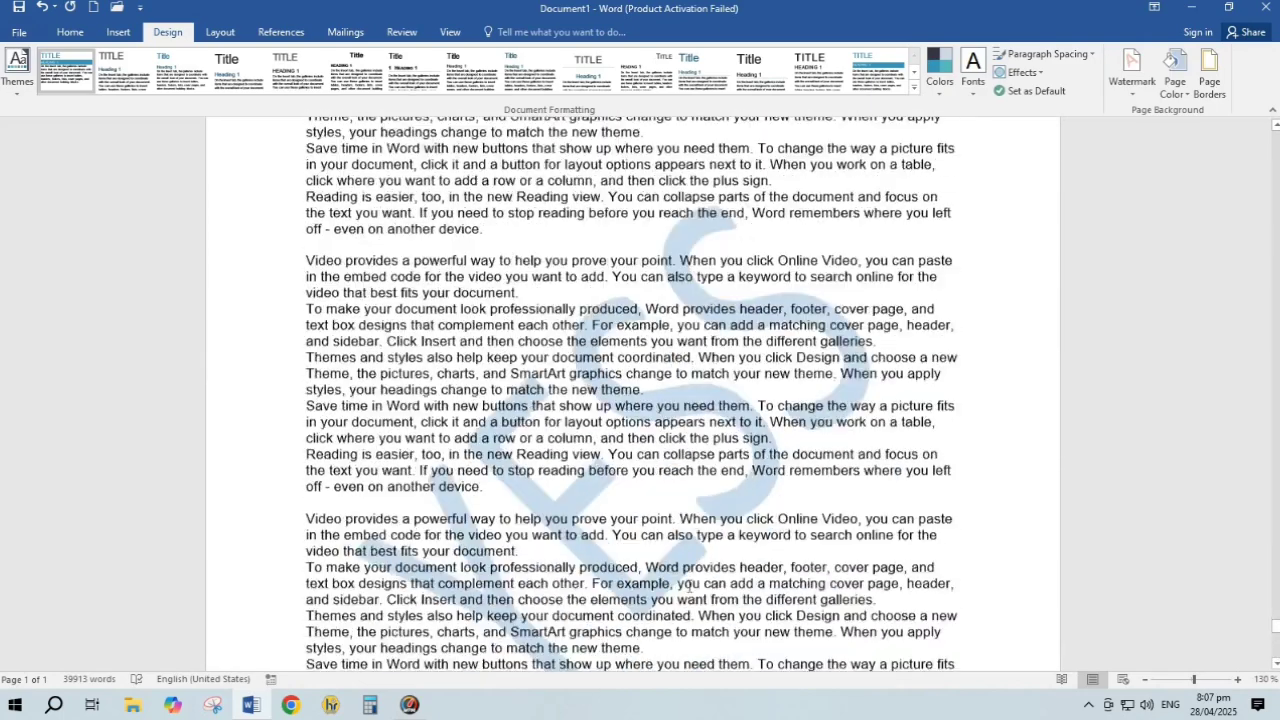
scroll(688, 585, down, 10)
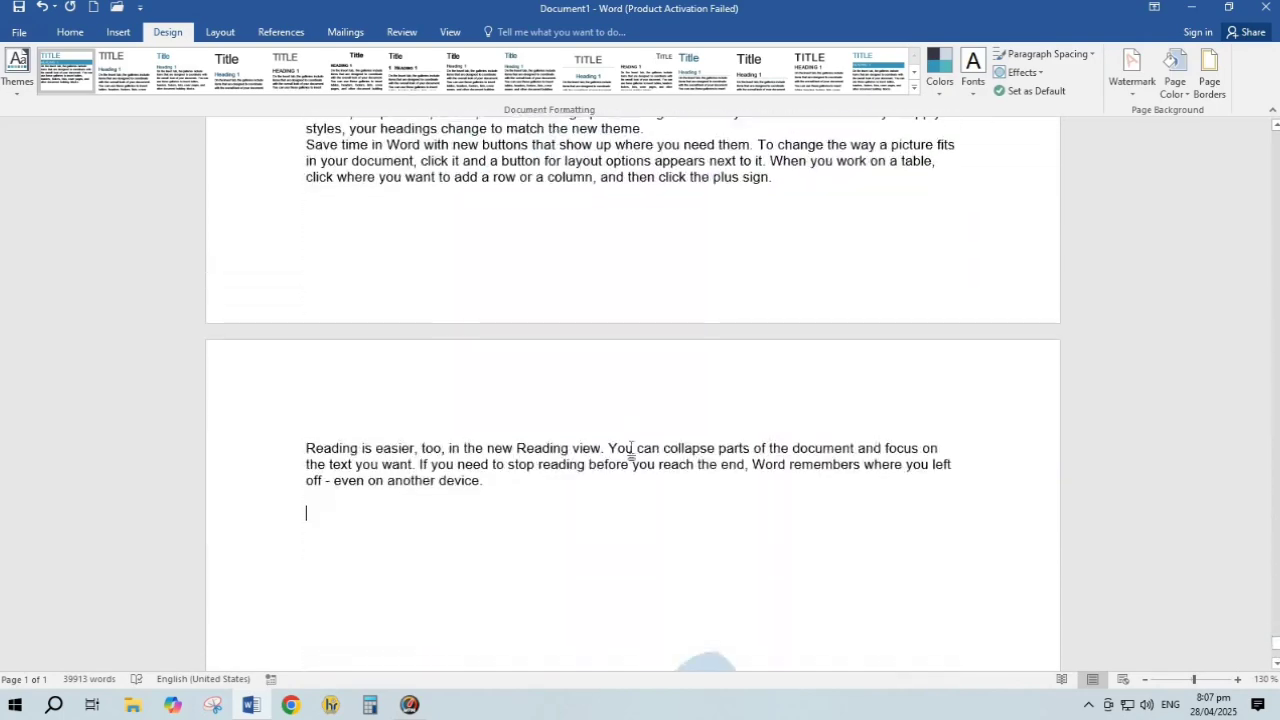
scroll(486, 334, down, 5)
Add blank lines at the end of the document until they run onto a new page.
key(Return)
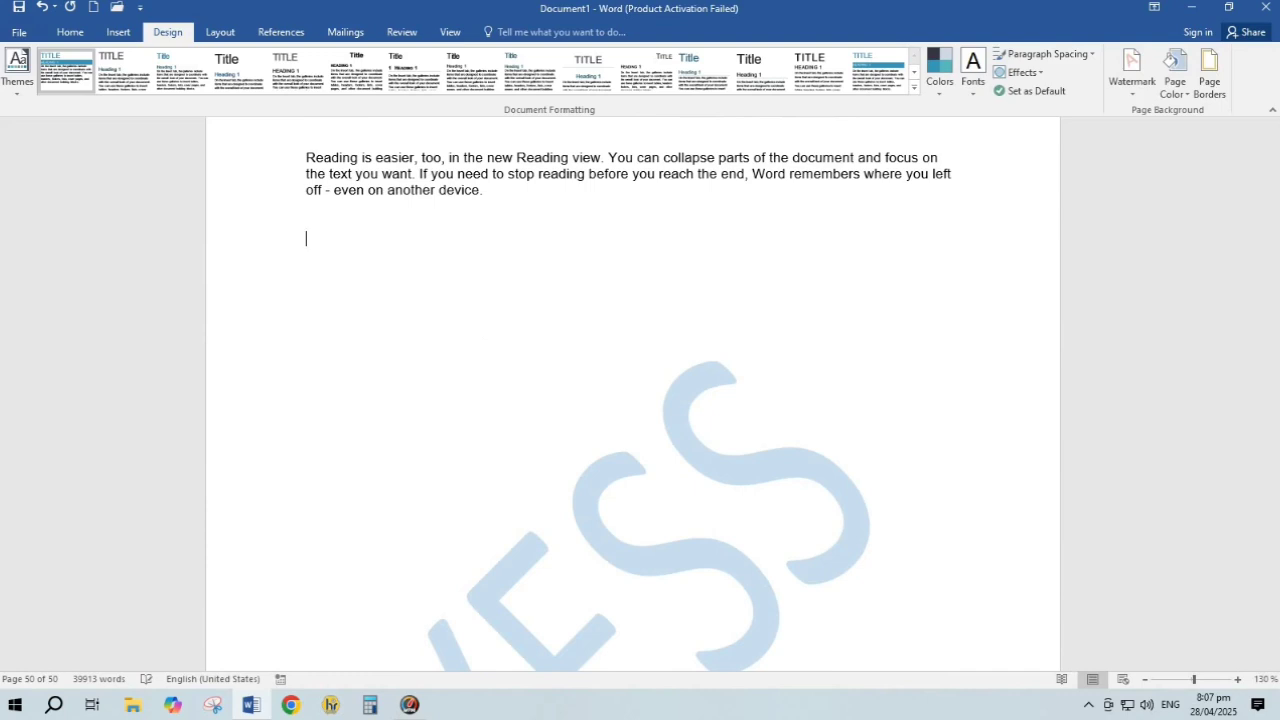
key(Return)
key(Return)
key(Return)
key(Return)
key(Return)
key(Return)
key(Return)
key(Return)
key(Return)
key(Return)
key(Return)
key(Return)
key(Return)
key(Return)
key(Return)
key(Return)
key(Return)
key(Return)
key(Return)
key(Return)
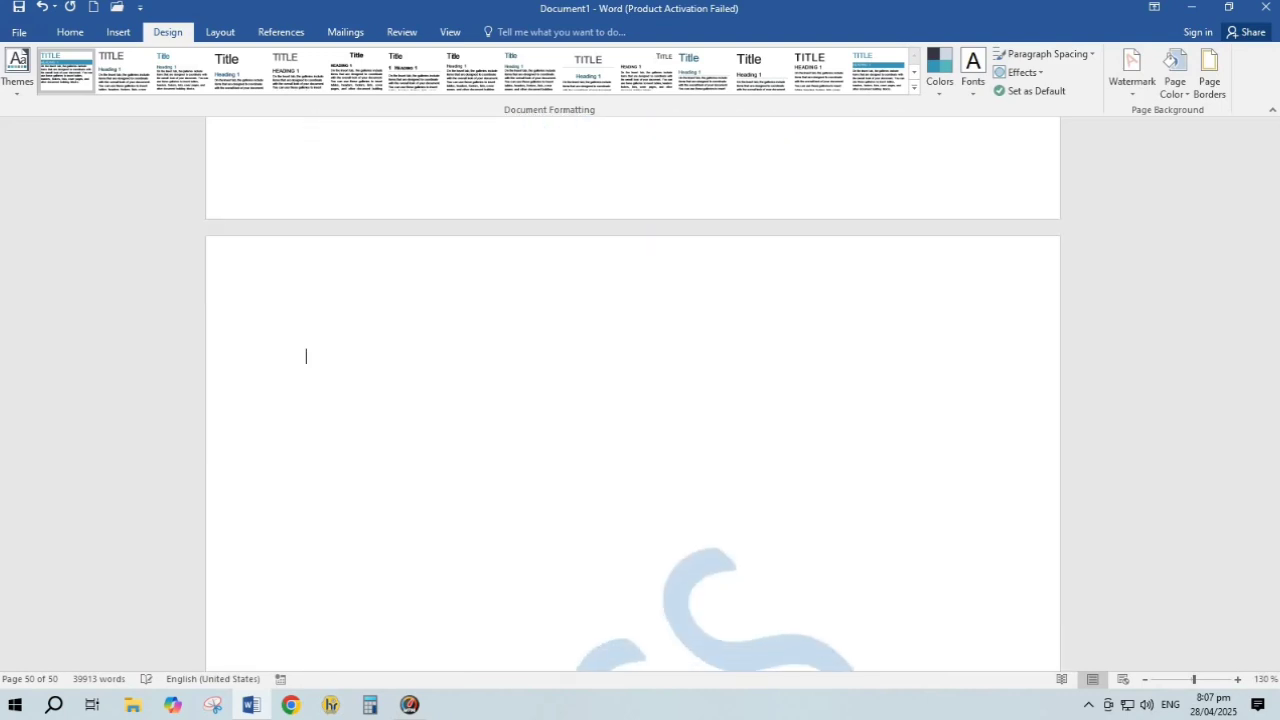
key(Return)
key(Return)
key(Return)
key(Return)
key(Return)
key(Return)
key(Return)
key(Return)
key(Return)
key(Return)
key(Return)
key(Return)
key(Return)
key(Return)
key(Return)
key(Return)
key(Return)
key(Return)
key(Return)
key(Return)
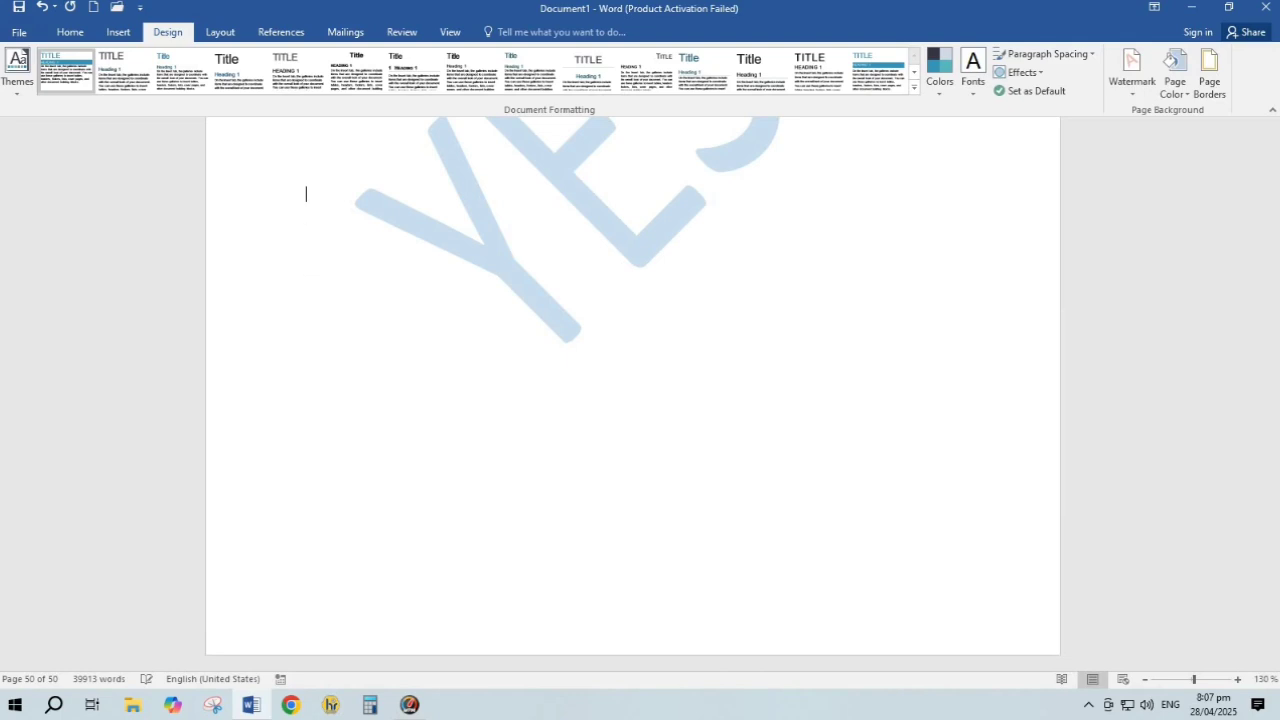
Delete the added blank lines back to page 50.
key(BackSpace)
key(BackSpace)
key(BackSpace)
key(BackSpace)
key(BackSpace)
key(BackSpace)
key(BackSpace)
key(BackSpace)
key(BackSpace)
key(BackSpace)
key(BackSpace)
key(BackSpace)
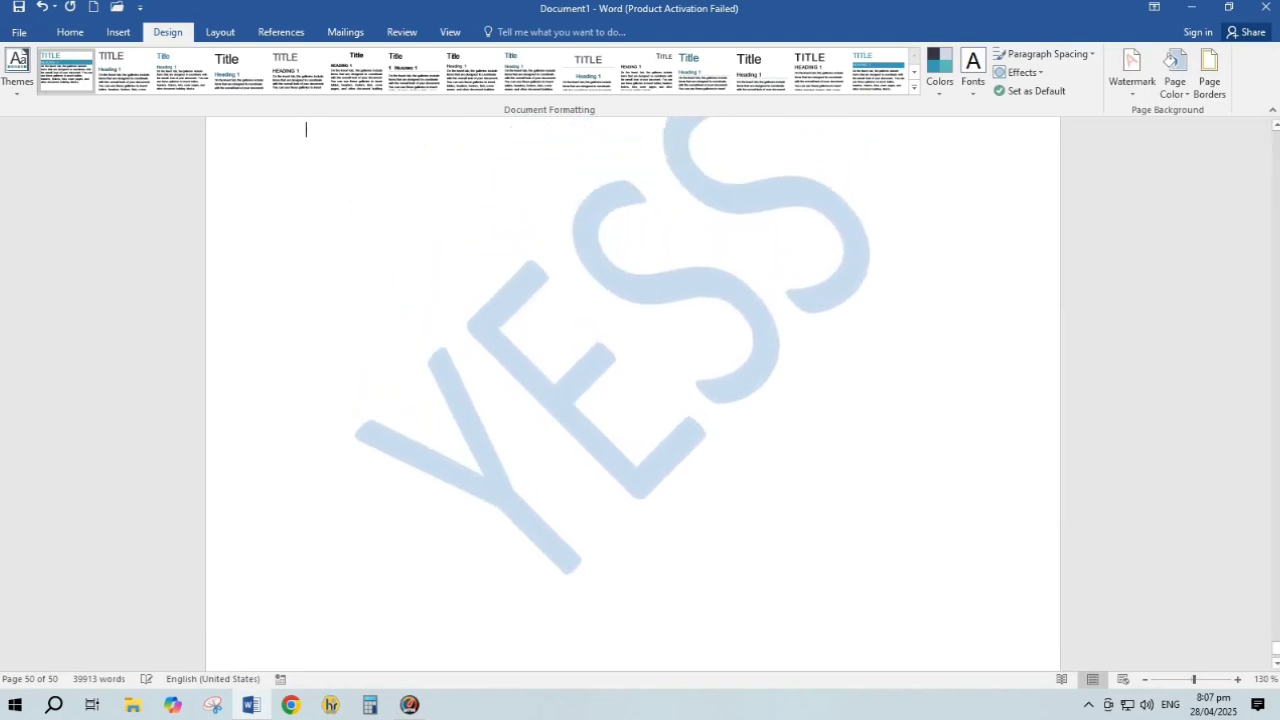
key(BackSpace)
key(BackSpace)
key(BackSpace)
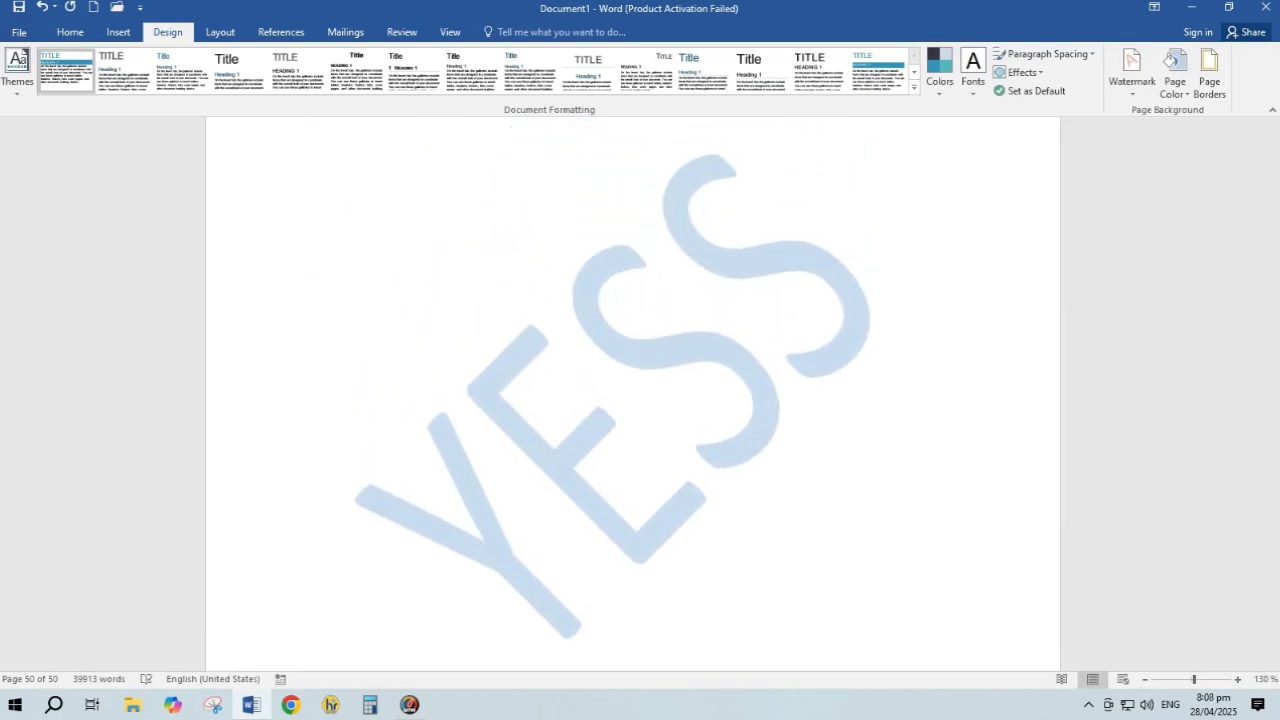
Replace the text watermark with a picture watermark using CHROME BROWESER.PNG from the Pictures folder, and check it on the pages.
click(1127, 97)
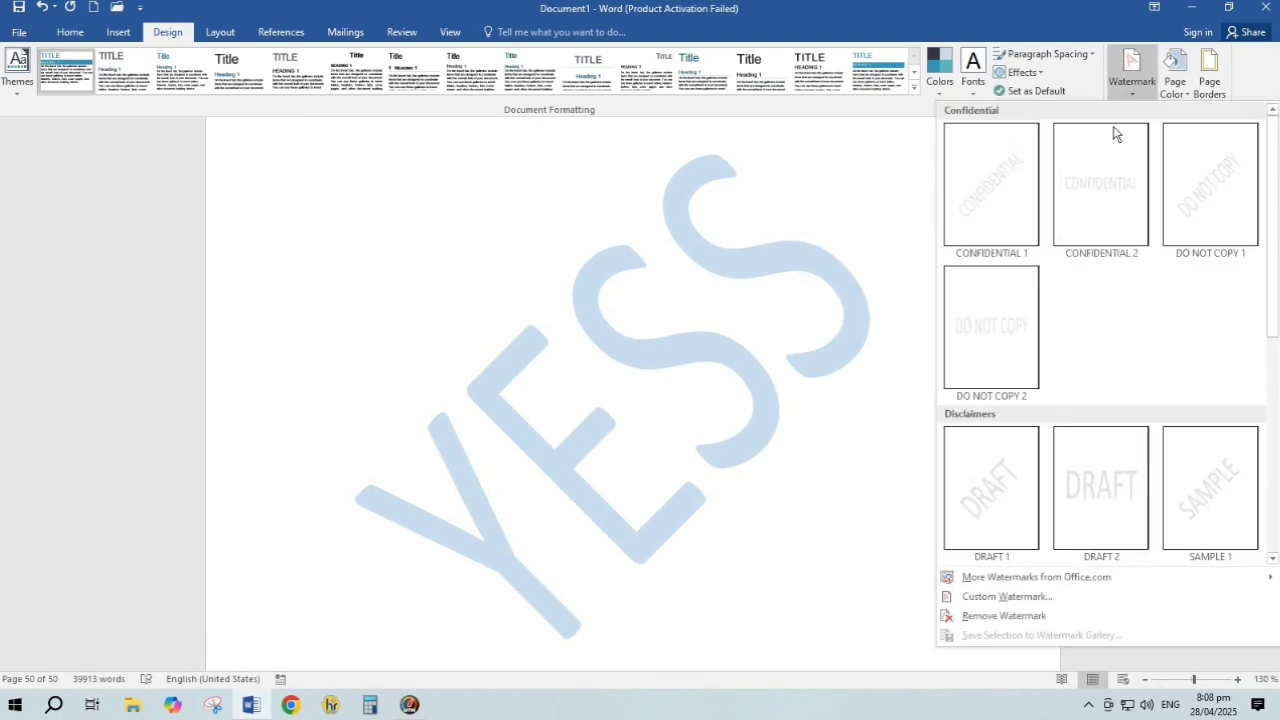
click(1052, 597)
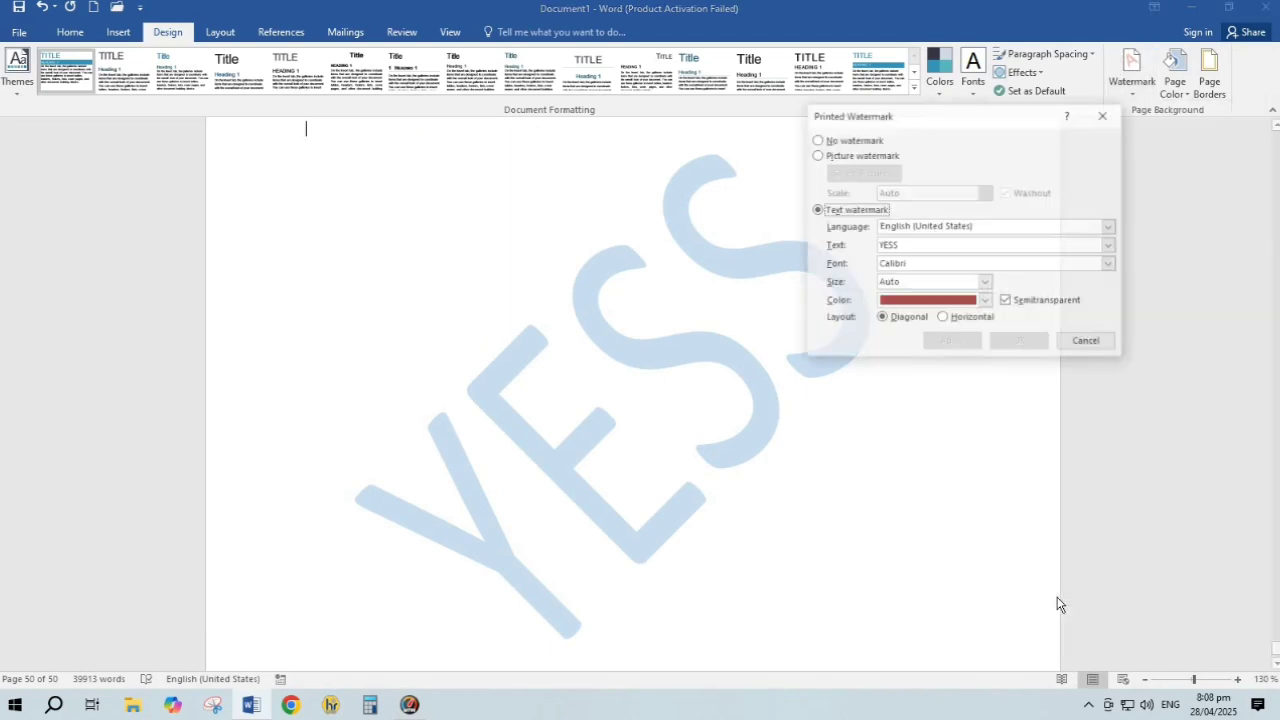
click(833, 156)
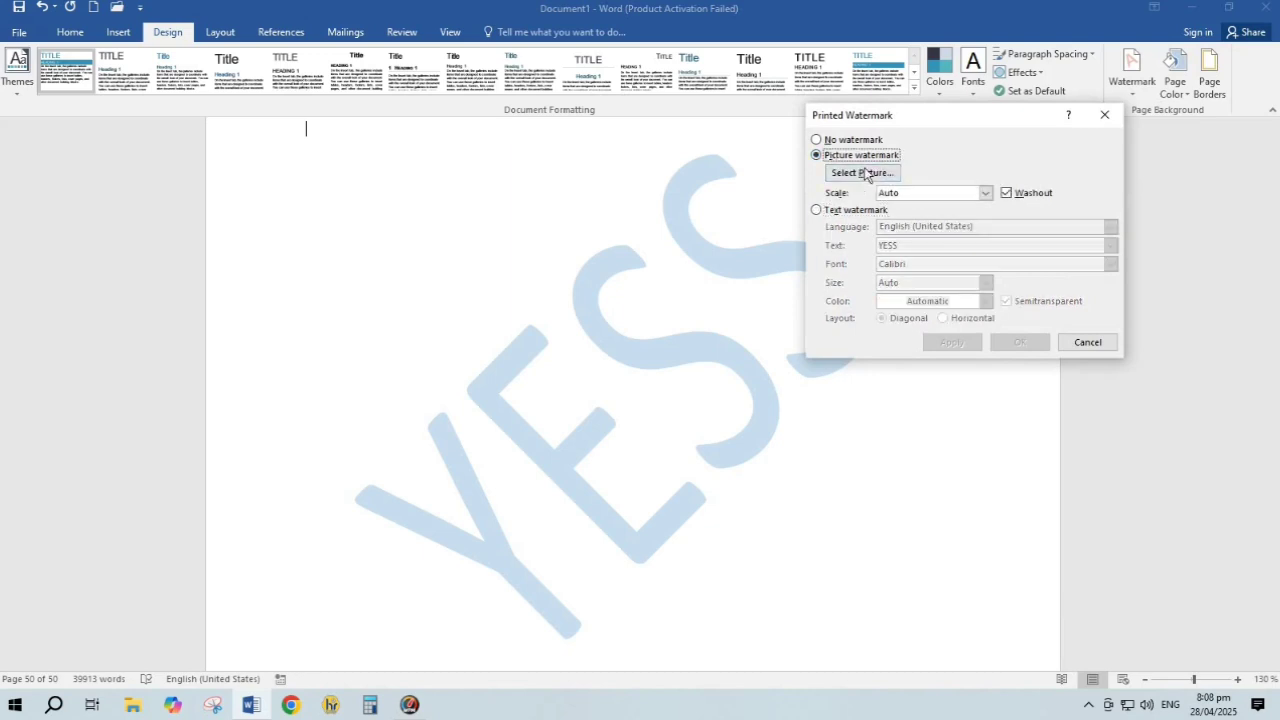
click(865, 174)
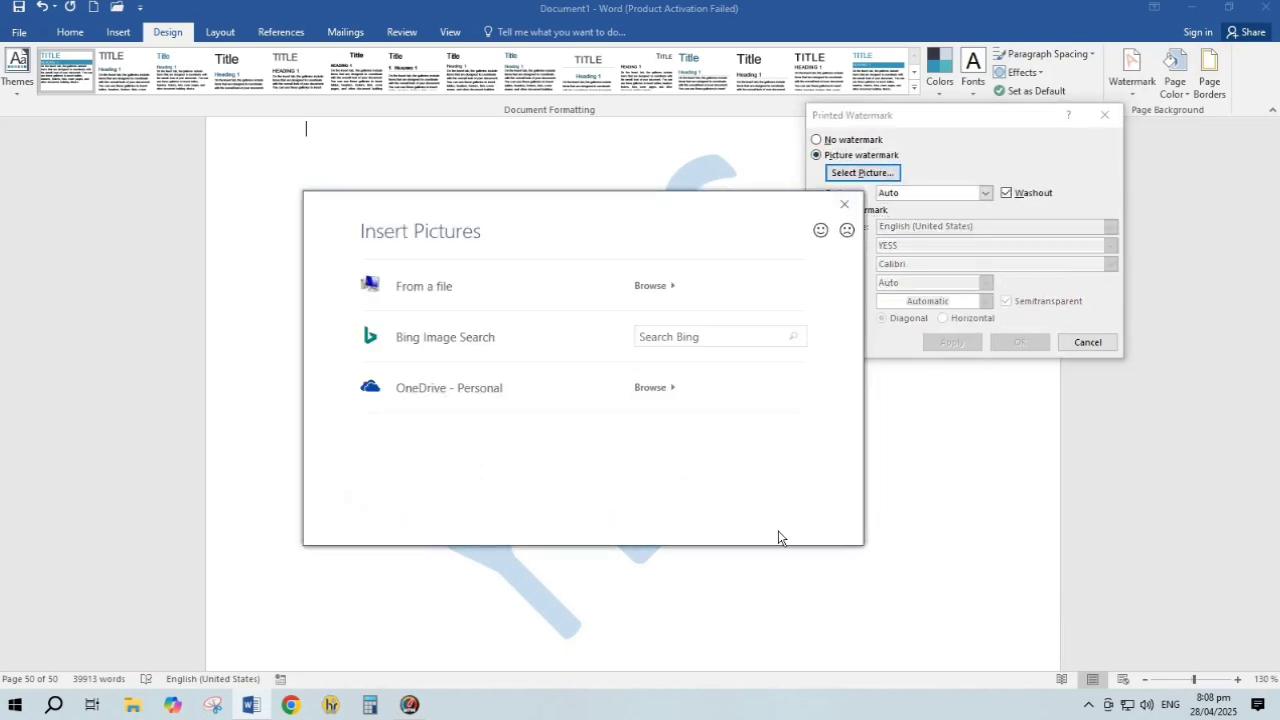
click(435, 286)
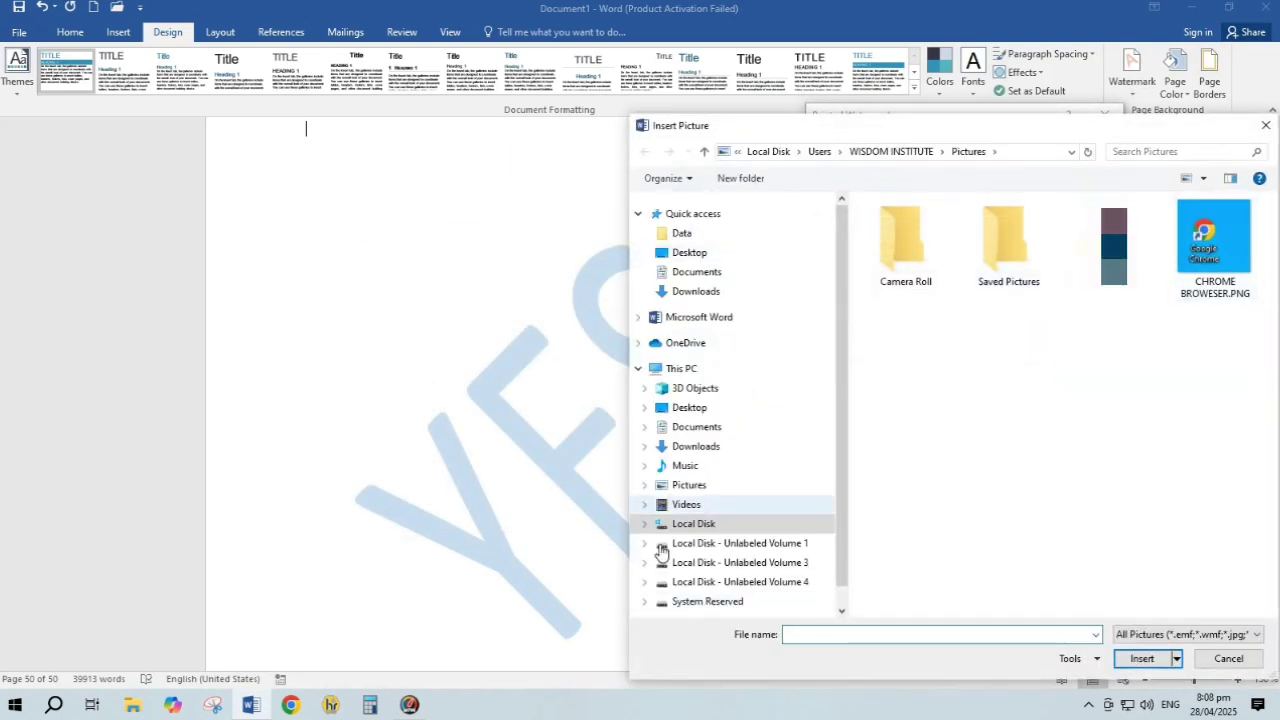
click(1208, 270)
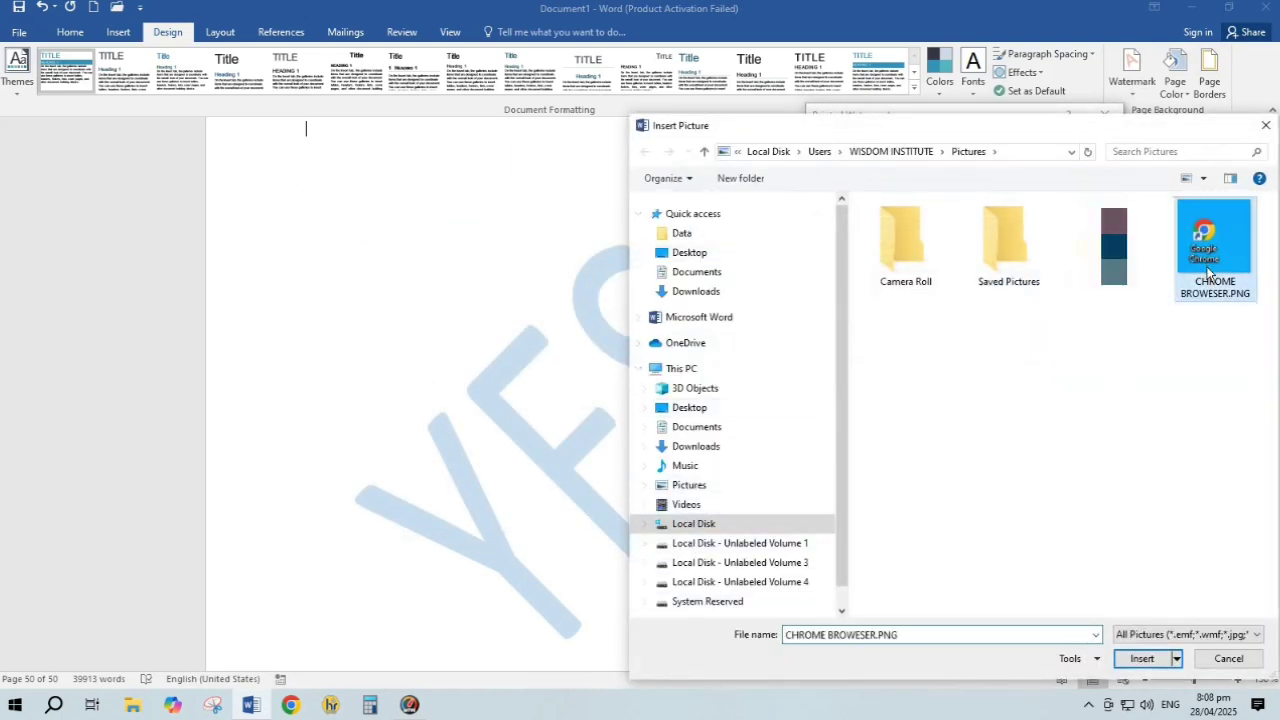
click(1141, 660)
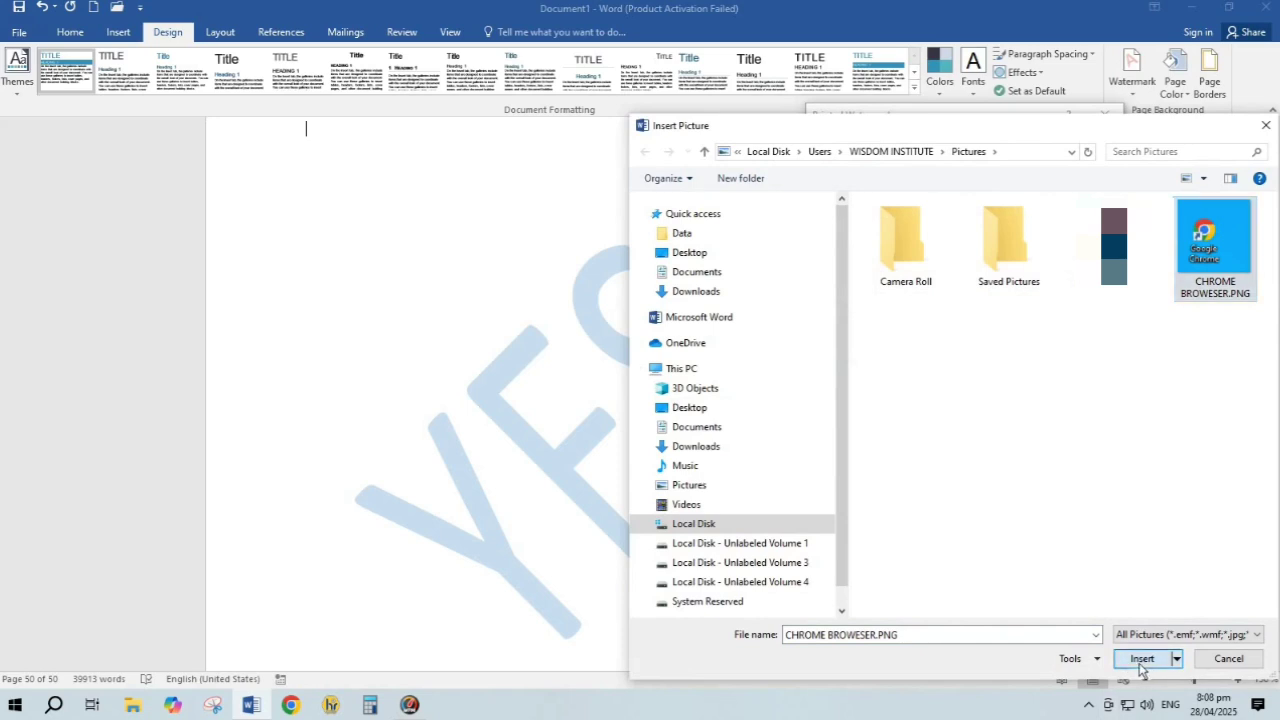
click(932, 343)
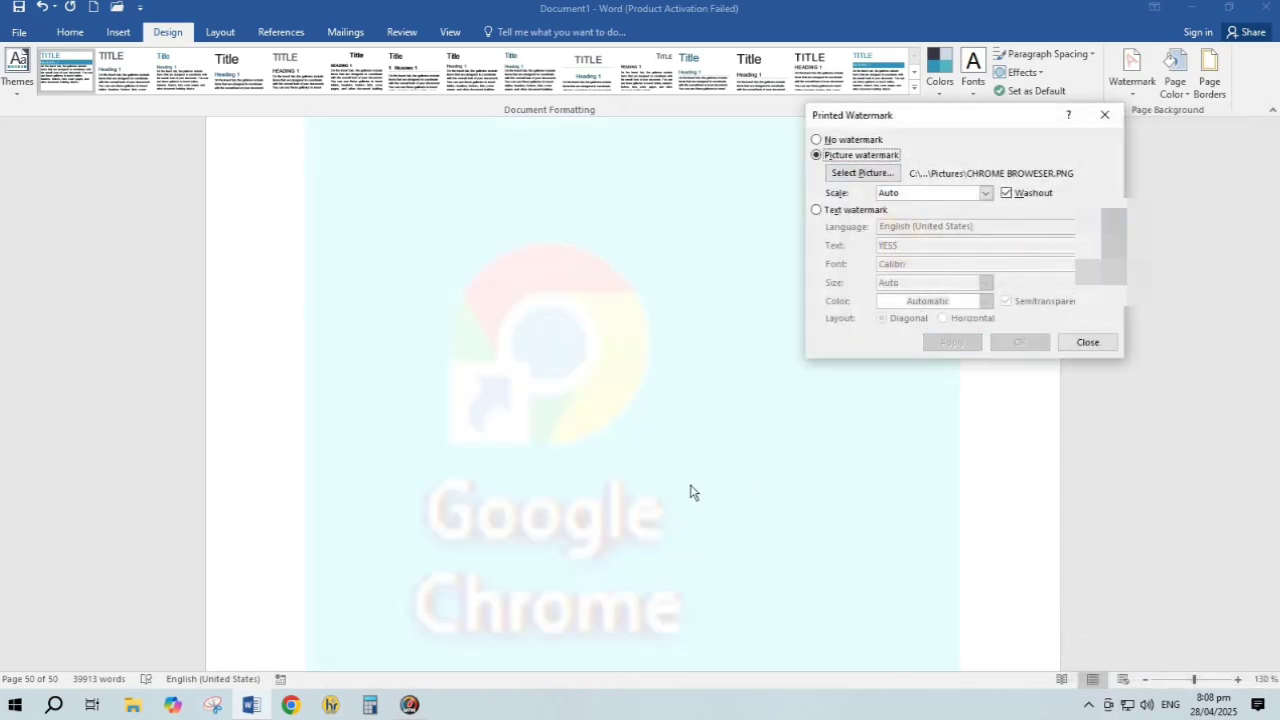
click(1087, 342)
scroll(716, 419, up, 5)
scroll(716, 419, up, 15)
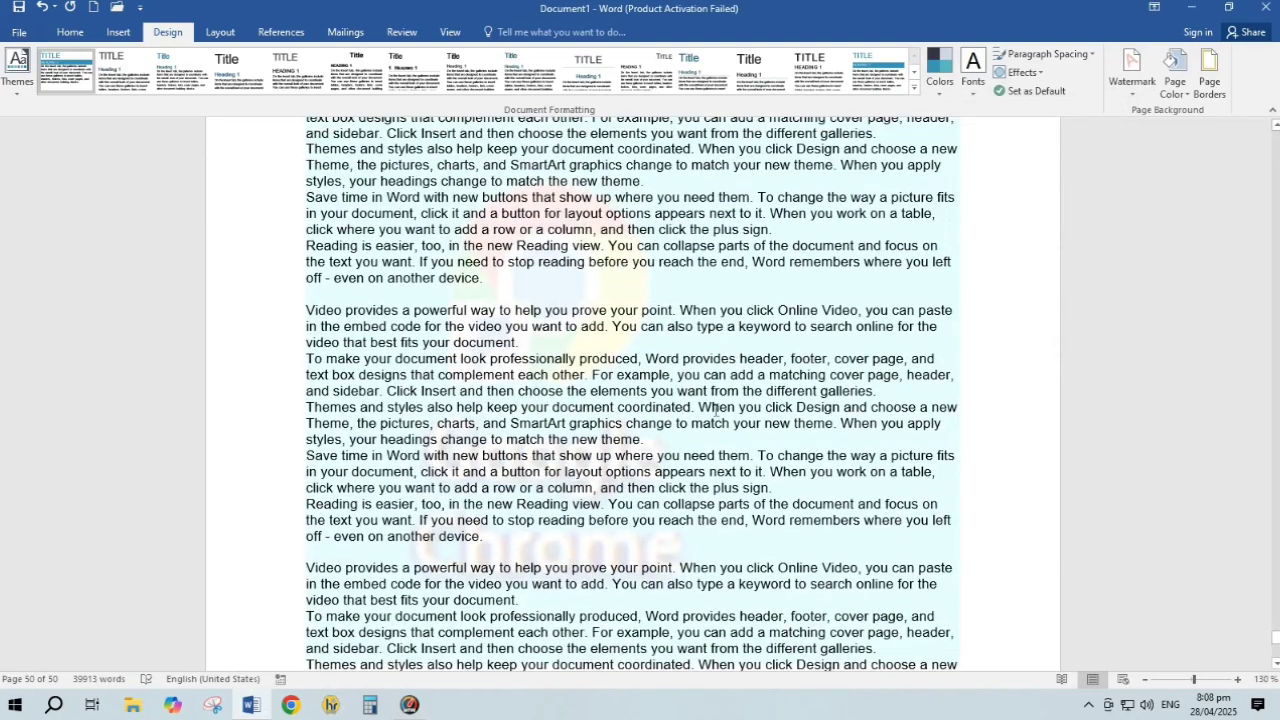
scroll(716, 409, down, 10)
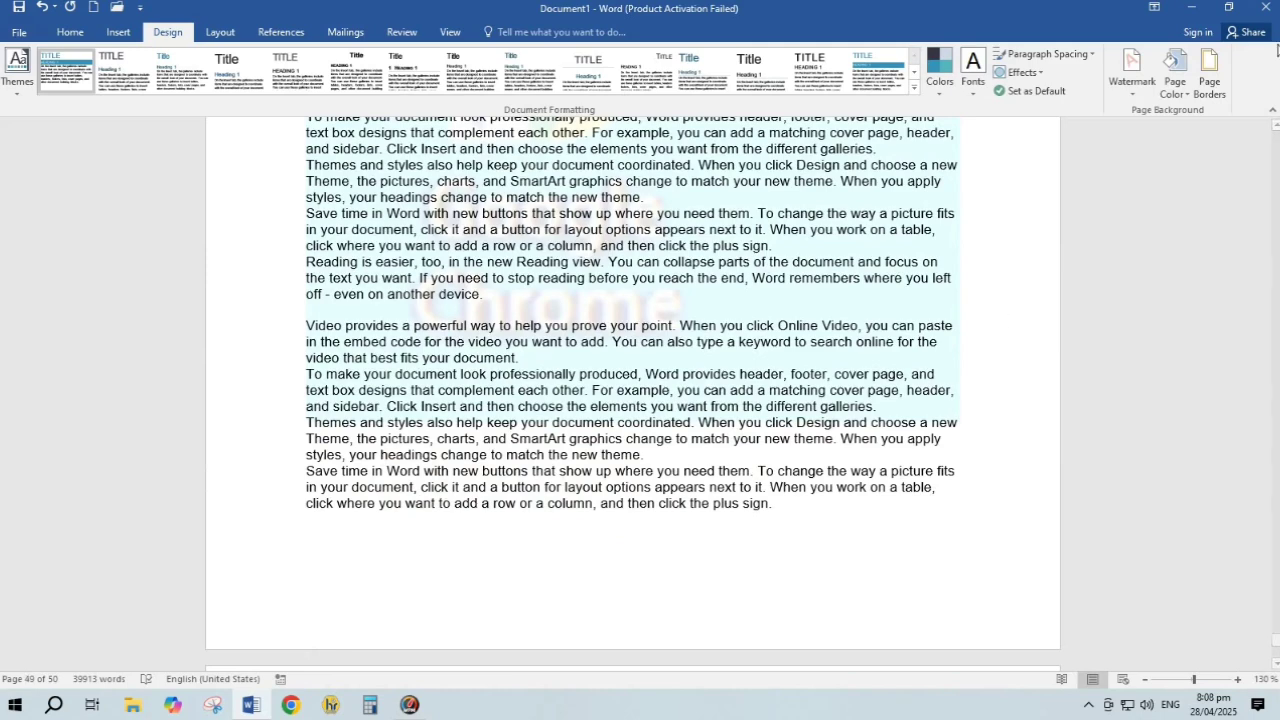
Turn off Washout for the picture watermark, apply it, and check the last pages in print preview.
click(1131, 72)
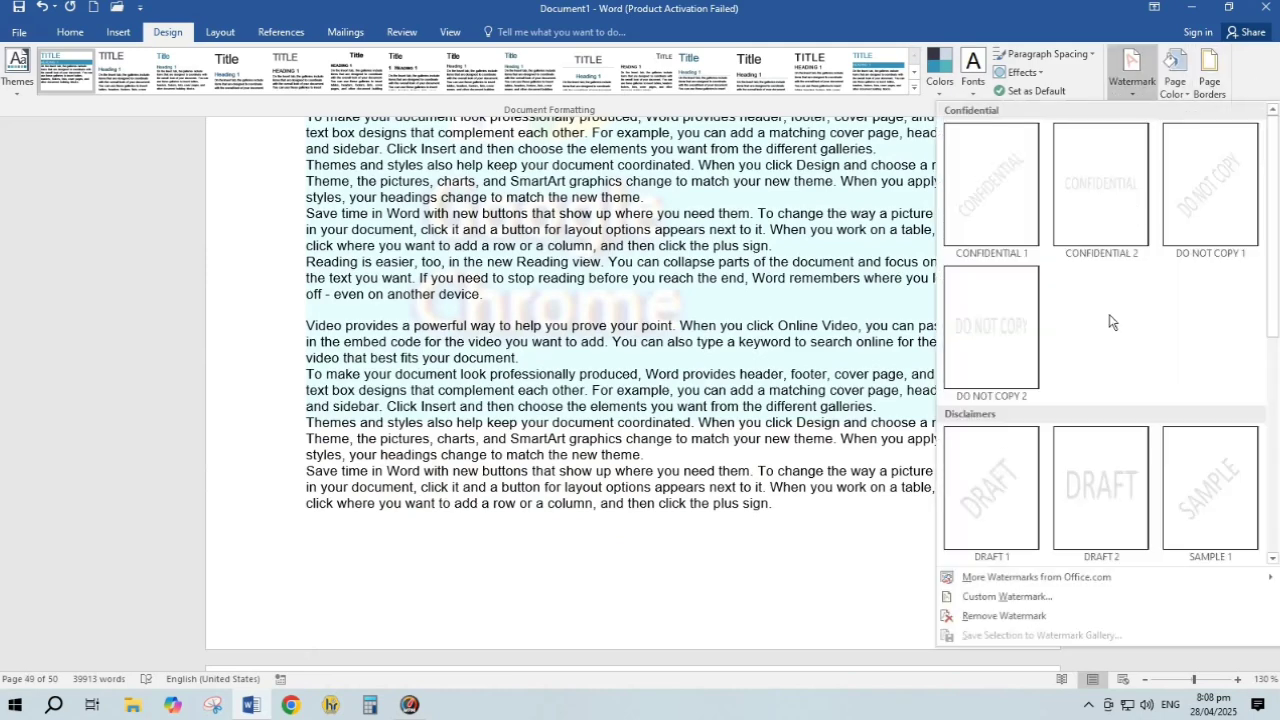
click(1035, 598)
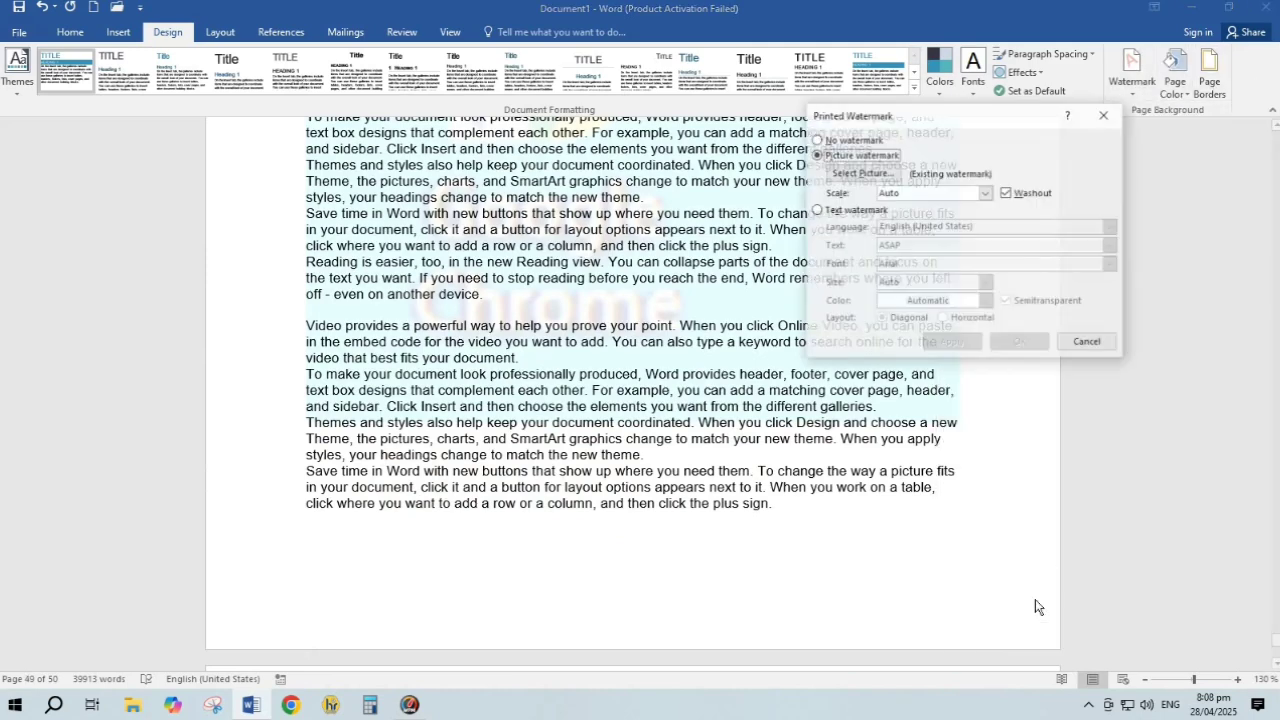
click(1006, 194)
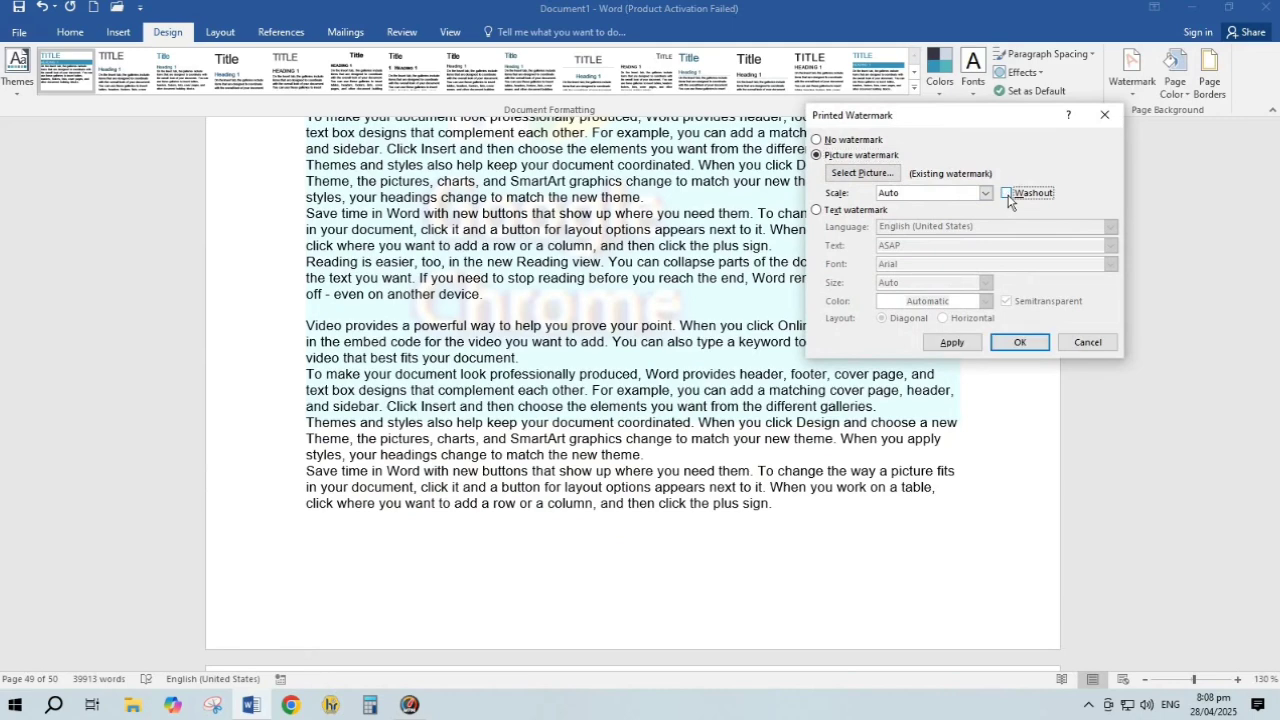
click(958, 344)
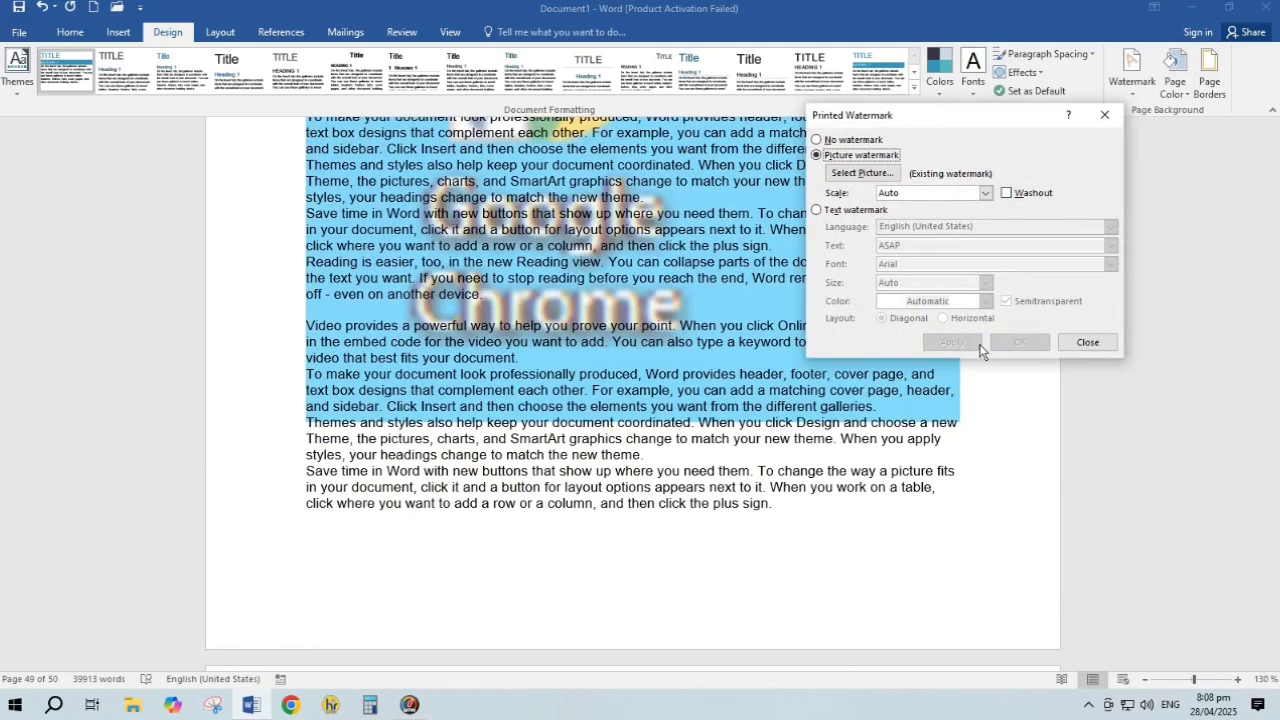
click(1086, 343)
scroll(667, 432, up, 7)
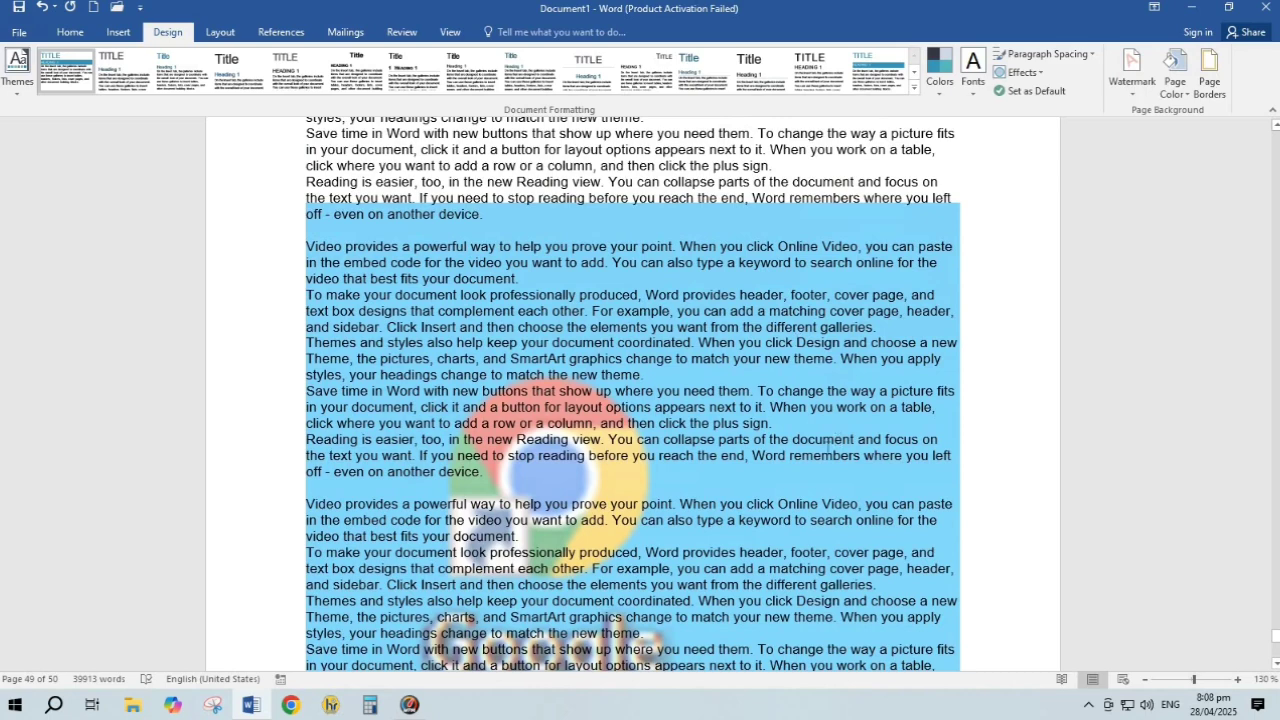
key(ctrl+p)
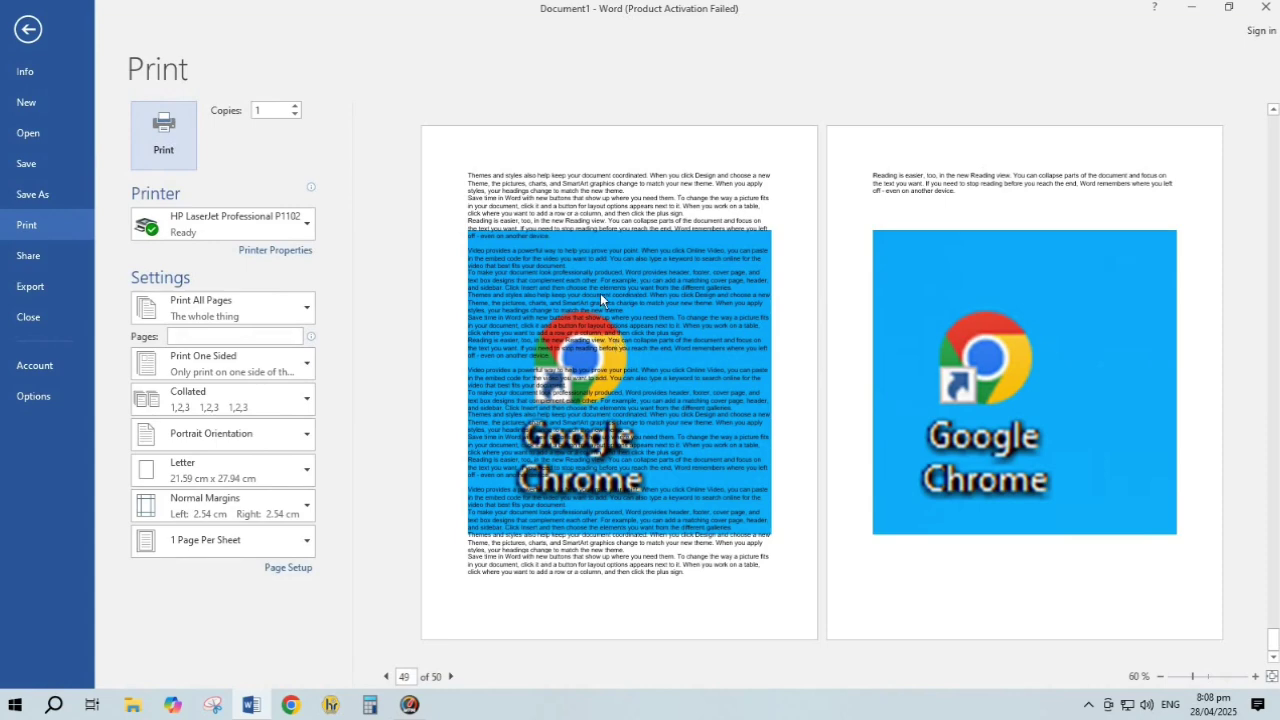
click(33, 40)
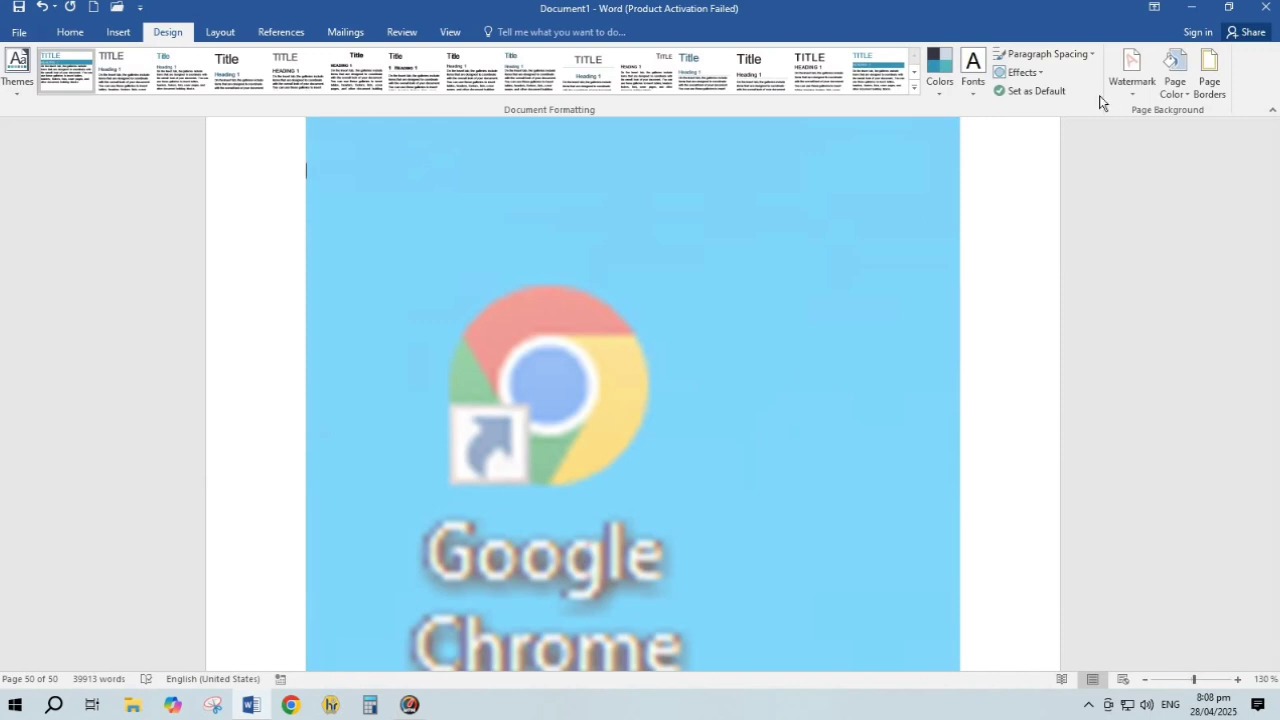
Turn on Washout for the existing picture watermark, apply it, and check the last pages in print preview.
click(1133, 90)
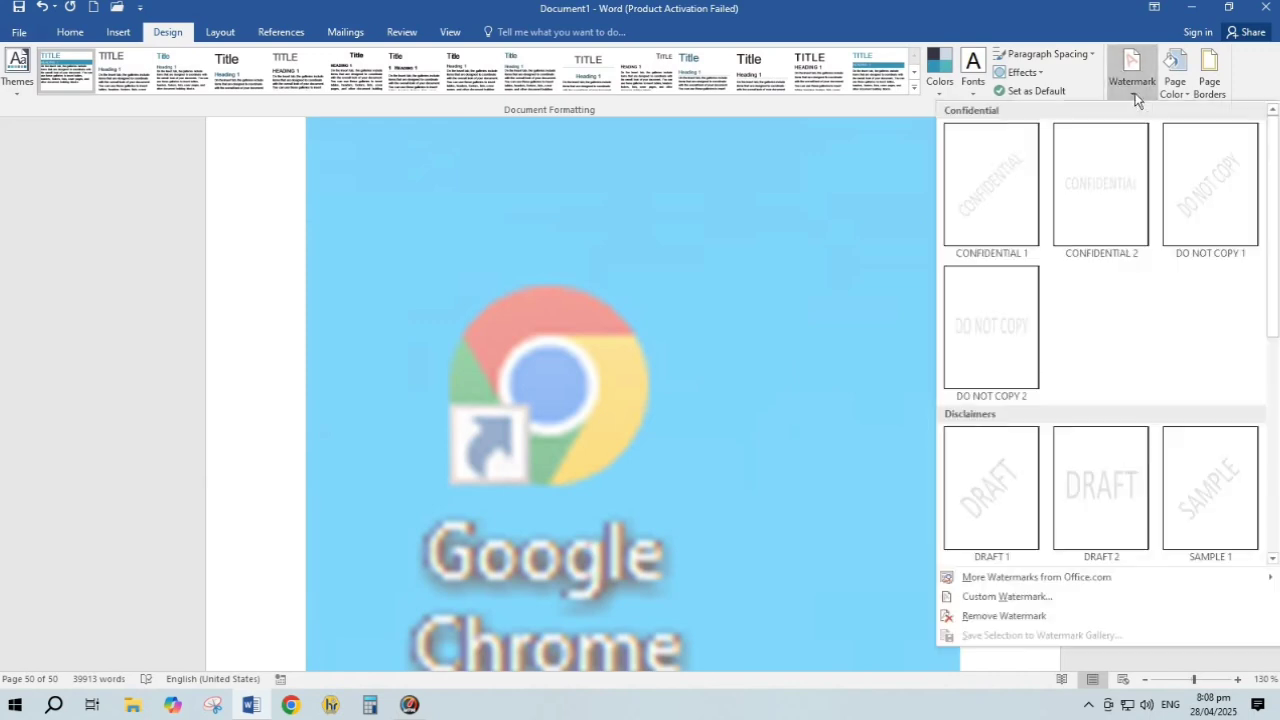
click(1050, 596)
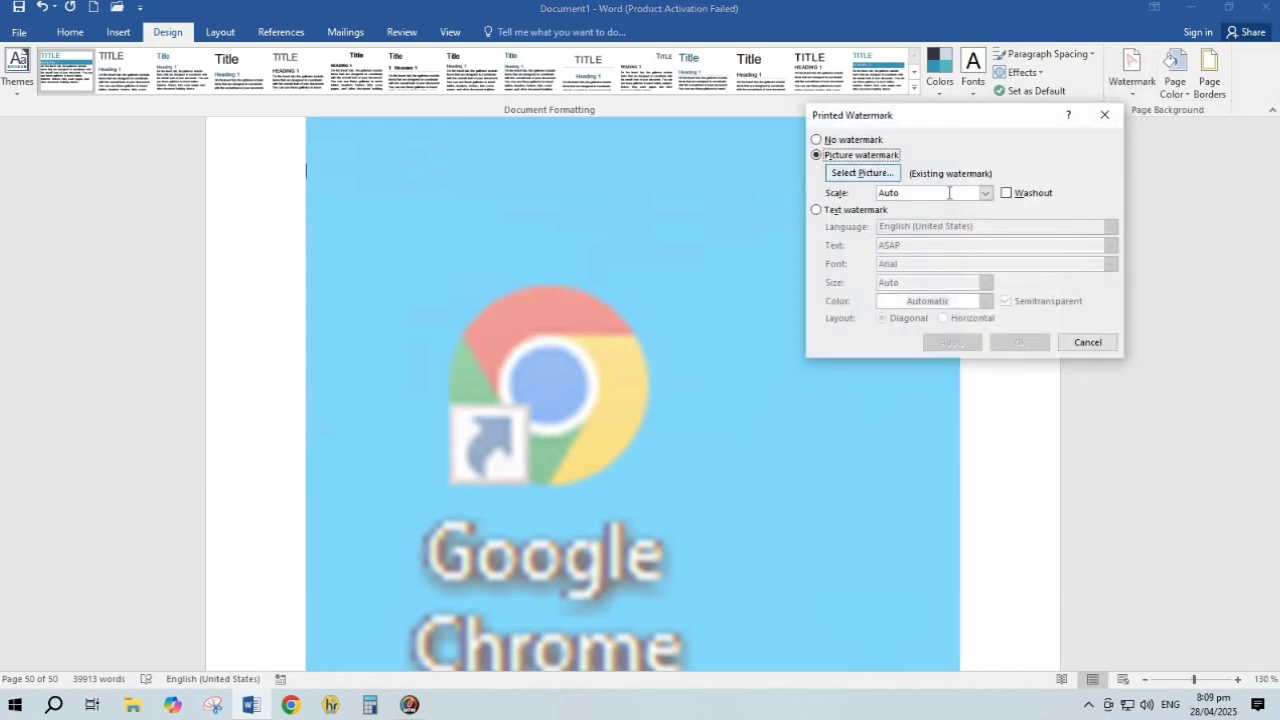
click(1006, 192)
click(1019, 342)
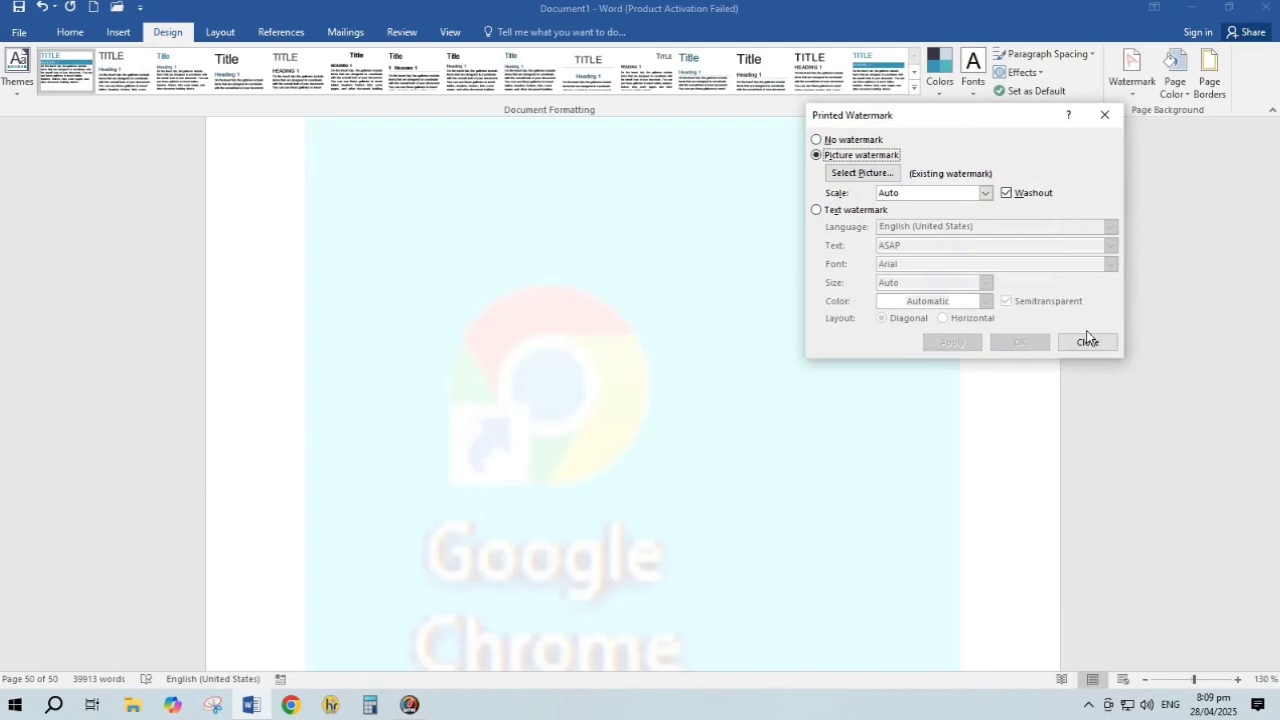
click(1086, 342)
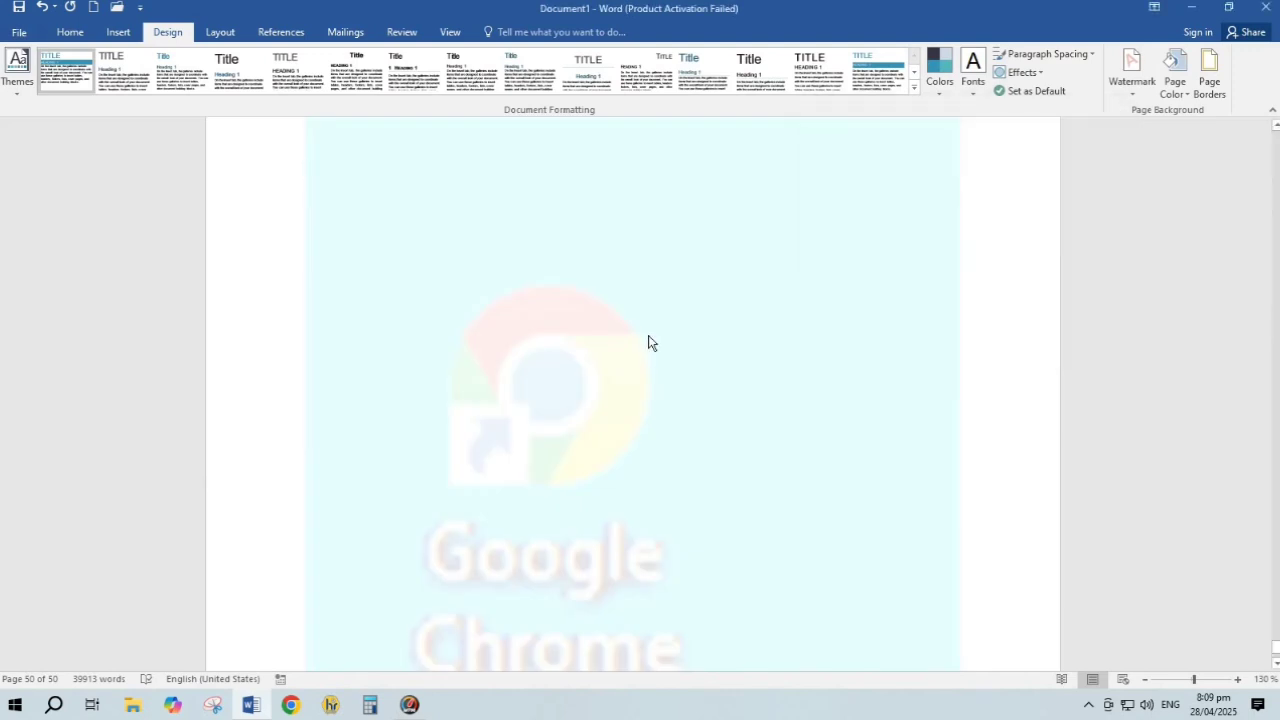
key(ctrl+p)
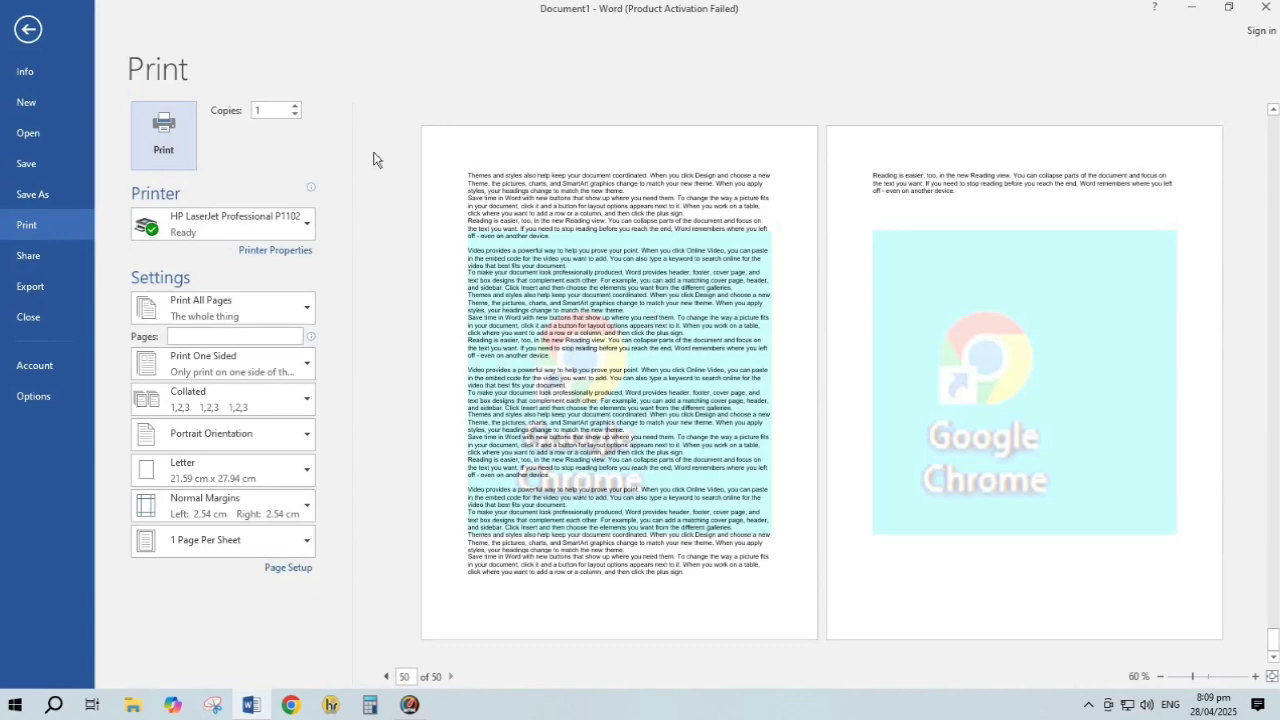
click(27, 29)
Remove the picture watermark from the document.
scroll(597, 317, up, 5)
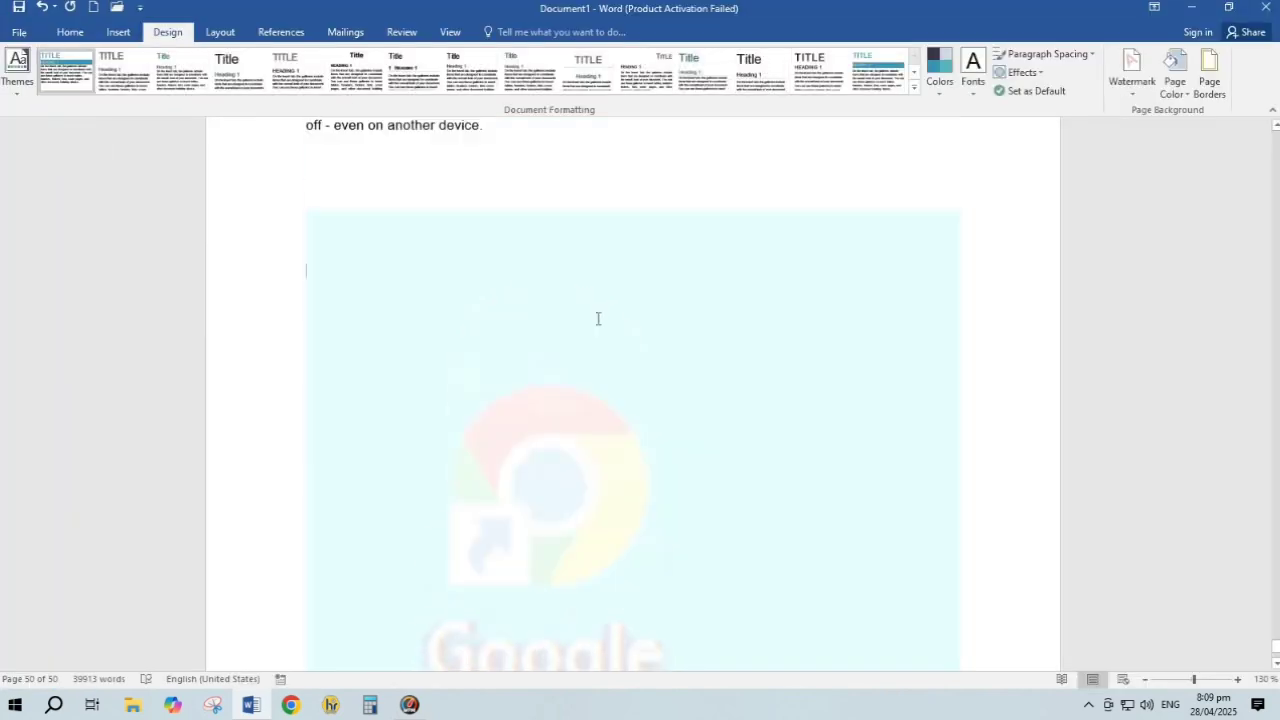
scroll(597, 317, up, 15)
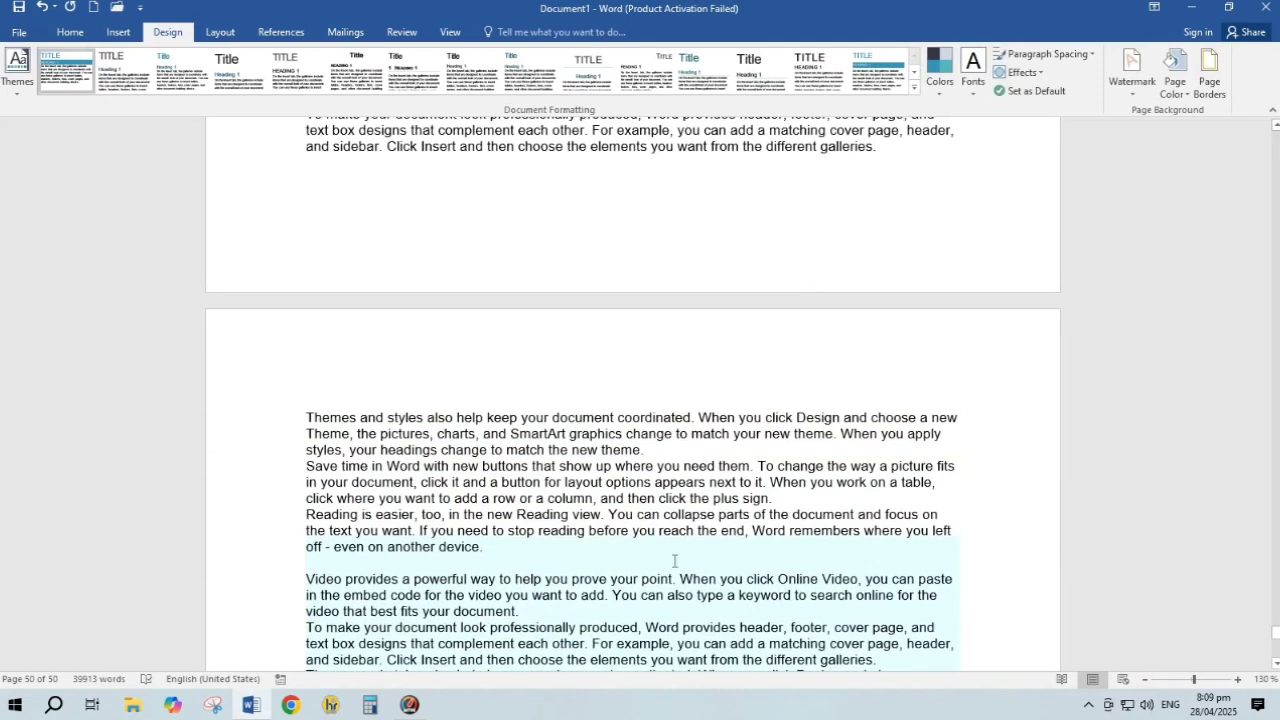
click(1130, 98)
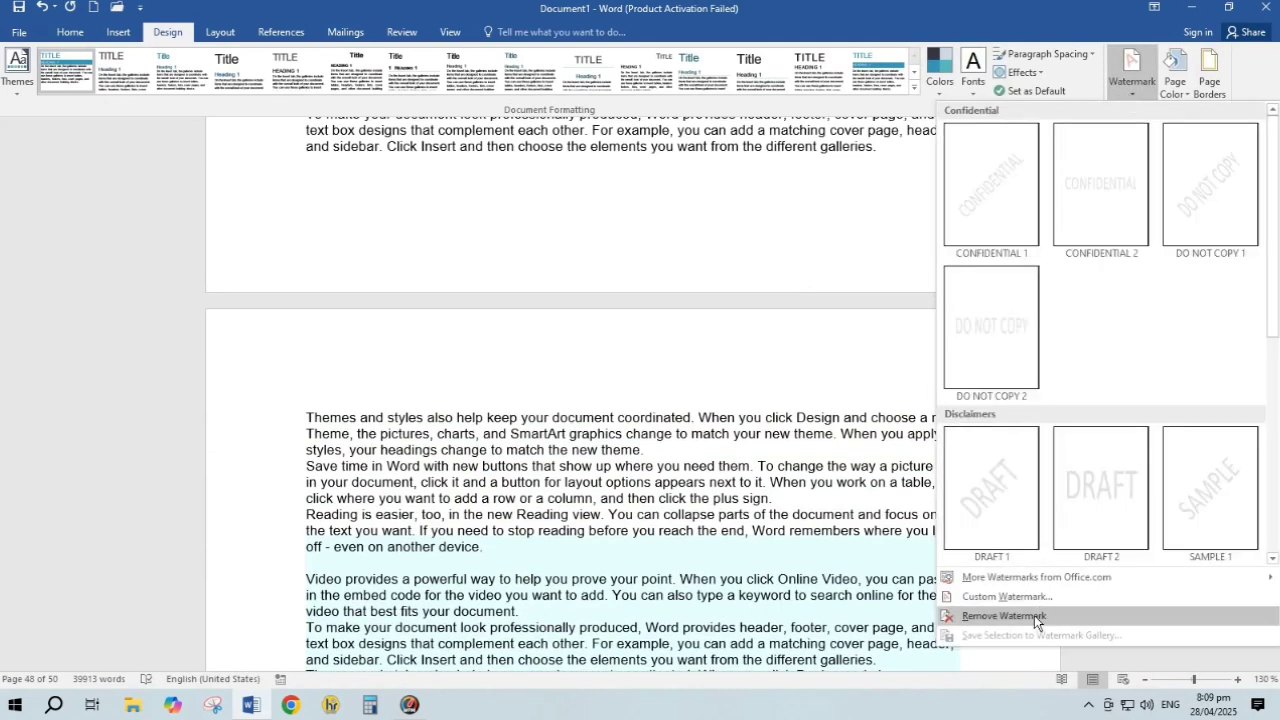
mouse_move(1054, 580)
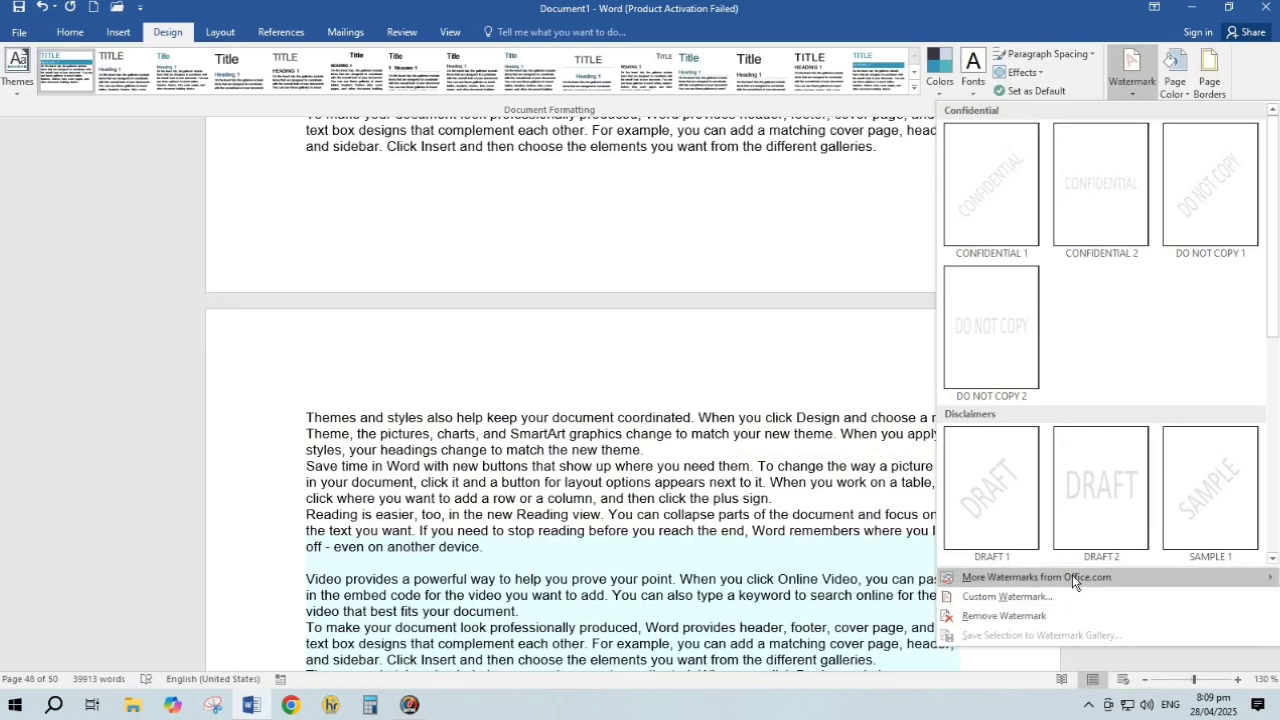
click(971, 617)
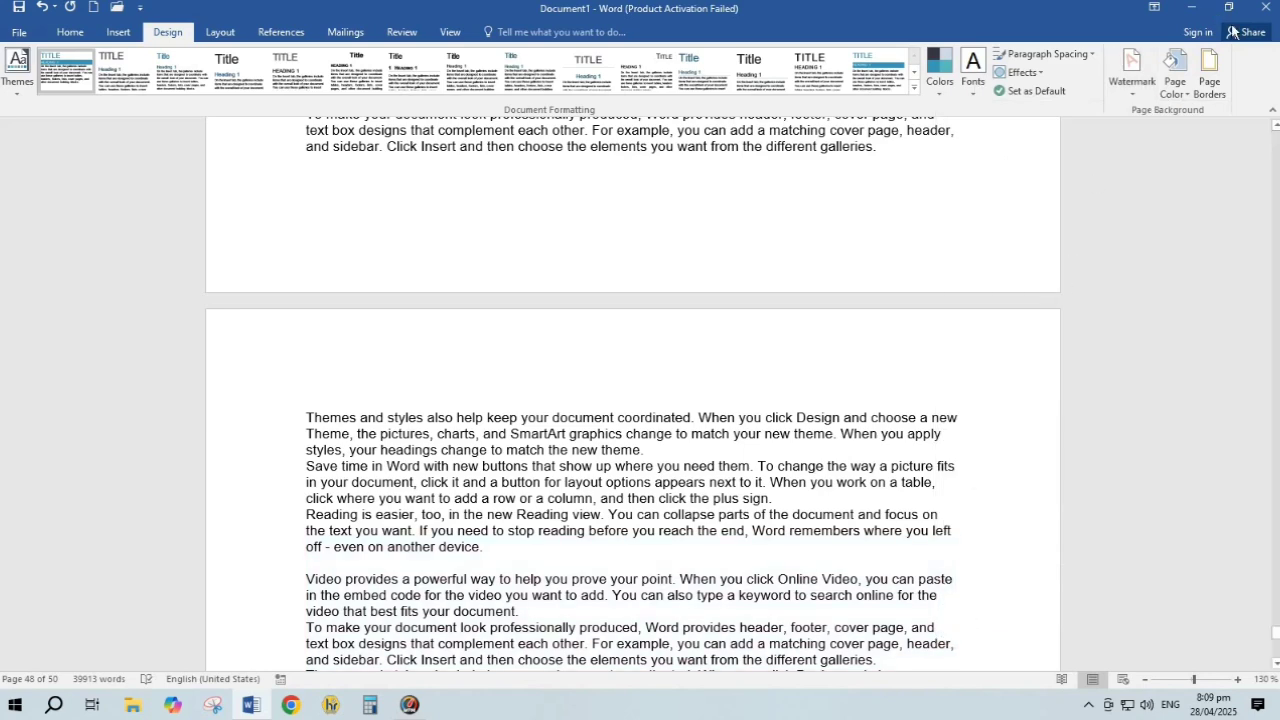
Set the page color to a light blue theme color.
click(1179, 100)
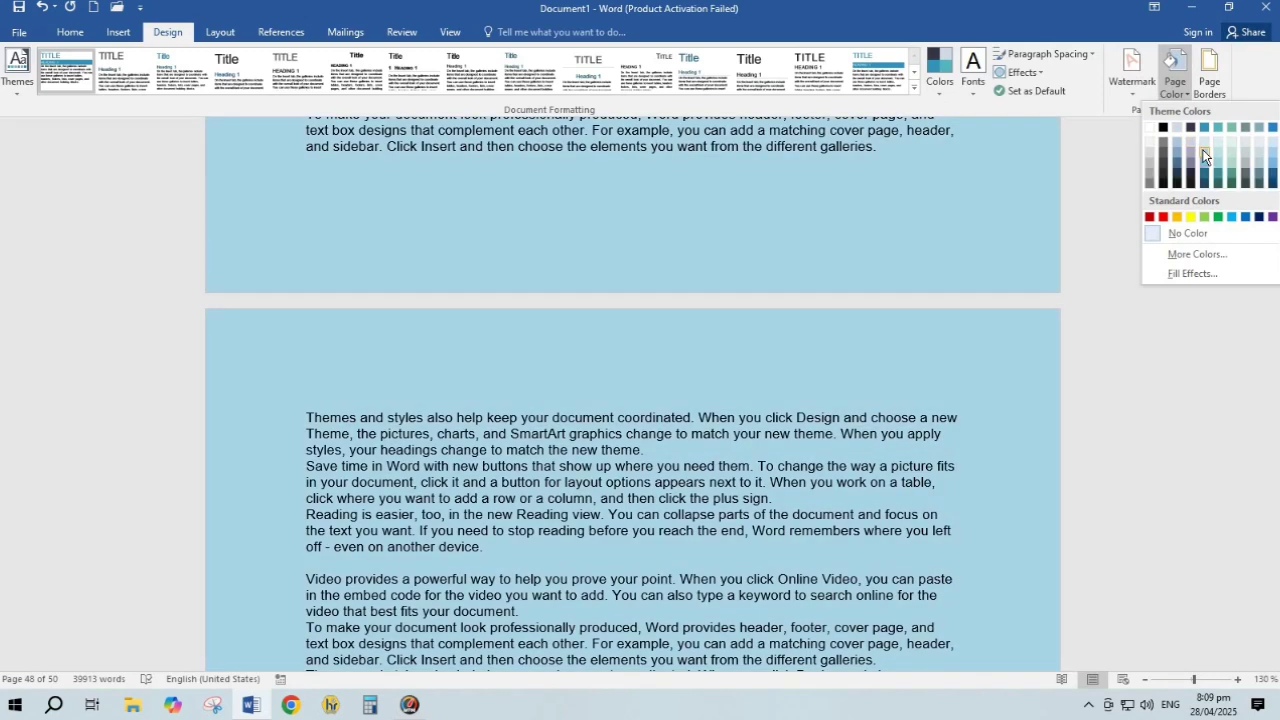
click(1203, 155)
click(1176, 78)
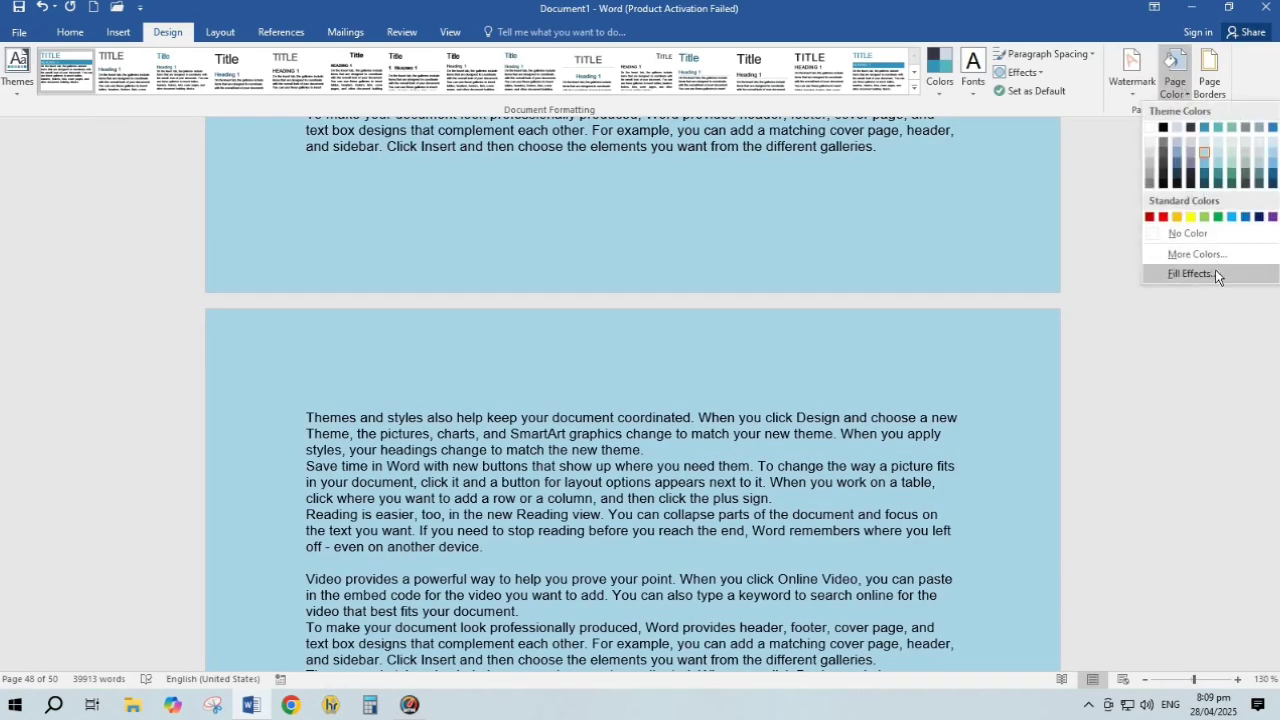
click(1200, 255)
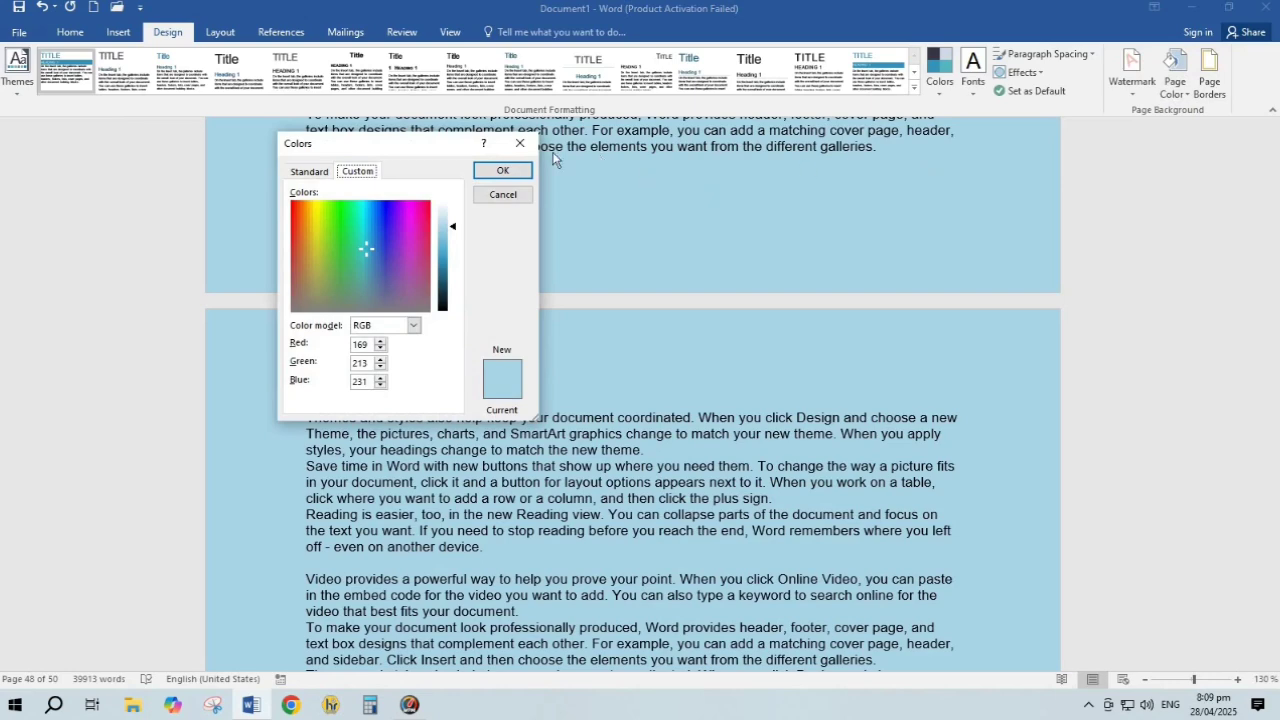
click(520, 144)
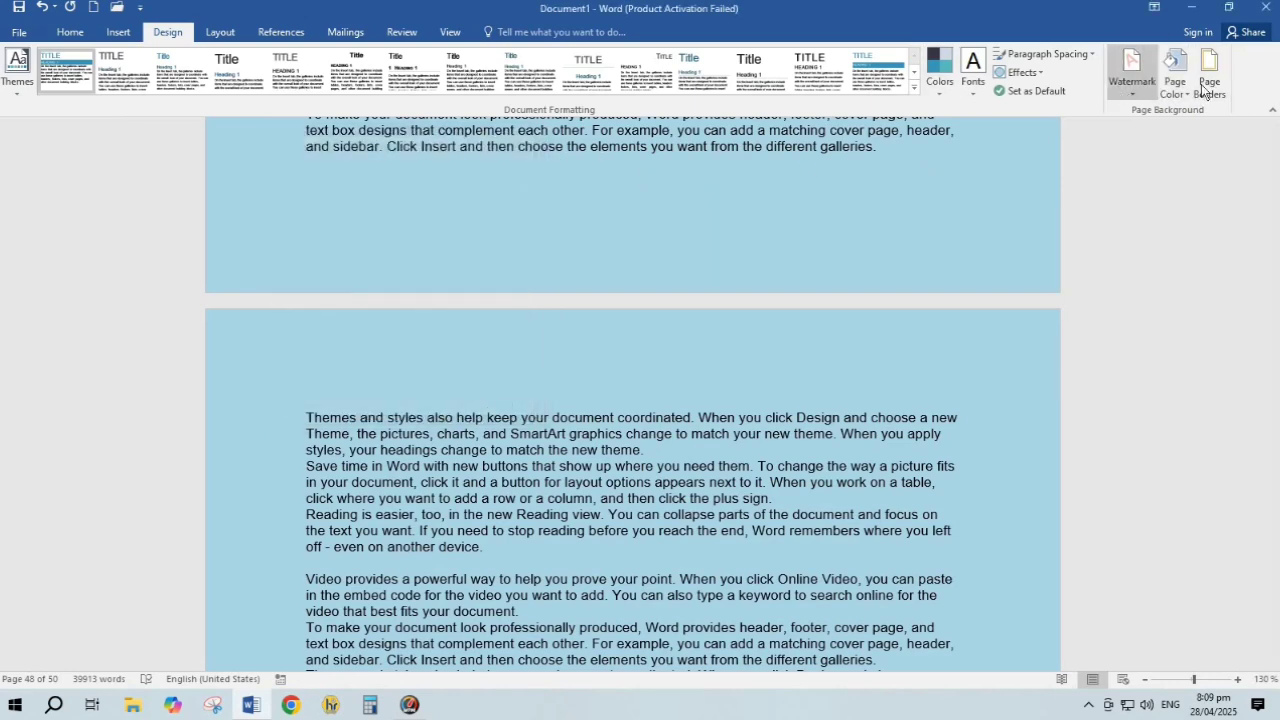
Apply a custom dark purple page color and undo the change.
click(1188, 94)
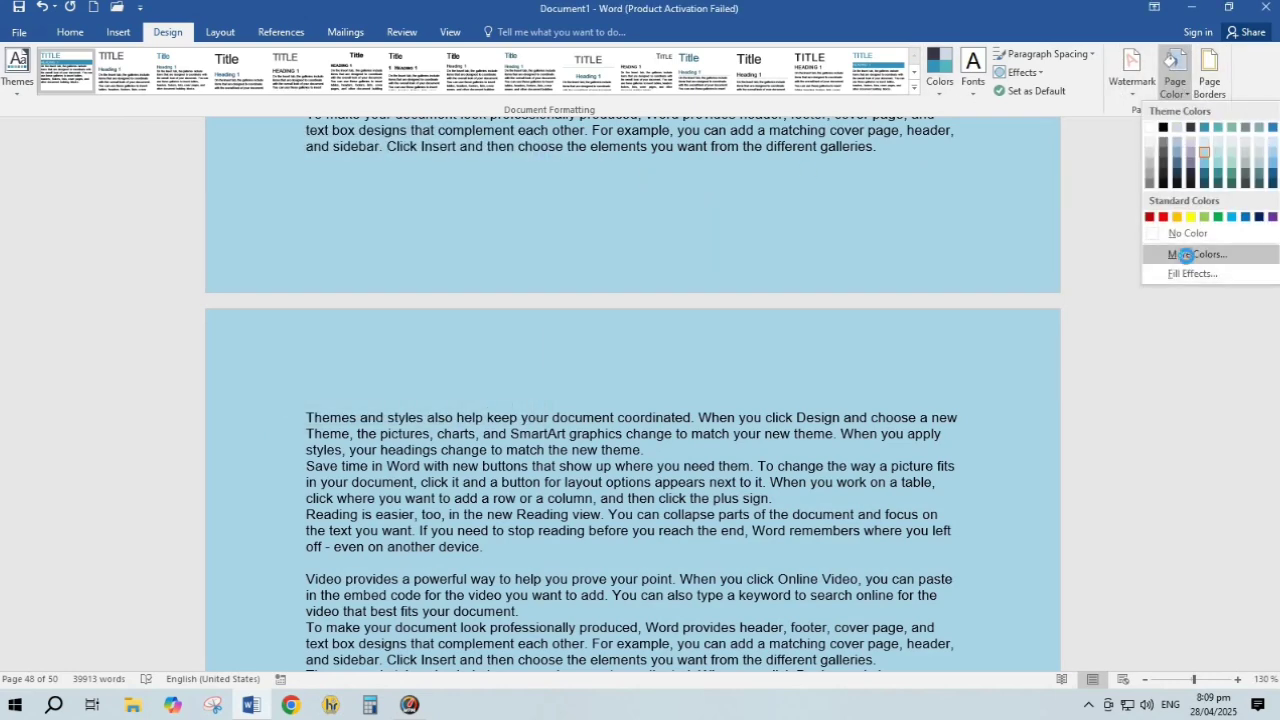
click(1178, 255)
drag(368, 251, 412, 262)
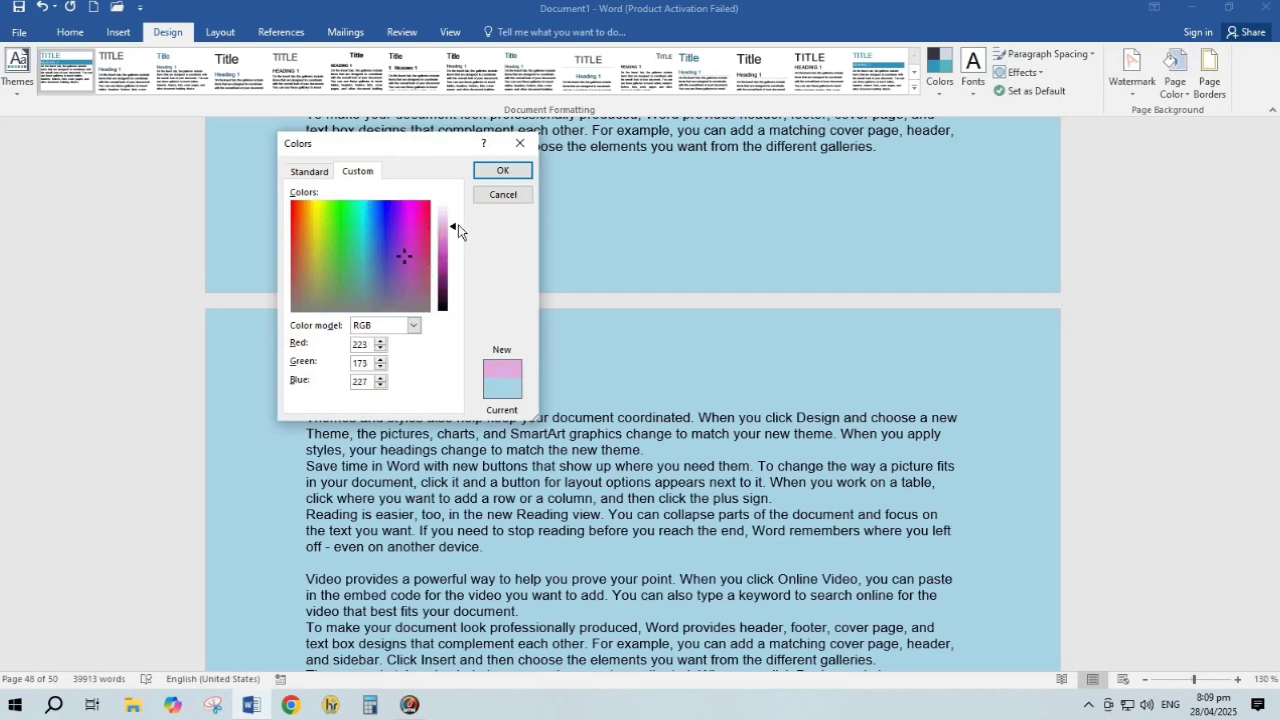
drag(456, 228, 455, 274)
click(503, 172)
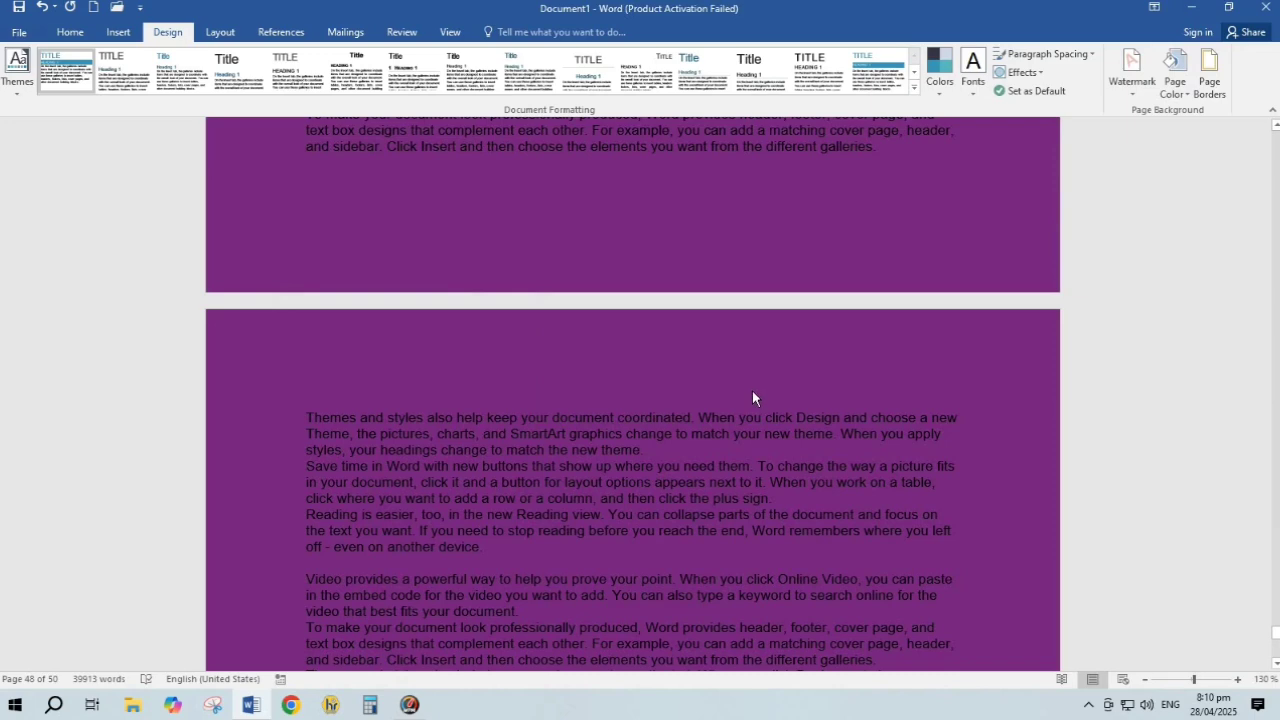
key(ctrl+z)
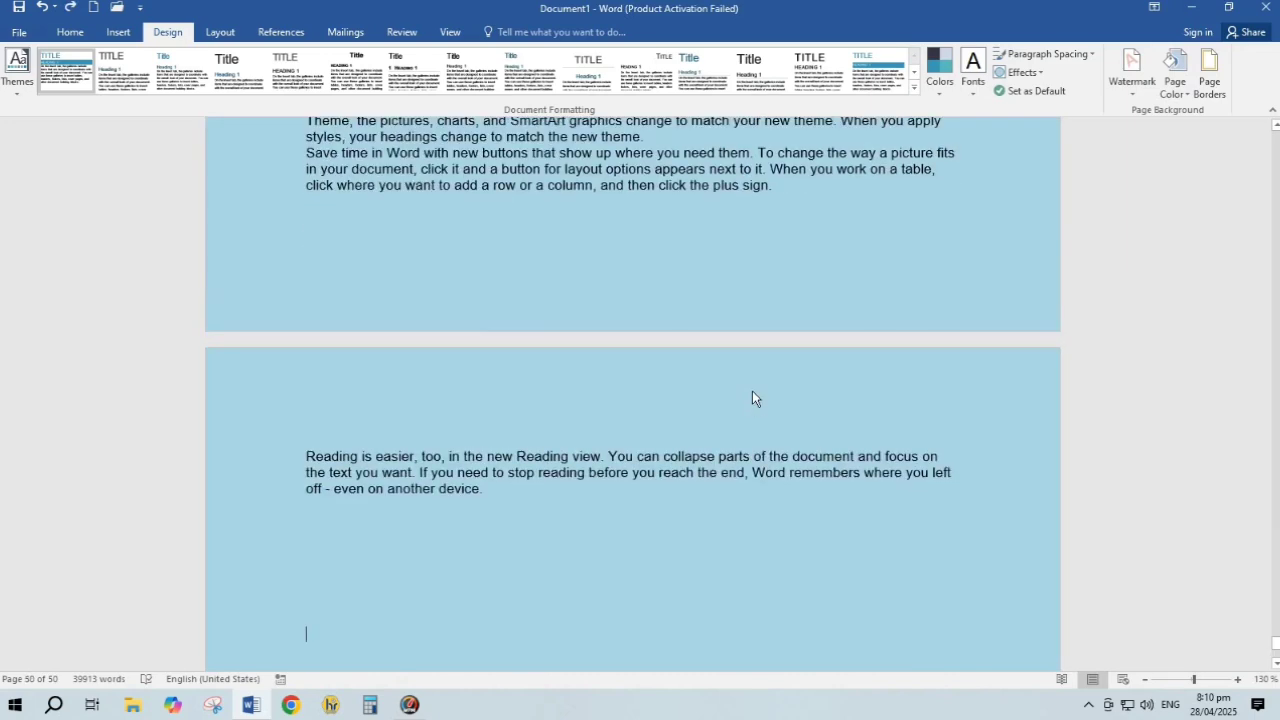
Set up a two-color gradient fill effect for the page background, with gray as Color 1 and standard light blue as Color 2.
click(1175, 80)
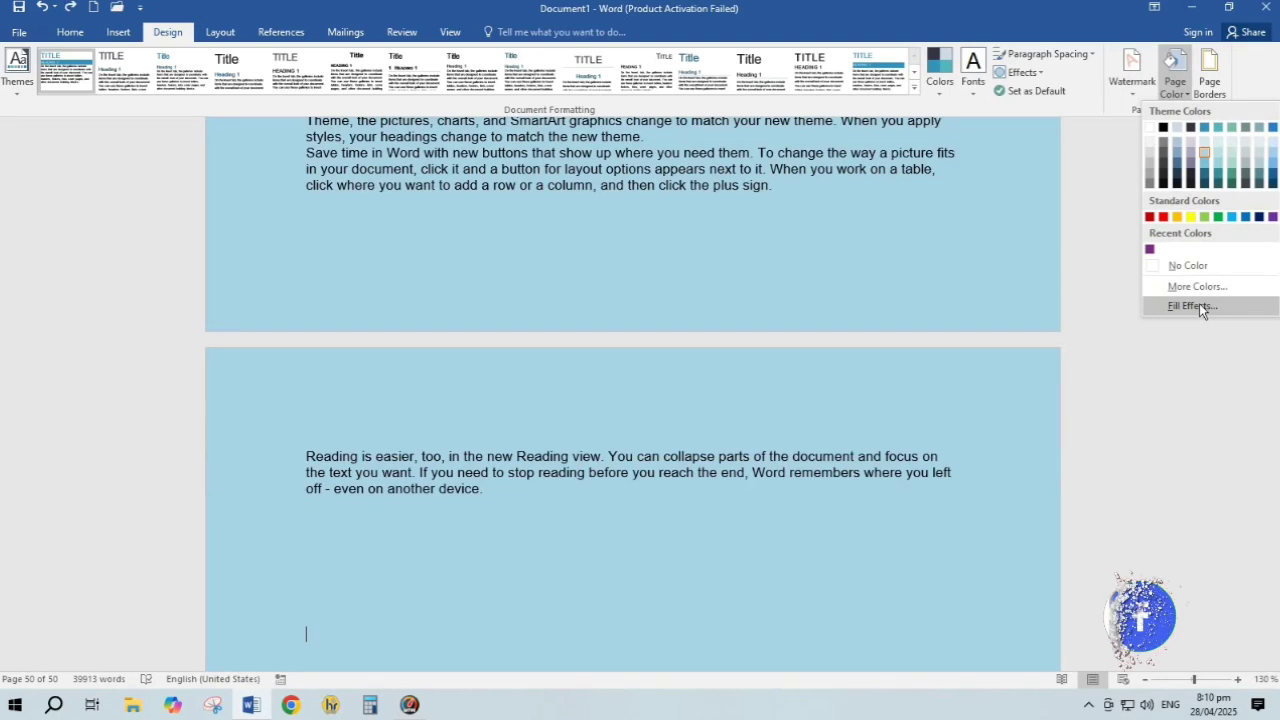
click(1199, 305)
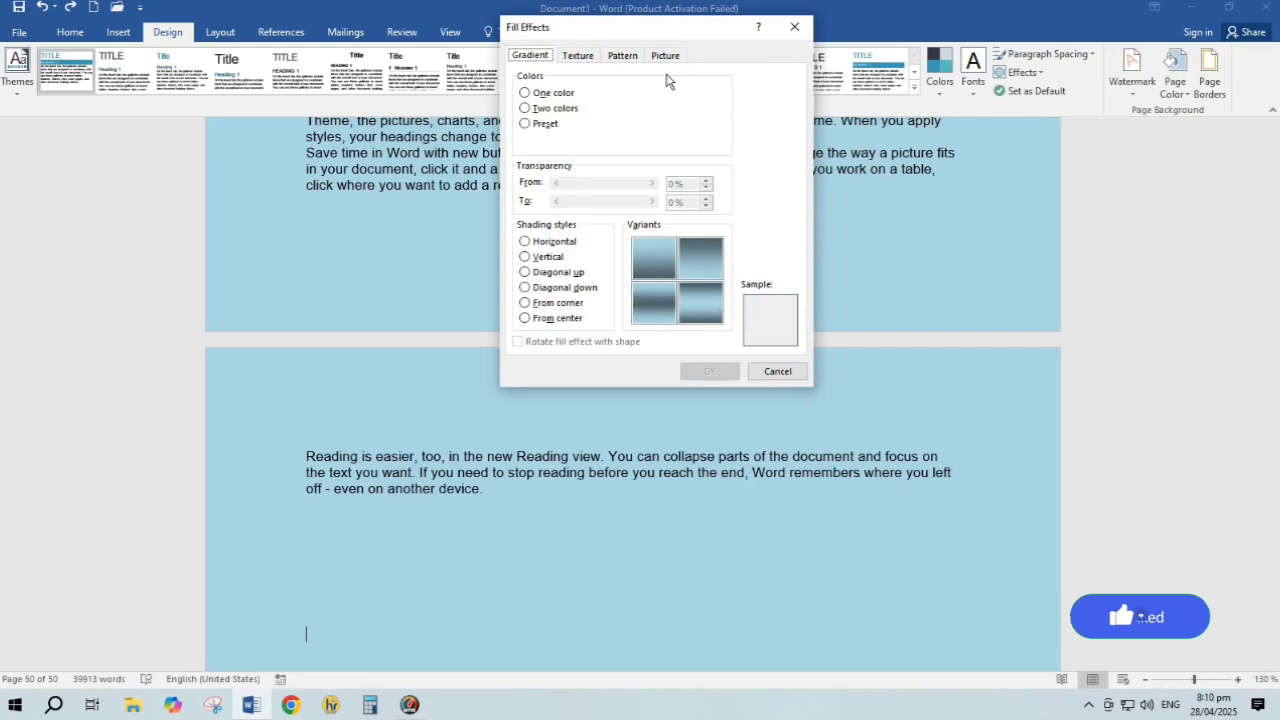
click(537, 110)
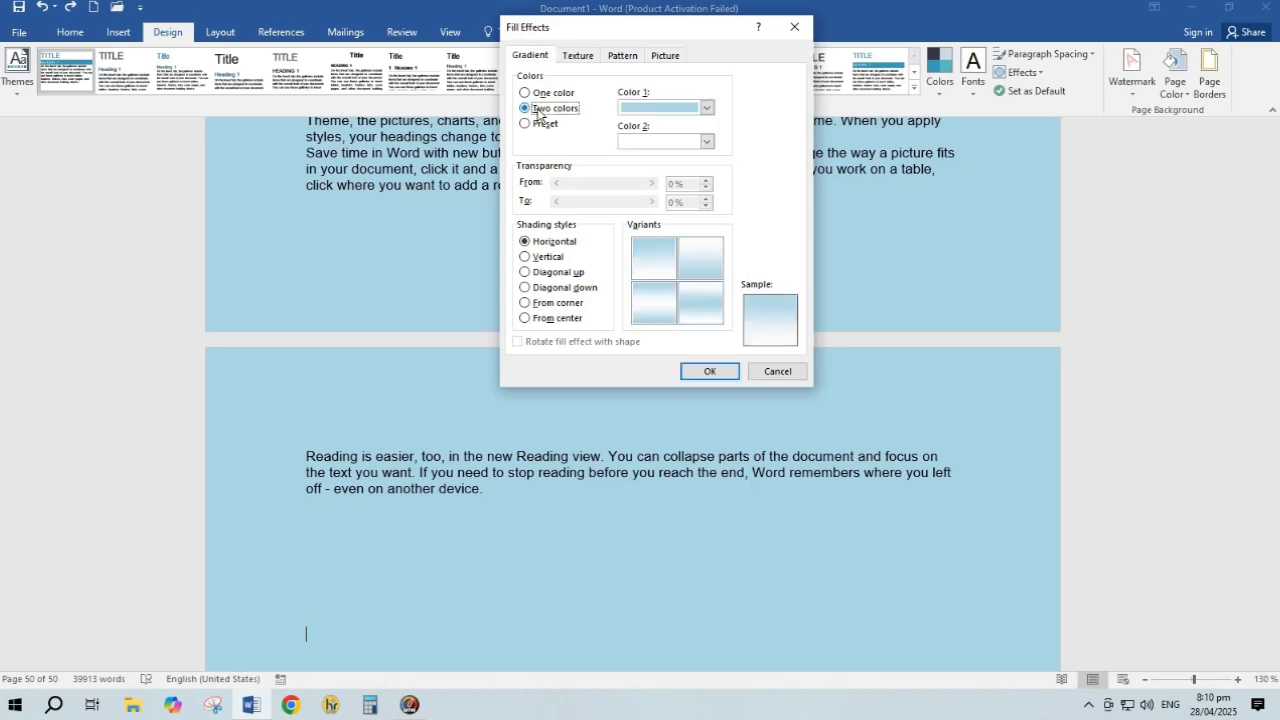
click(706, 108)
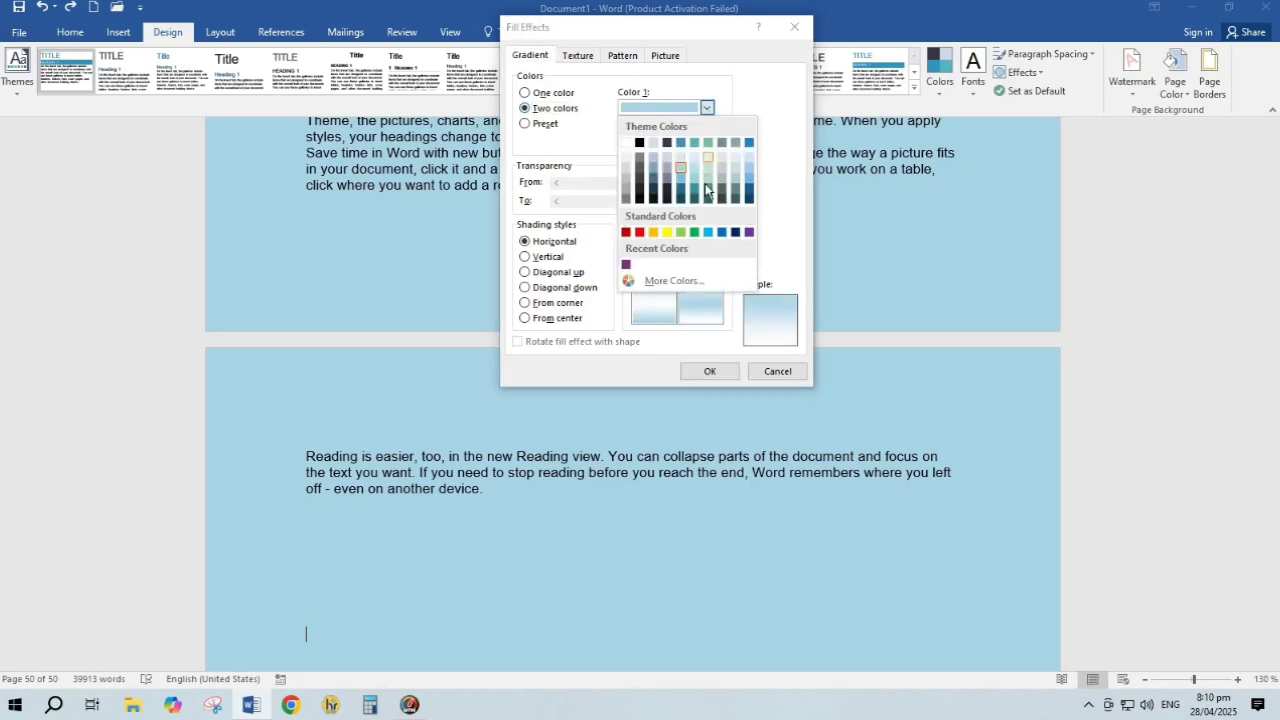
click(722, 181)
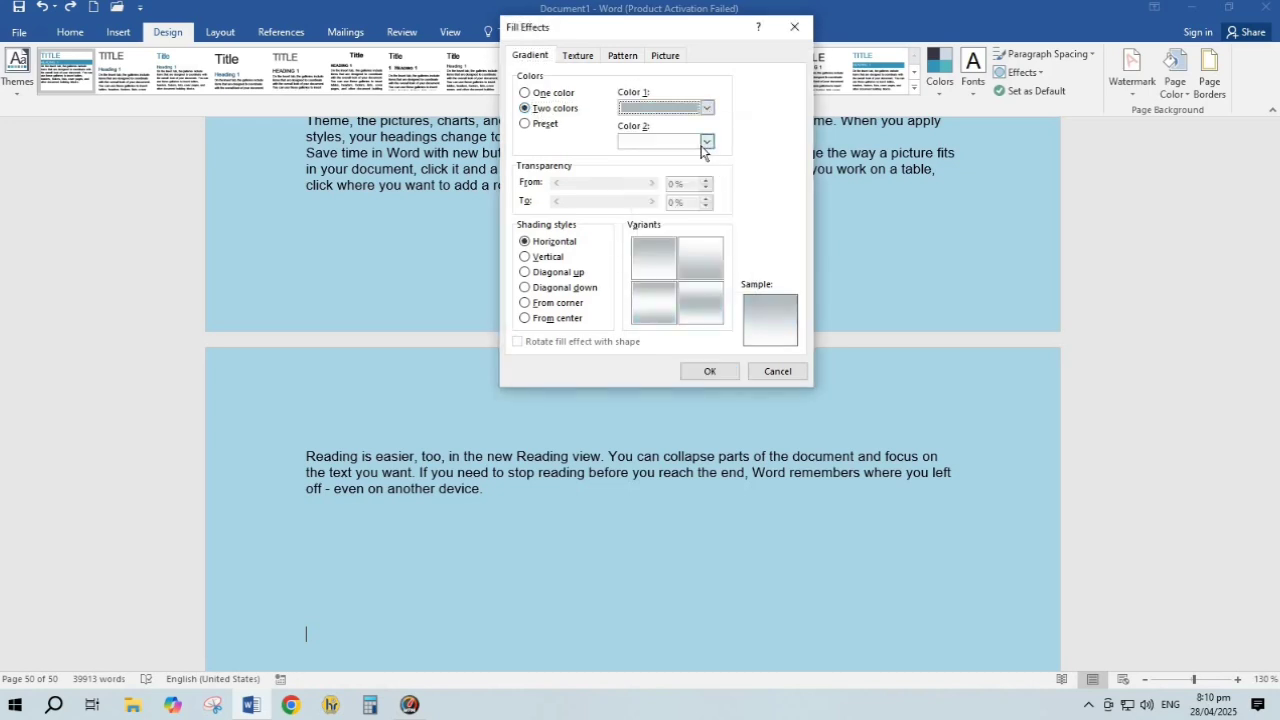
click(706, 143)
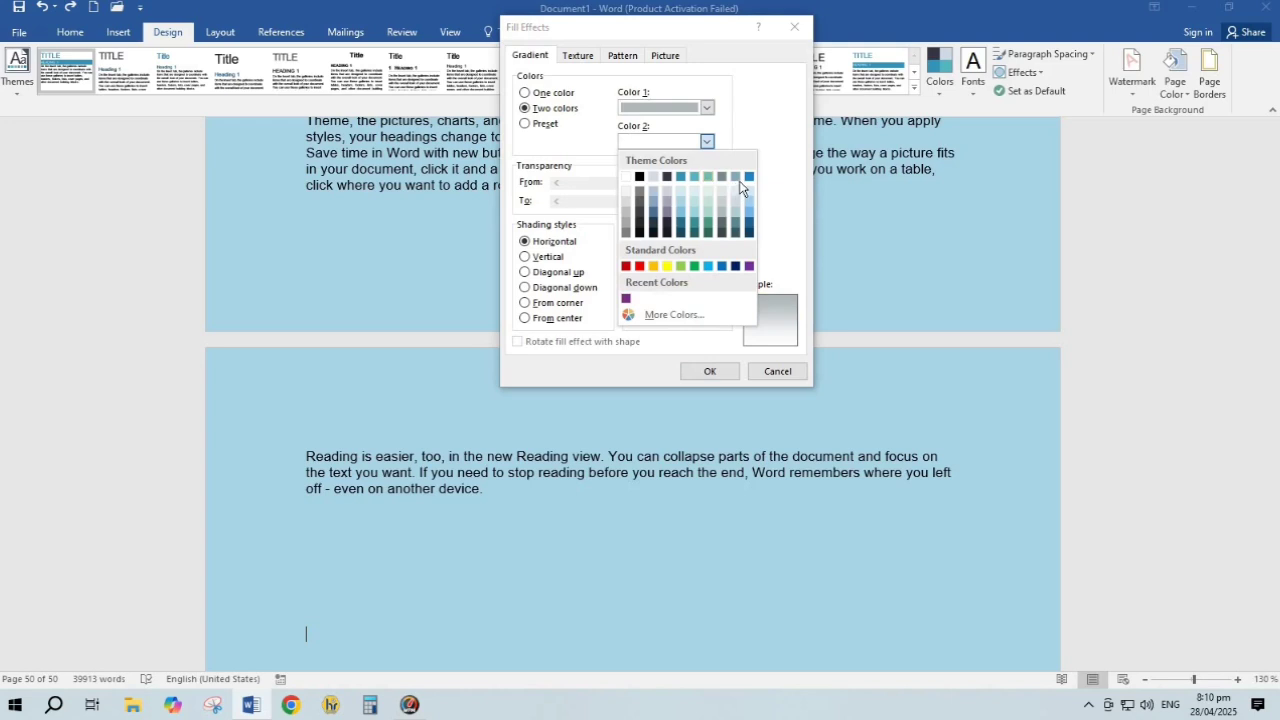
click(707, 266)
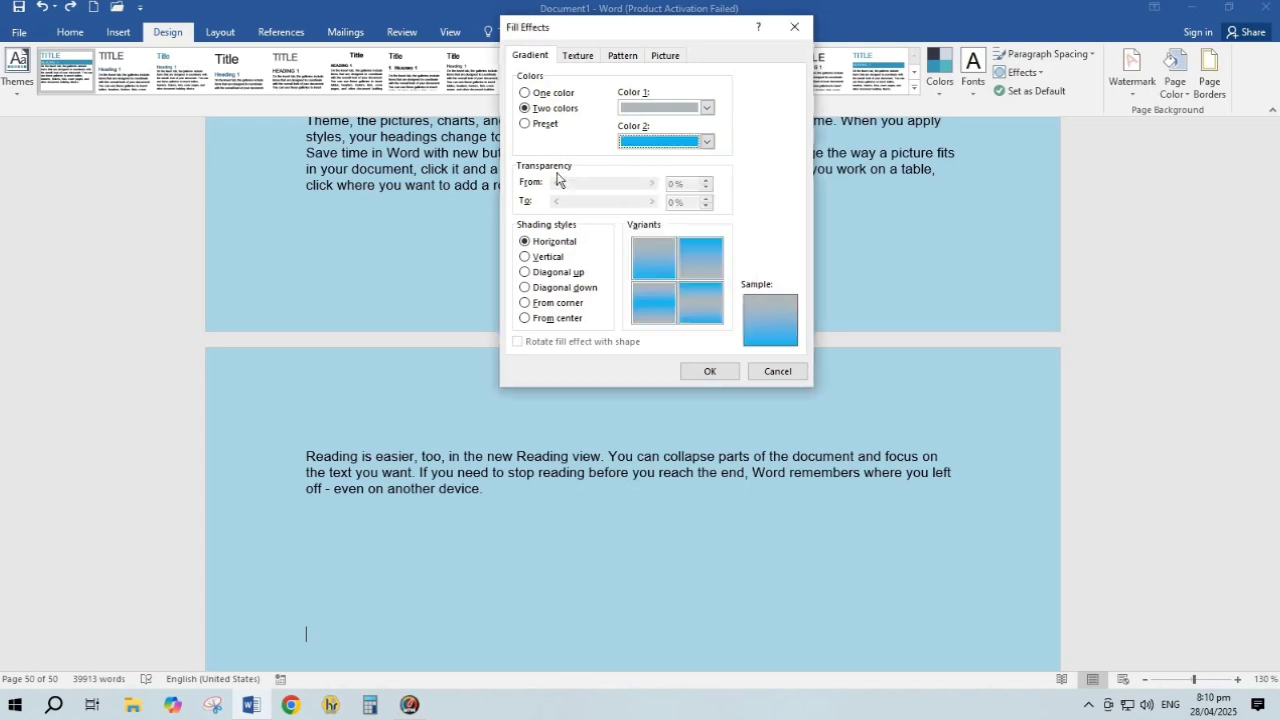
Compare the gradient's shading styles, choose Horizontal with the first variant, apply the fill, and check it on the pages.
click(548, 257)
click(558, 272)
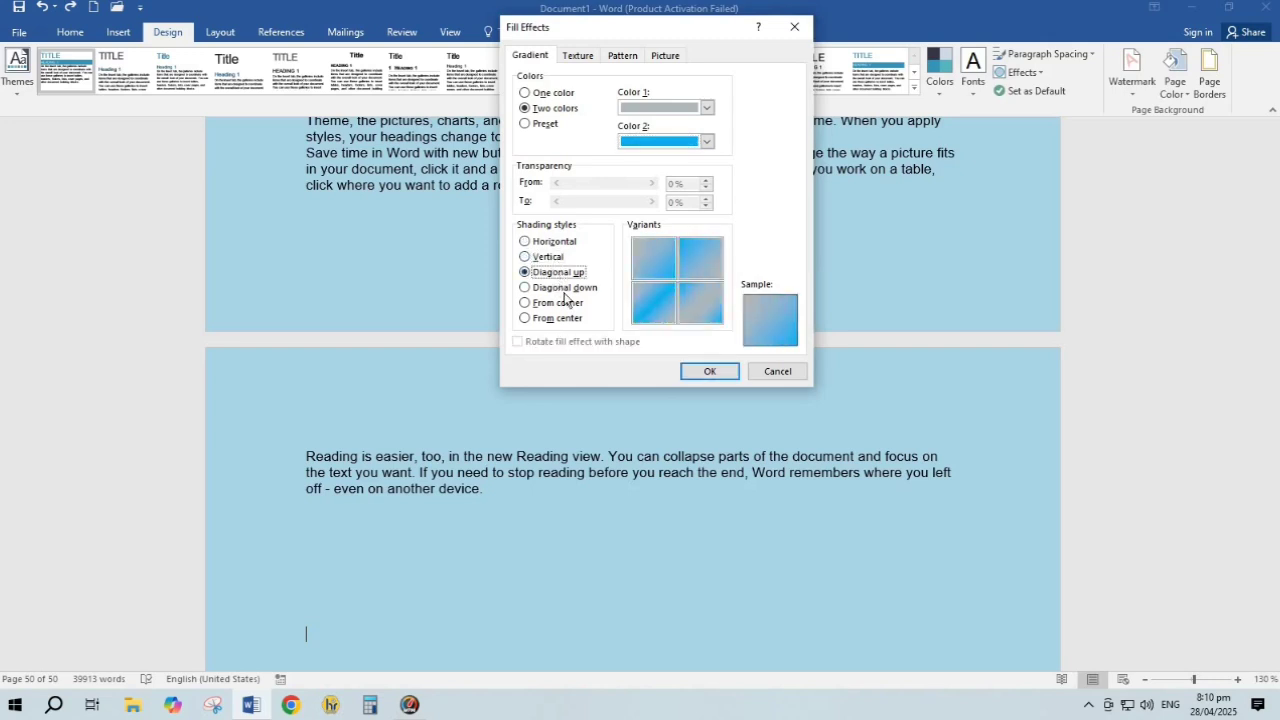
click(560, 287)
click(556, 302)
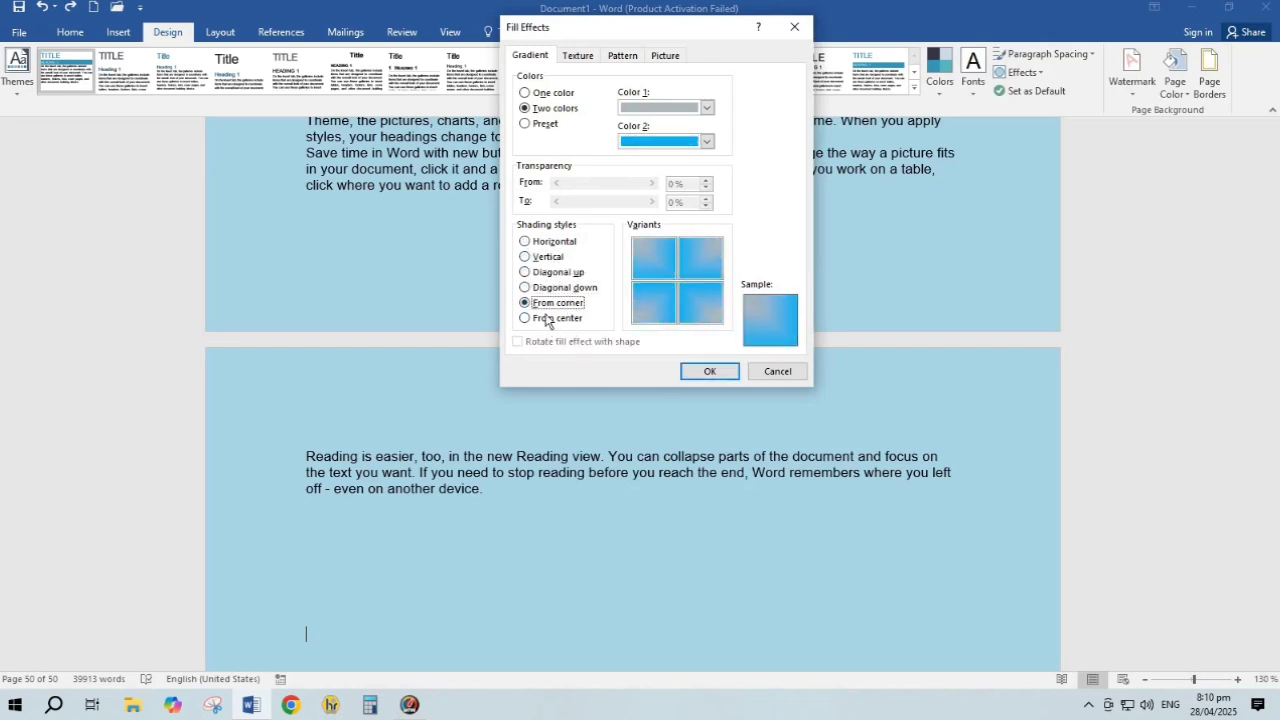
click(546, 318)
click(535, 244)
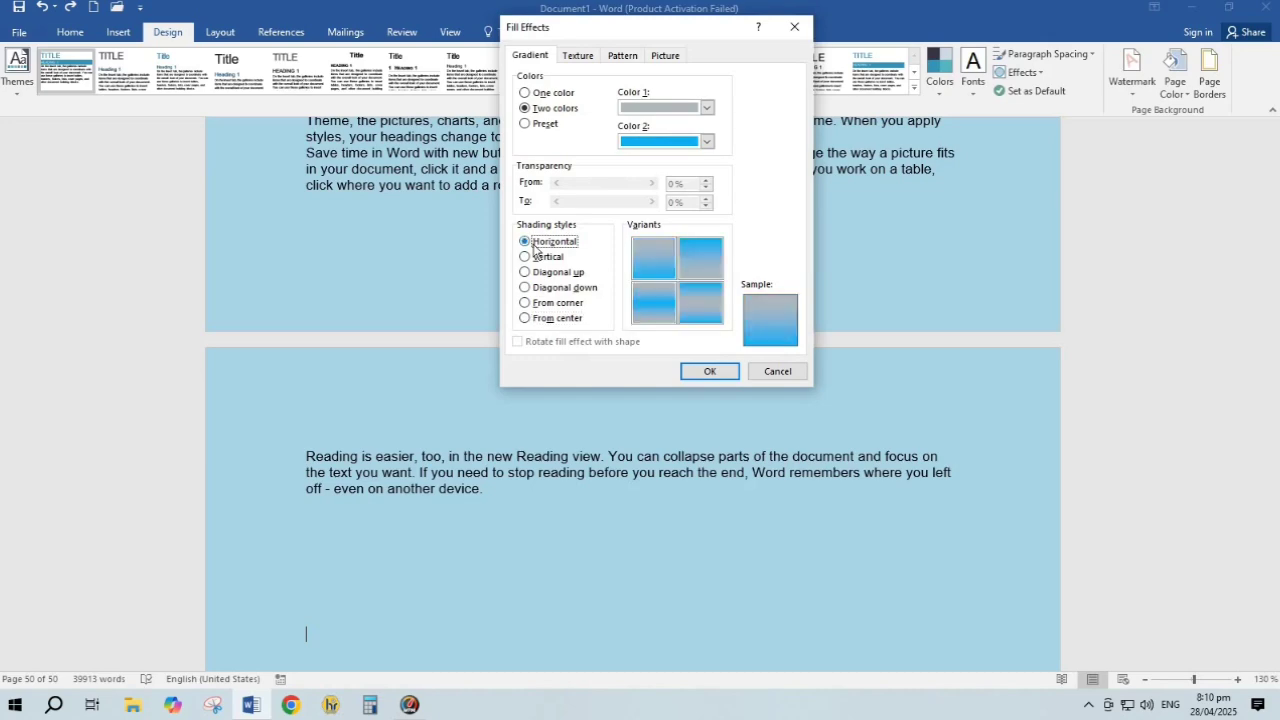
click(639, 253)
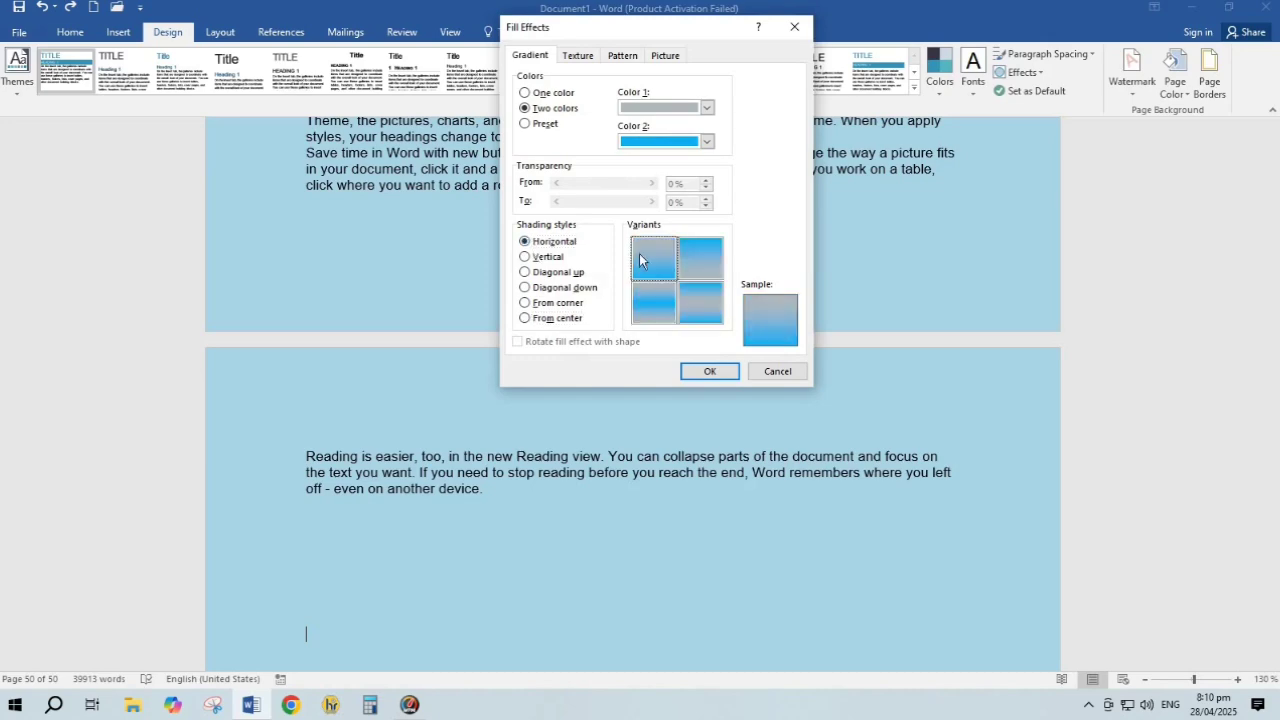
click(709, 371)
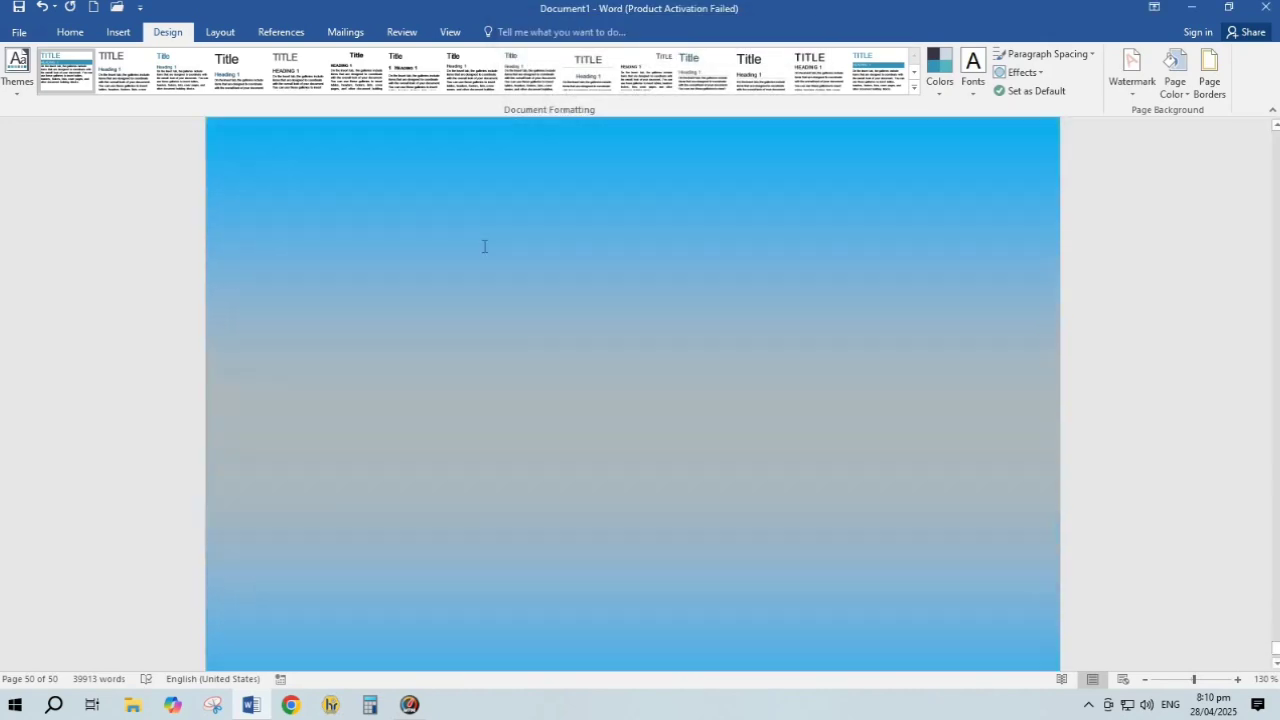
scroll(484, 246, up, 20)
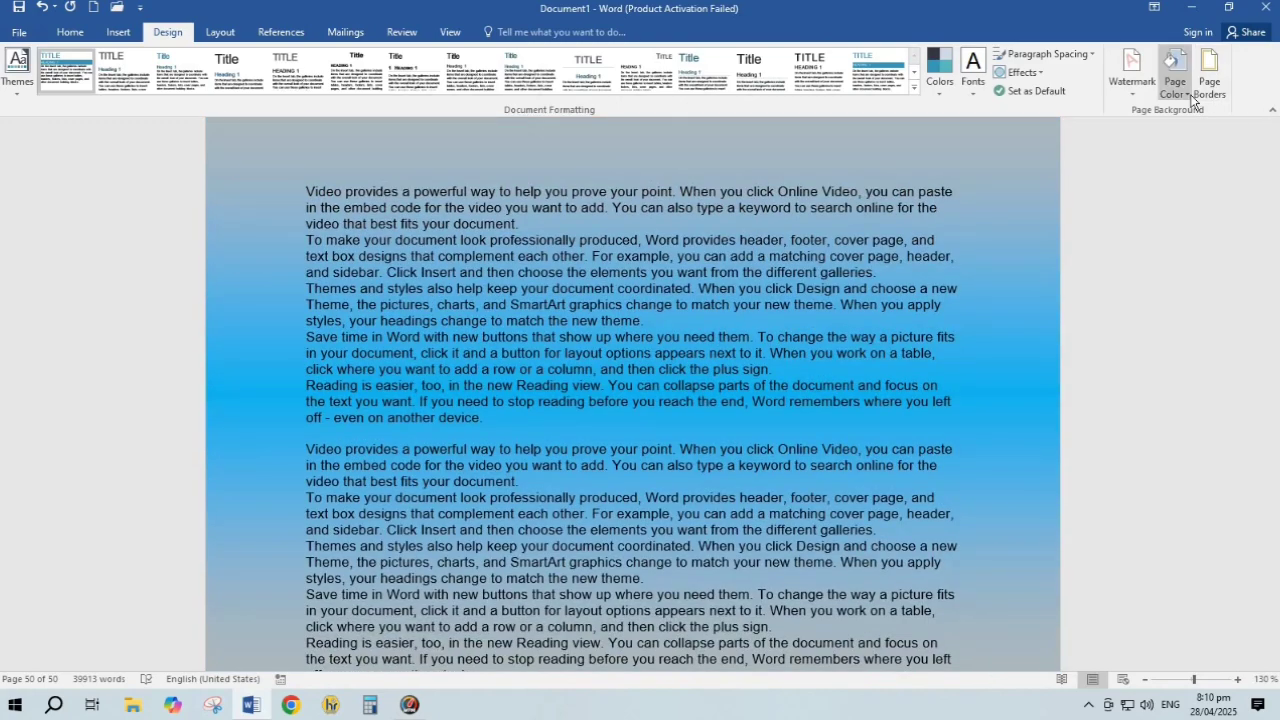
Open the page background's fill effects and look through the preset gradient colors.
click(1175, 75)
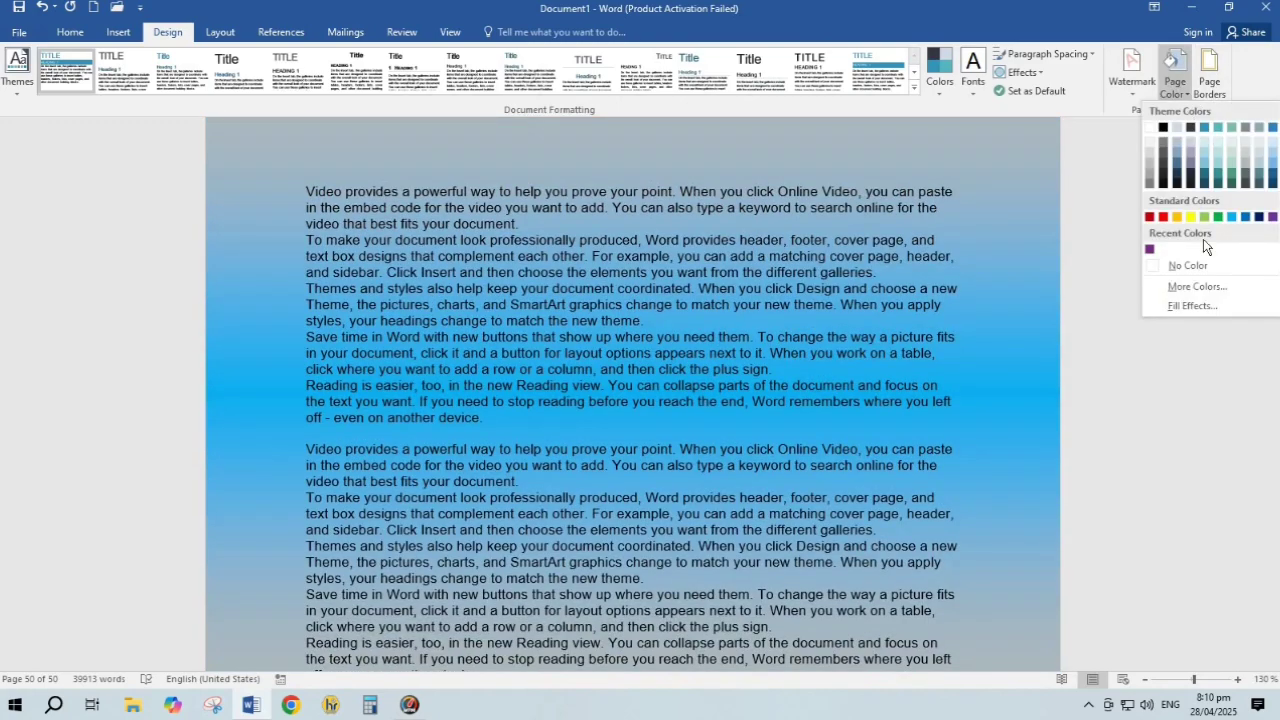
click(1190, 306)
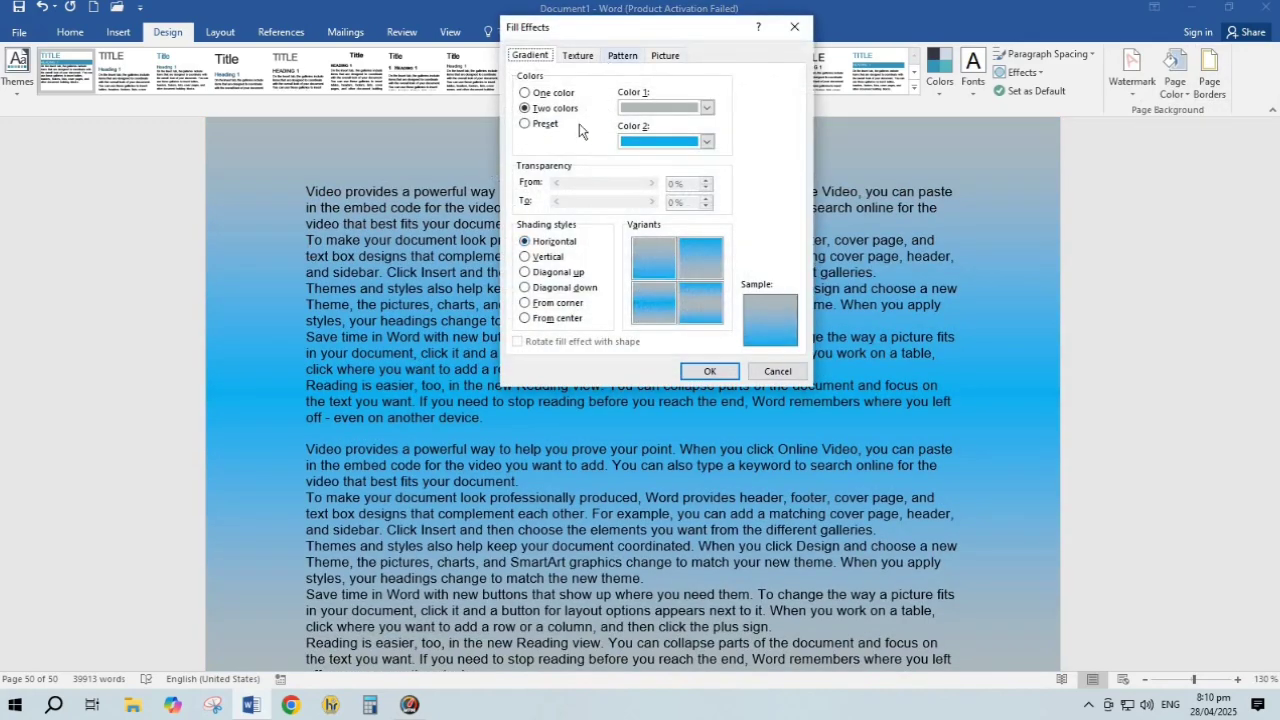
click(548, 124)
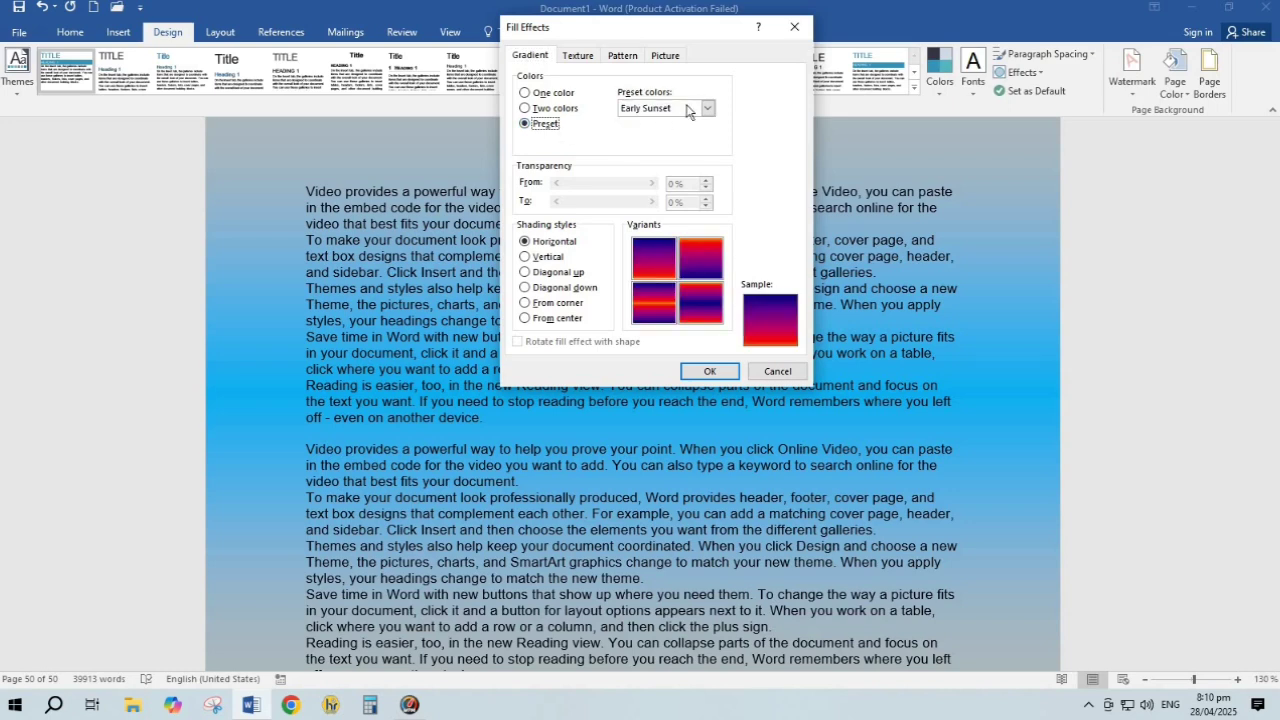
click(708, 110)
scroll(686, 140, down, 4)
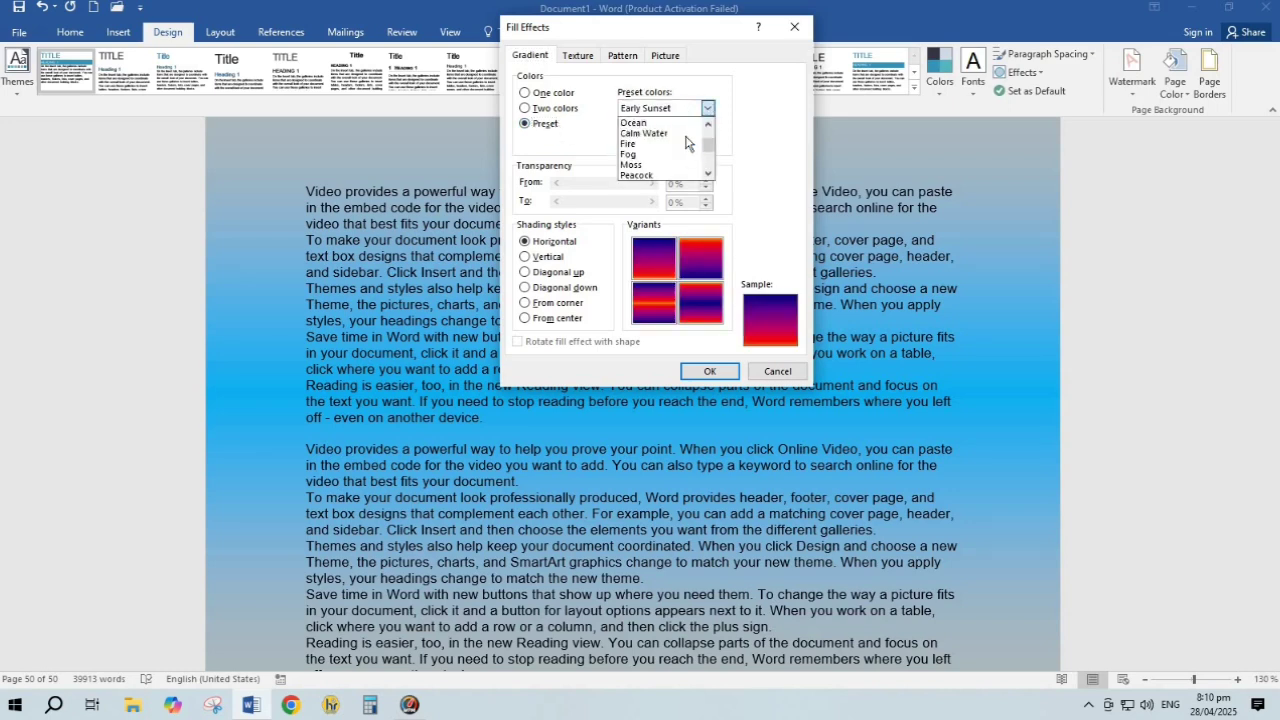
click(768, 163)
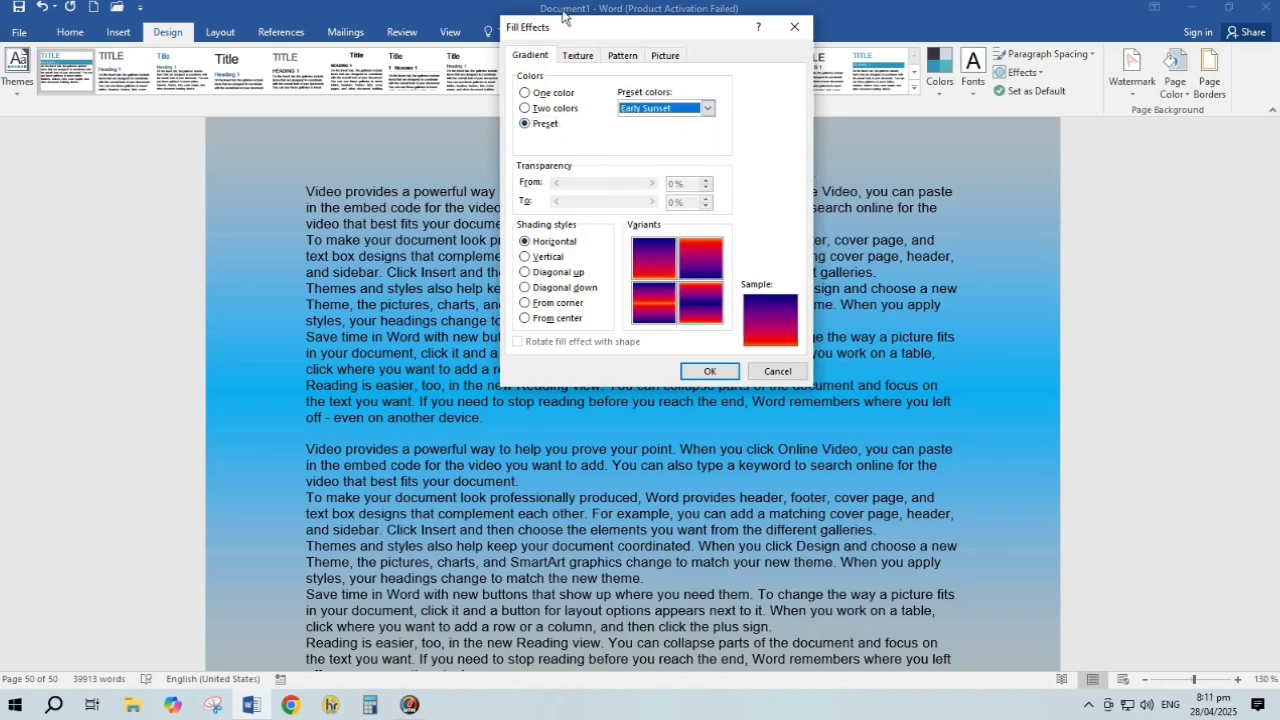
Browse the built-in textures and fill the page background with the Fish fossil texture.
click(587, 56)
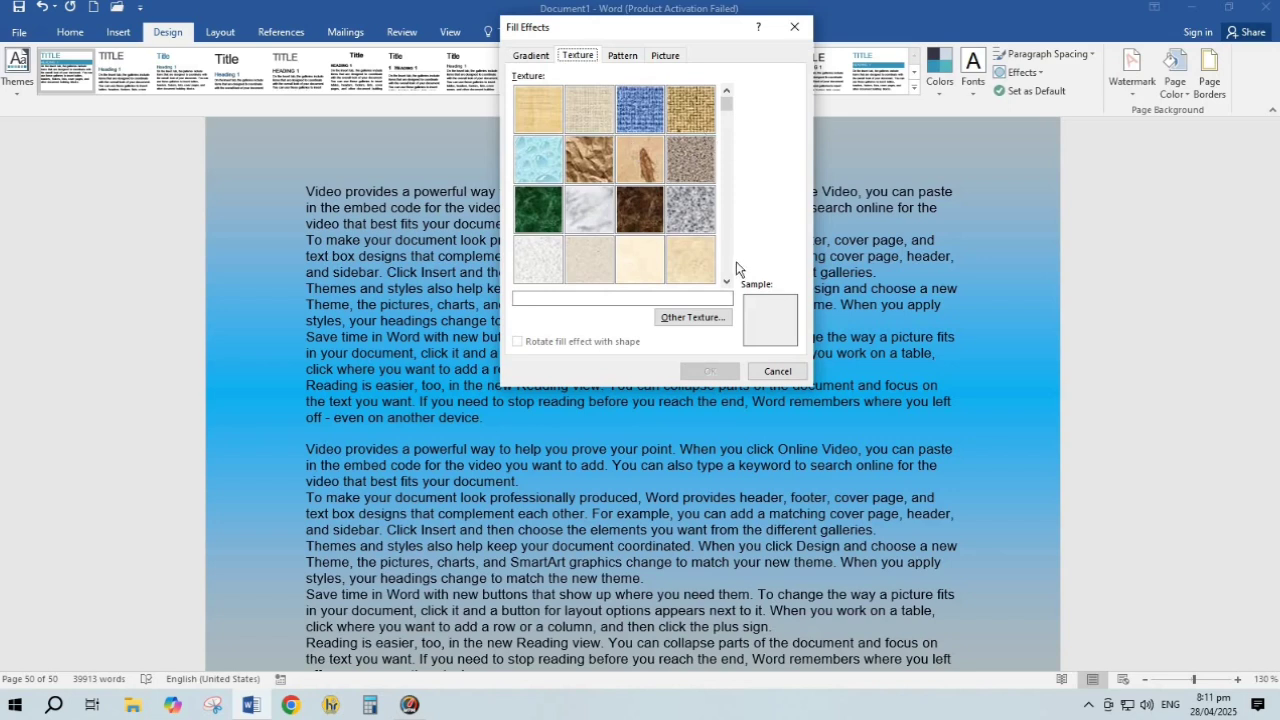
scroll(728, 285, down, 1)
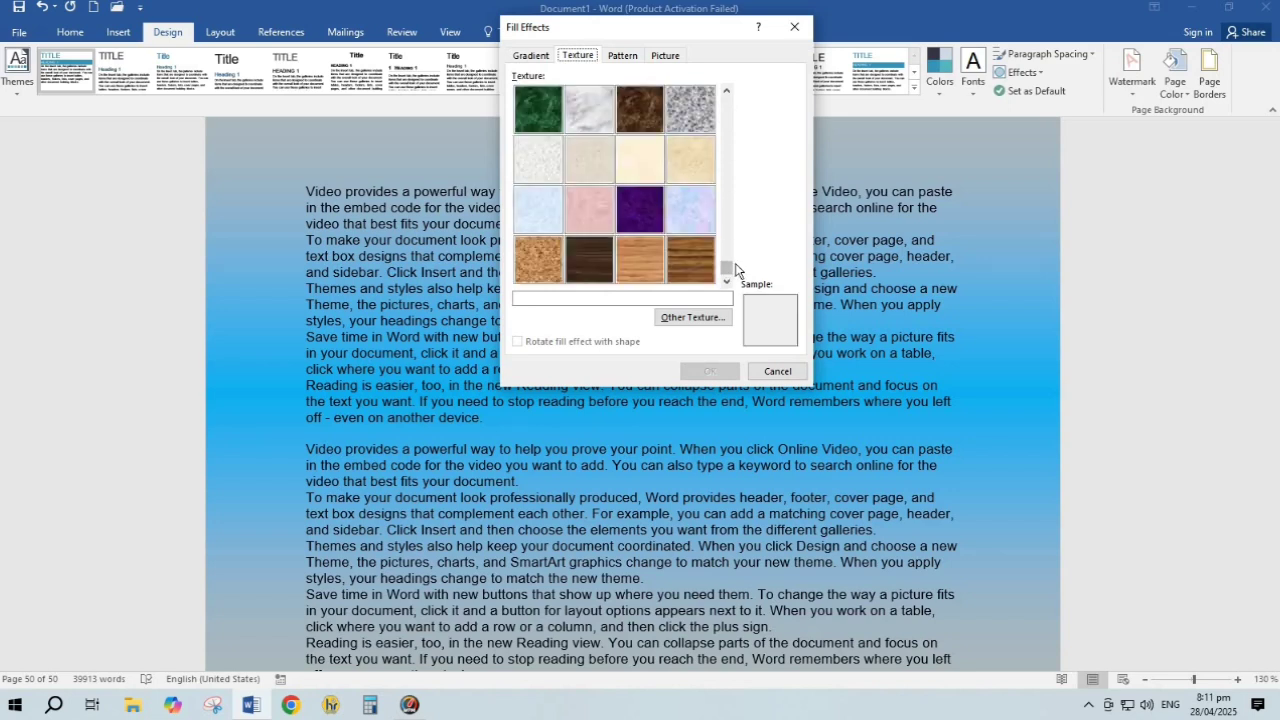
drag(730, 270, 728, 204)
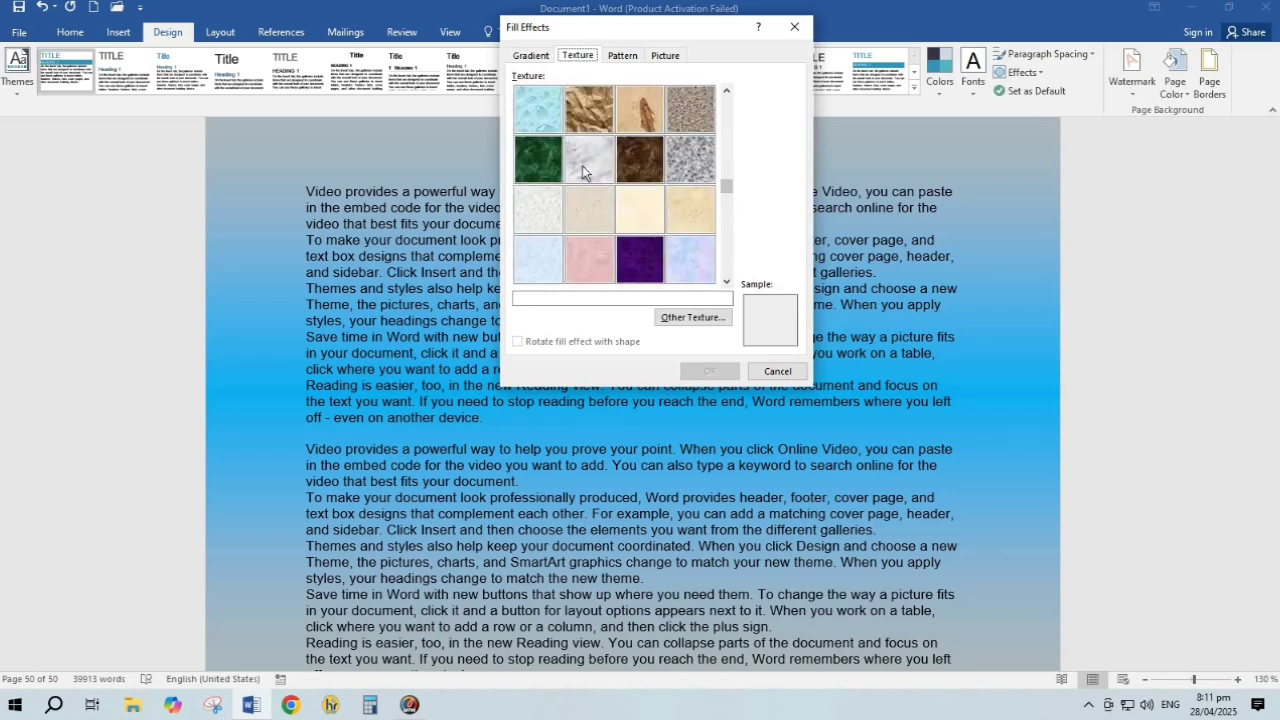
click(624, 114)
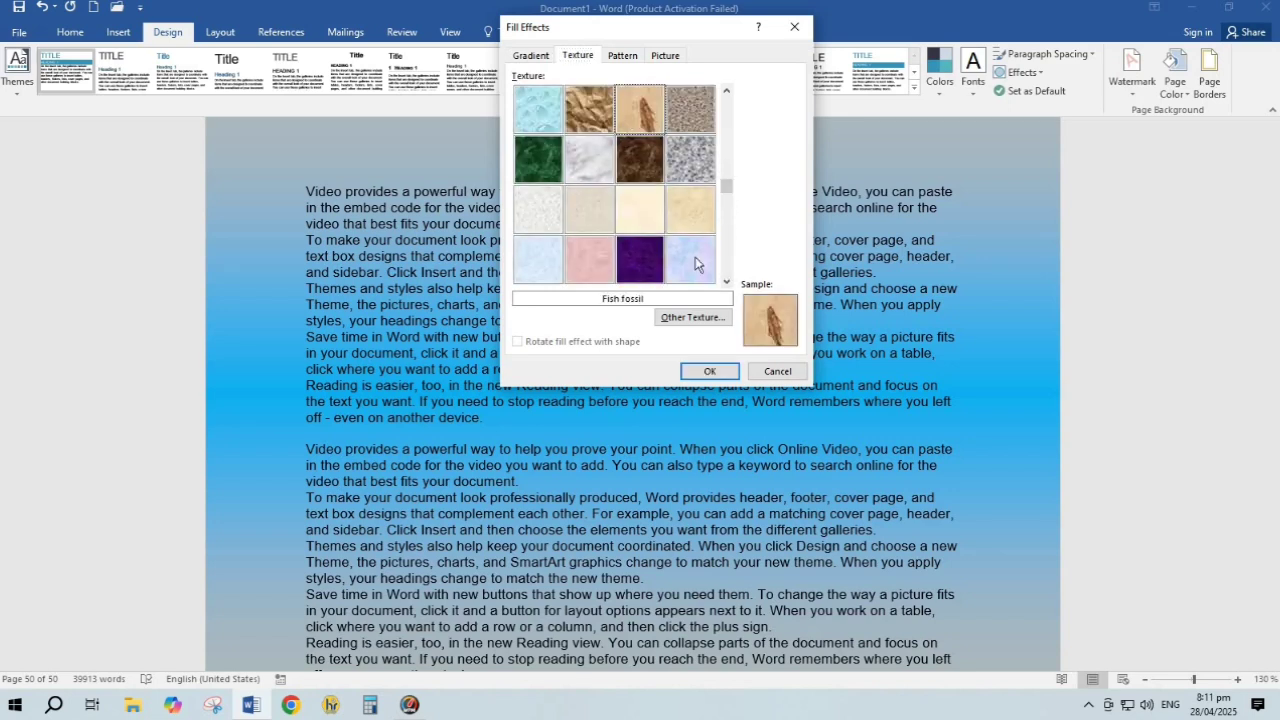
click(709, 371)
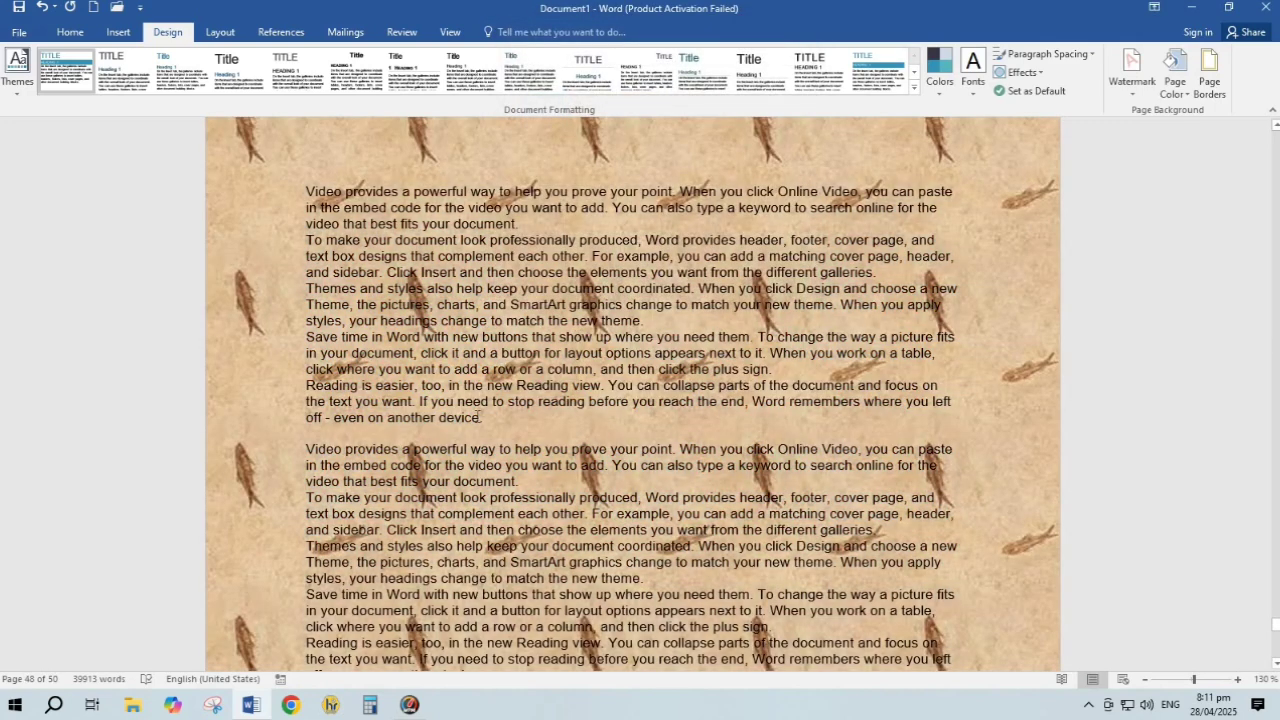
Reopen the page fill effects, check the option for loading another texture picture, and dismiss the picture source window.
click(1176, 100)
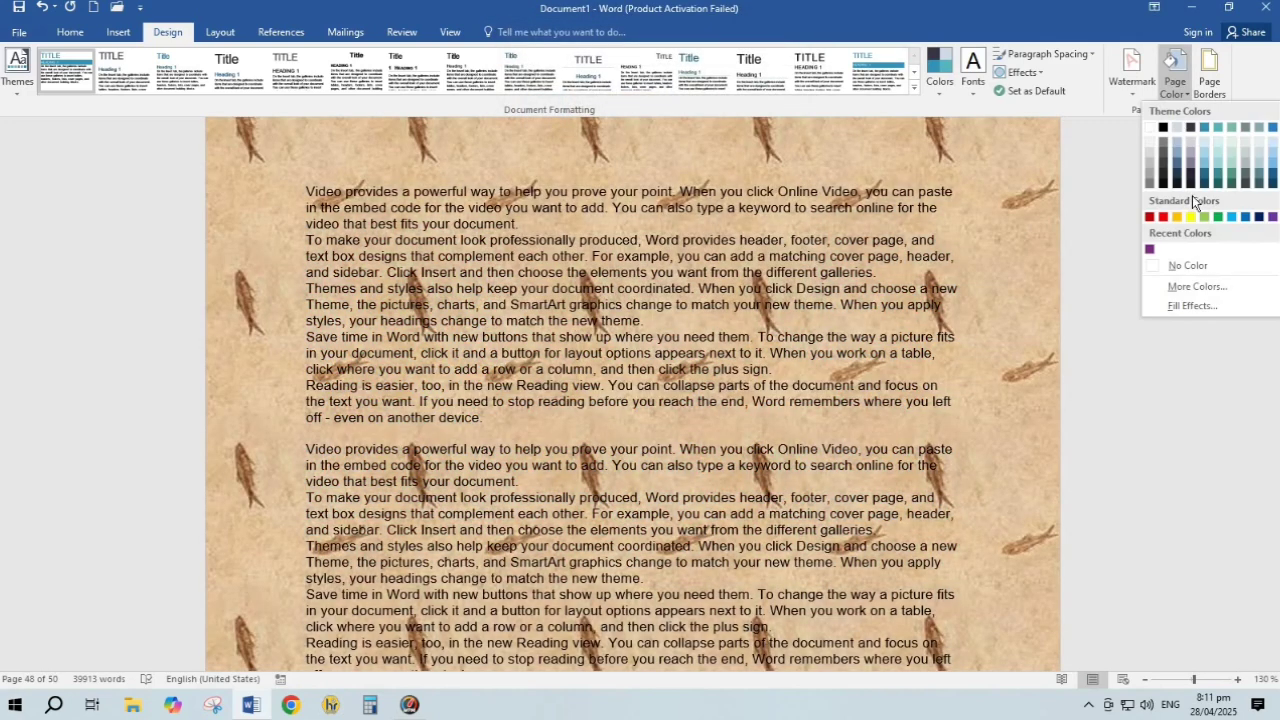
click(1227, 306)
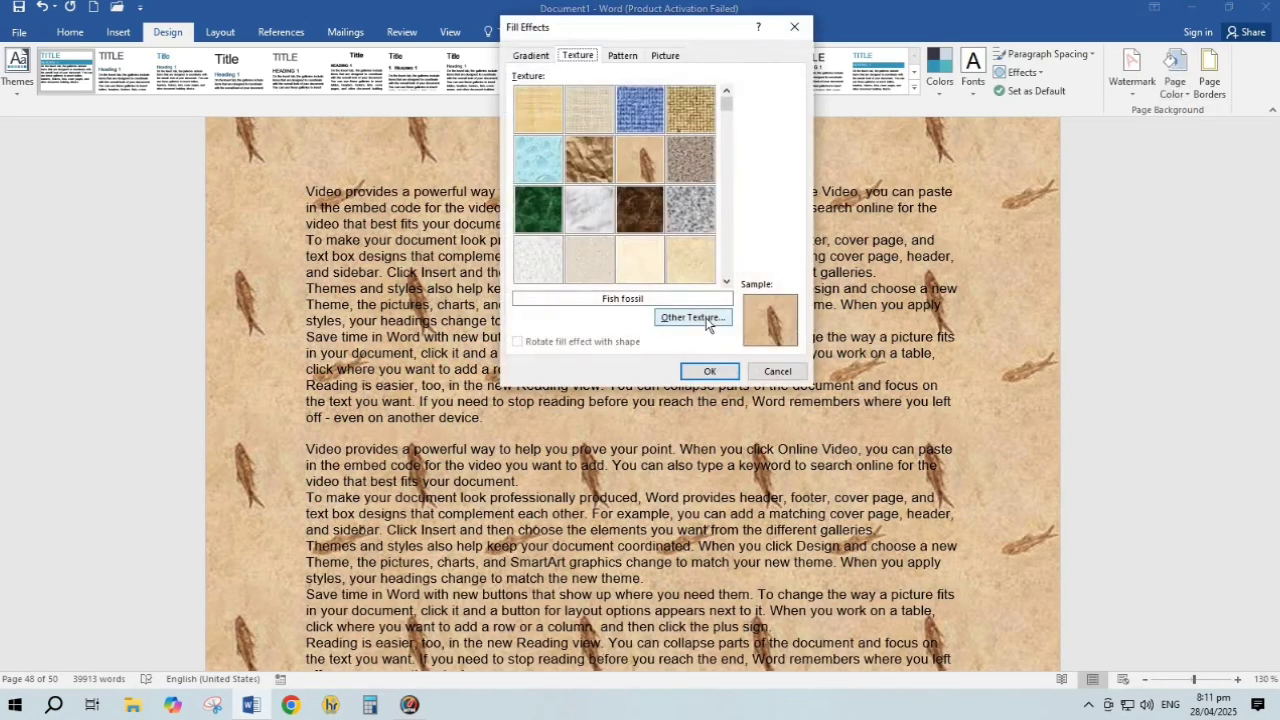
click(707, 319)
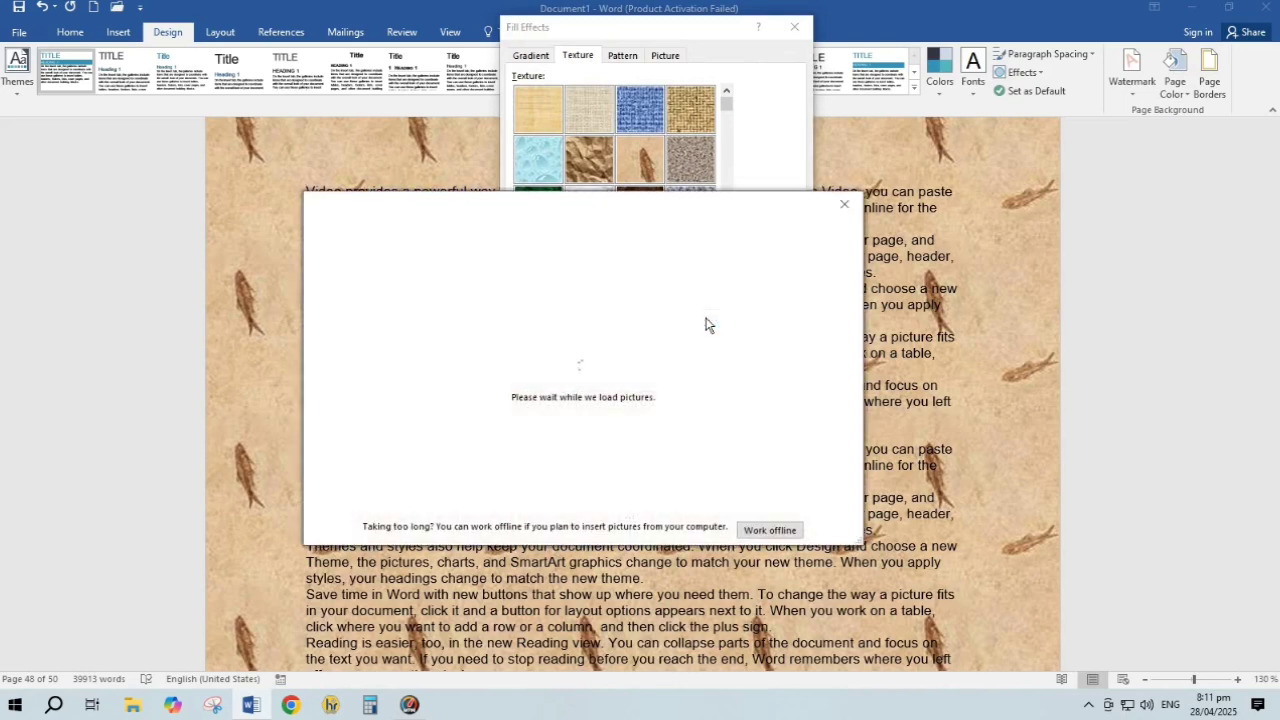
click(845, 206)
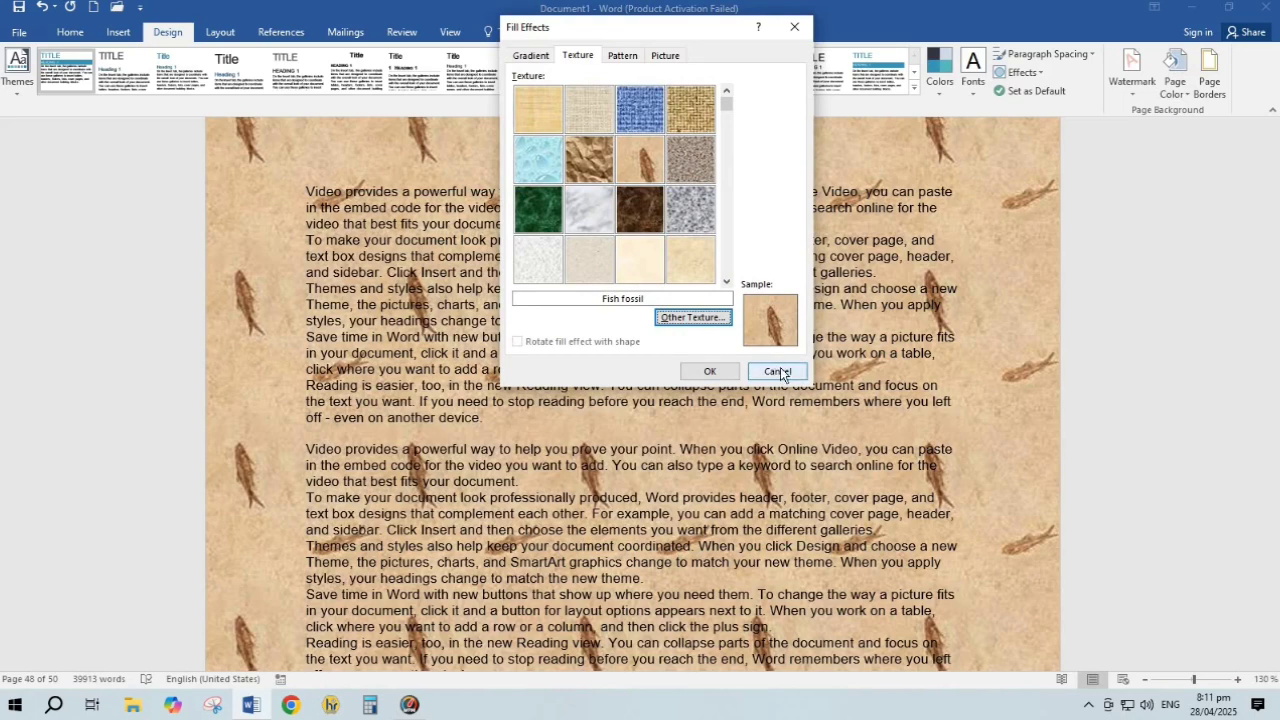
Set up a pattern fill for the page background with a light teal theme color as foreground and white as background.
click(622, 55)
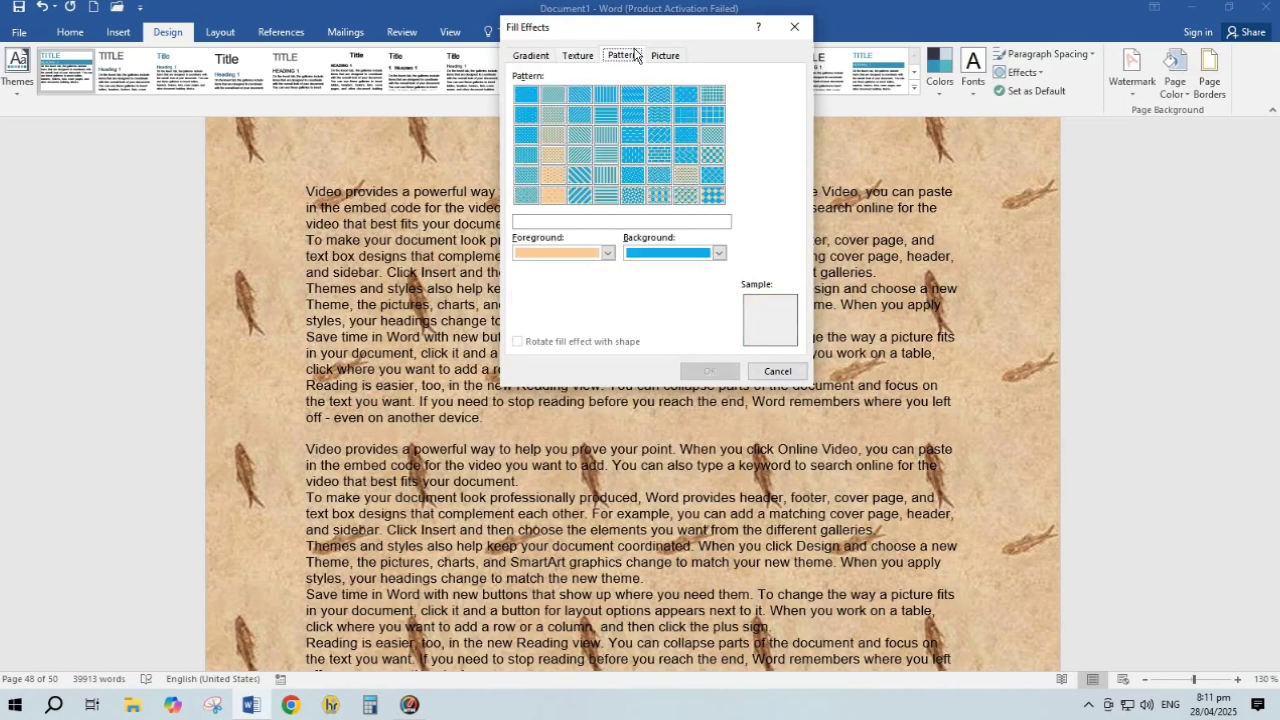
click(607, 253)
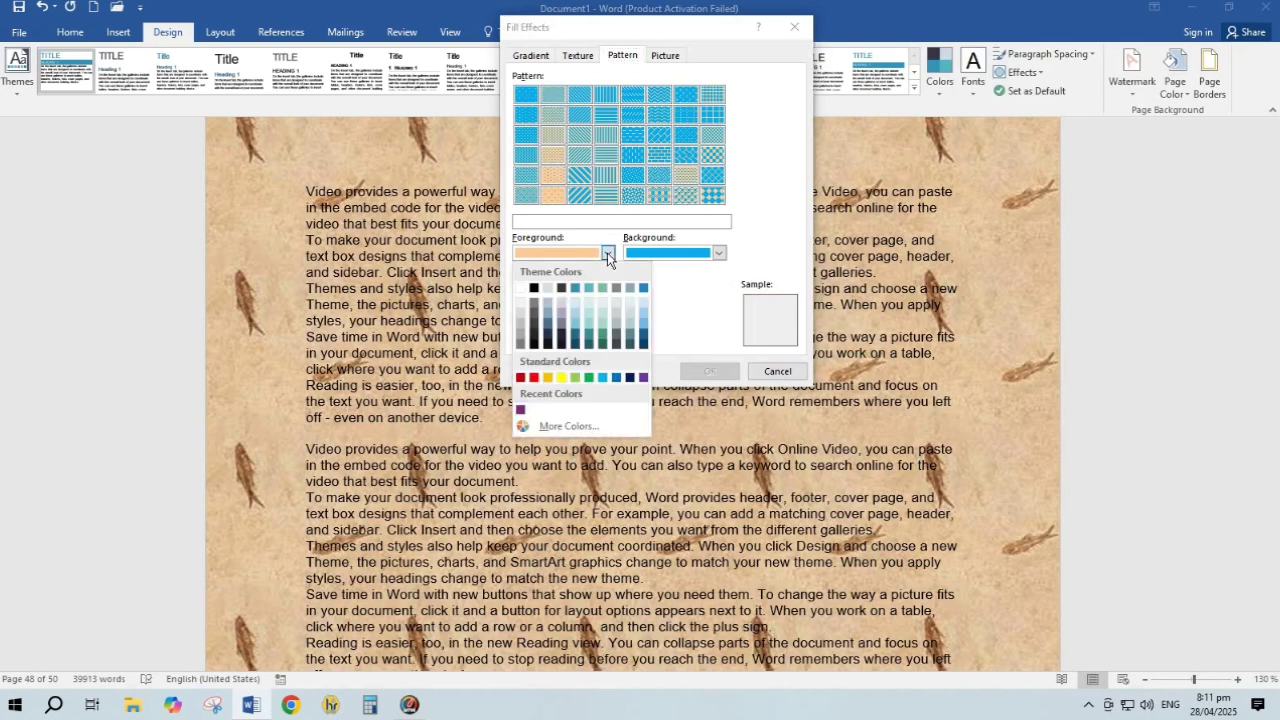
click(608, 252)
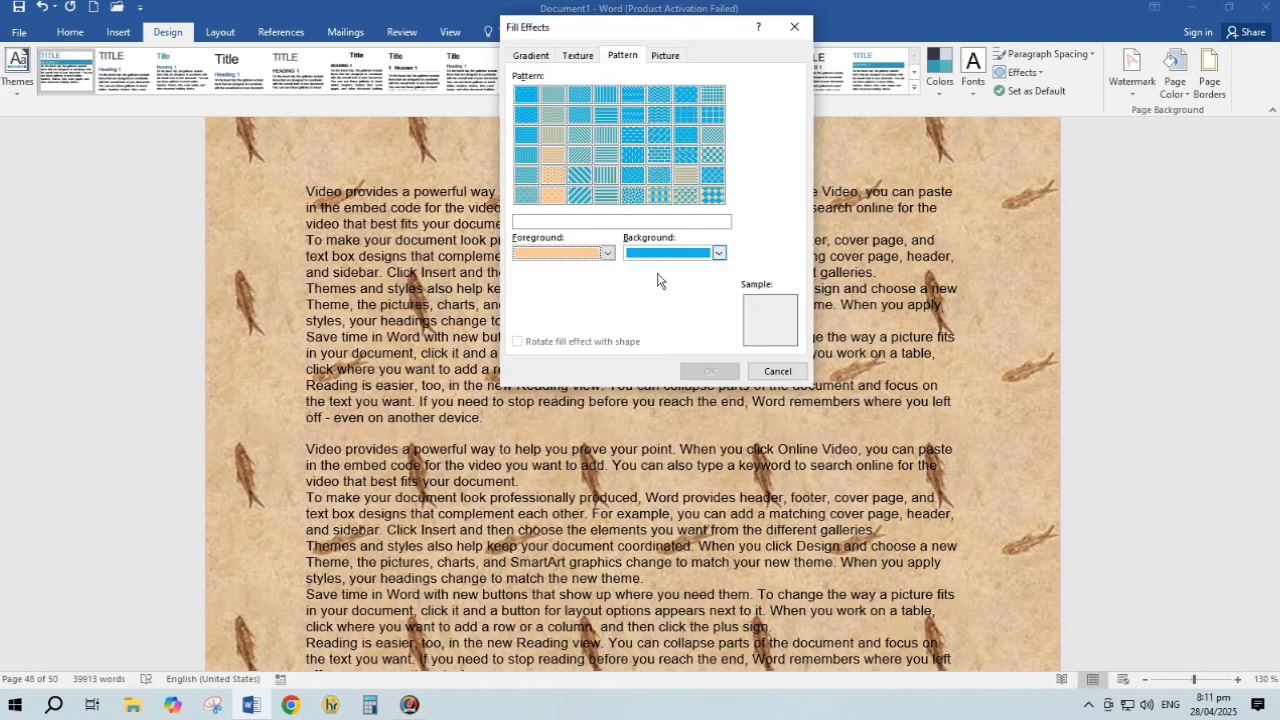
click(606, 256)
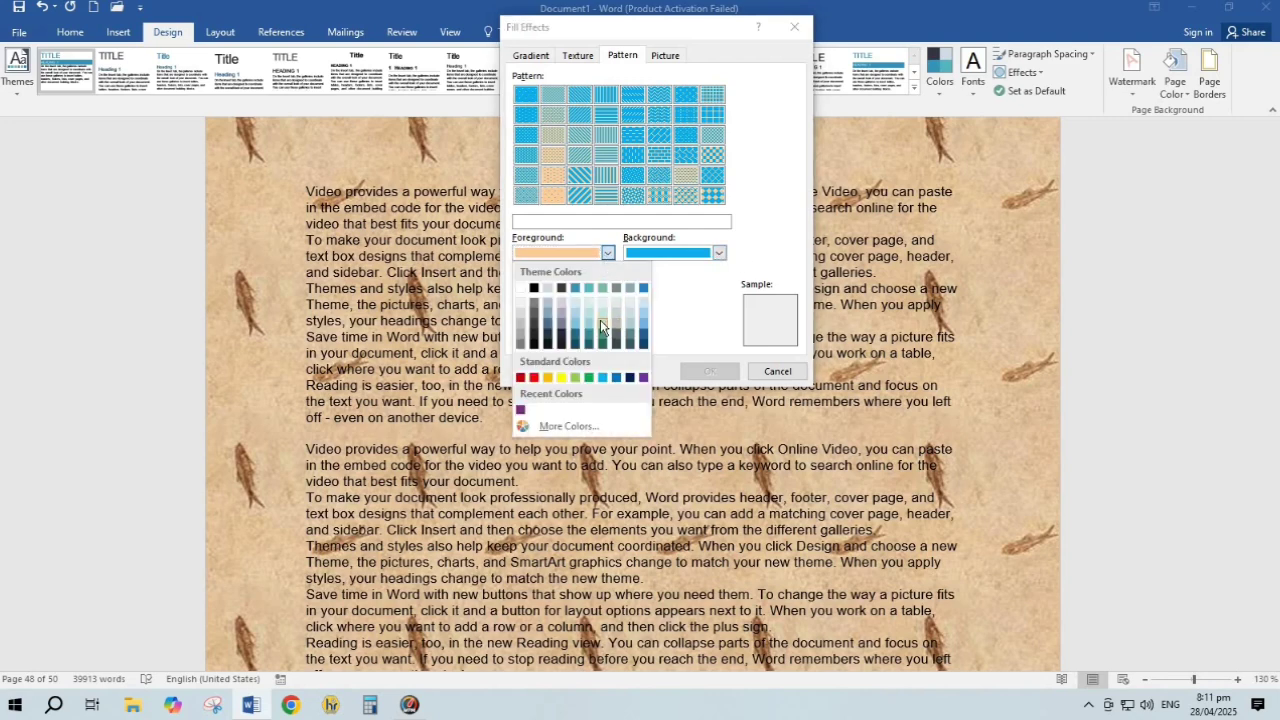
click(600, 320)
click(719, 253)
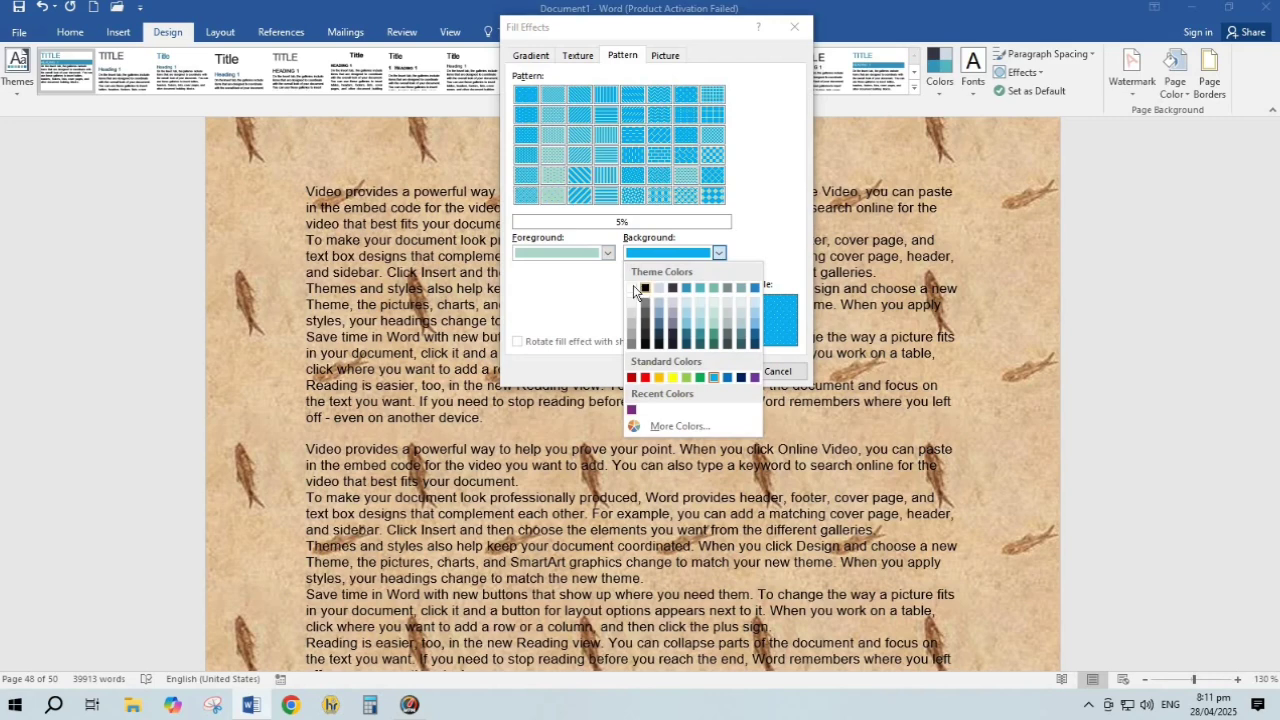
click(631, 288)
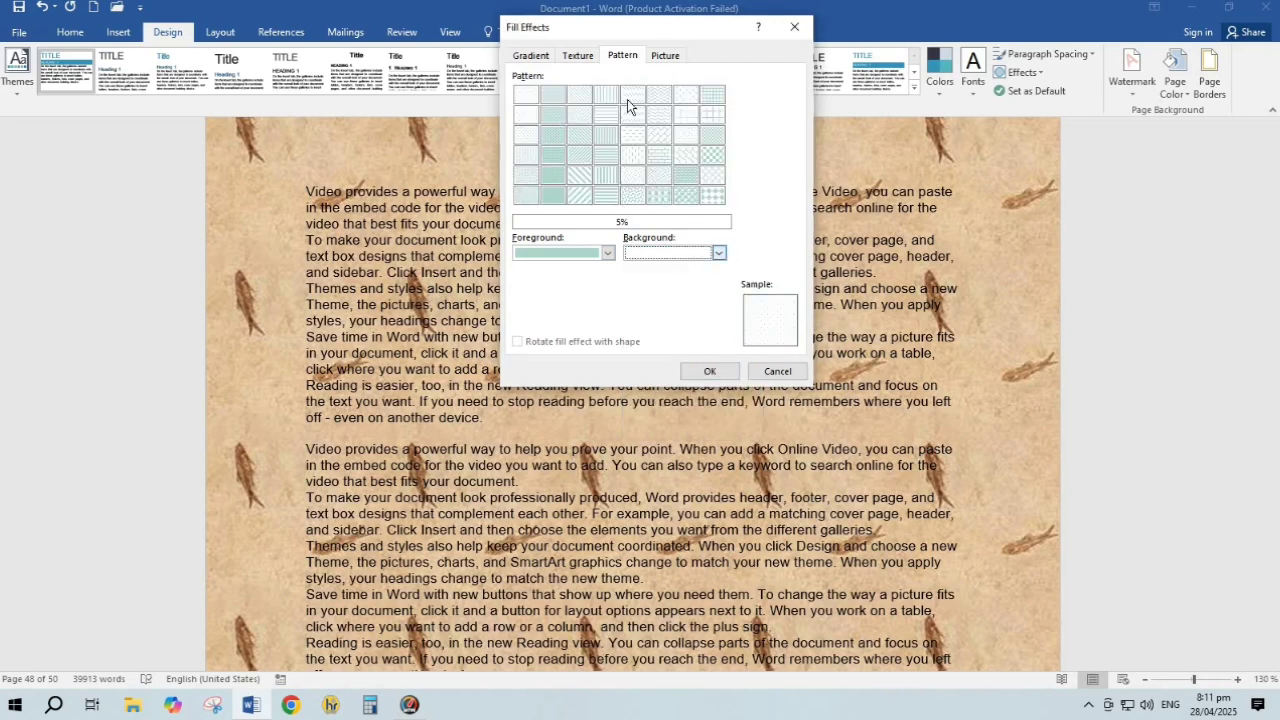
Apply the Light horizontal pattern to the page background and undo the change.
click(606, 134)
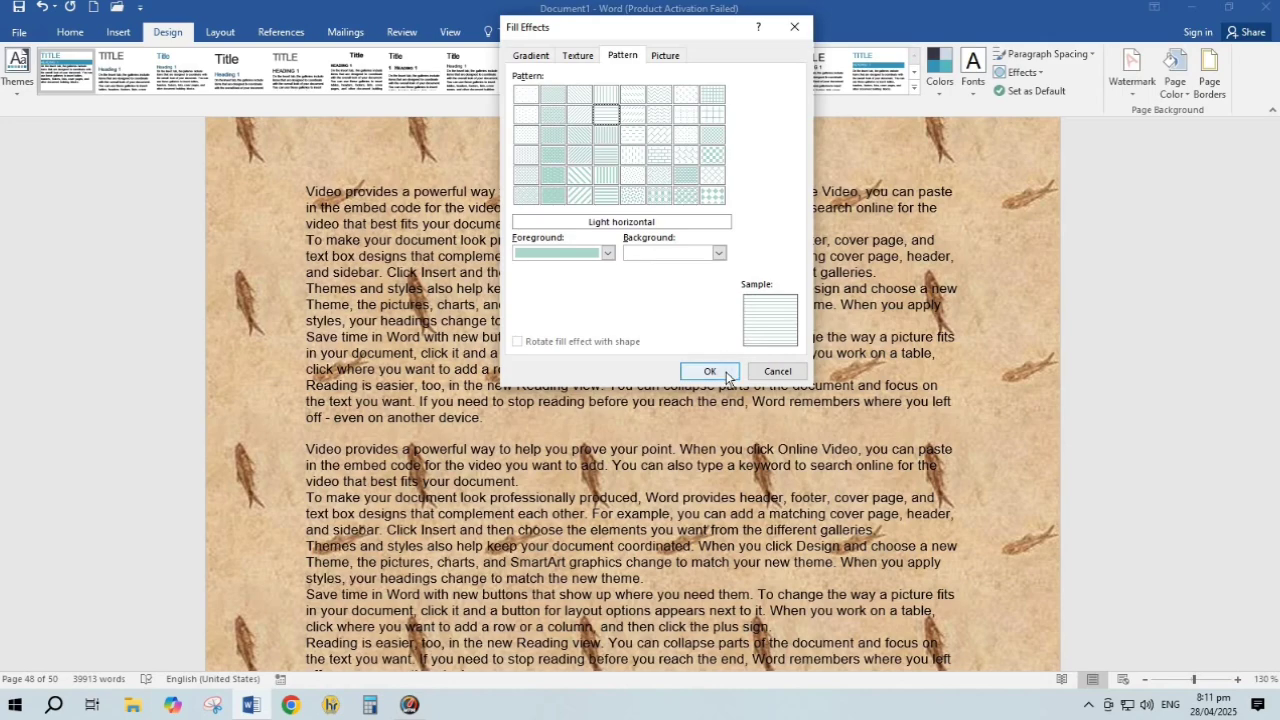
click(720, 371)
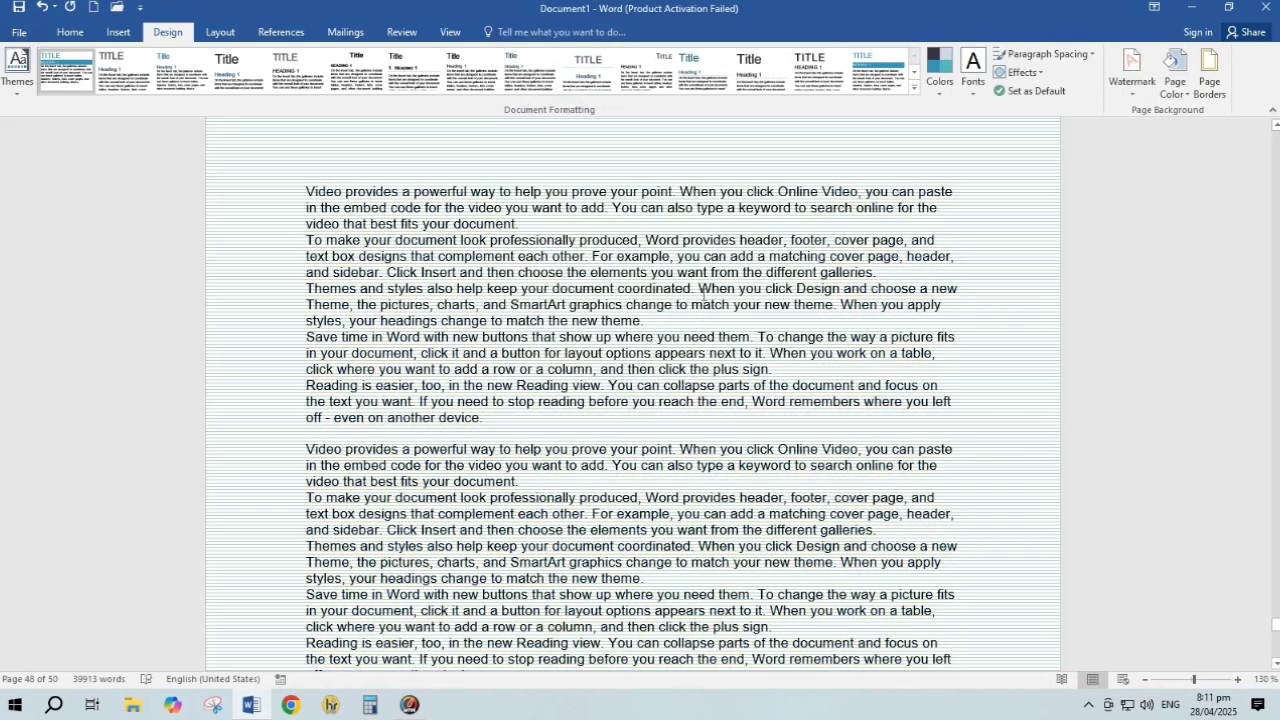
key(ctrl+z)
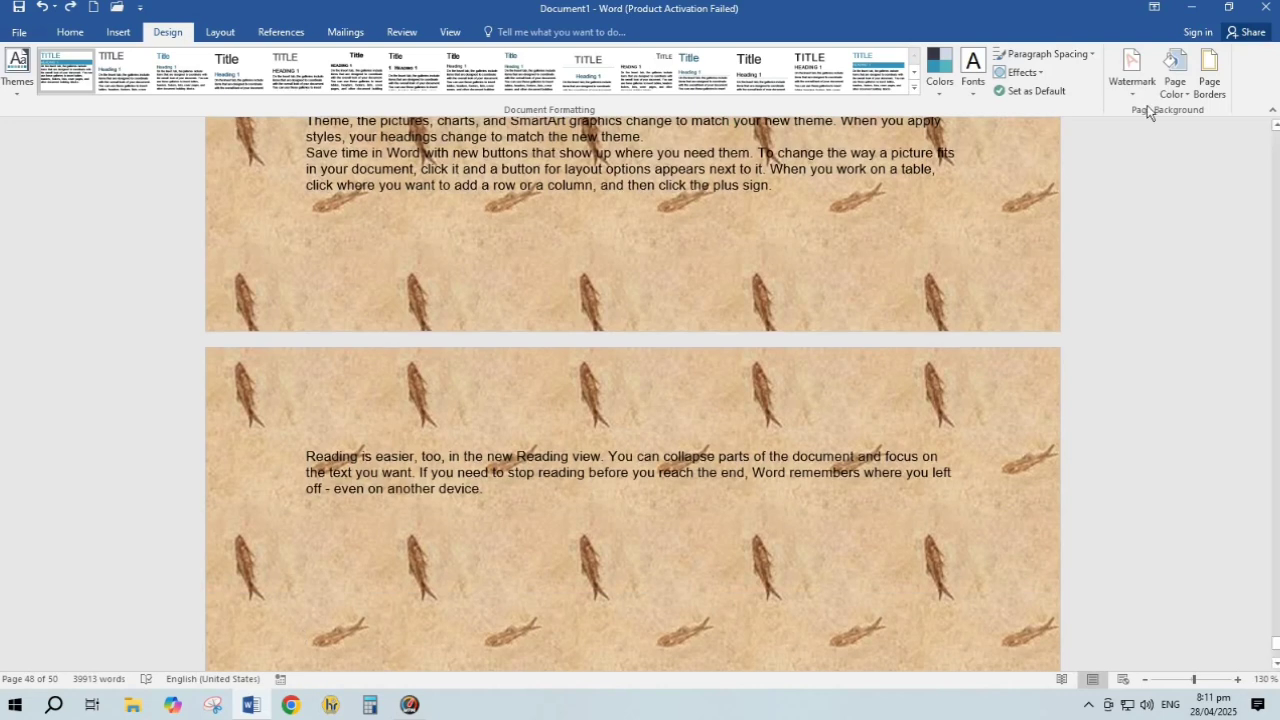
Reset the page background to No Color and set the page color to a light blue theme color.
click(1175, 72)
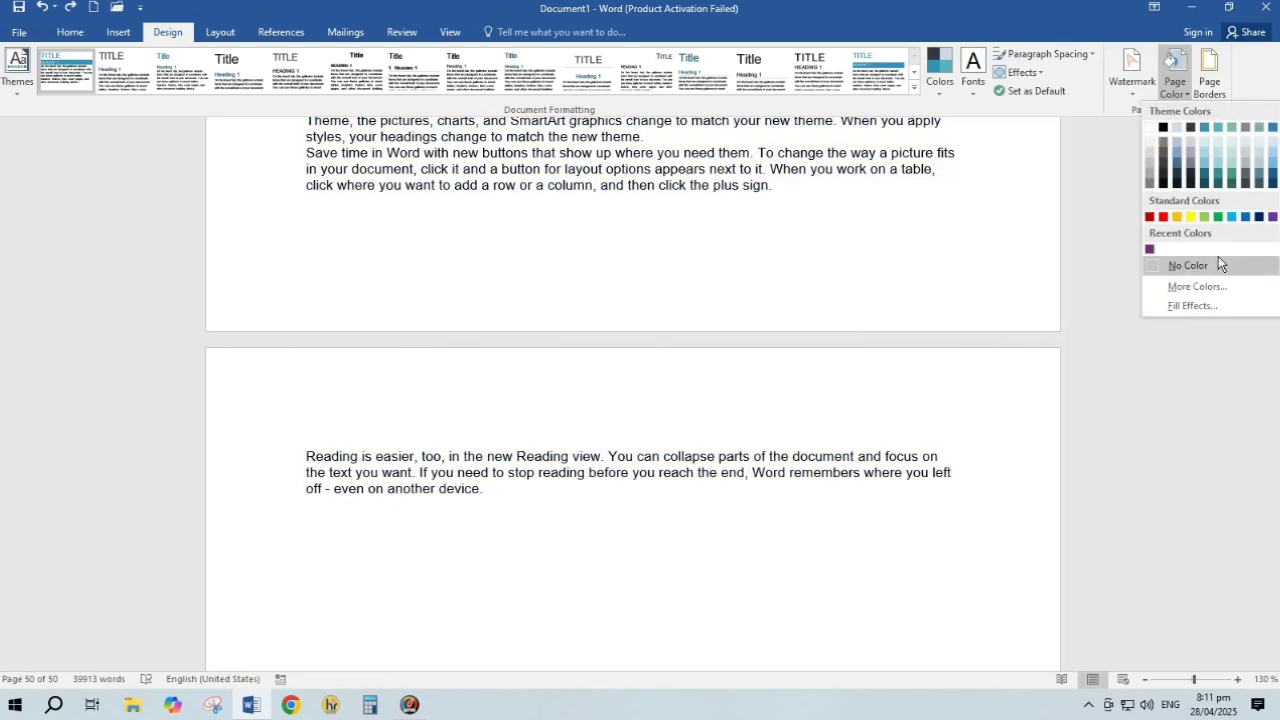
click(1218, 259)
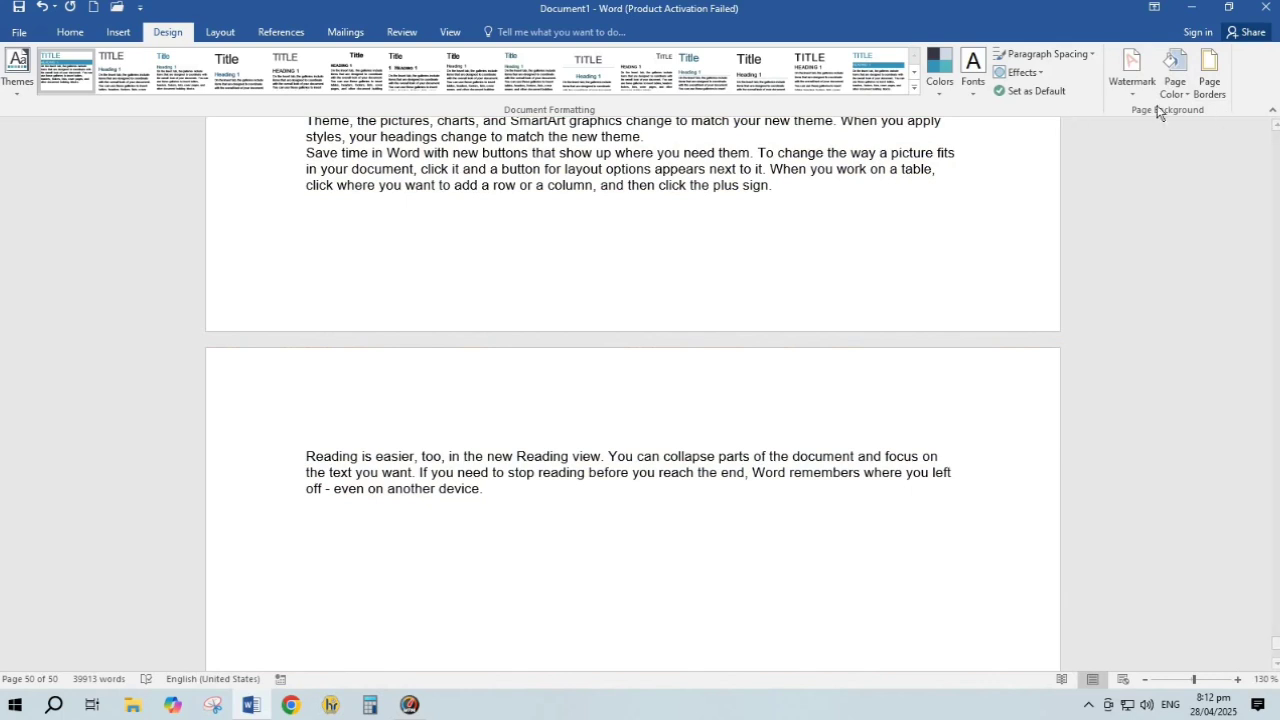
click(943, 88)
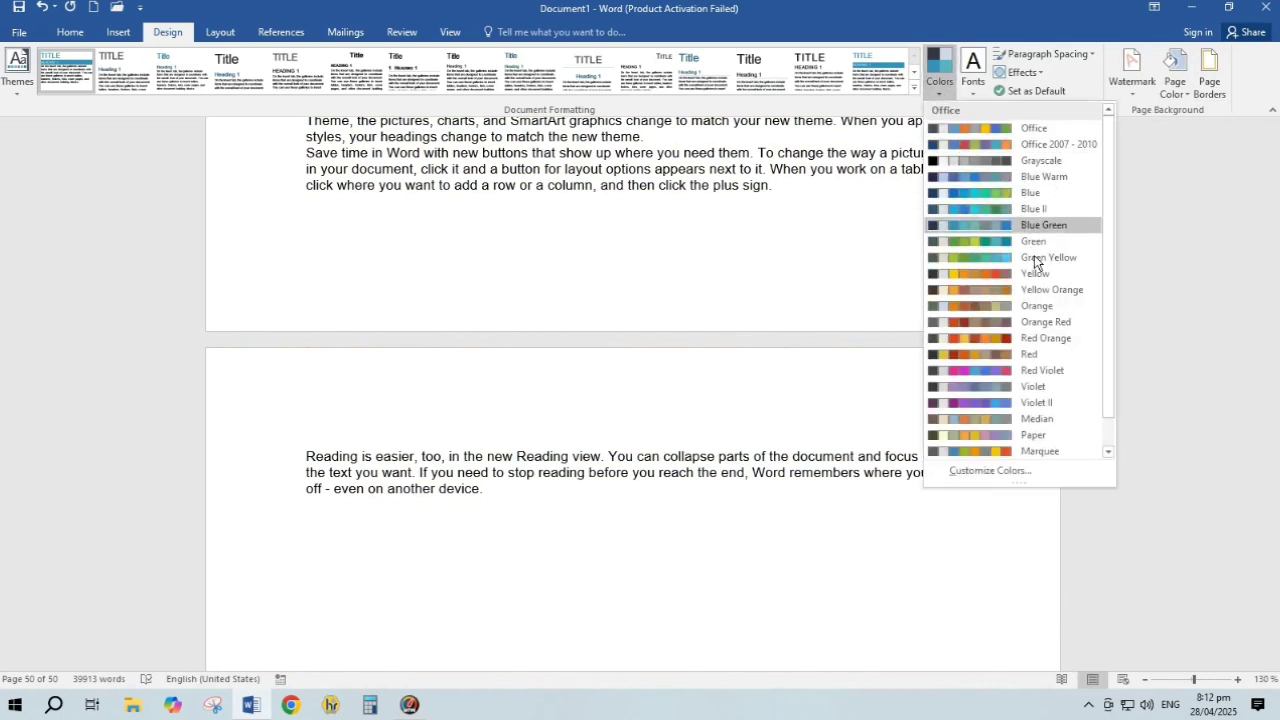
click(1175, 75)
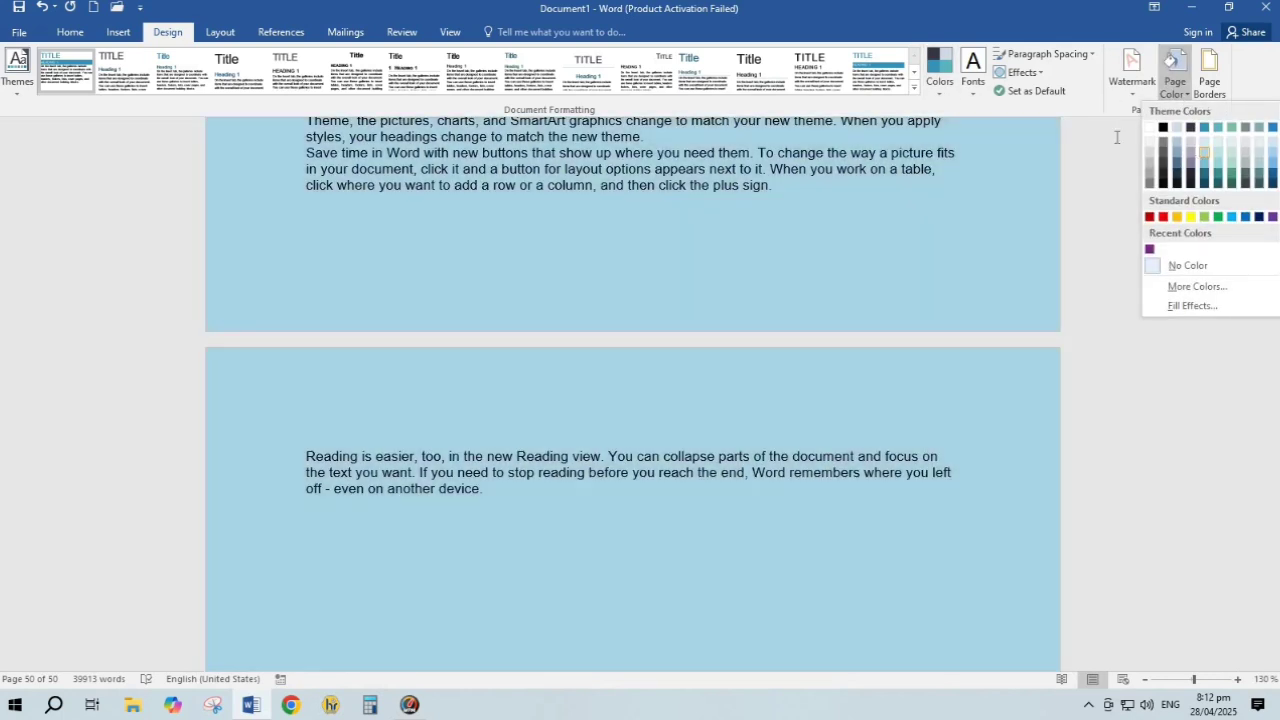
click(1204, 141)
Look through the available theme color sets, document style sets, themes and theme effects.
click(940, 75)
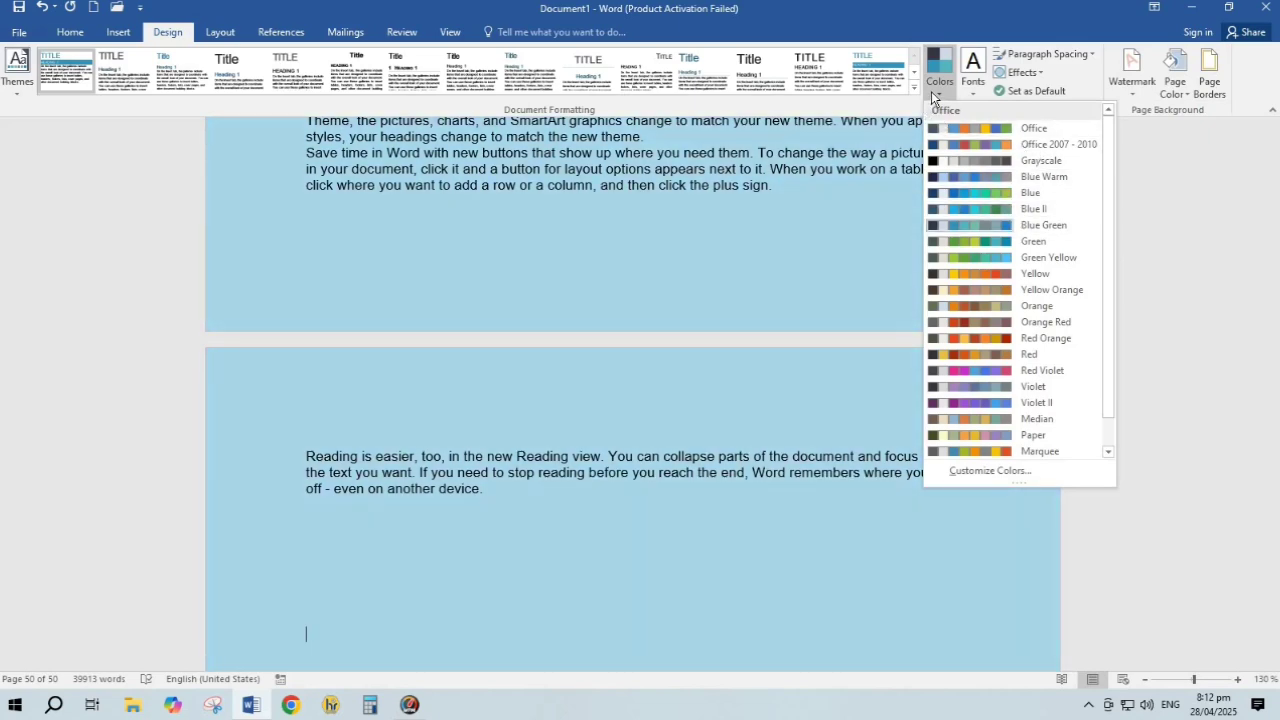
click(931, 91)
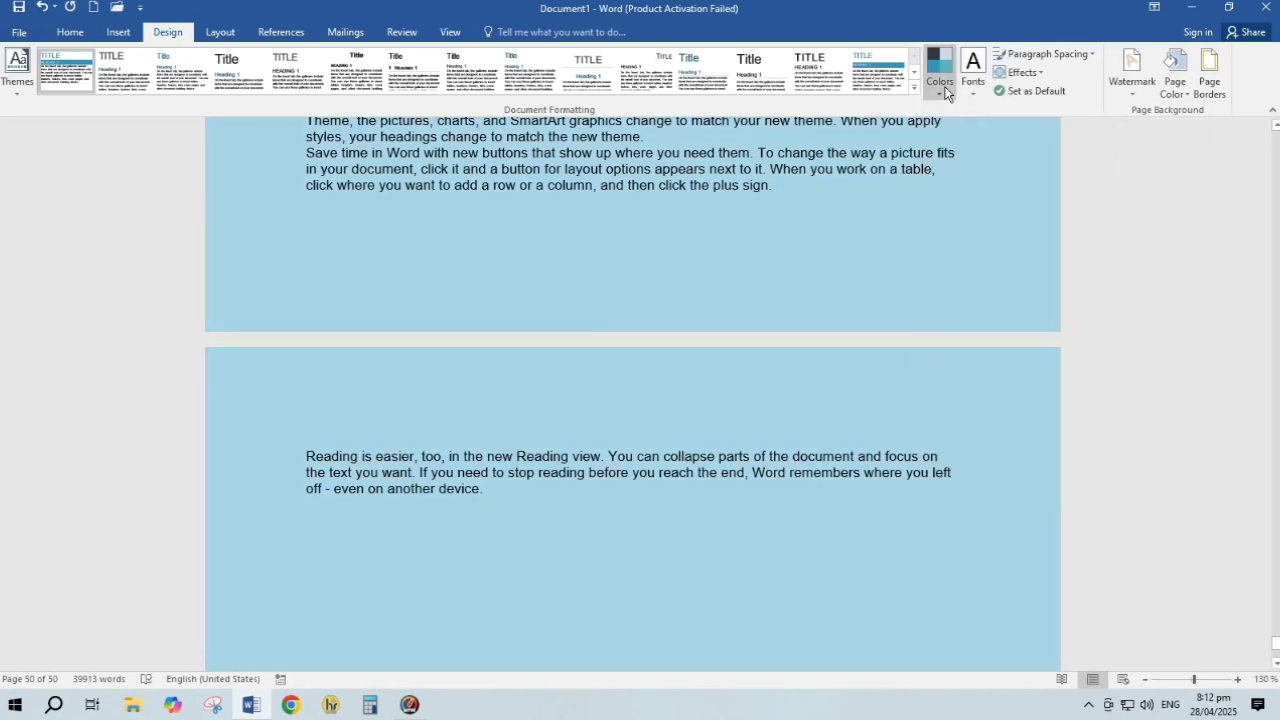
click(940, 75)
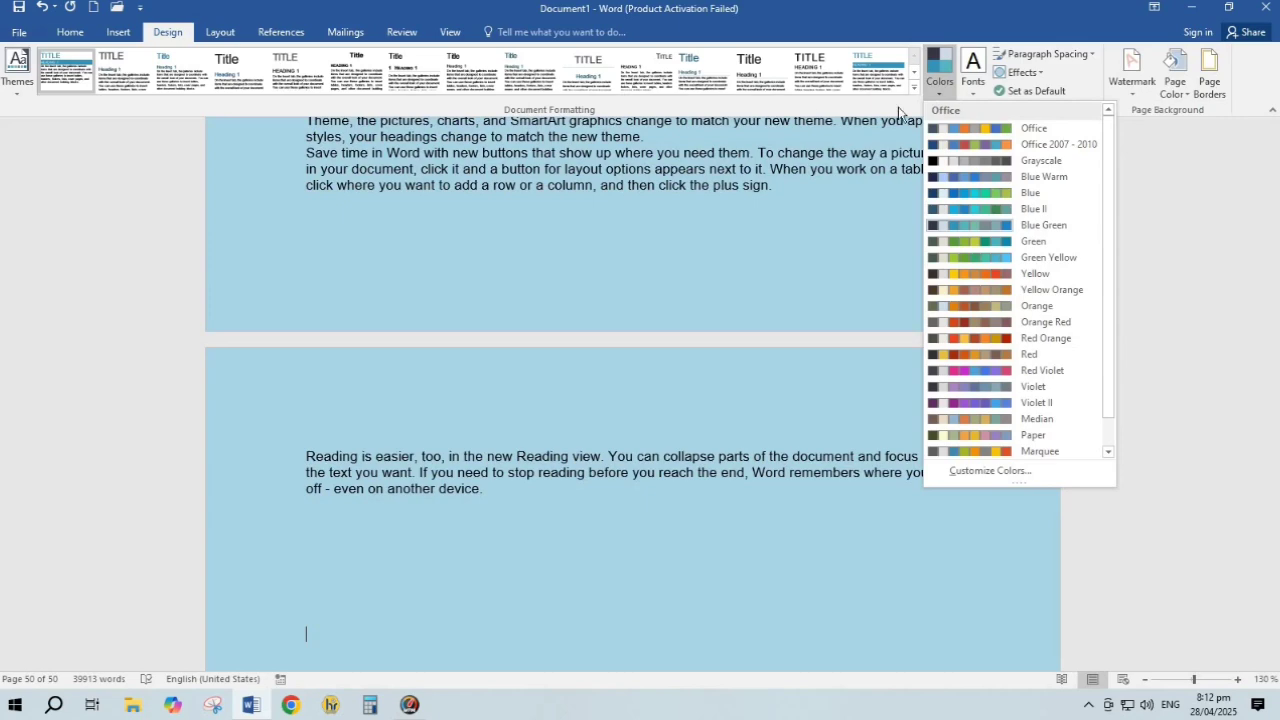
click(912, 91)
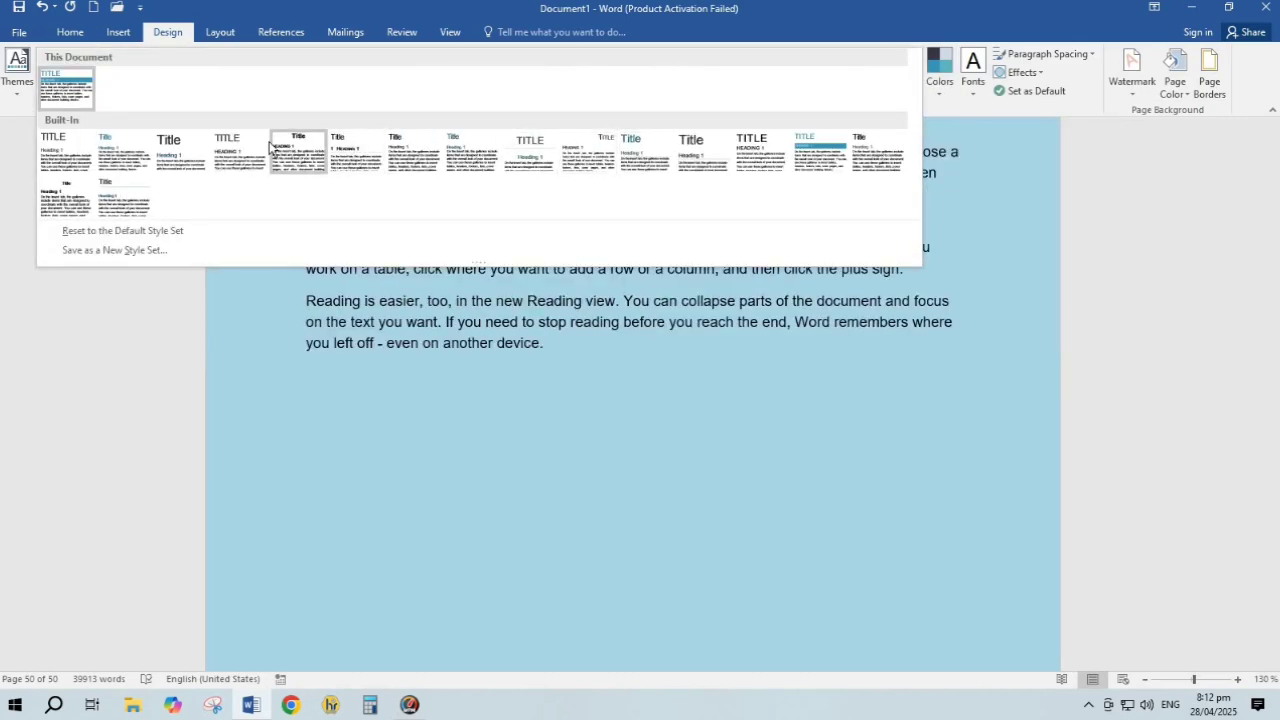
click(20, 88)
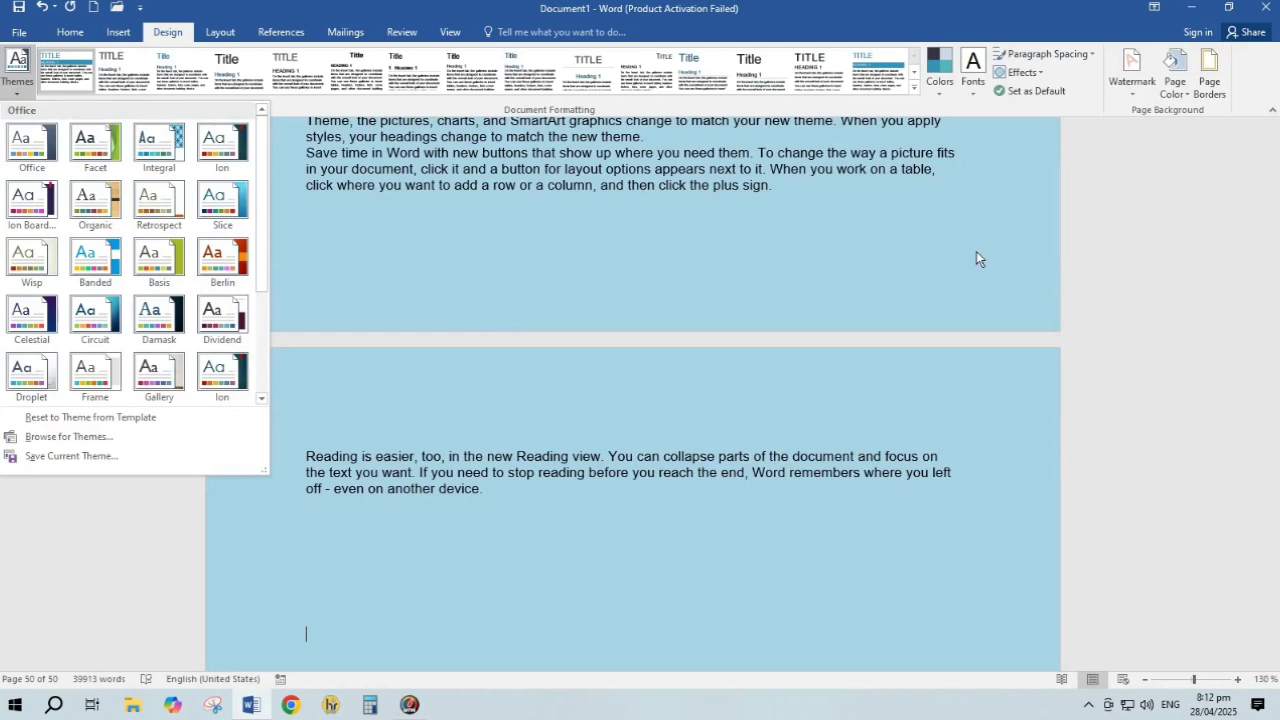
click(976, 252)
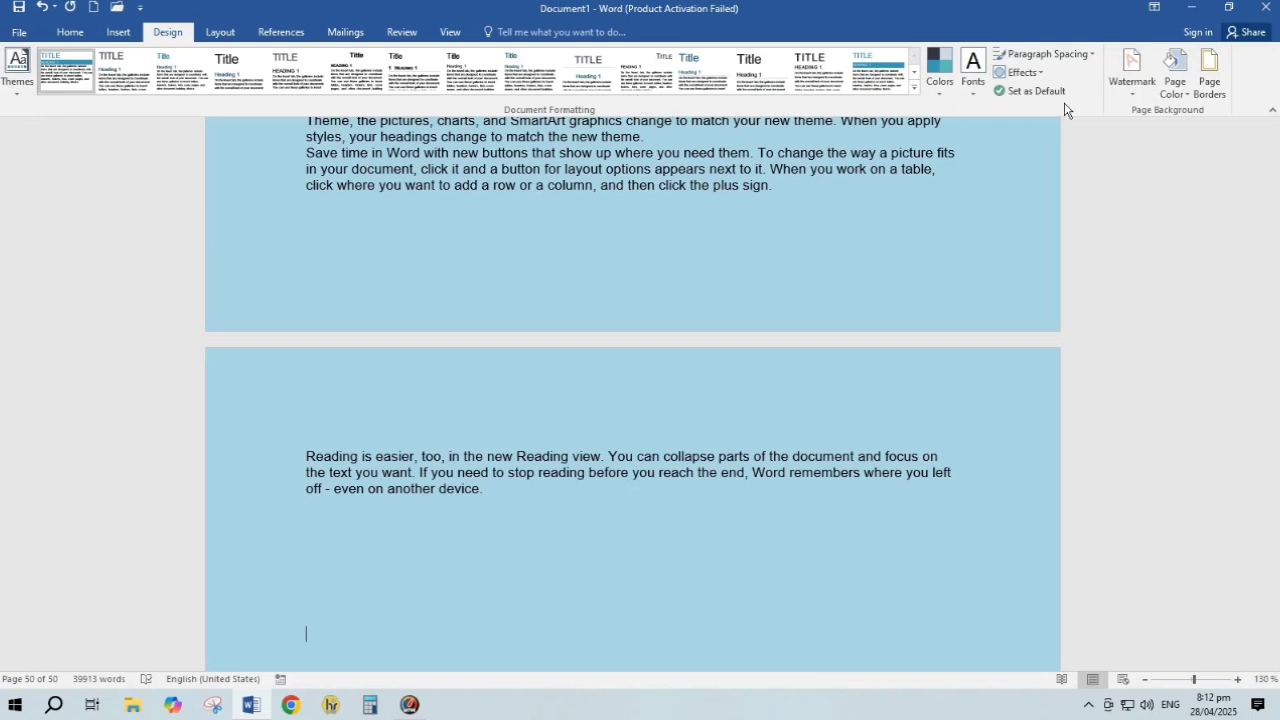
click(1040, 67)
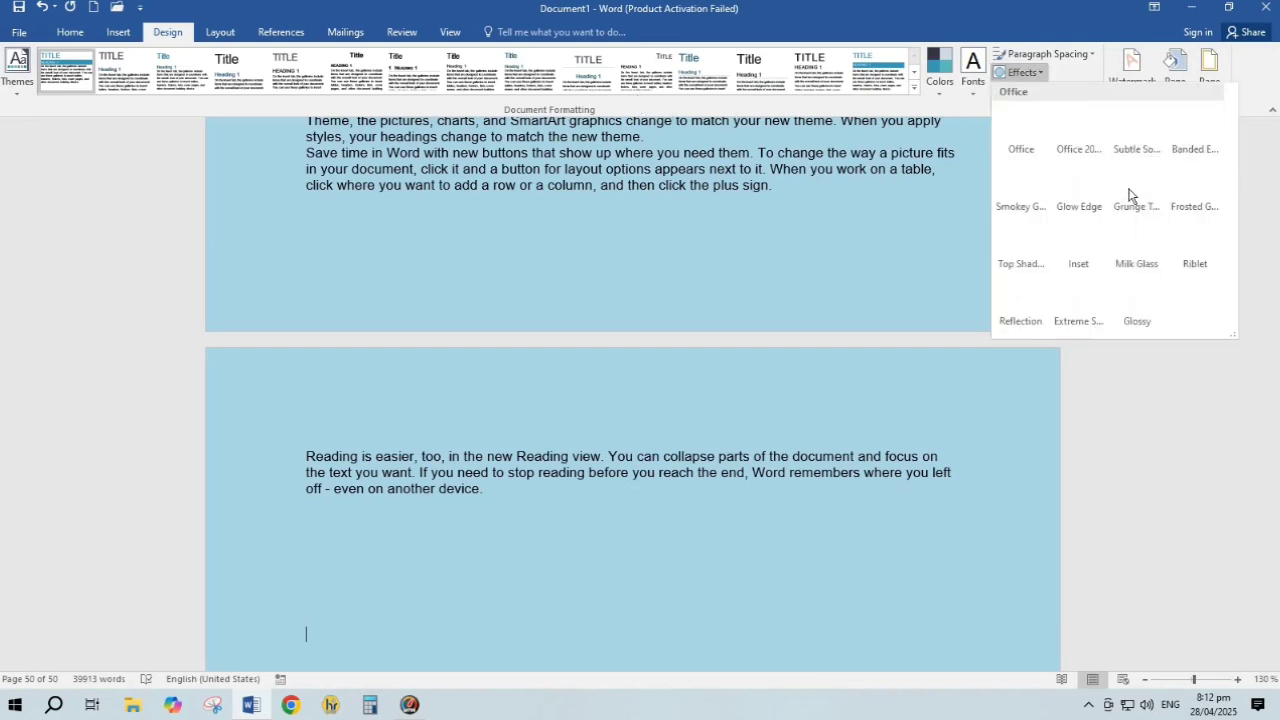
click(1085, 148)
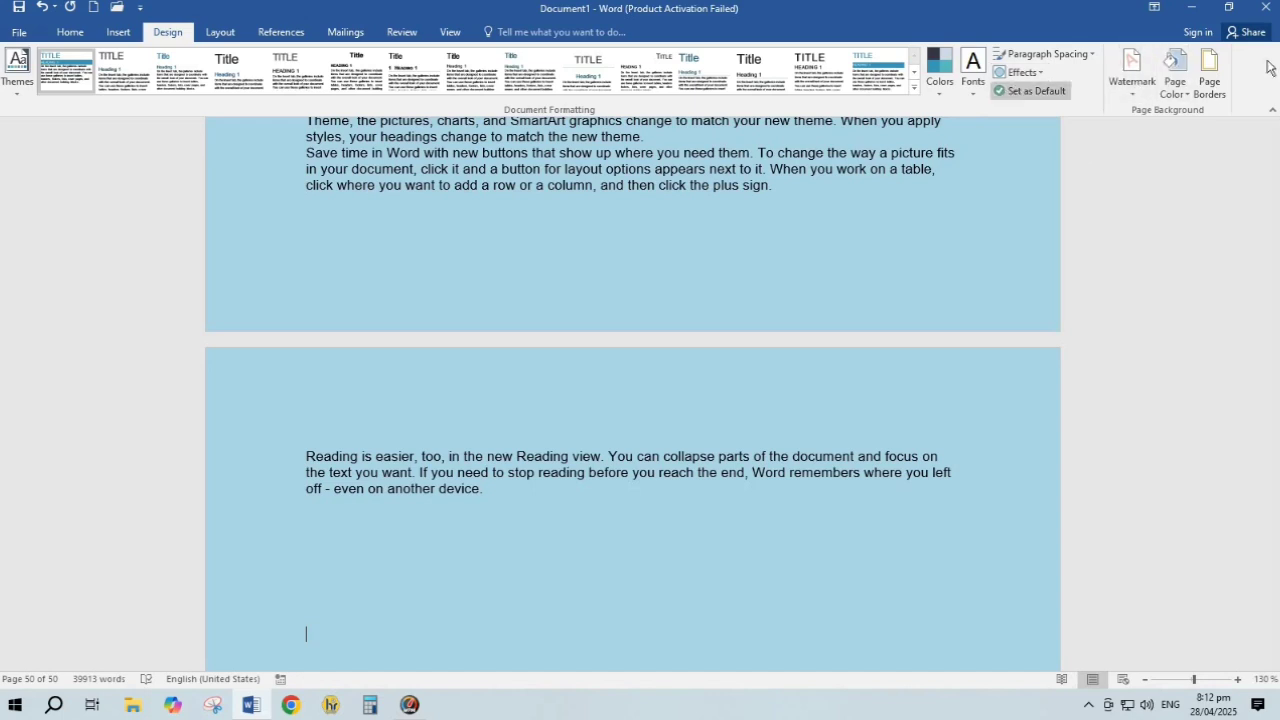
Set up a Box page border for the whole document, switching its top and right edges off and back on.
click(878, 70)
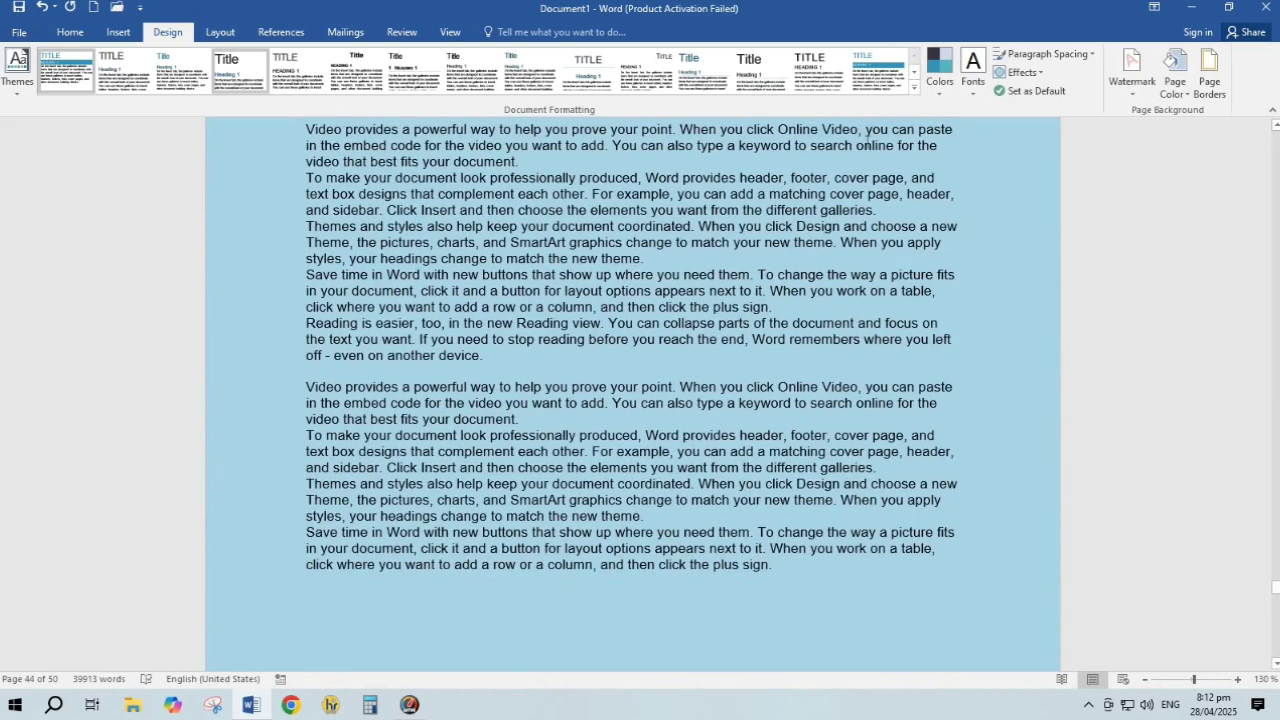
click(1206, 82)
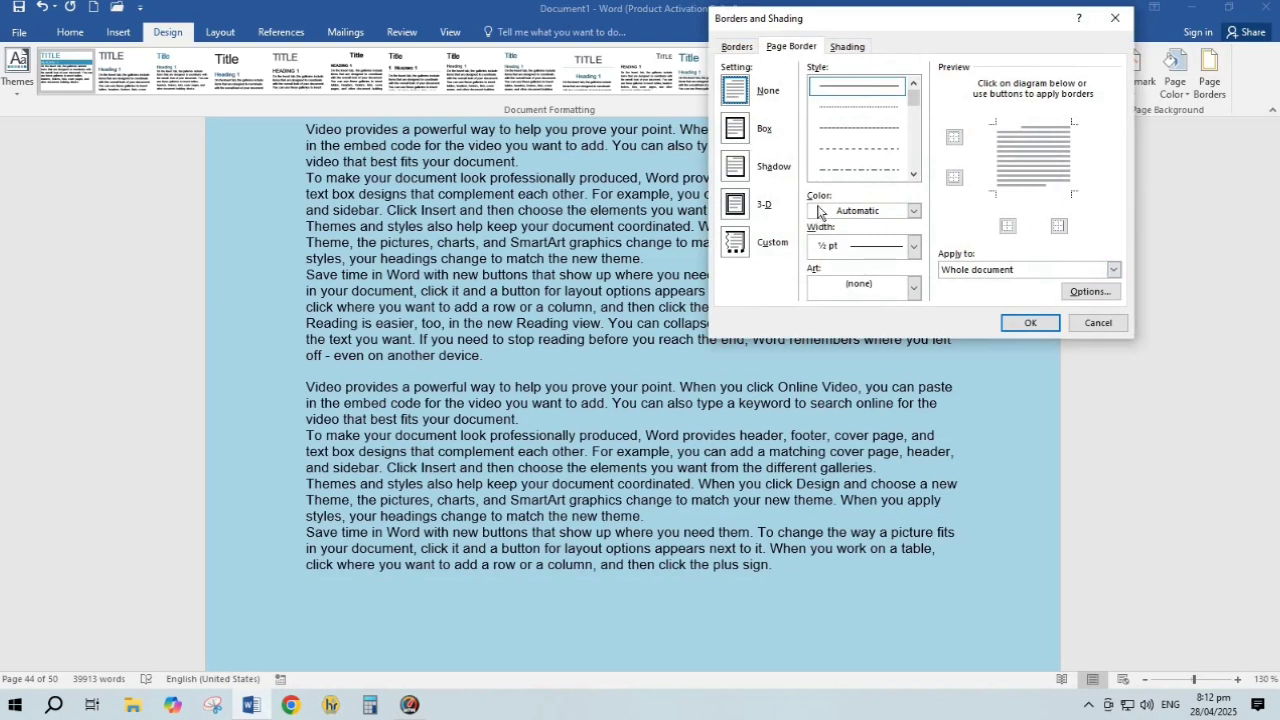
click(740, 130)
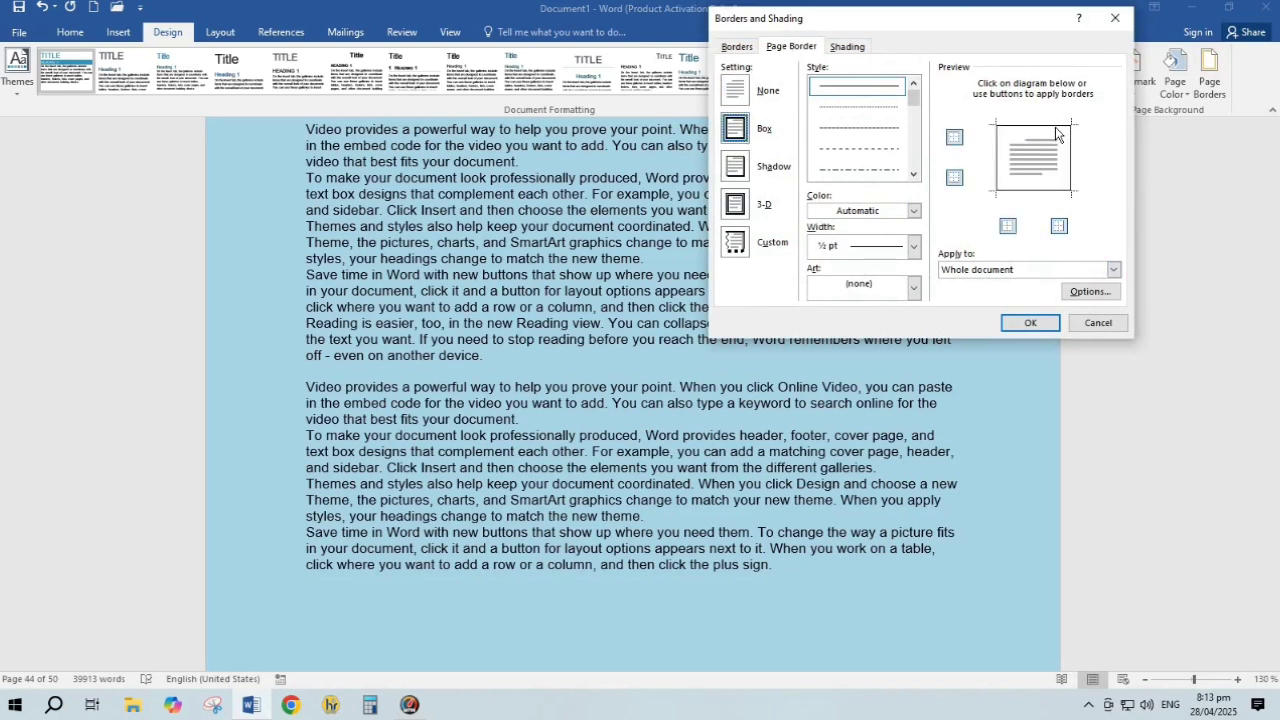
click(955, 138)
click(1063, 230)
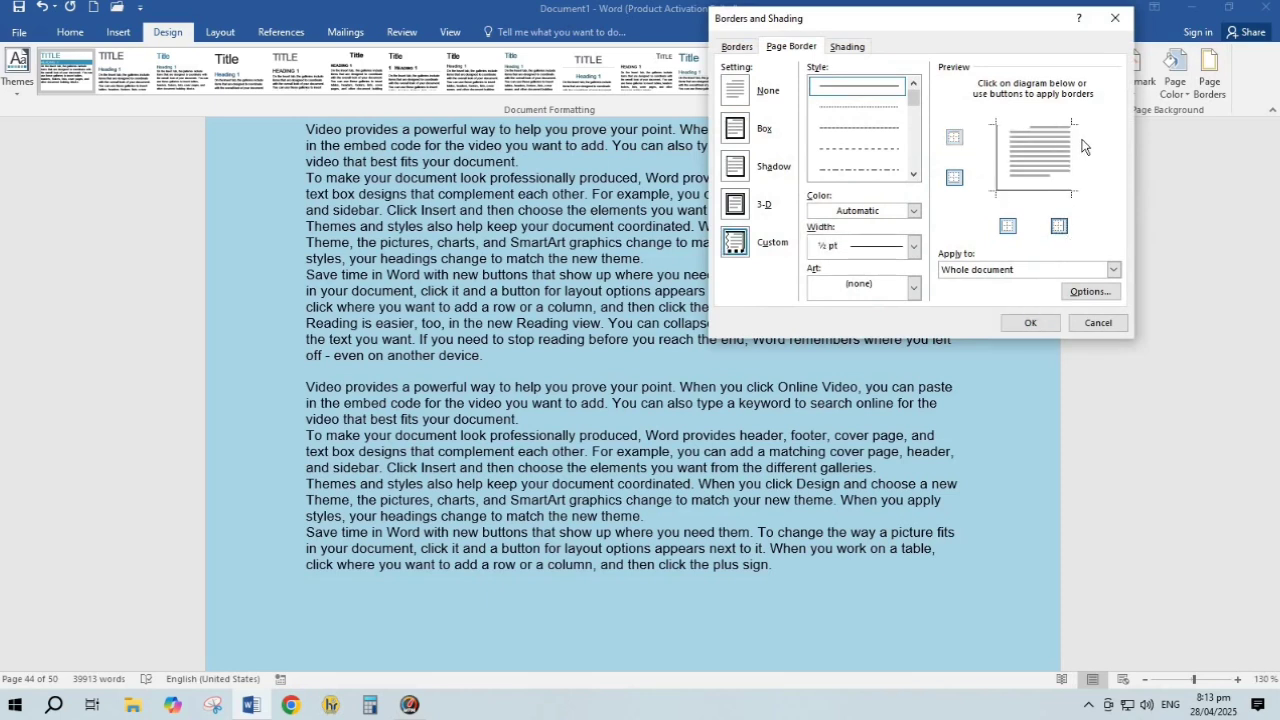
click(1063, 228)
click(954, 138)
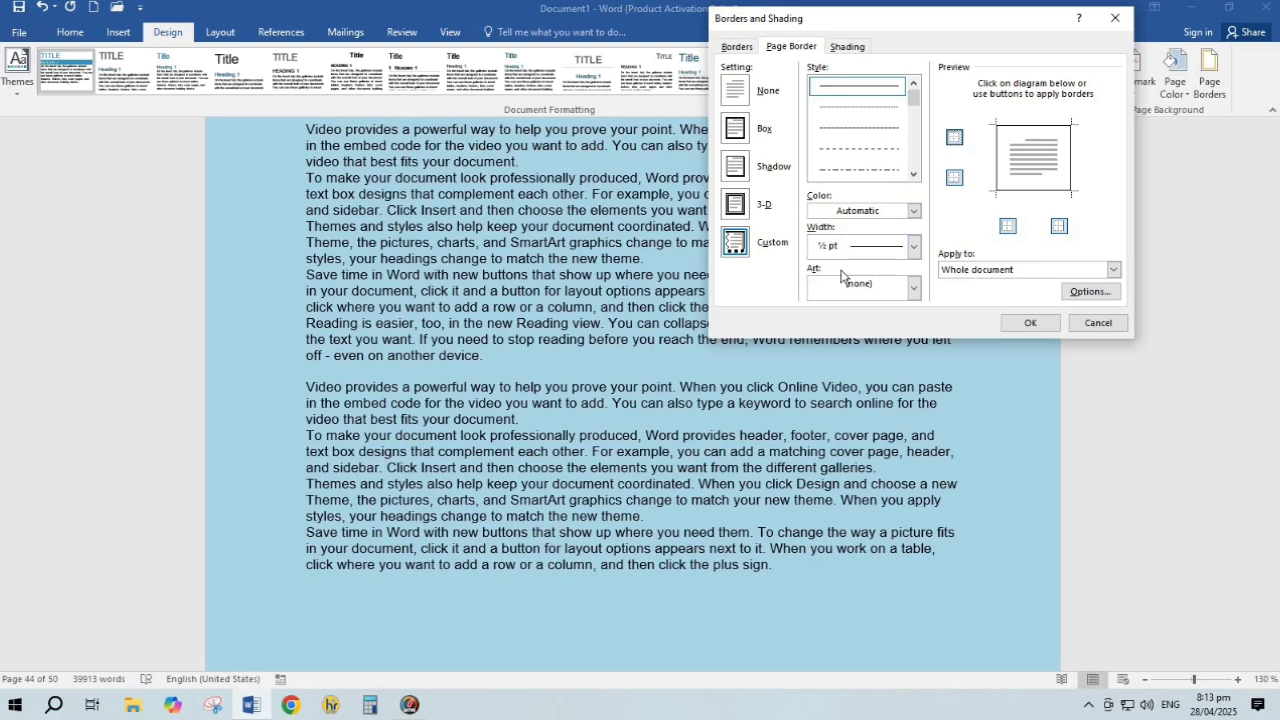
Choose a triple-line style with 2 ¼ pt width for the page border and apply the border to the whole document.
scroll(919, 166, down, 2)
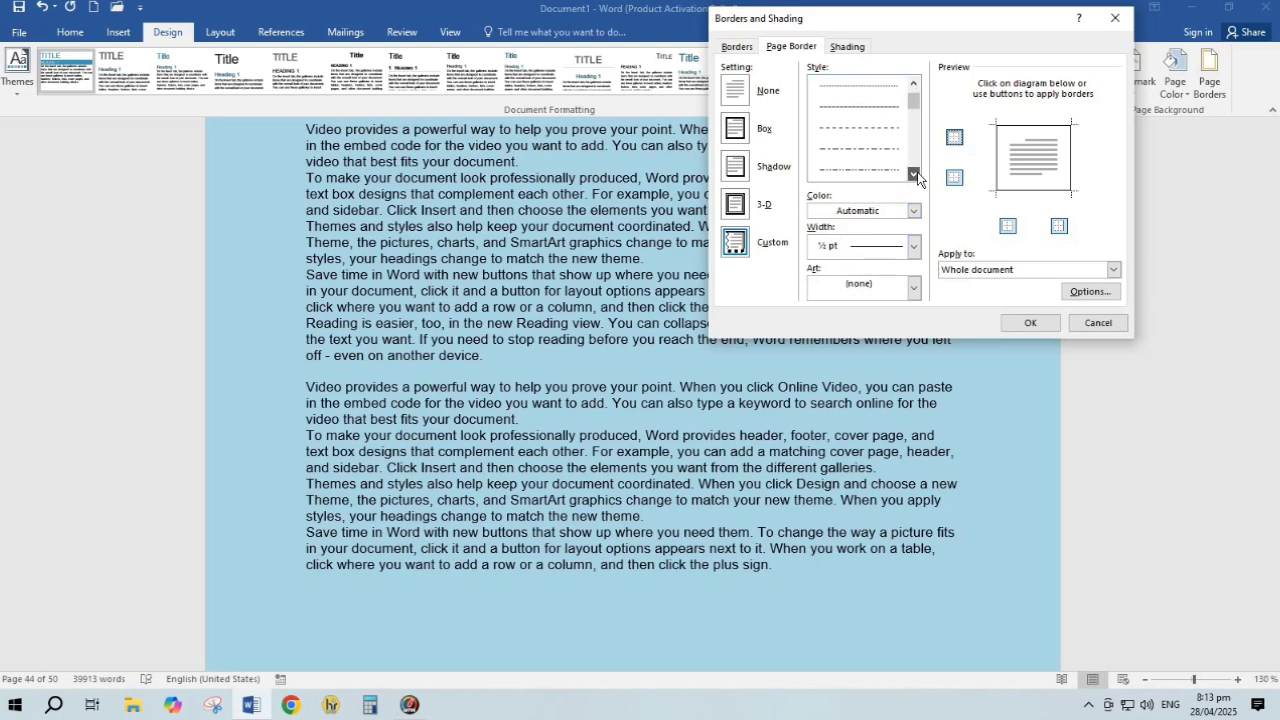
click(877, 153)
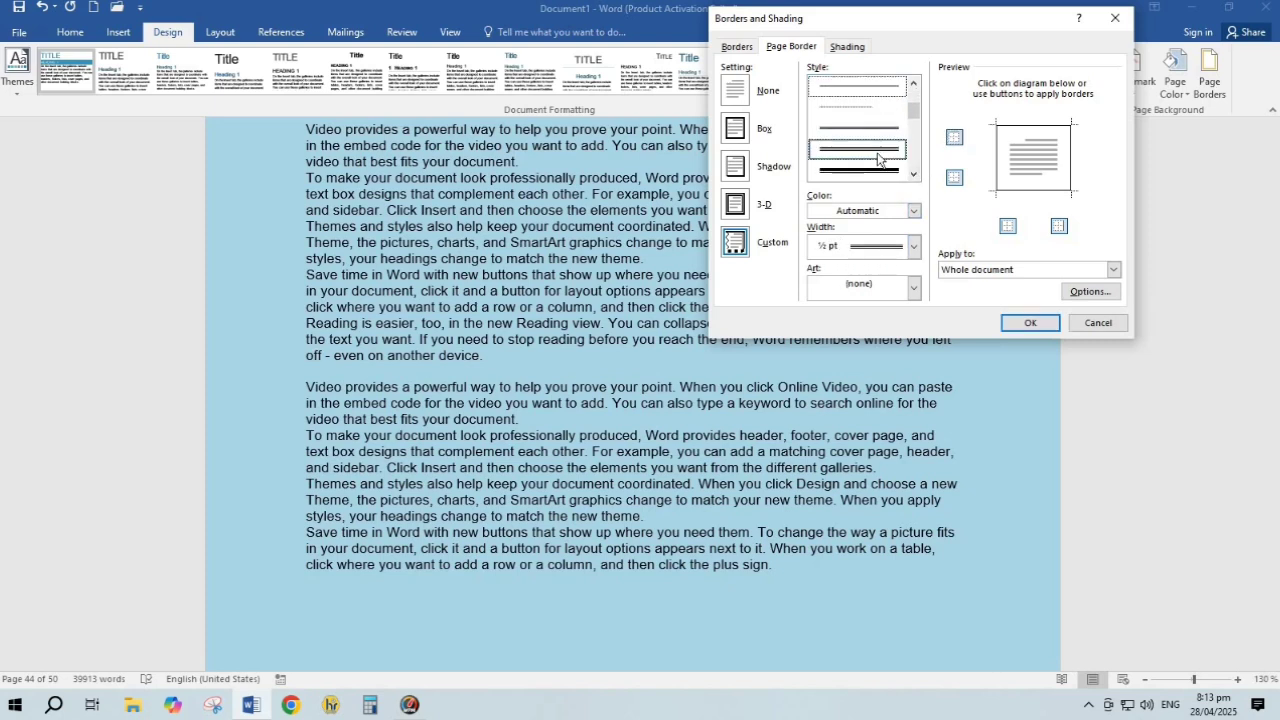
click(913, 211)
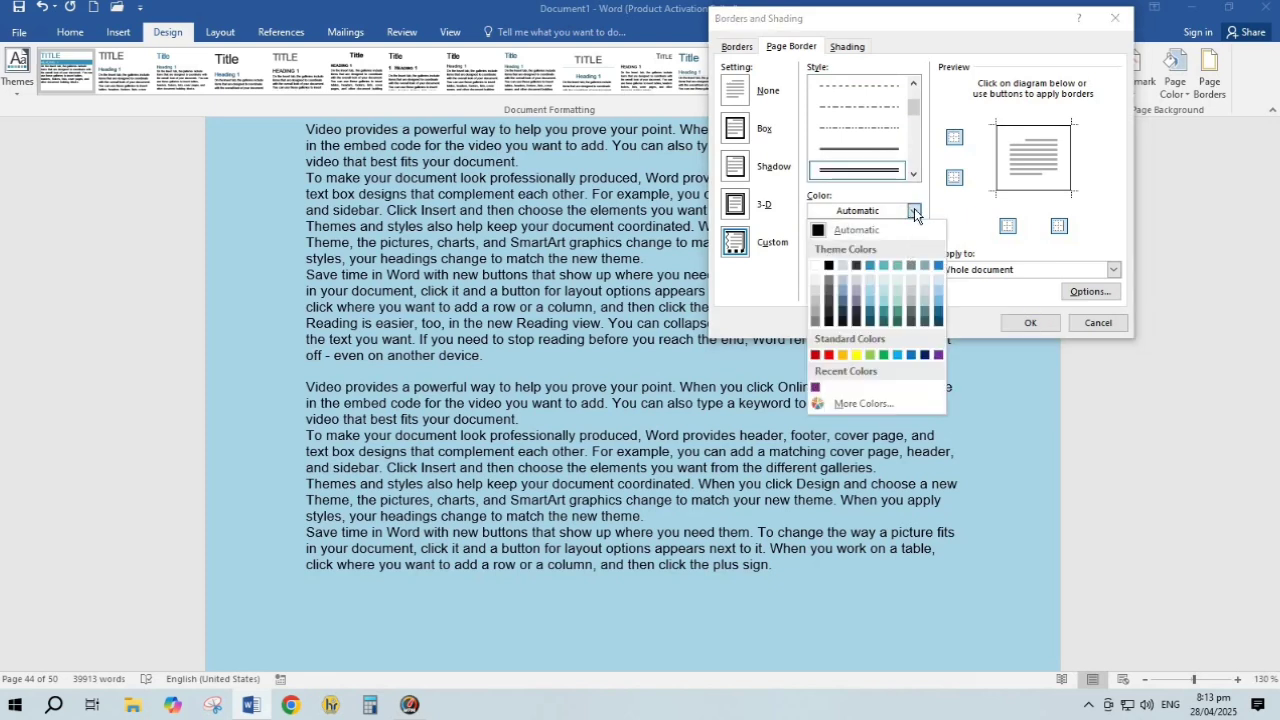
click(913, 211)
click(913, 246)
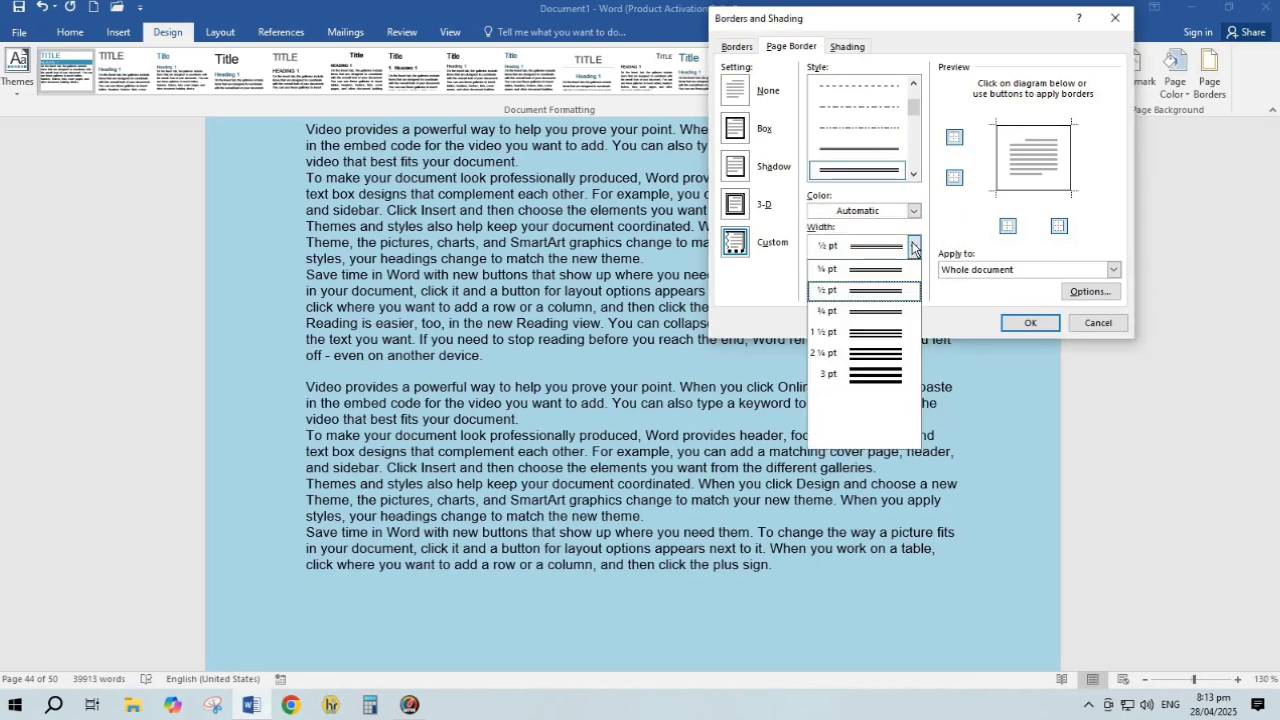
click(886, 357)
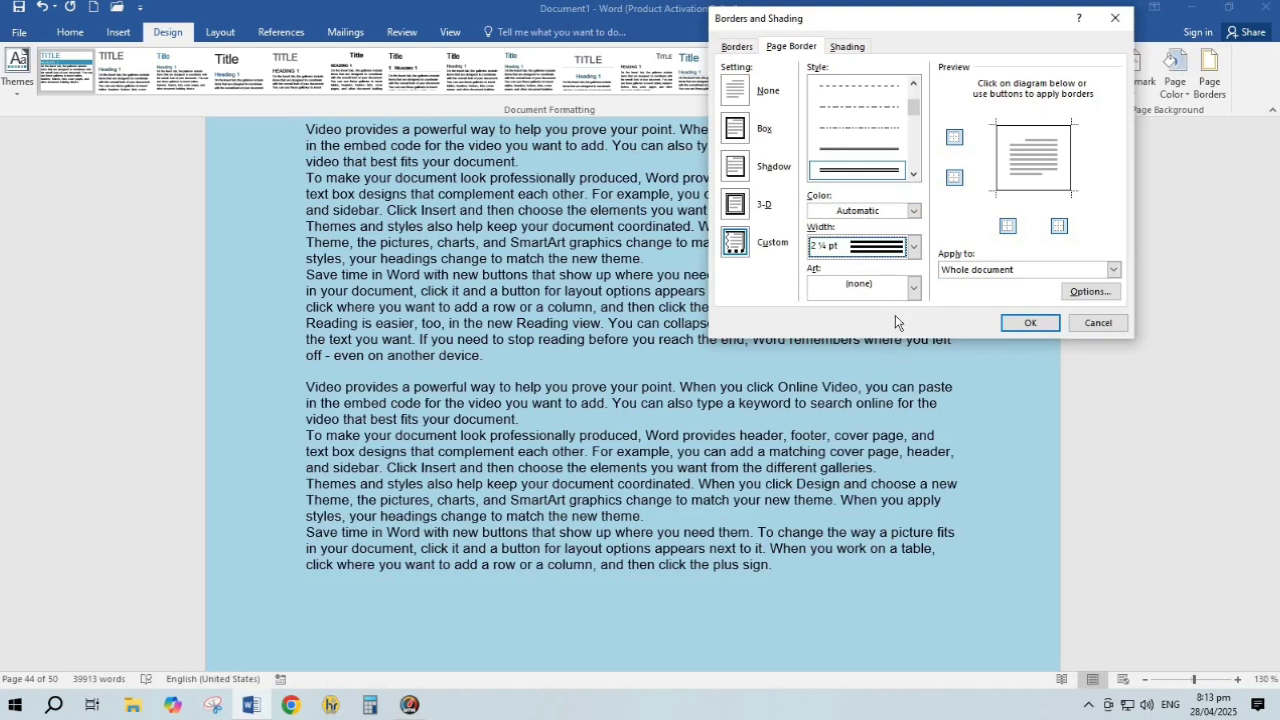
click(1029, 322)
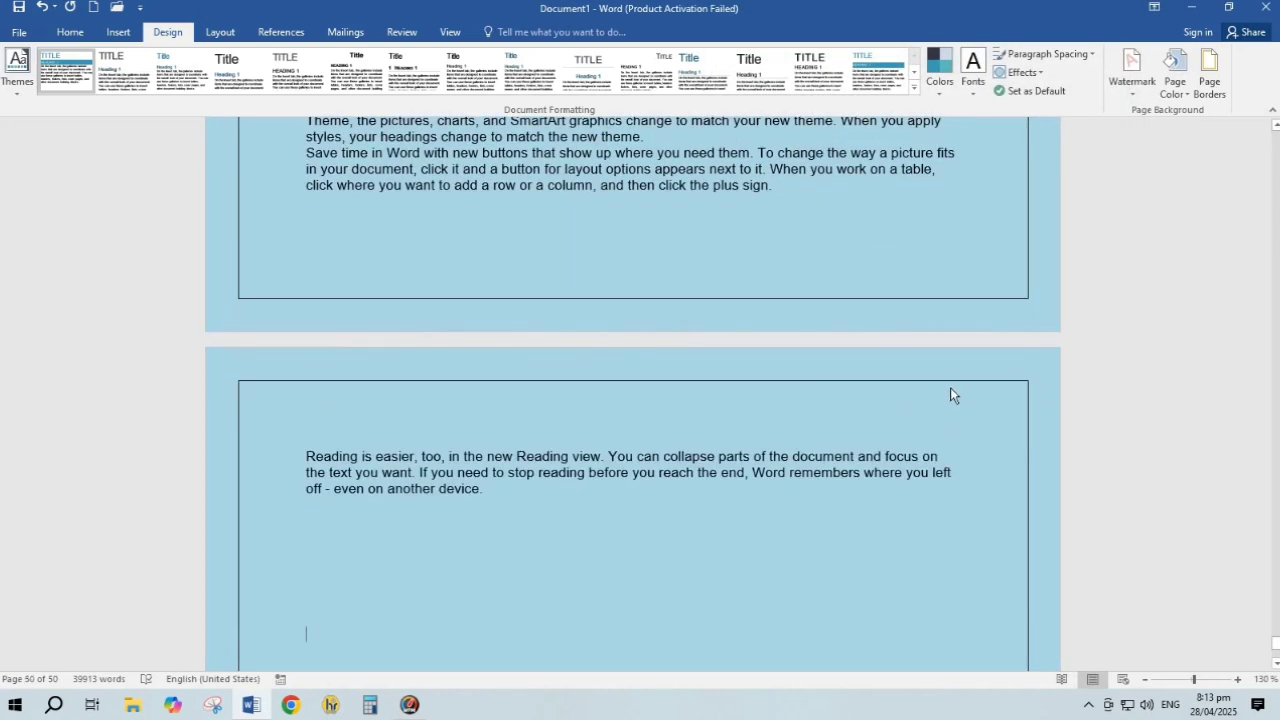
Change the page border to a double-line style with a width of 1 ½ pt.
click(1208, 88)
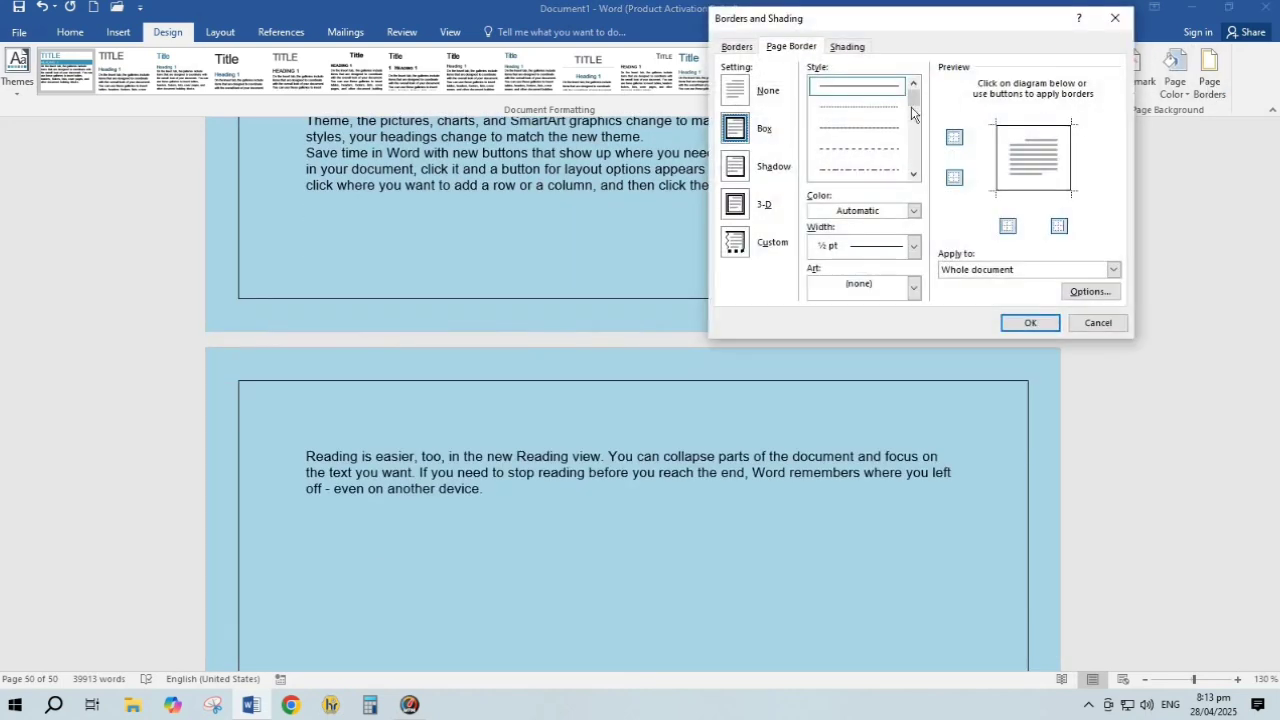
click(868, 168)
click(913, 174)
click(913, 174)
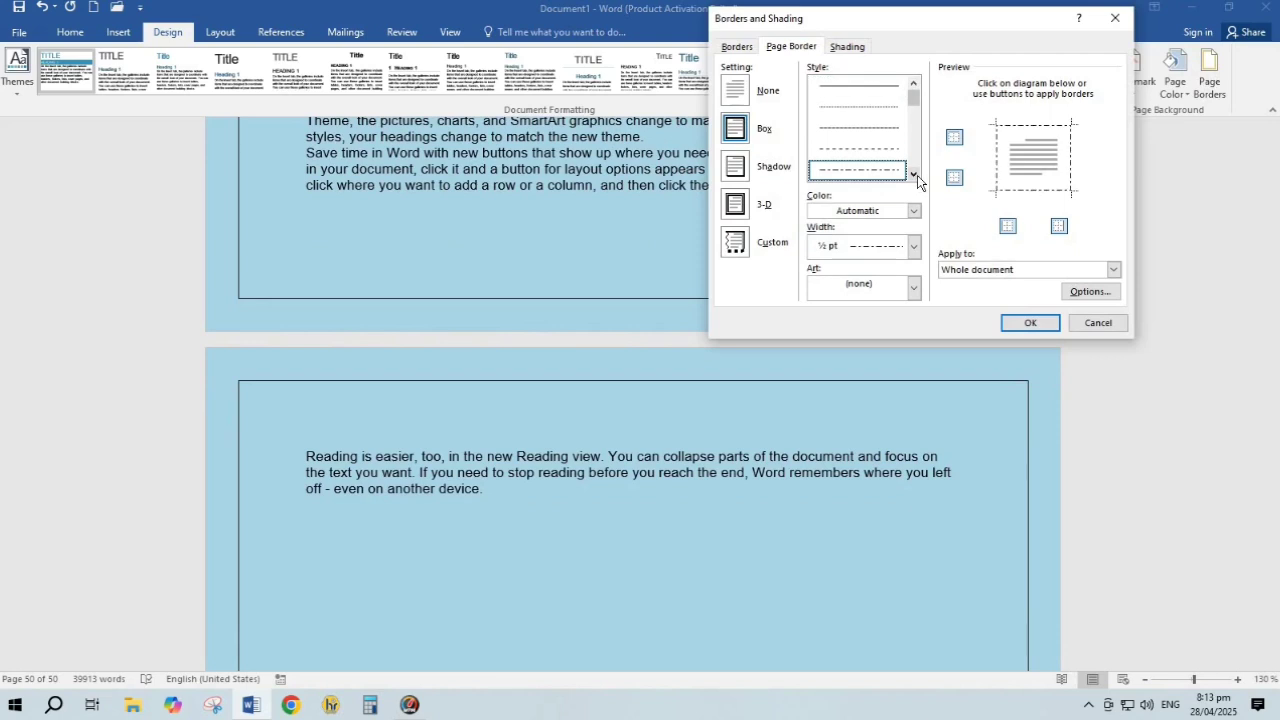
click(868, 170)
click(913, 246)
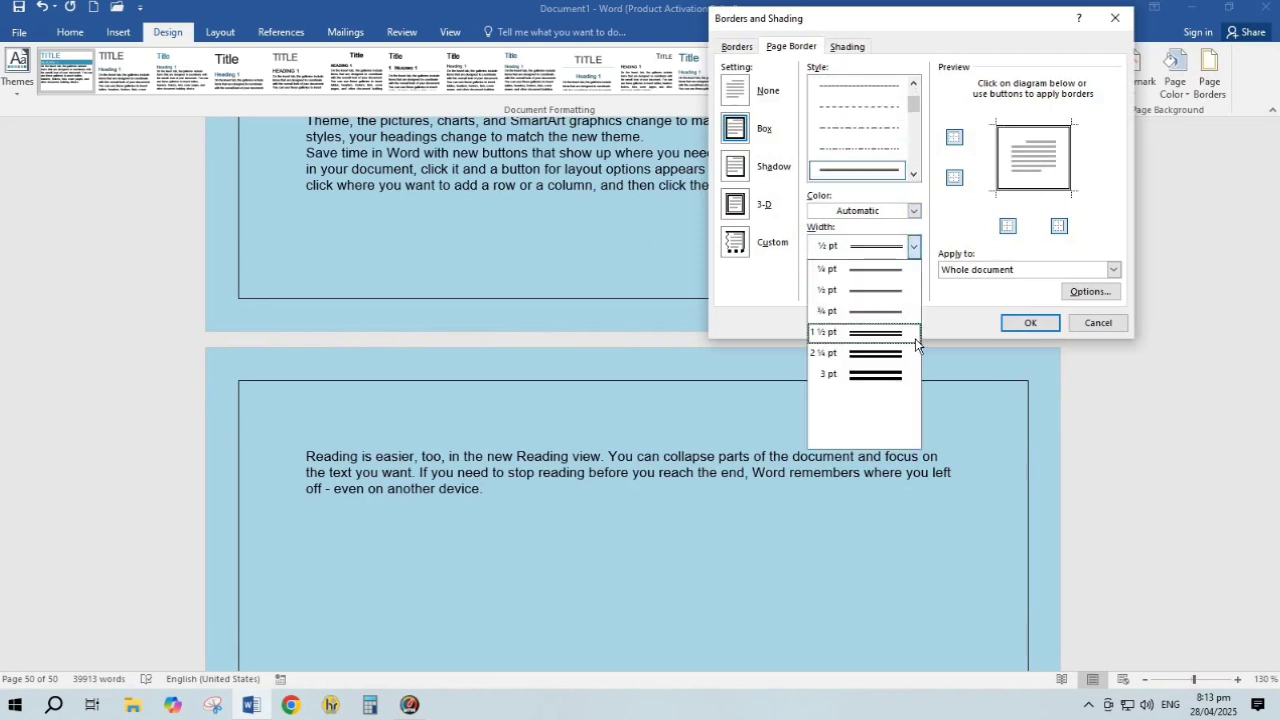
click(870, 335)
click(1021, 323)
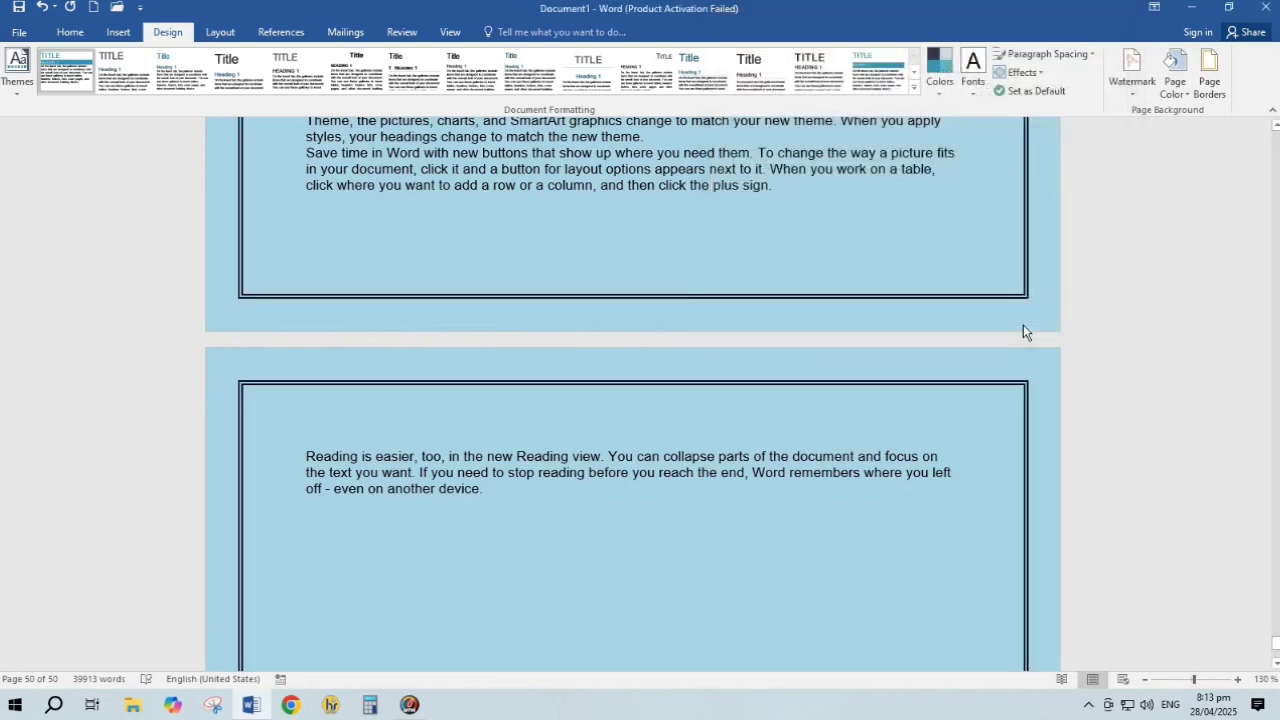
Replace the page border with the yellow star art border at 12 pt width.
click(1207, 80)
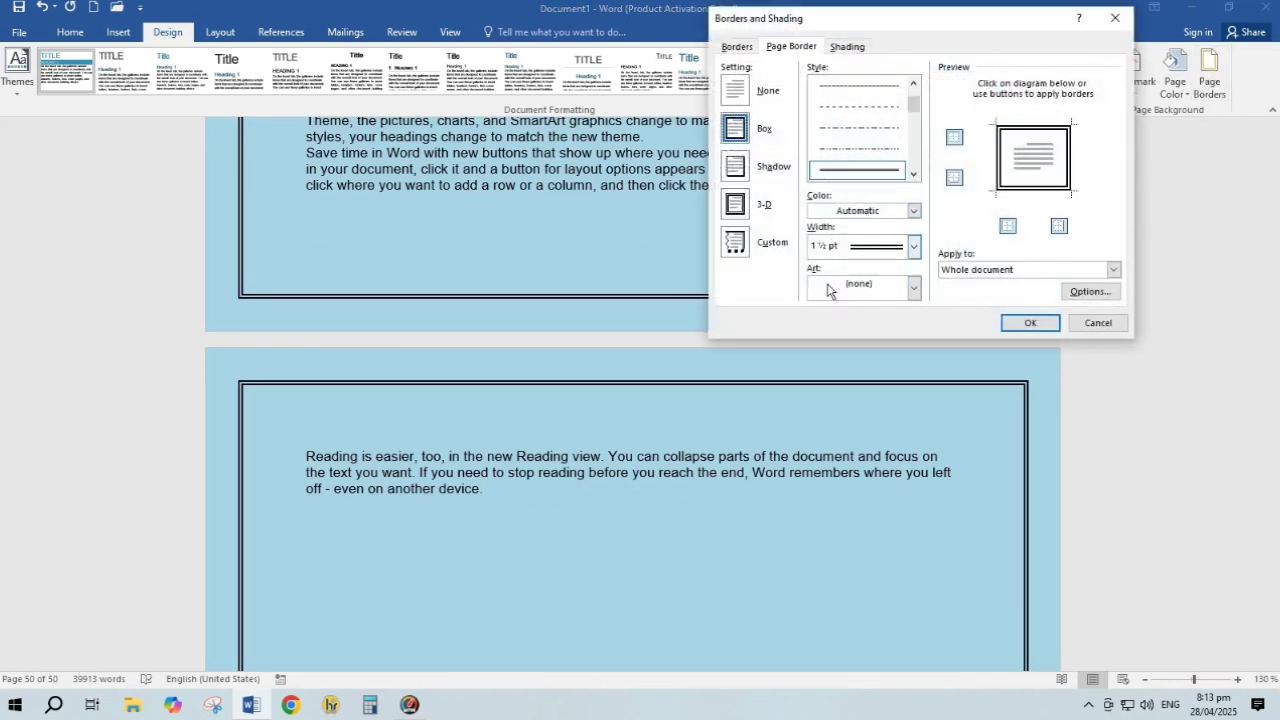
click(913, 288)
scroll(915, 405, down, 10)
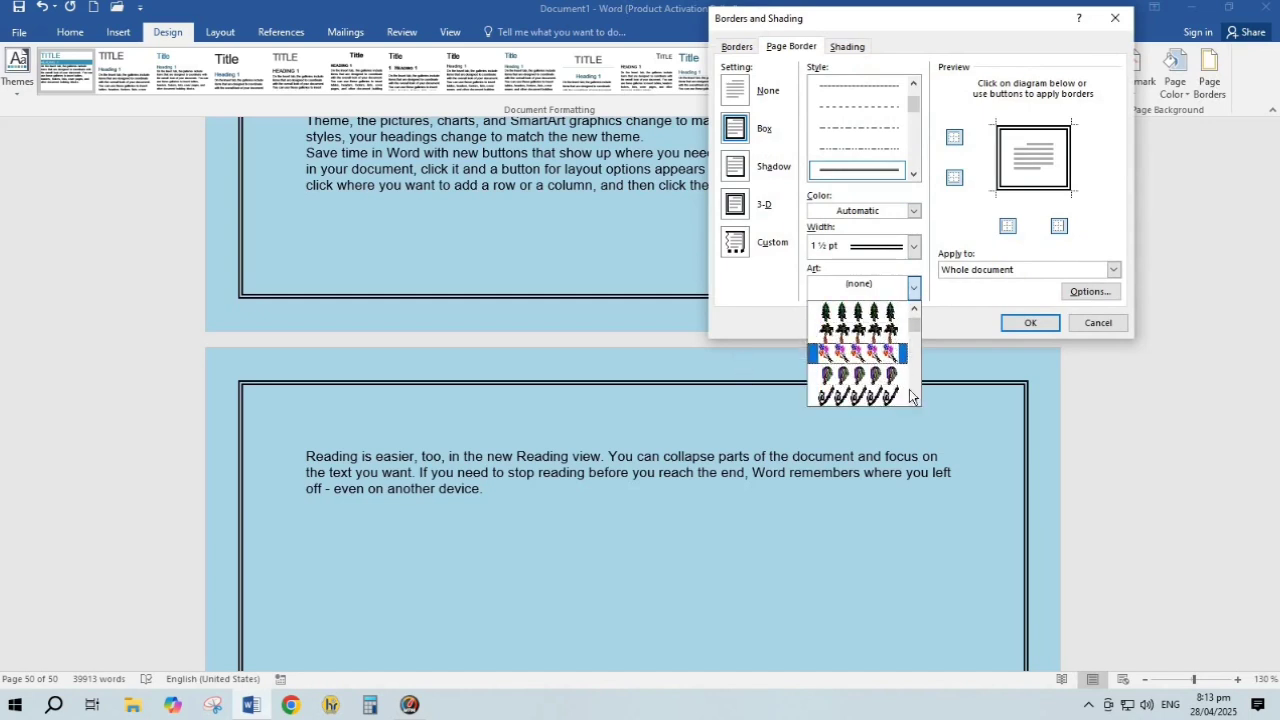
scroll(913, 398, down, 6)
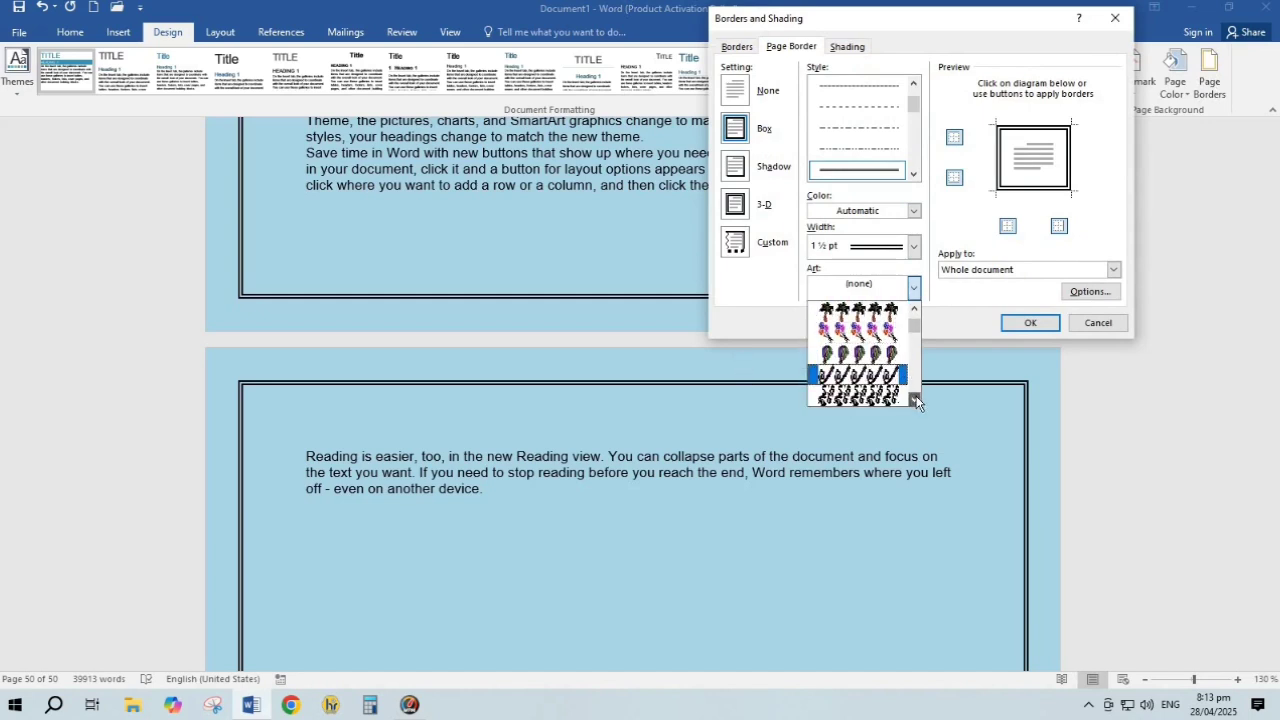
click(879, 376)
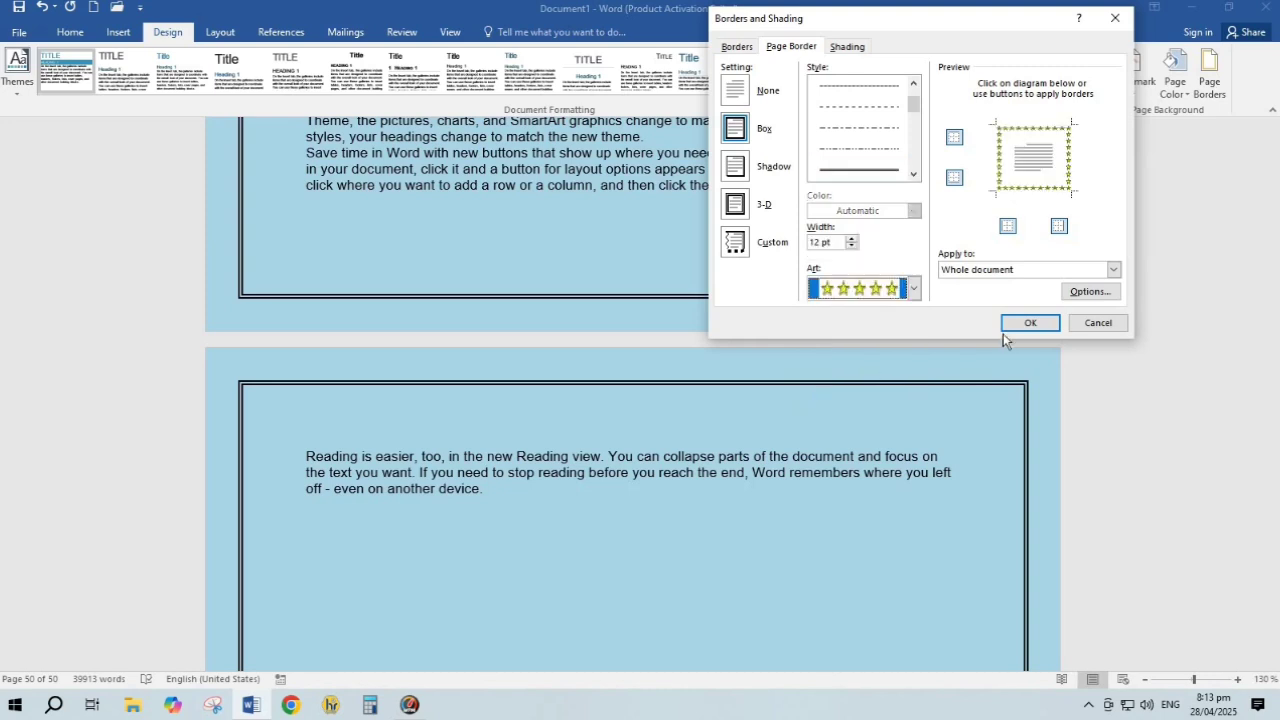
click(1025, 322)
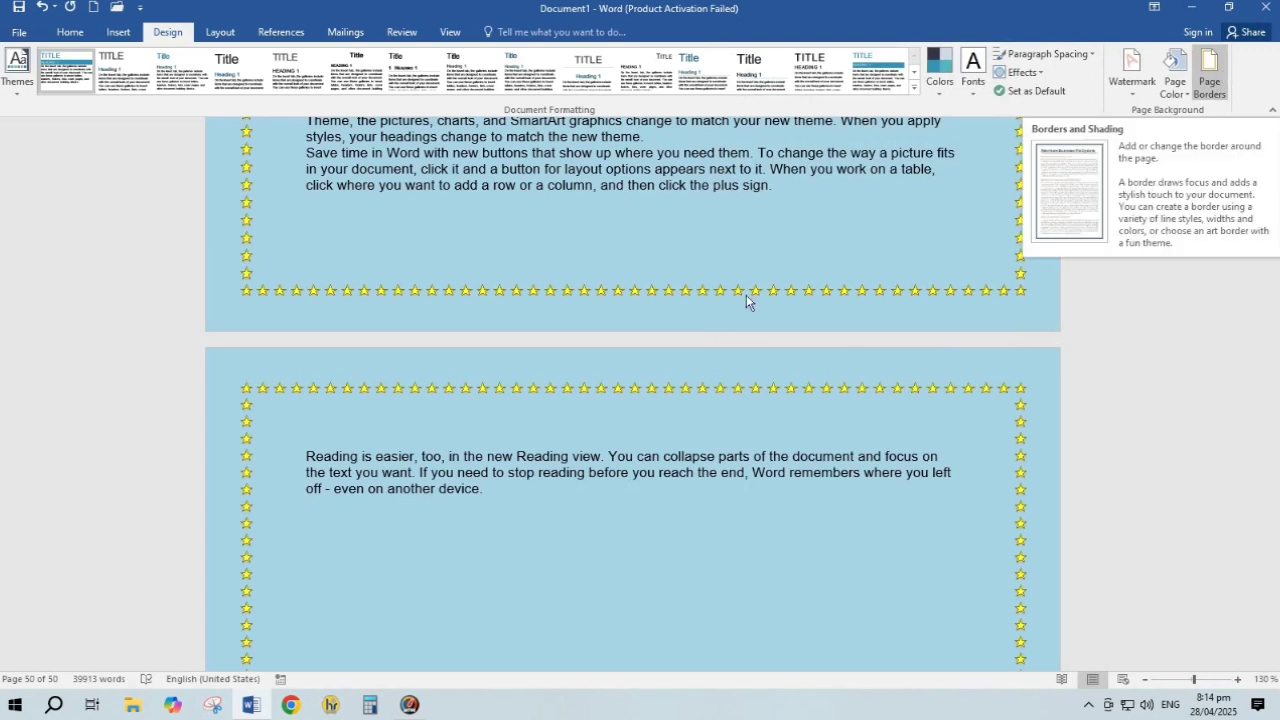
Replace the star art page border with a double-line Box border ½ pt wide.
click(1210, 68)
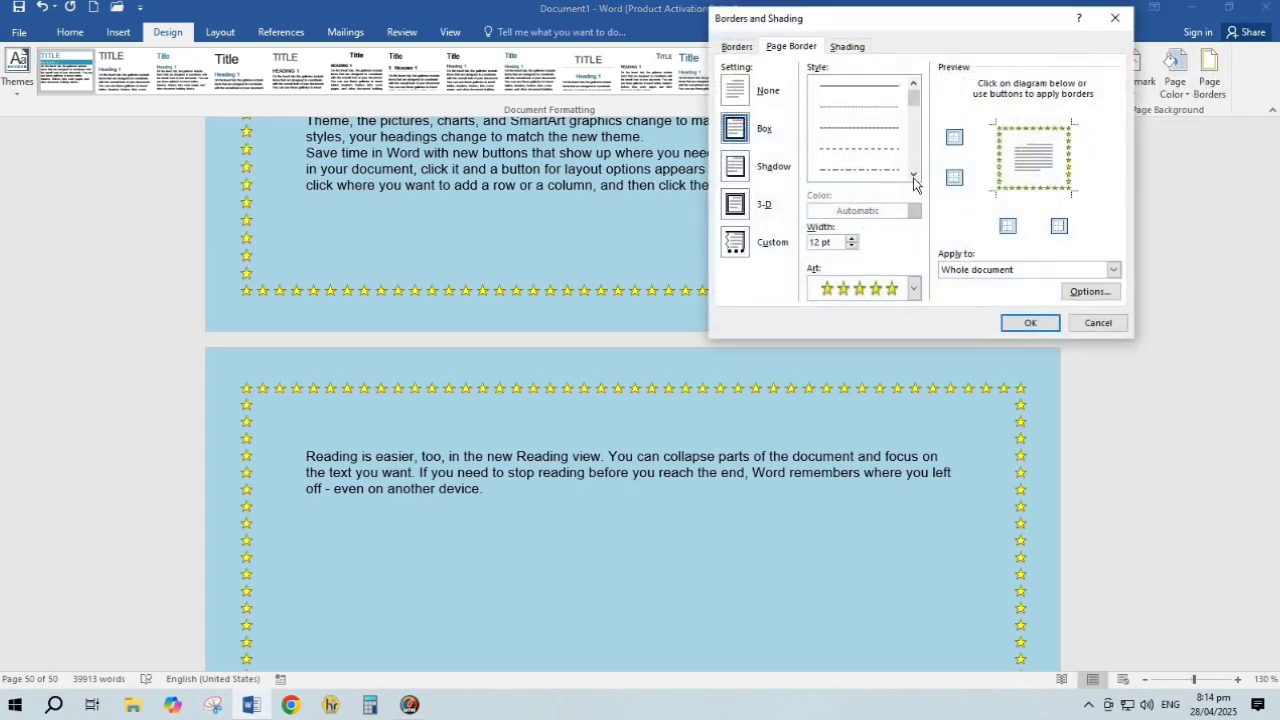
click(913, 177)
click(913, 177)
click(858, 170)
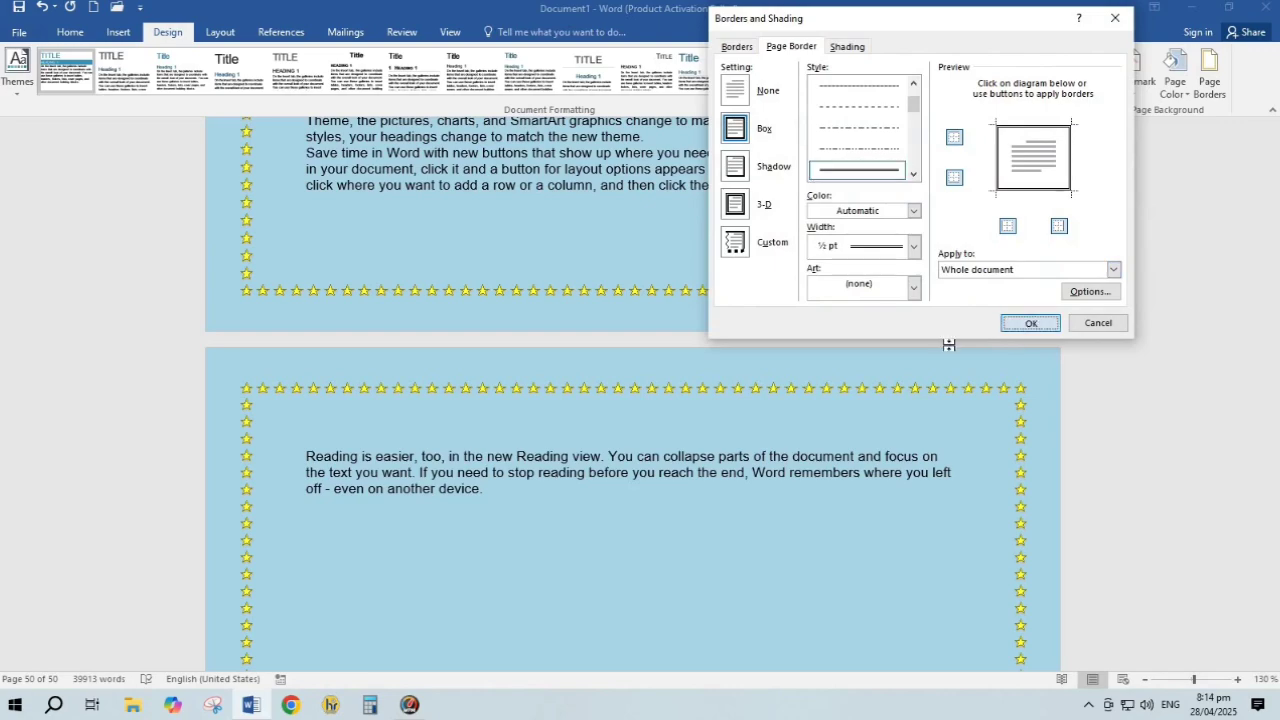
key(Return)
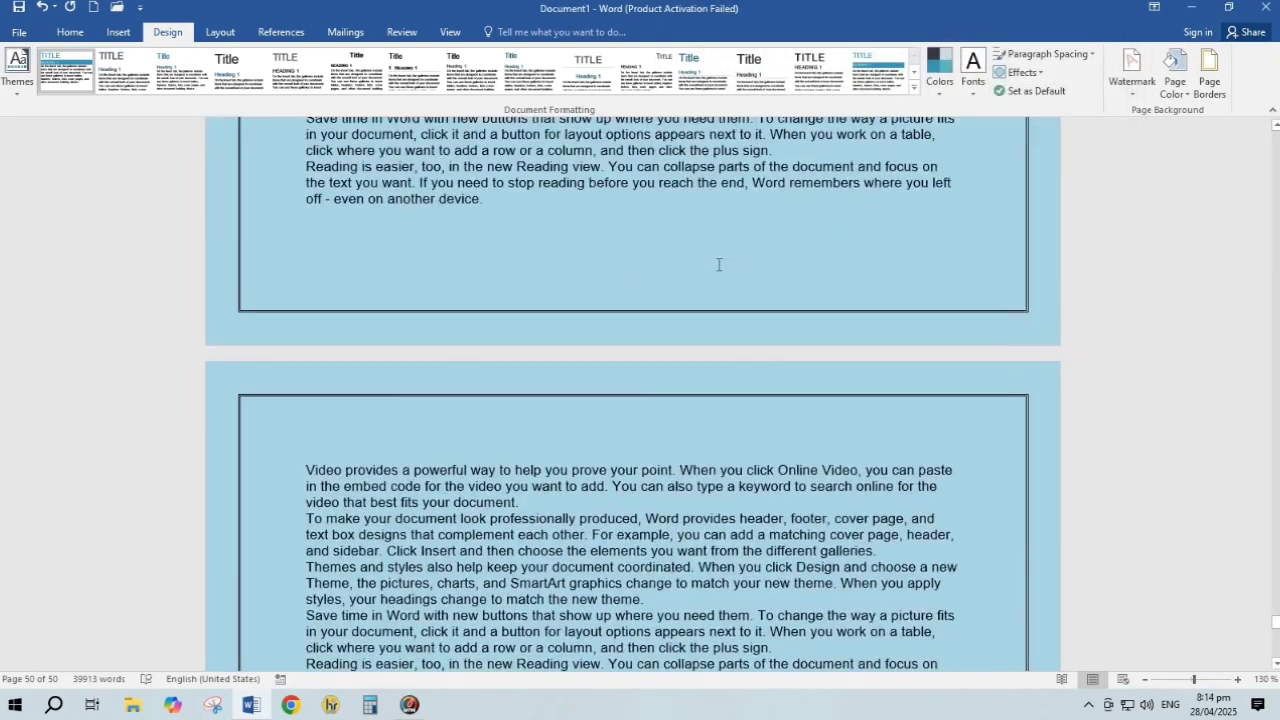
Select all the document text and give its paragraphs a dash-dot Box border 1 ½ pt wide.
key(ctrl+a)
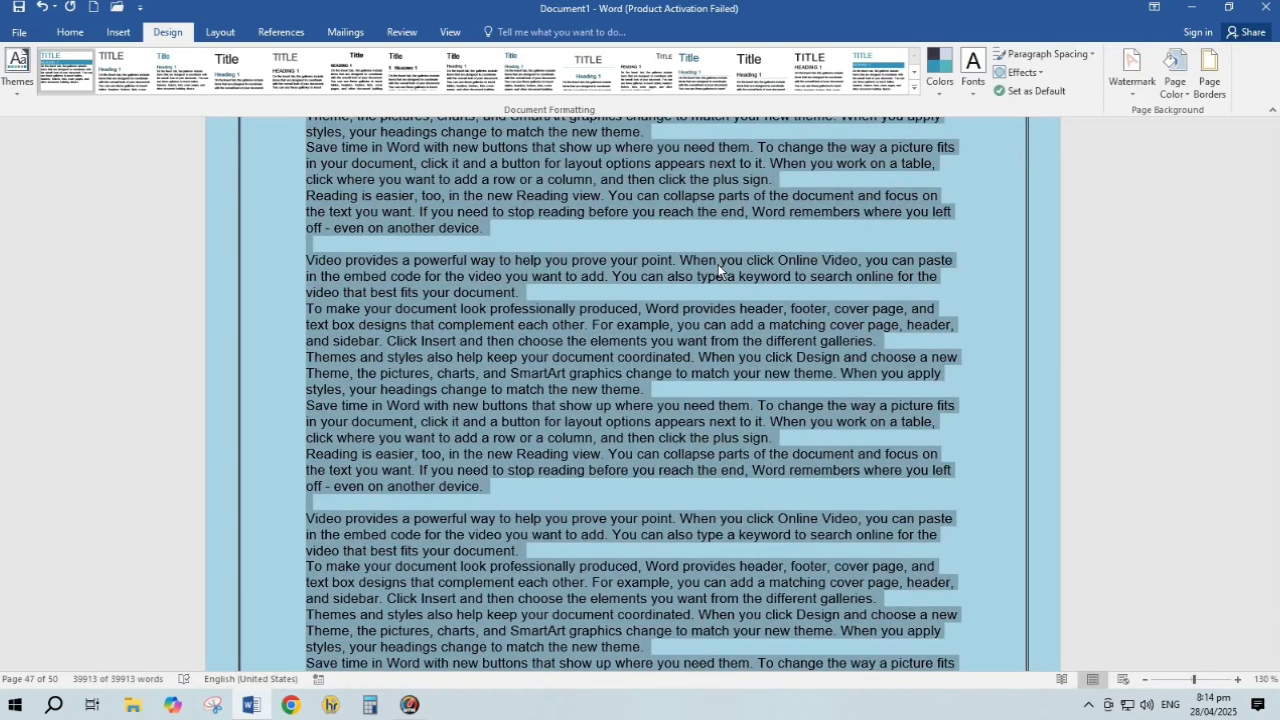
click(1221, 88)
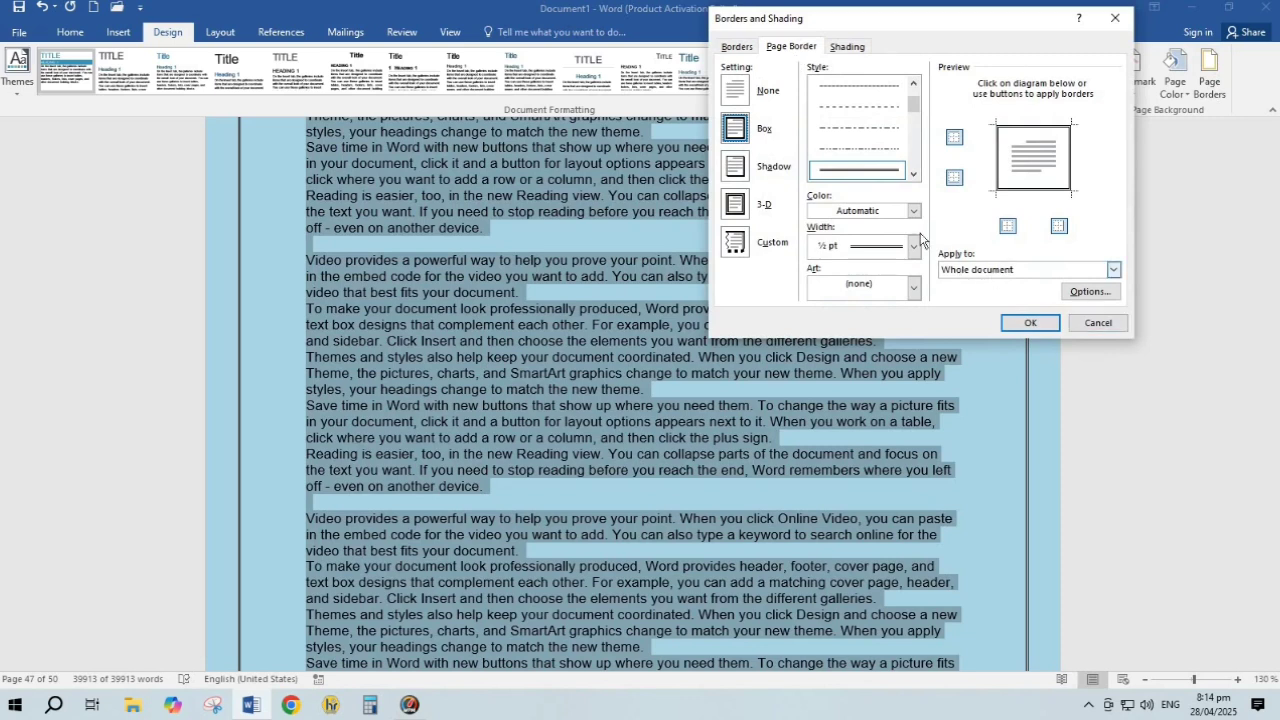
click(746, 46)
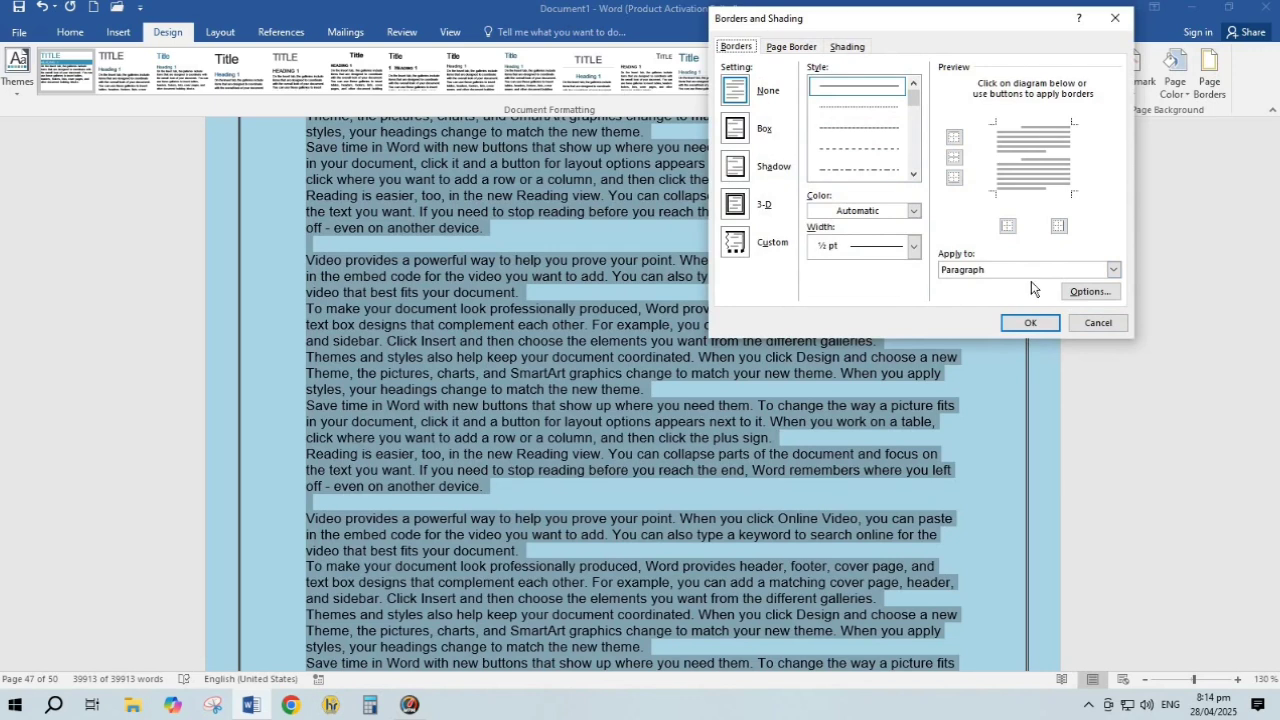
click(765, 130)
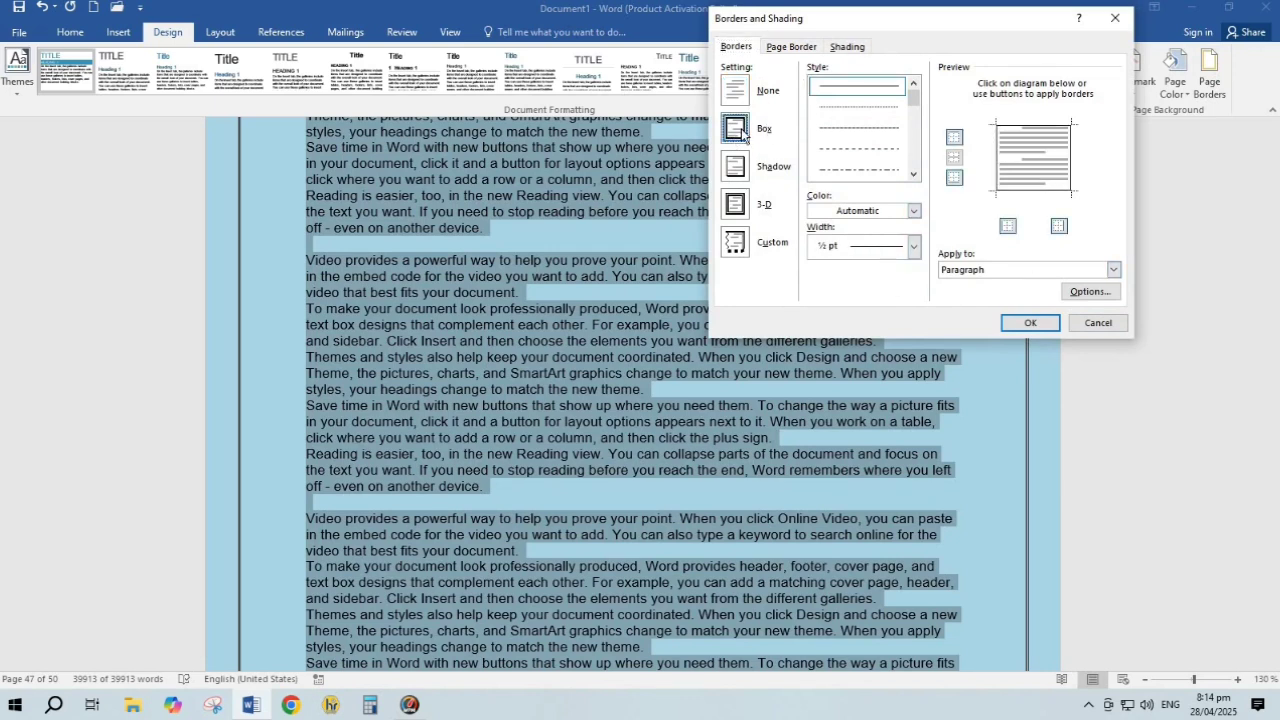
click(899, 171)
click(913, 246)
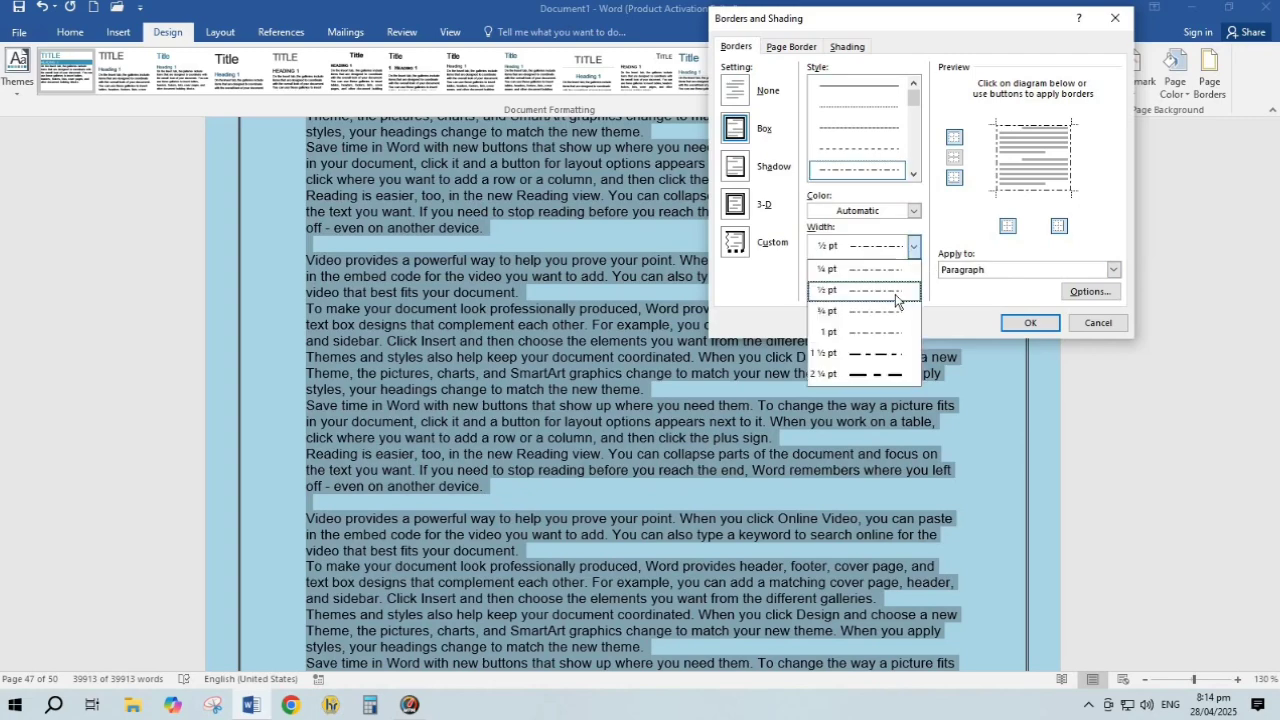
click(904, 353)
click(1045, 324)
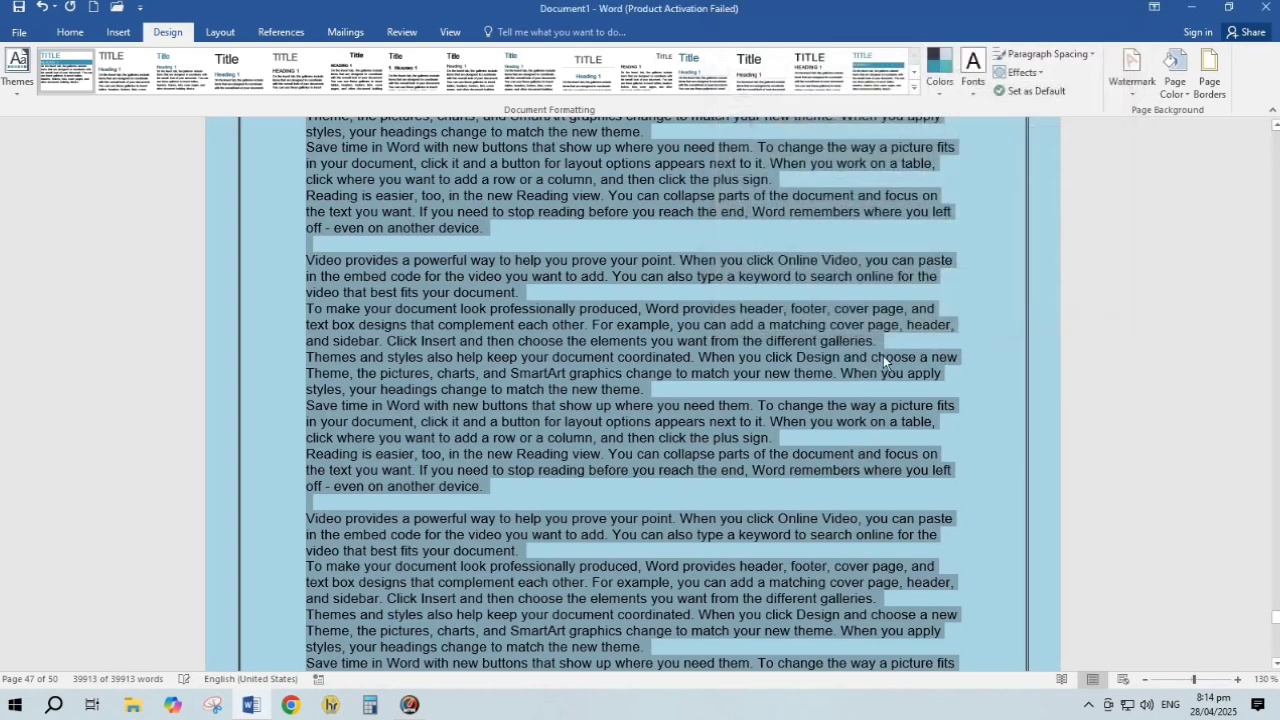
Add the line "XCN JN VHJK" inside the bordered area below the last paragraph and start a new paragraph after it.
scroll(560, 333, up, 15)
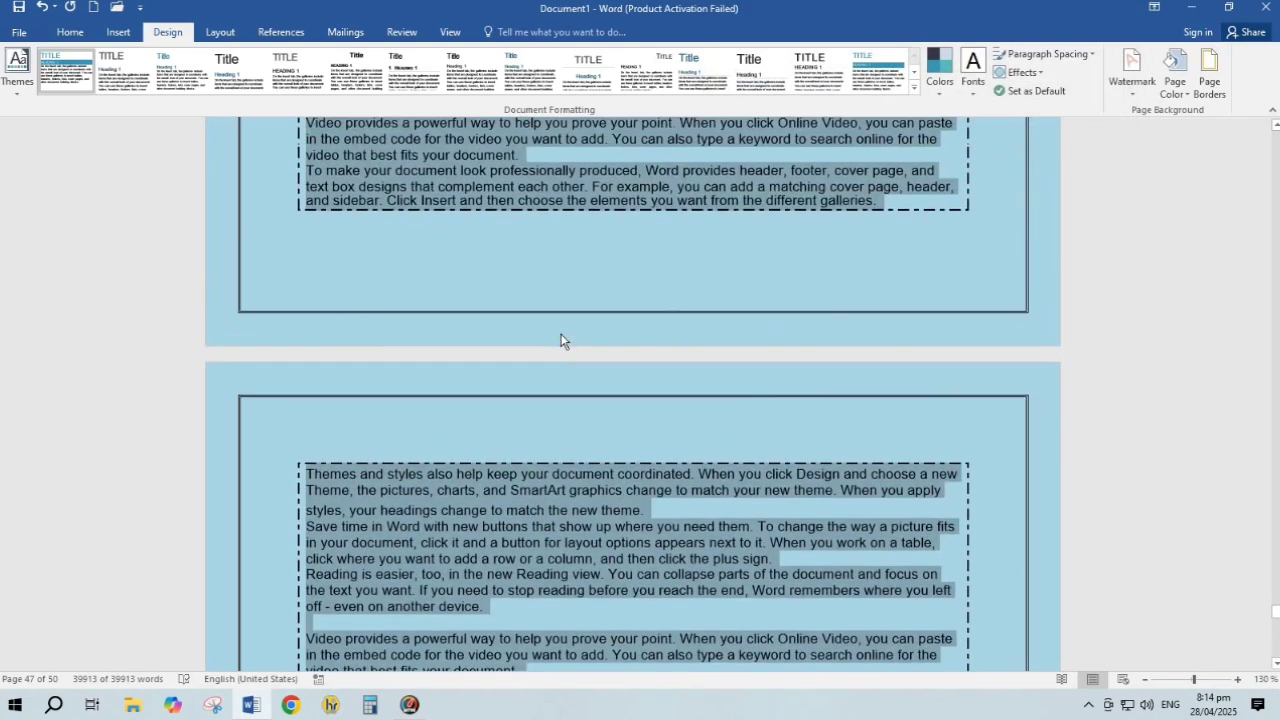
scroll(560, 313, up, 15)
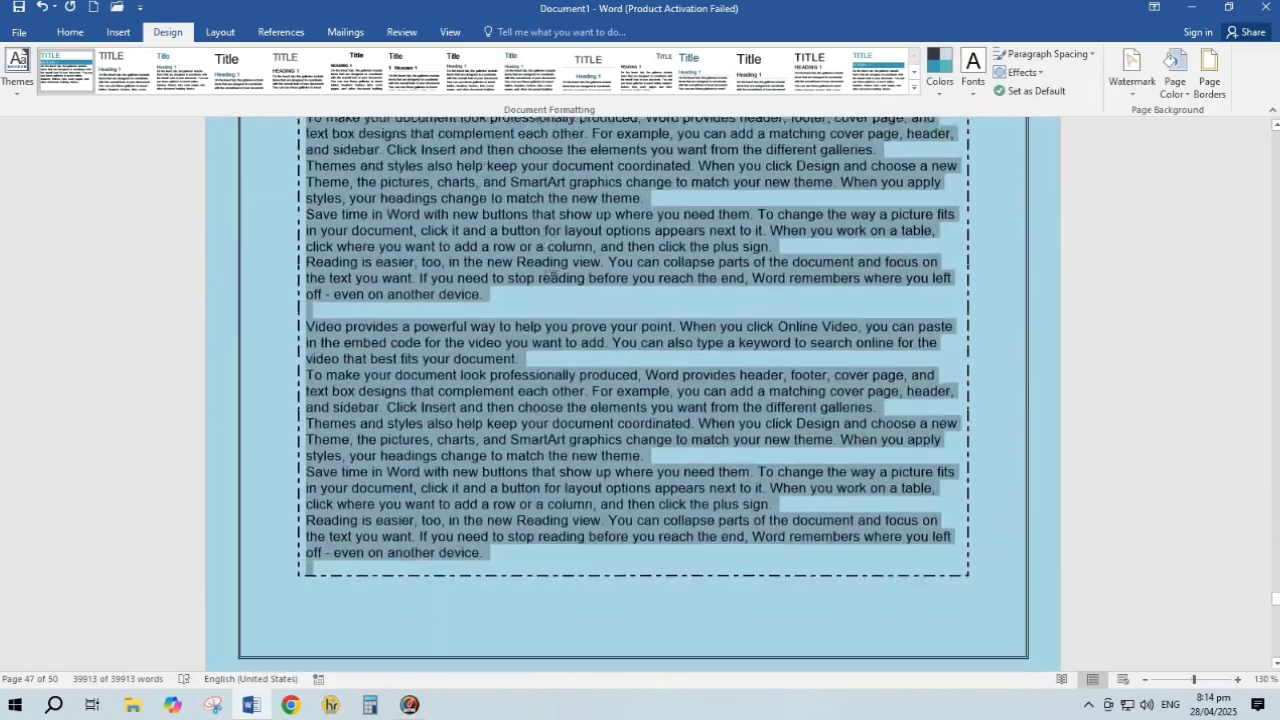
scroll(519, 272, up, 15)
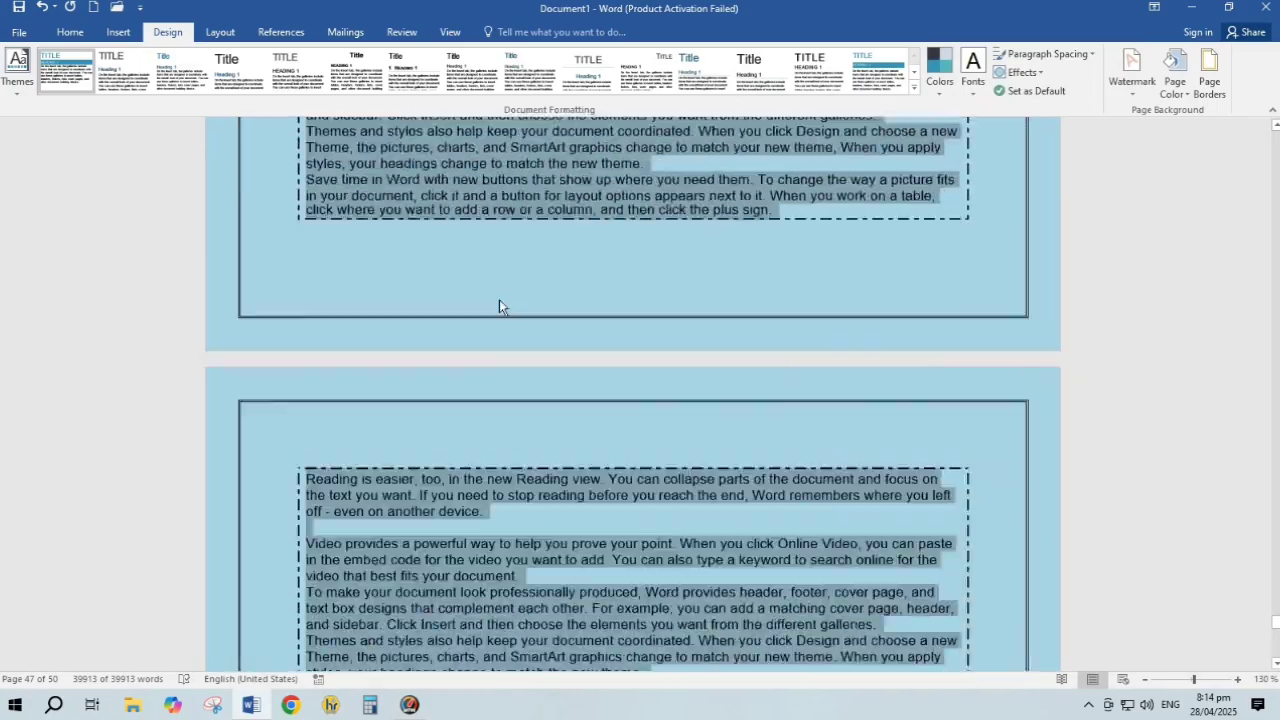
scroll(481, 284, up, 15)
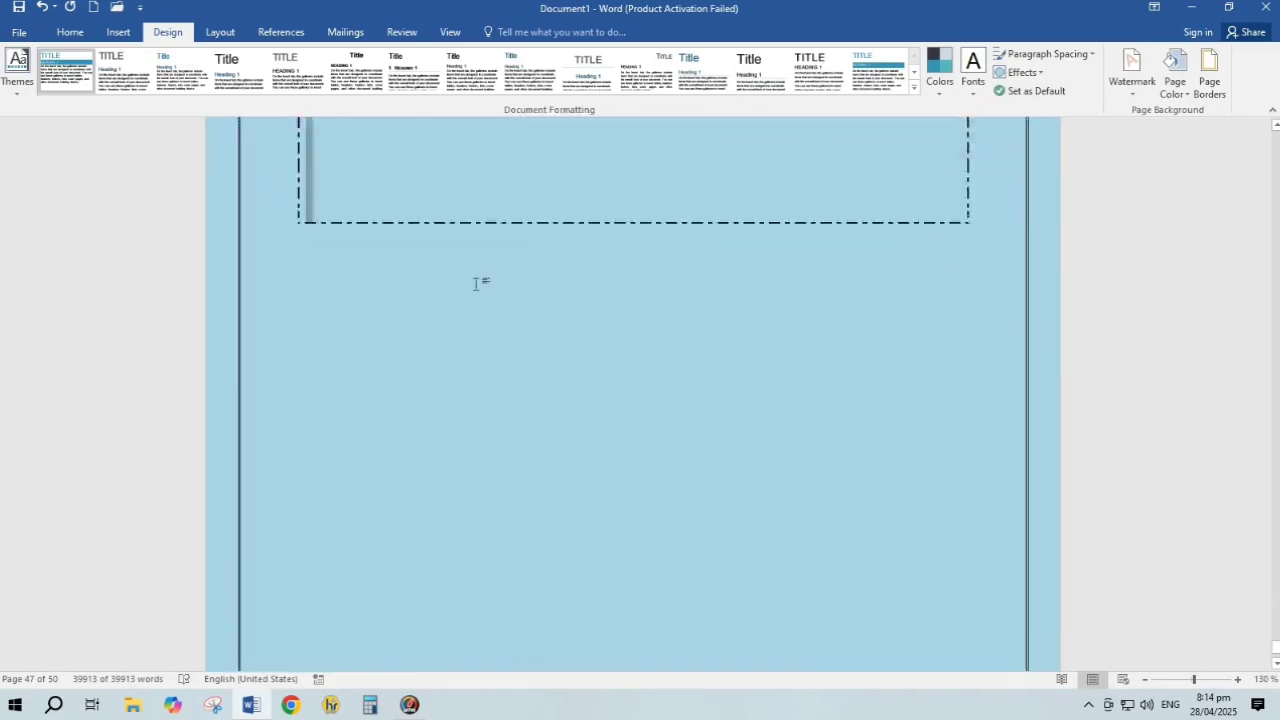
scroll(480, 330, up, 4)
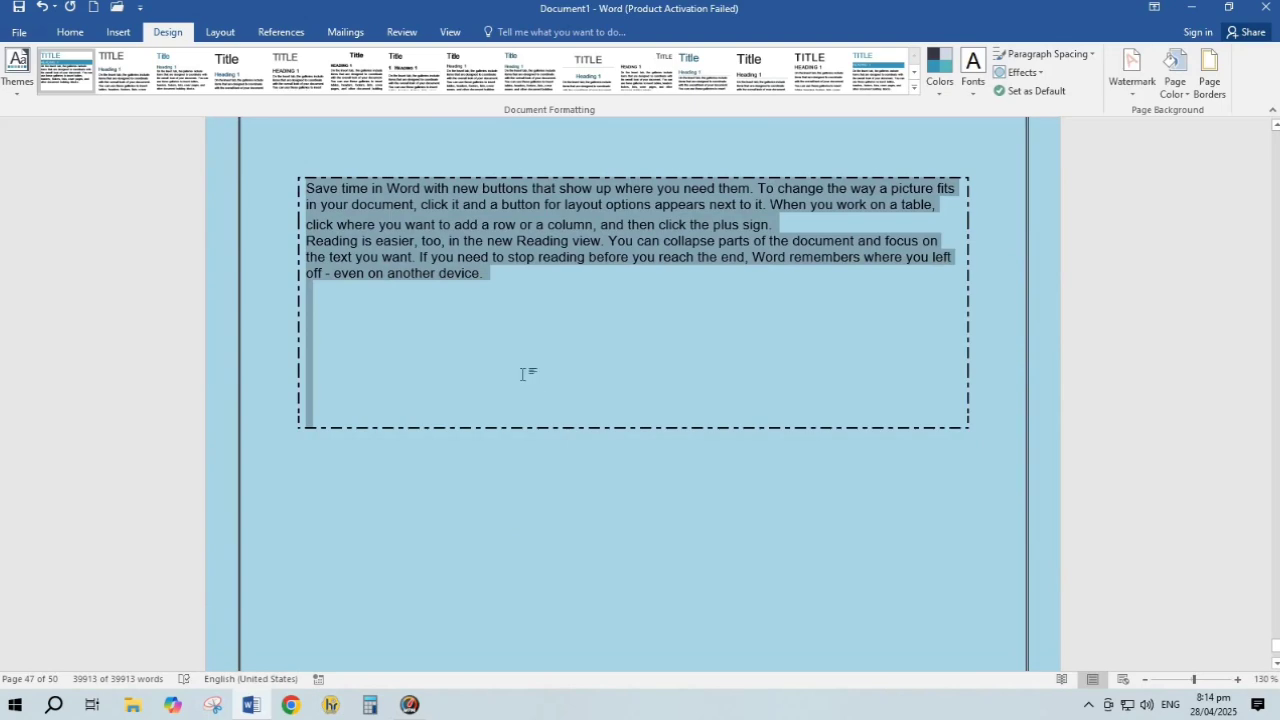
click(521, 374)
text(XCN JN VHJK)
key(Return)
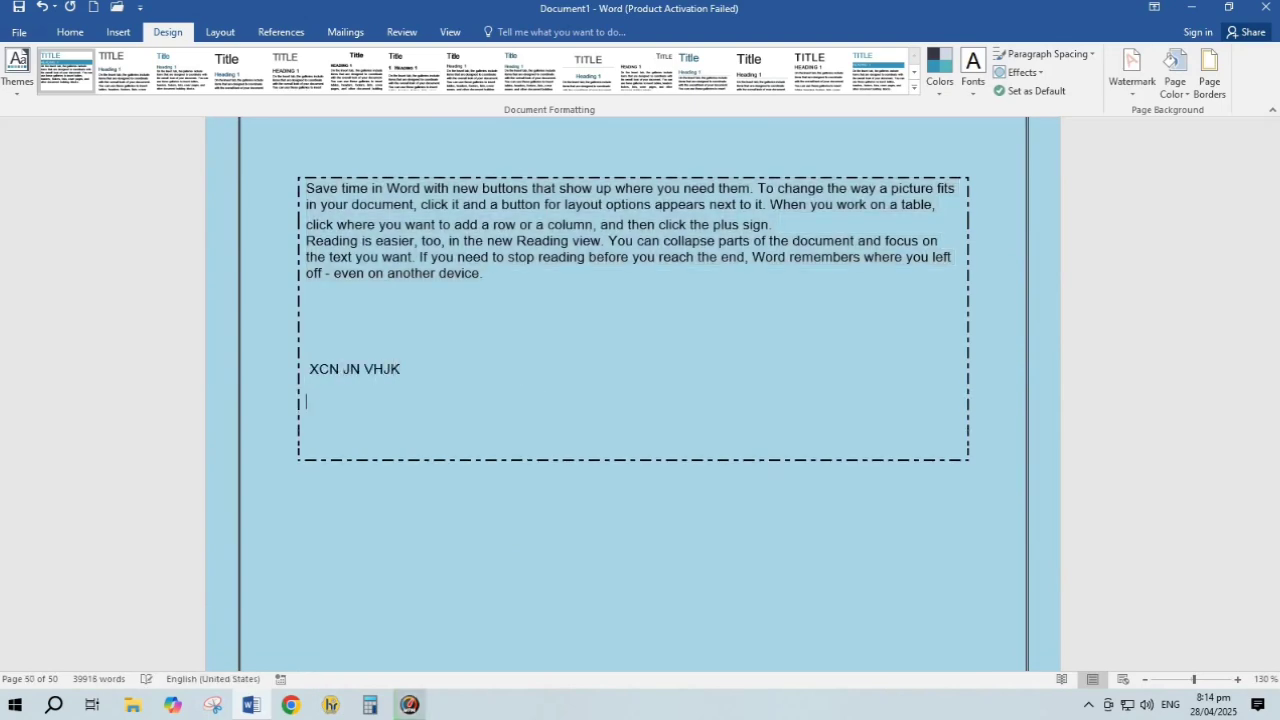
Add a new paragraph containing "V" below the "XCN JN VHJK" line.
key(Return)
text(V)
Set the left and right indents of the "Video provides a powerful way" paragraph on page 49 to 0.1 cm each.
scroll(557, 530, up, 10)
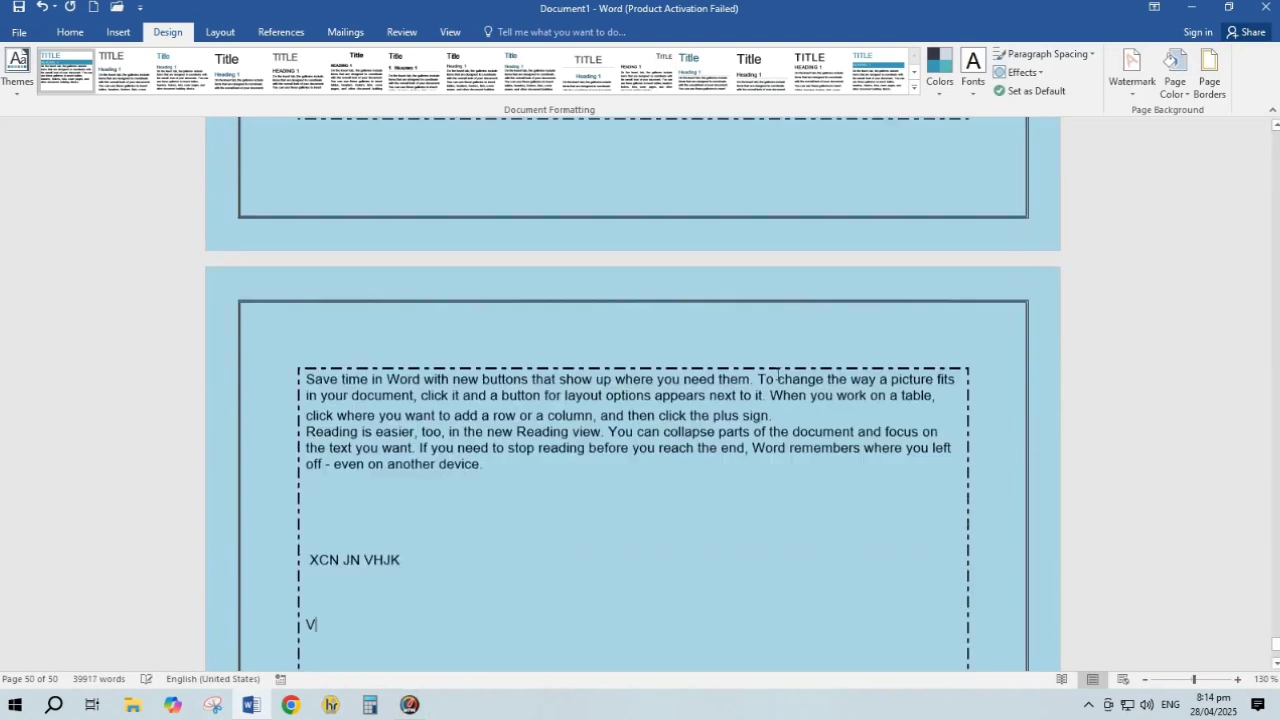
scroll(557, 530, up, 15)
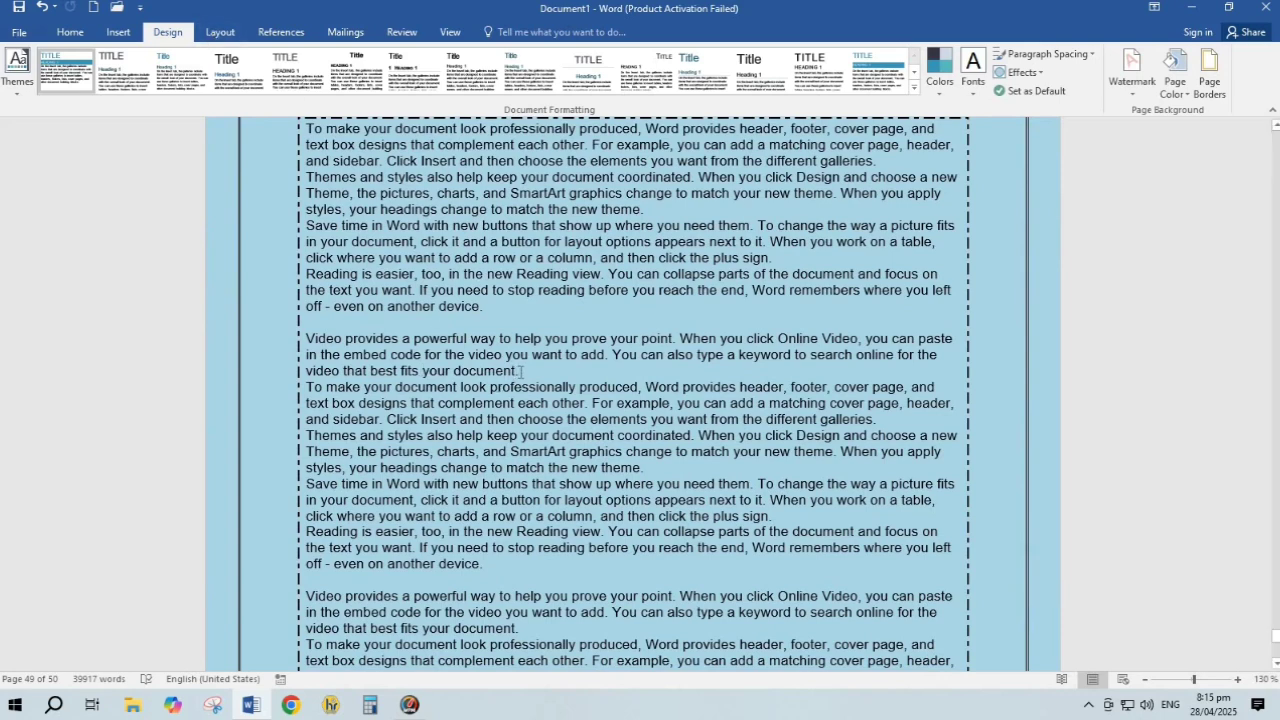
drag(519, 370, 320, 354)
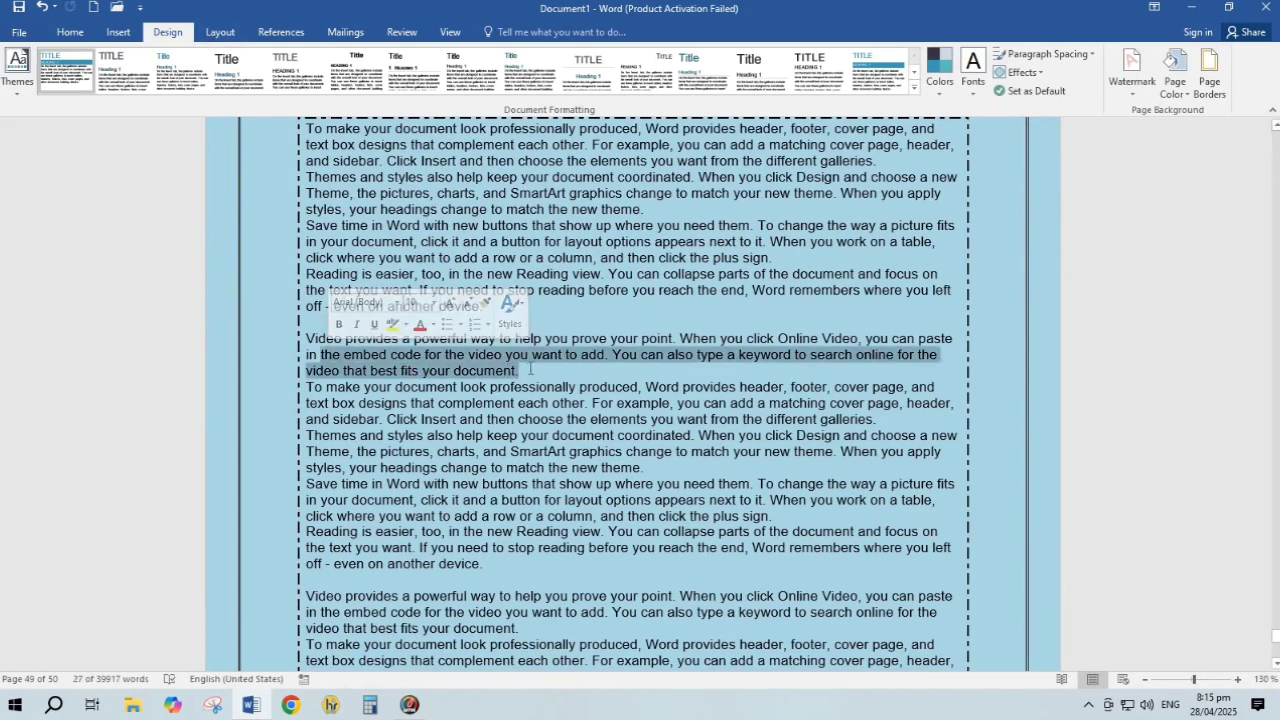
click(524, 371)
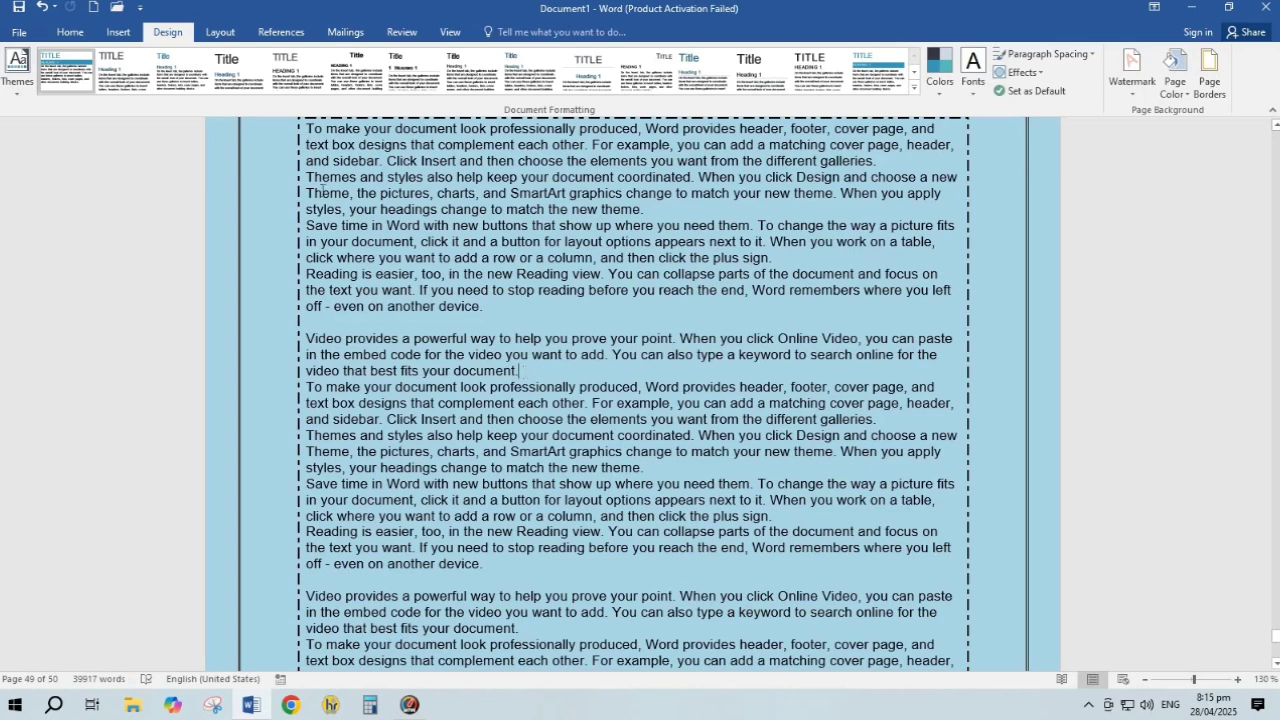
click(217, 34)
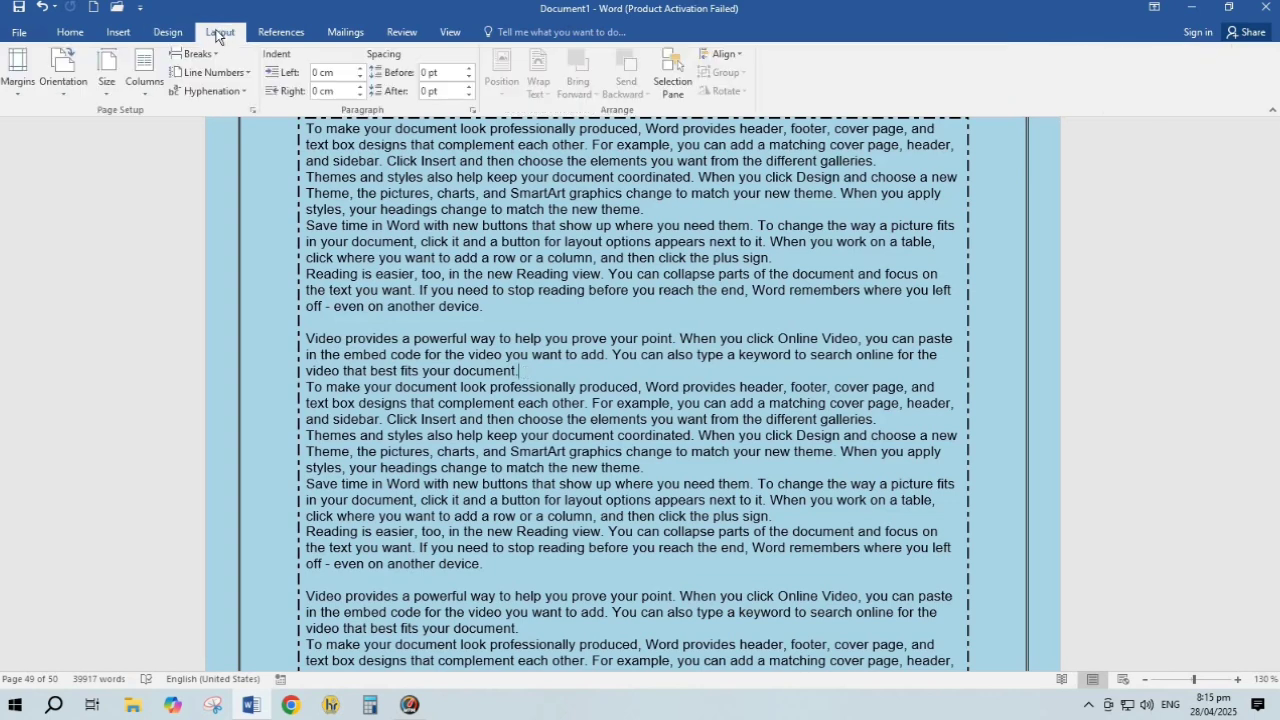
click(361, 68)
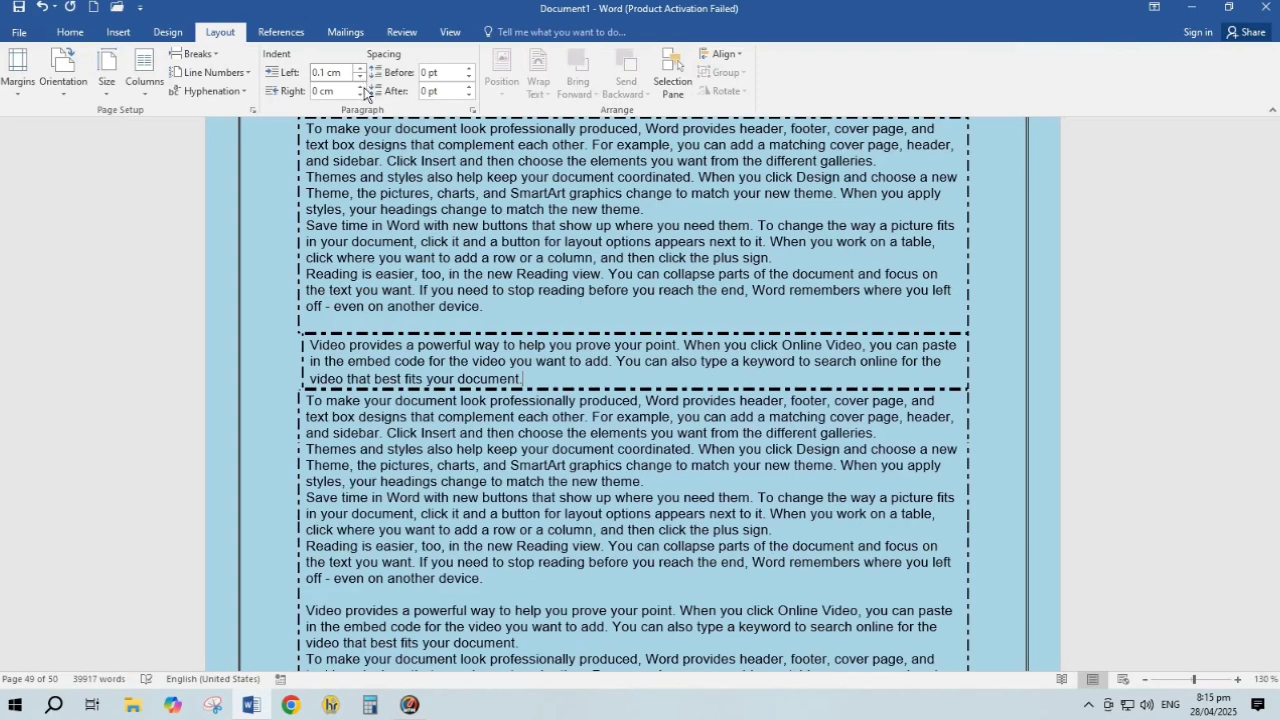
click(361, 87)
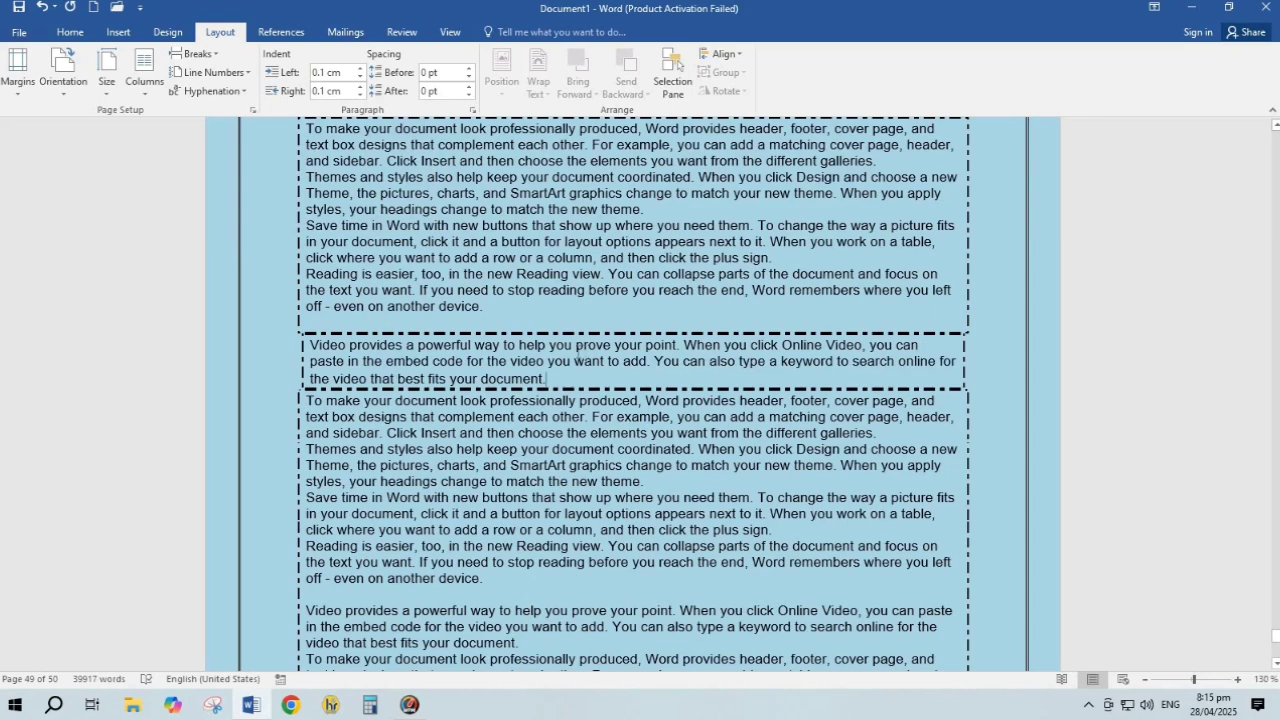
Set the spacing before and after the indented "Video provides" paragraph to 12 pt each.
click(469, 68)
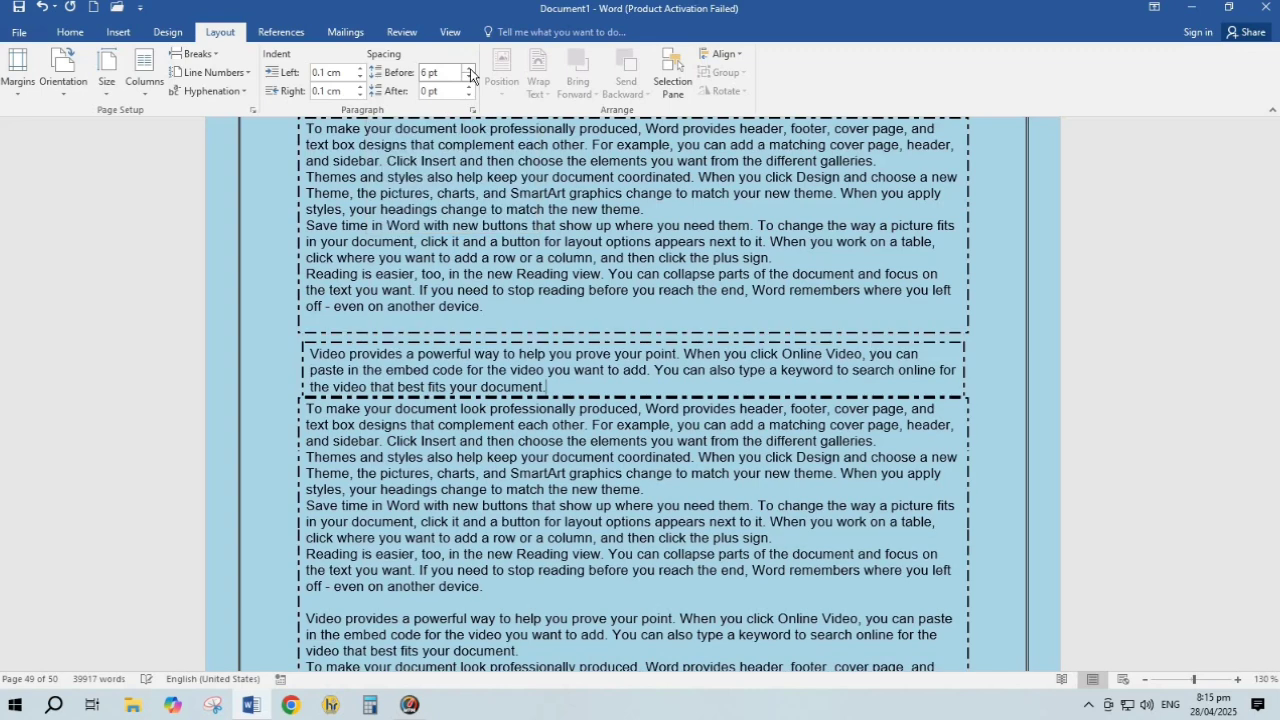
click(469, 69)
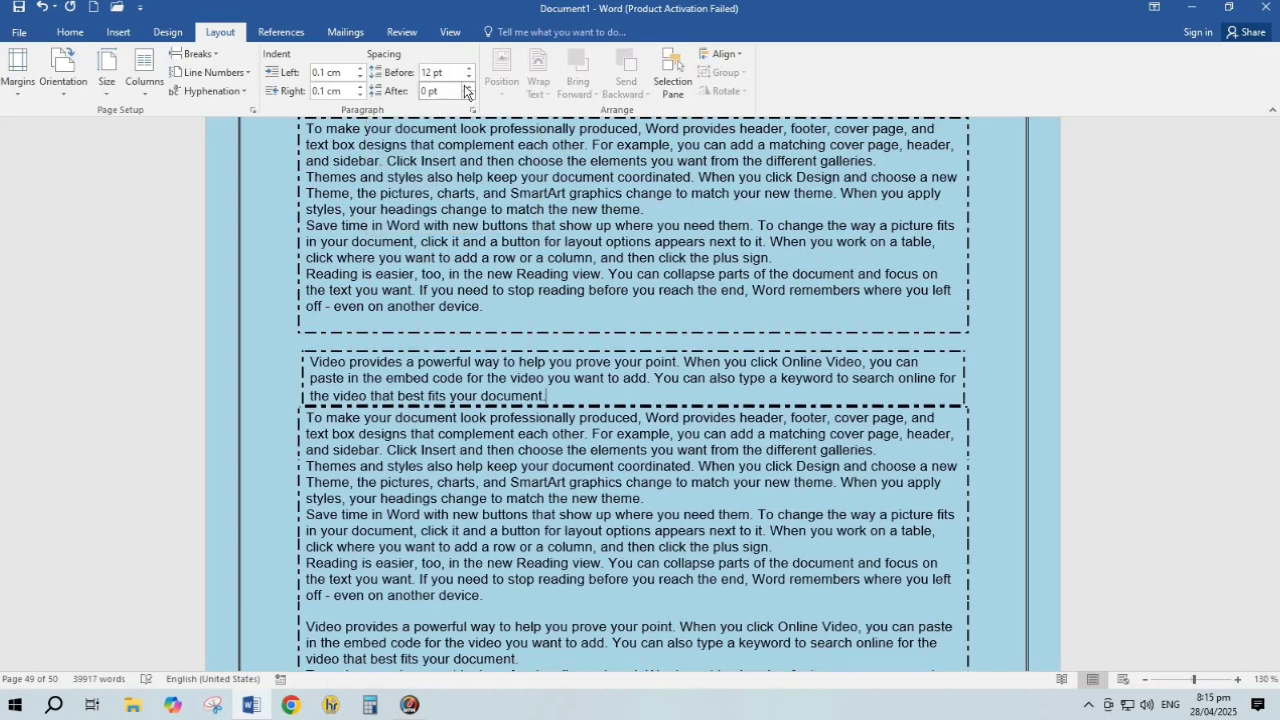
click(467, 87)
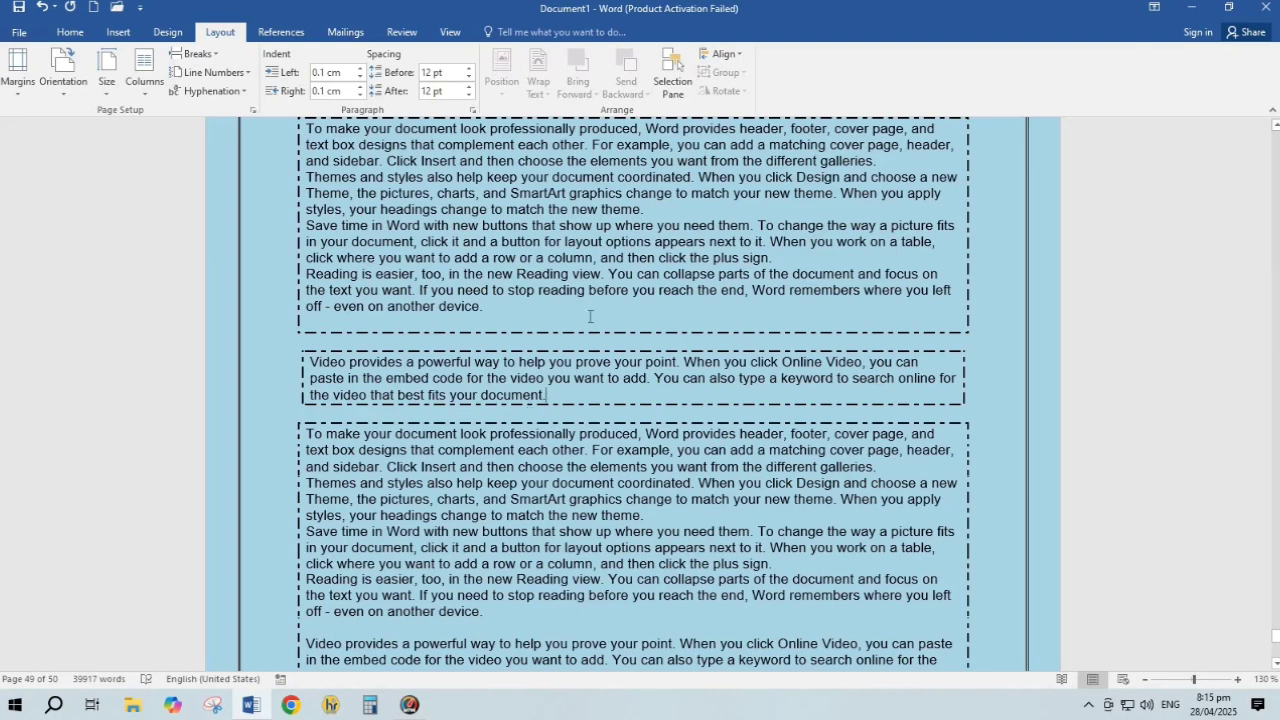
Apply the Narrow margins preset to the document, with 1.27 cm on every side.
click(640, 209)
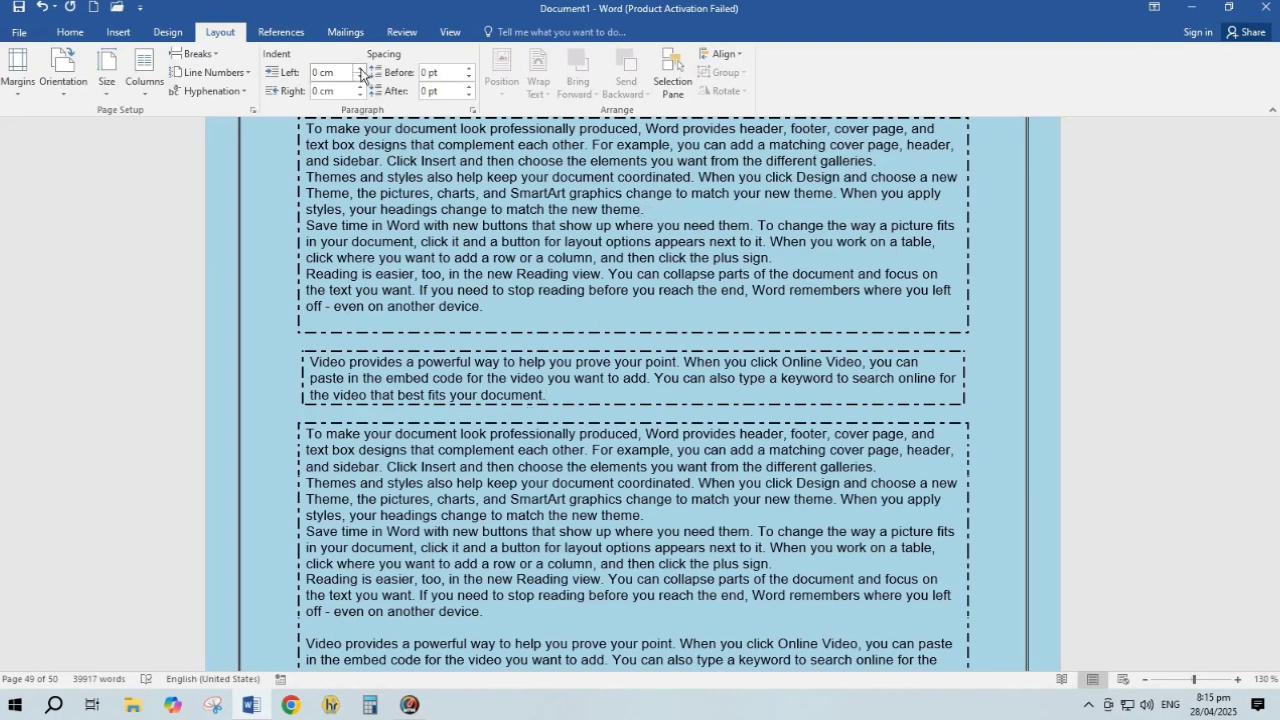
scroll(752, 245, up, 10)
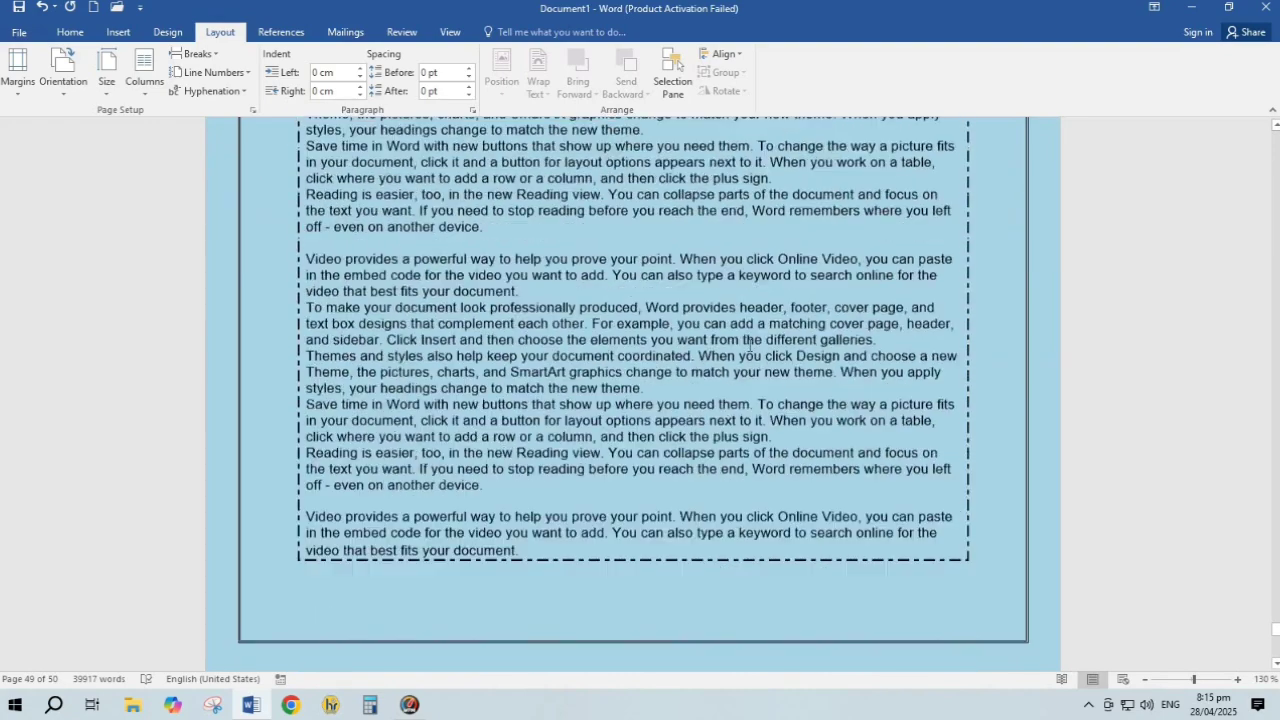
scroll(748, 343, down, 9)
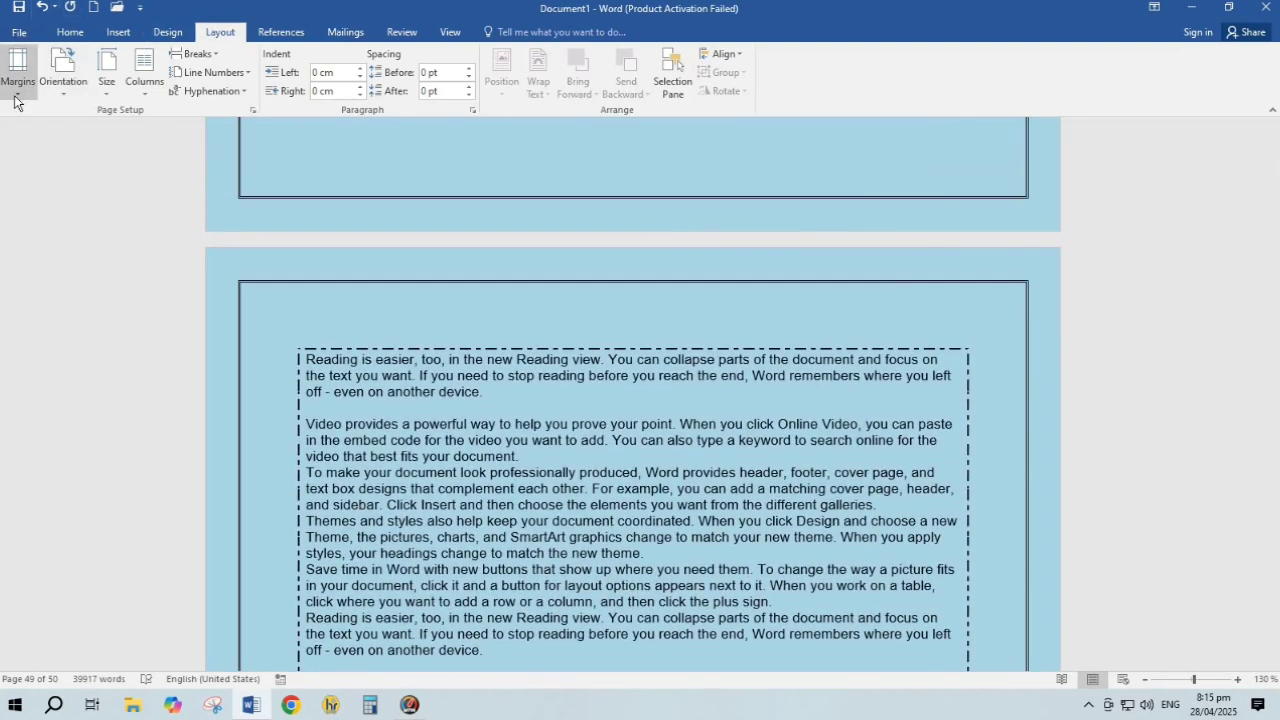
click(15, 98)
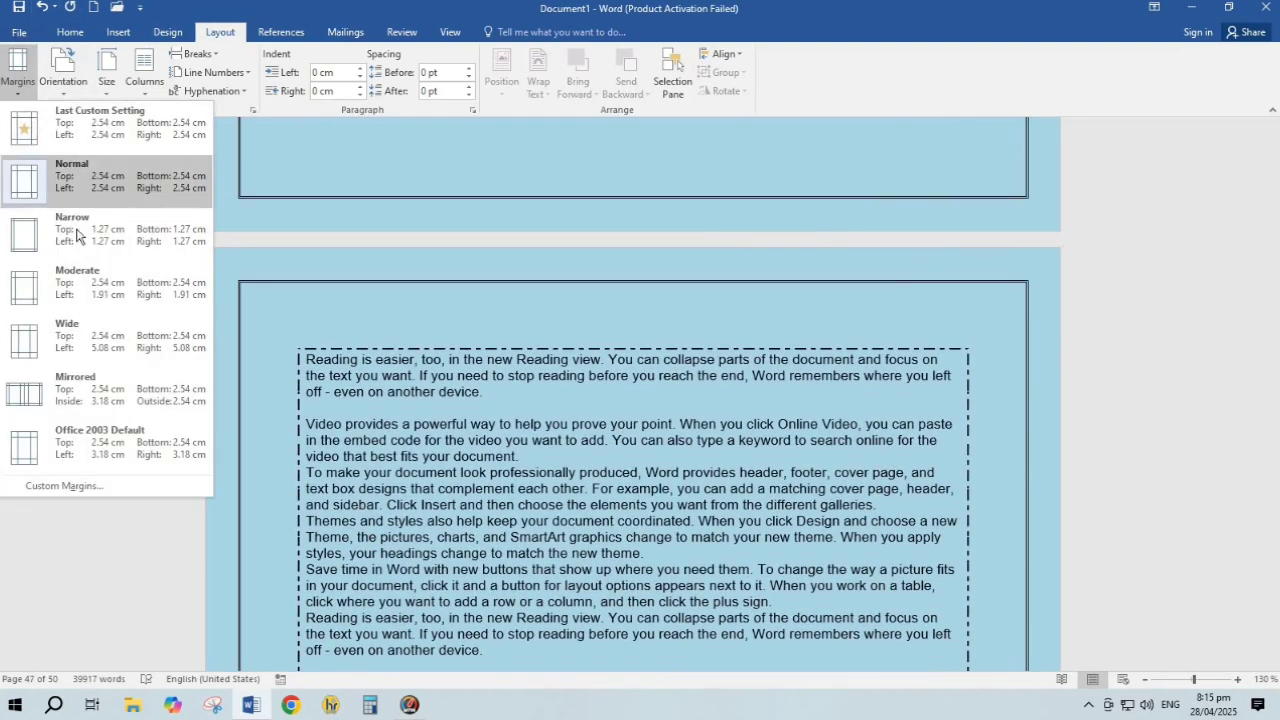
click(77, 235)
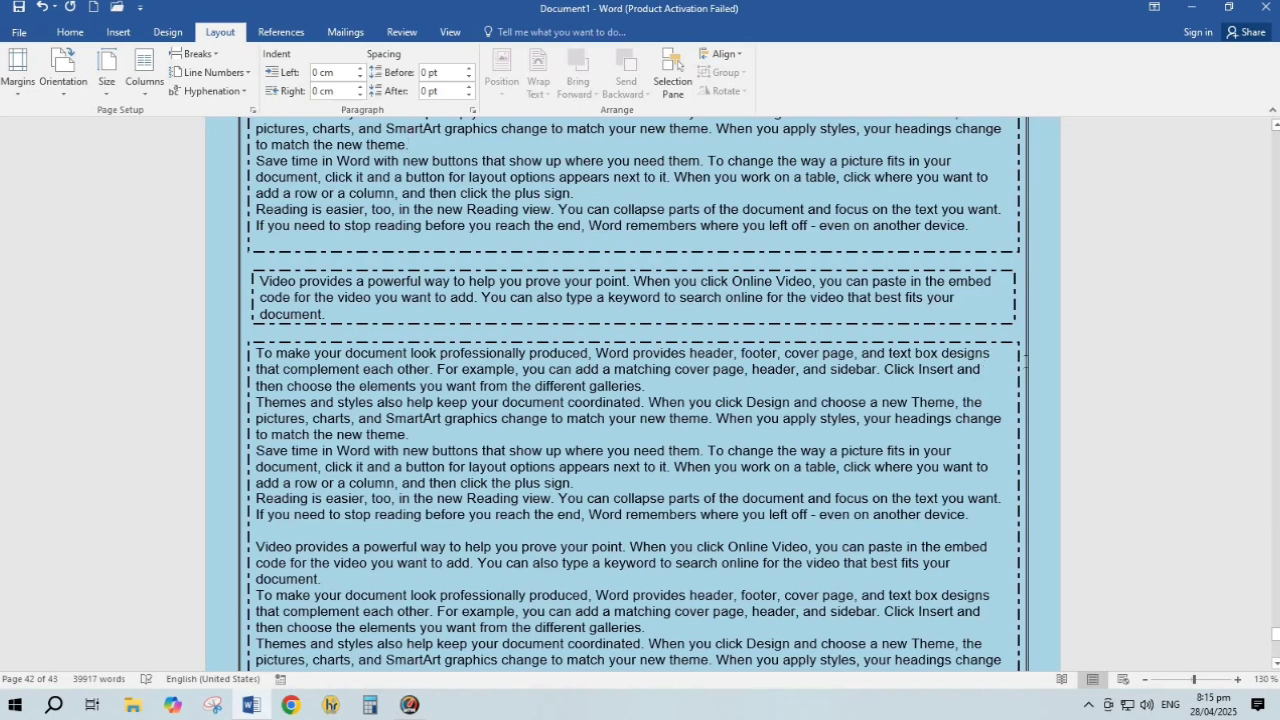
Try the Moderate margins preset and then the Wide preset on the document.
click(14, 84)
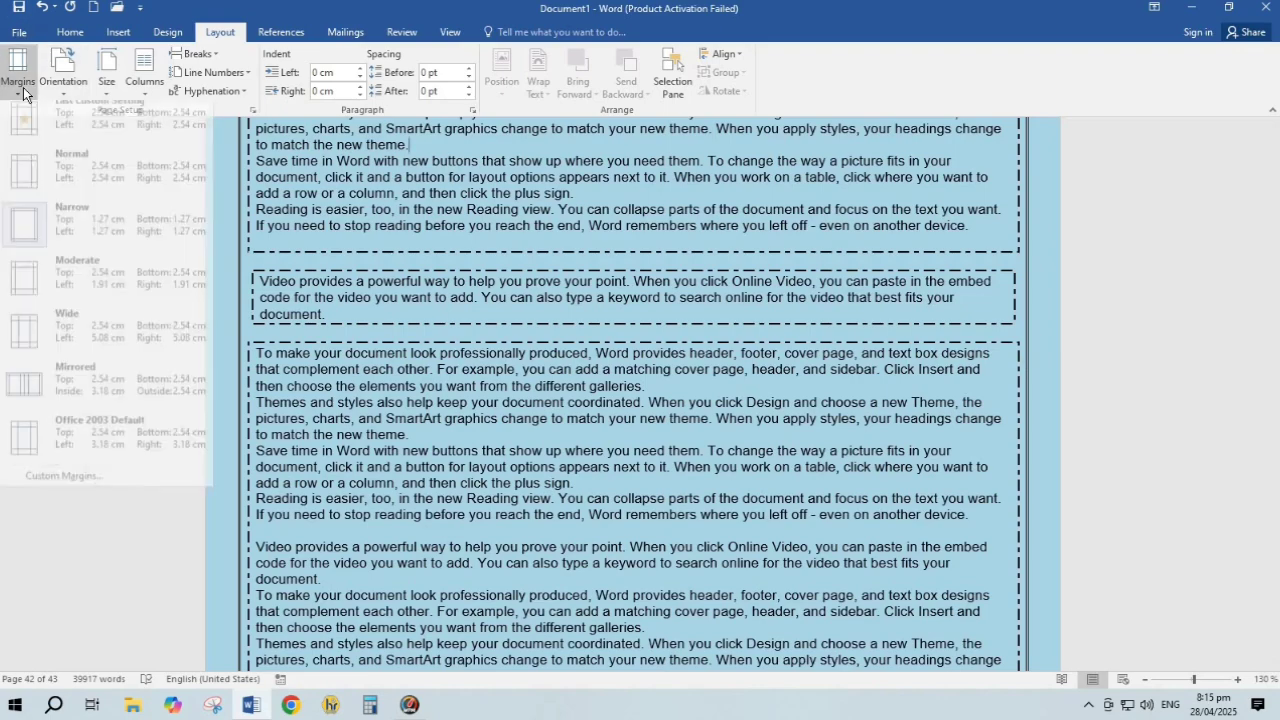
click(78, 287)
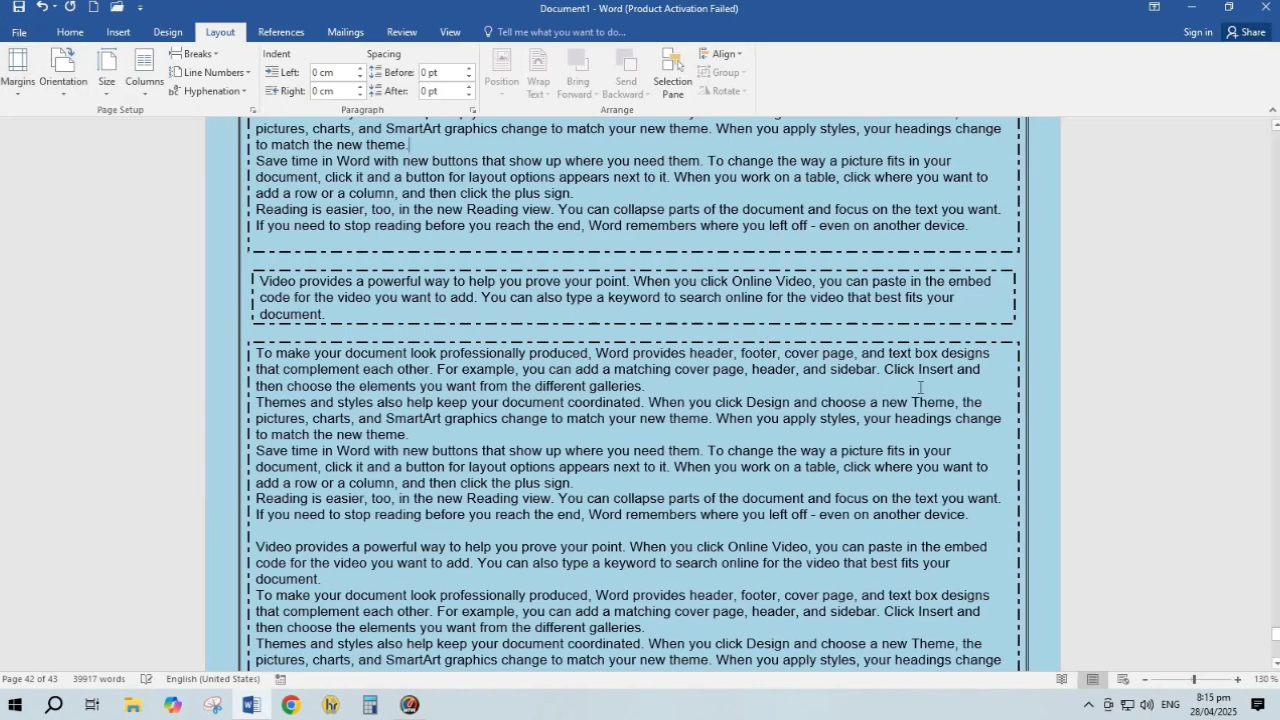
click(20, 75)
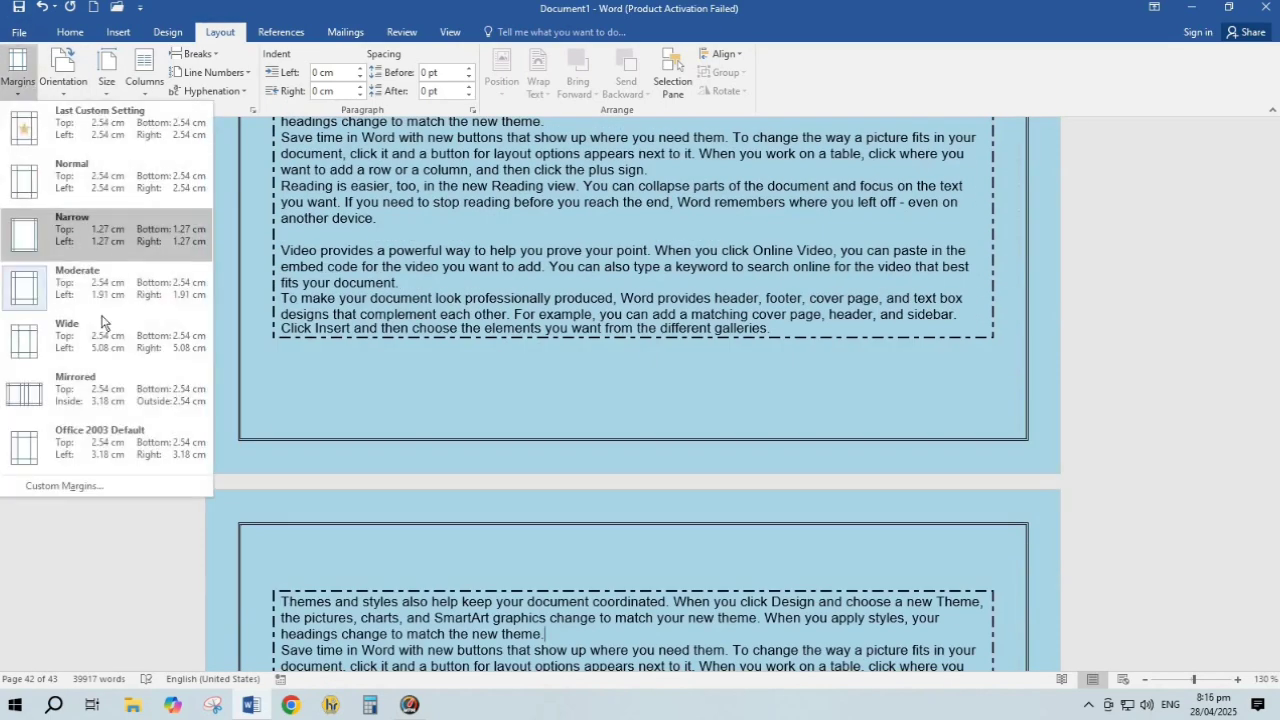
click(103, 321)
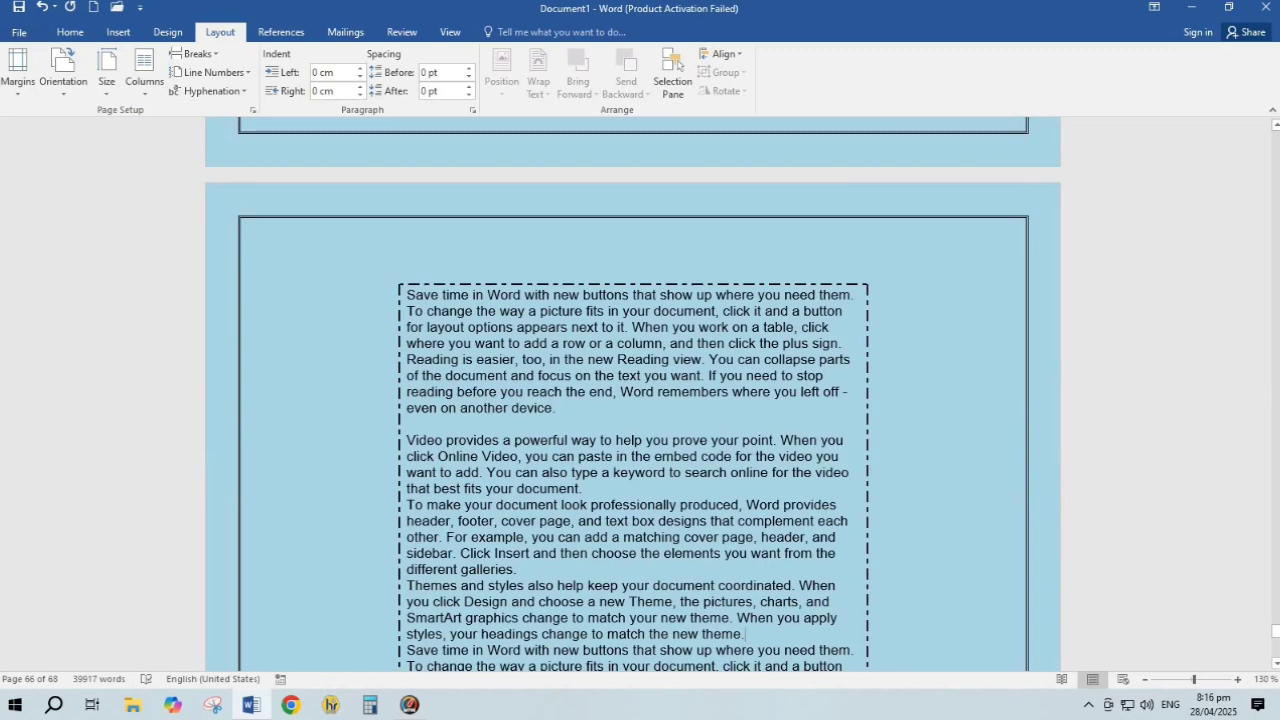
Try the Mirrored margins preset, then restore the Normal margins of 2.54 cm on all sides.
click(20, 75)
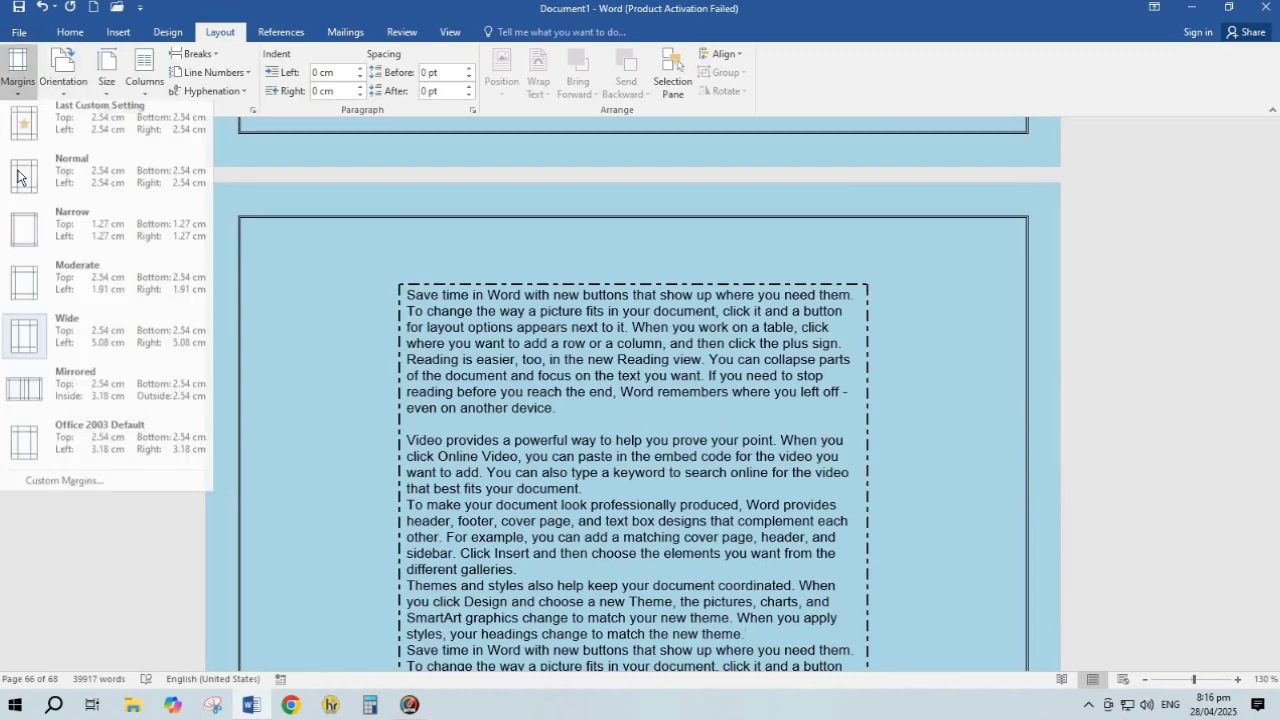
click(70, 400)
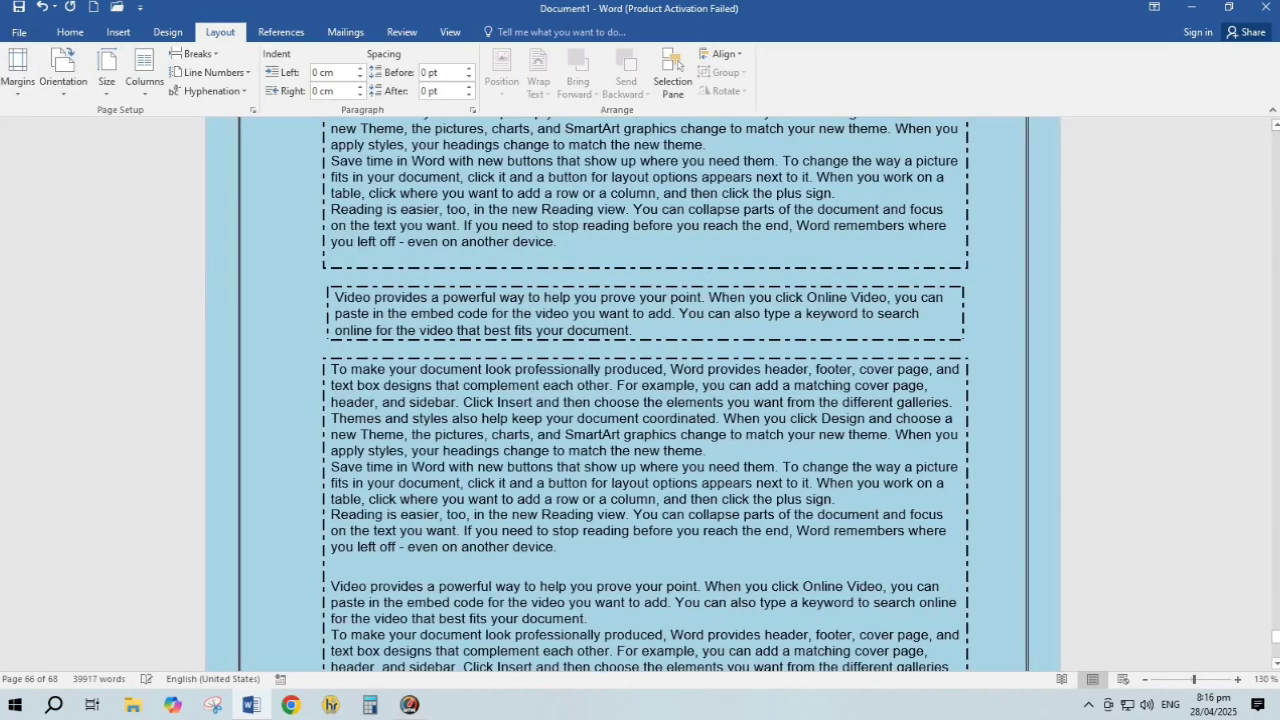
click(15, 92)
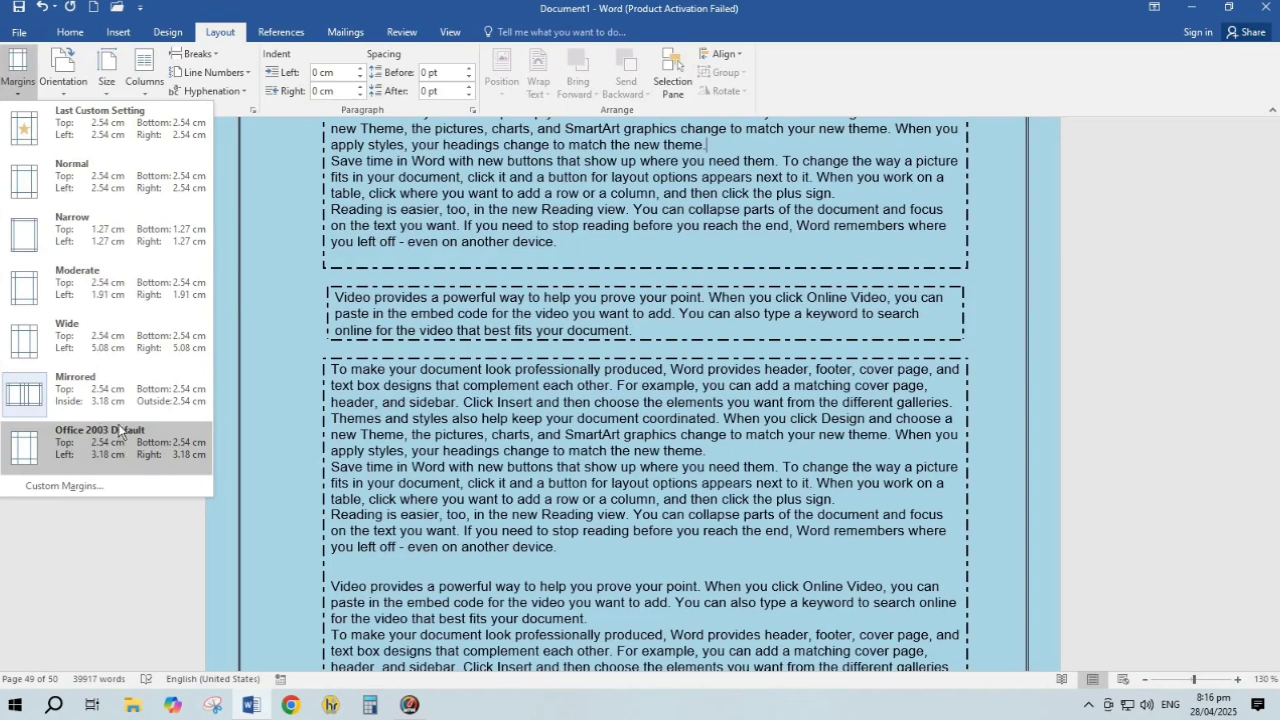
click(115, 180)
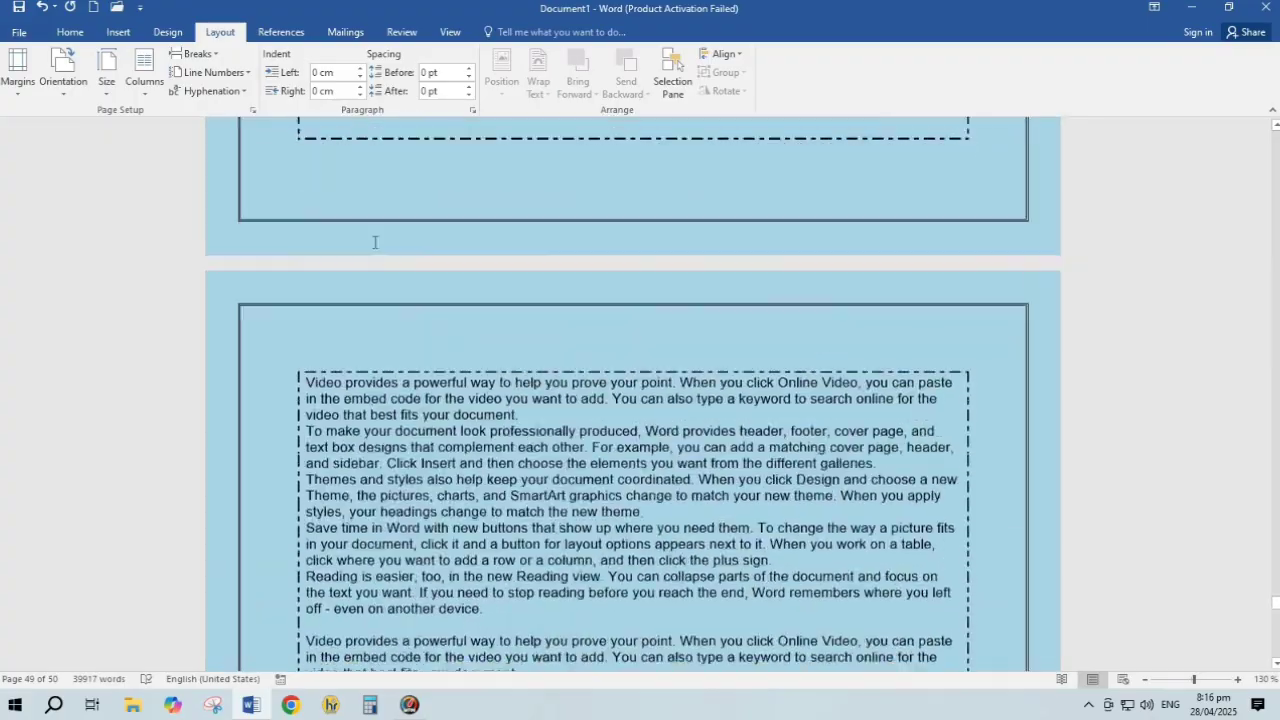
Return to the document's first page and display the ruler.
drag(1276, 598, 1276, 128)
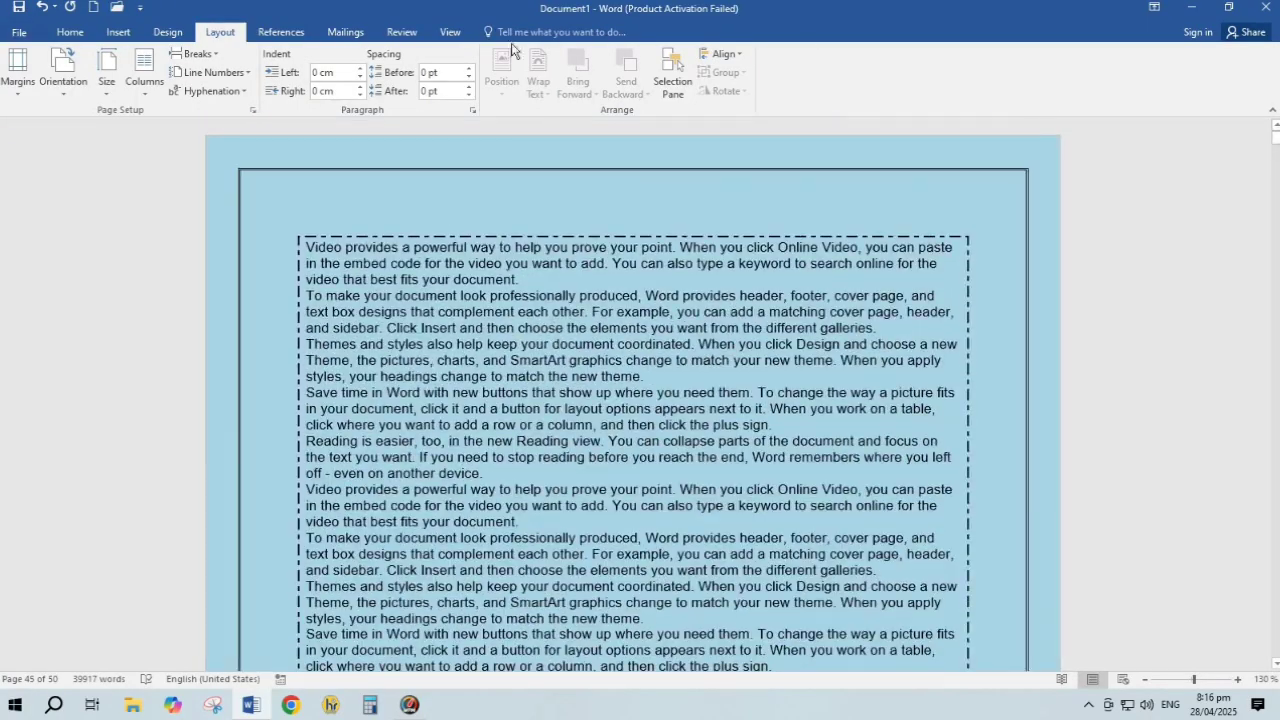
click(450, 32)
click(187, 56)
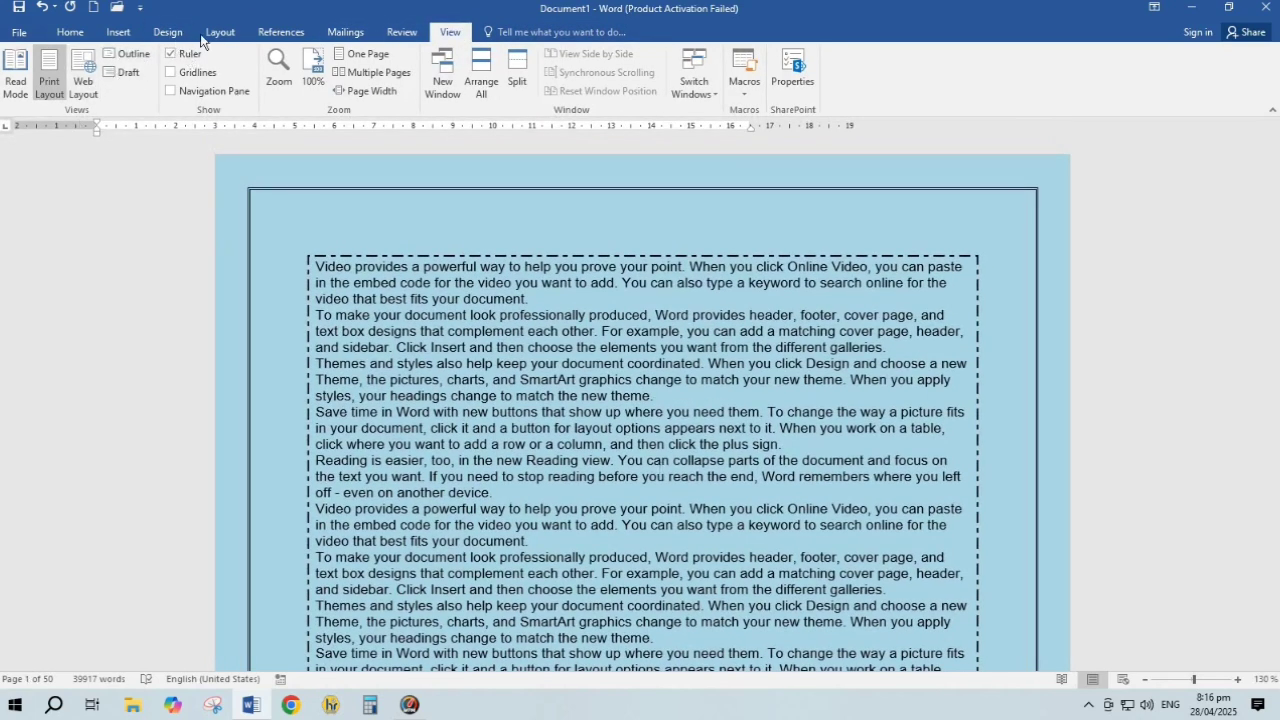
Increase the right indent of the "Themes and styles also help" paragraph near the start of page 49 by about 0.5 cm.
click(219, 32)
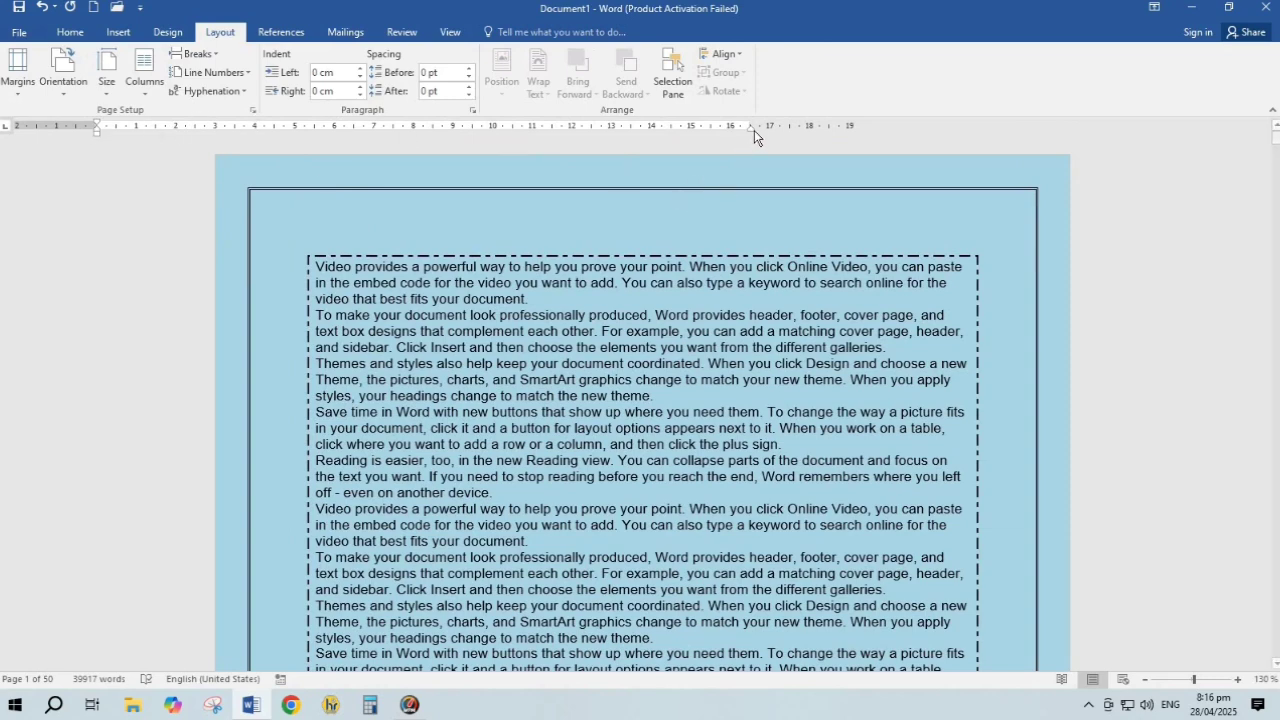
drag(748, 129, 736, 133)
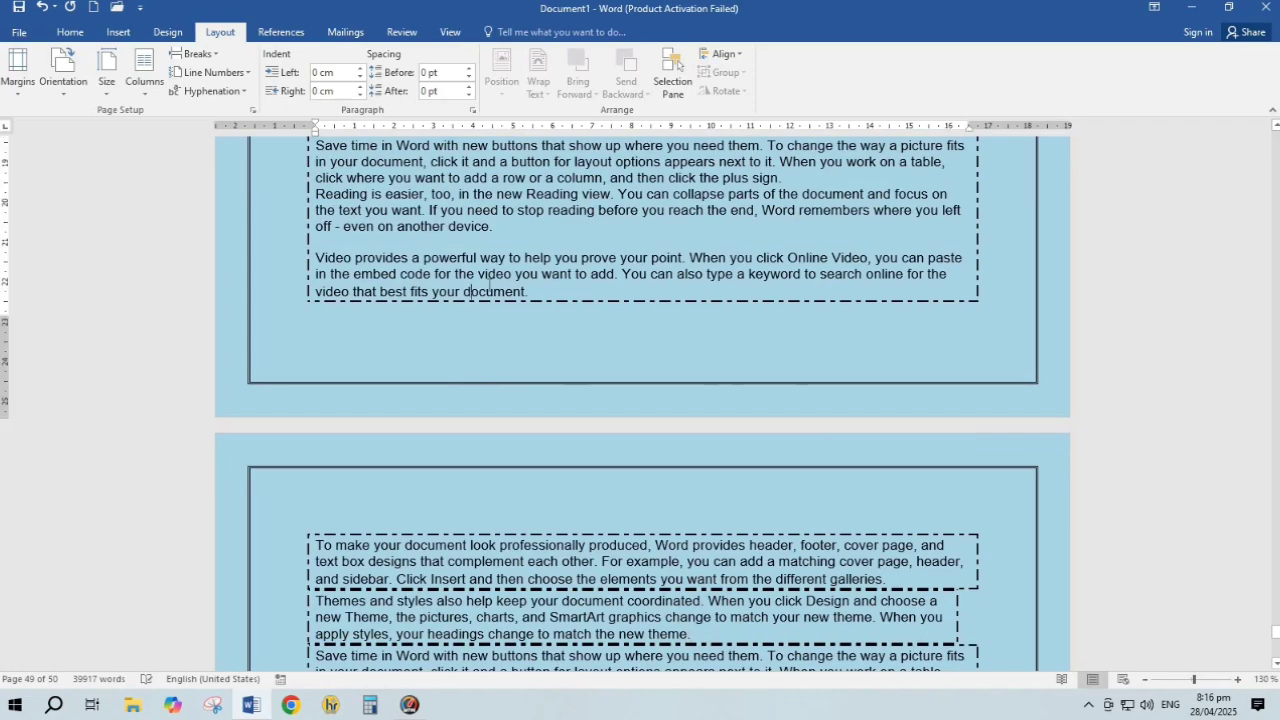
key(ctrl+z)
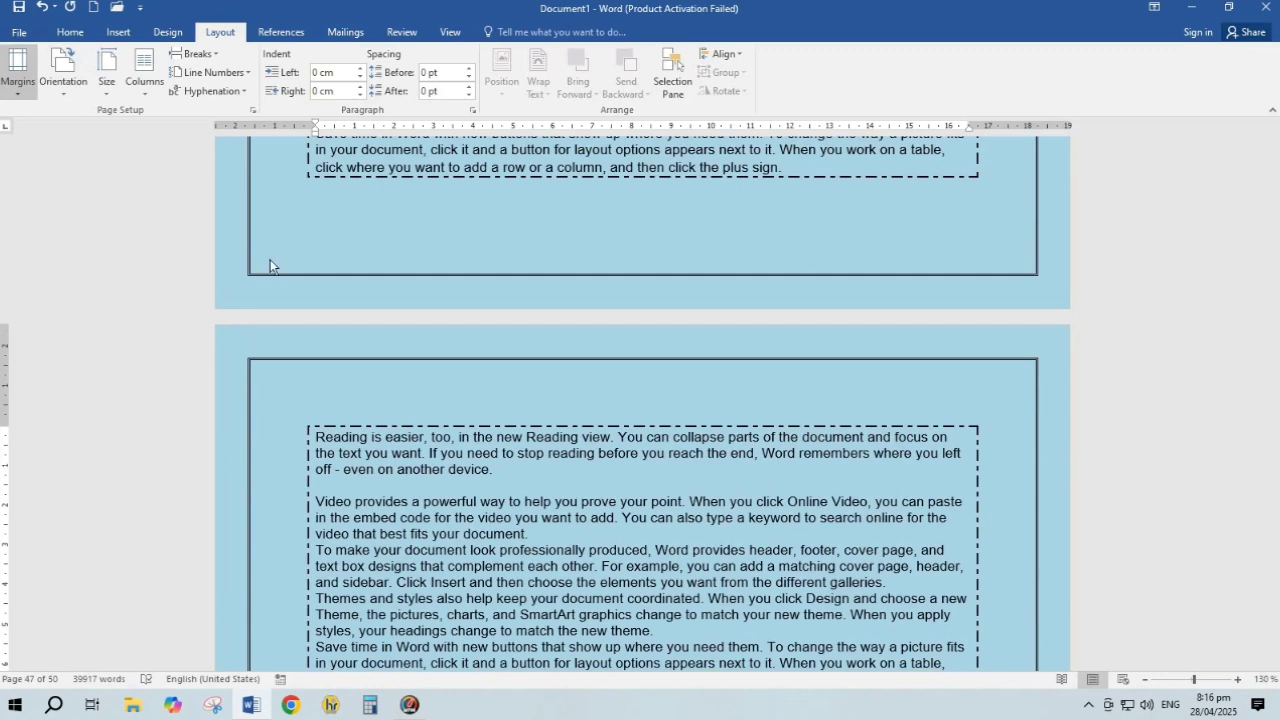
Try Landscape orientation with the document viewed at 80% zoom, then set the pages back to Portrait.
scroll(586, 294, down, 5)
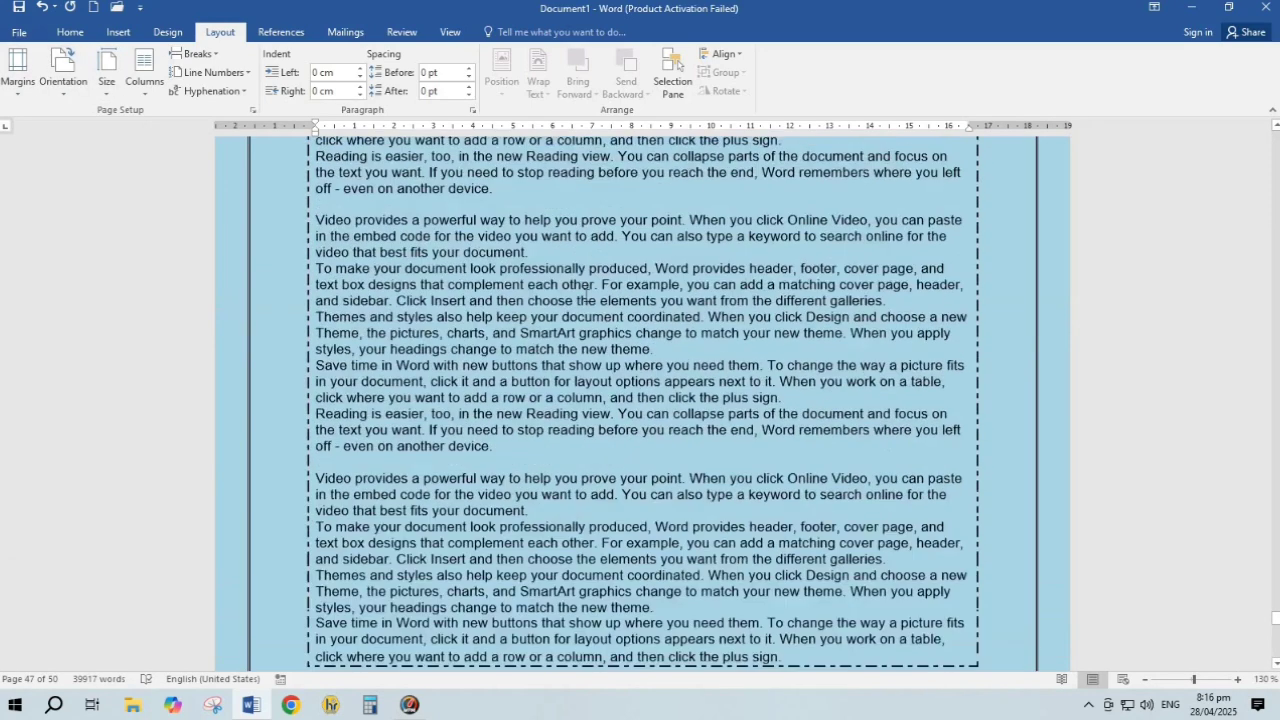
scroll(586, 287, up, 3)
click(63, 78)
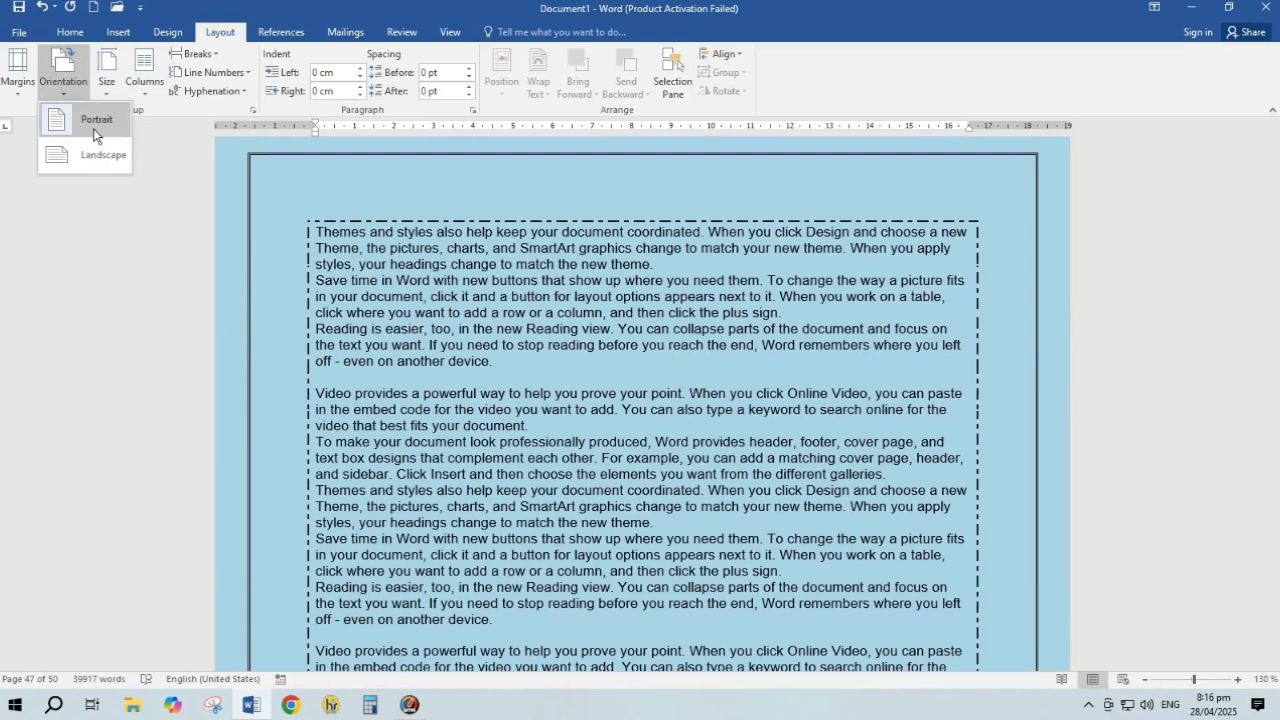
click(1145, 680)
click(1145, 680)
click(1145, 680)
click(1145, 680)
click(1145, 680)
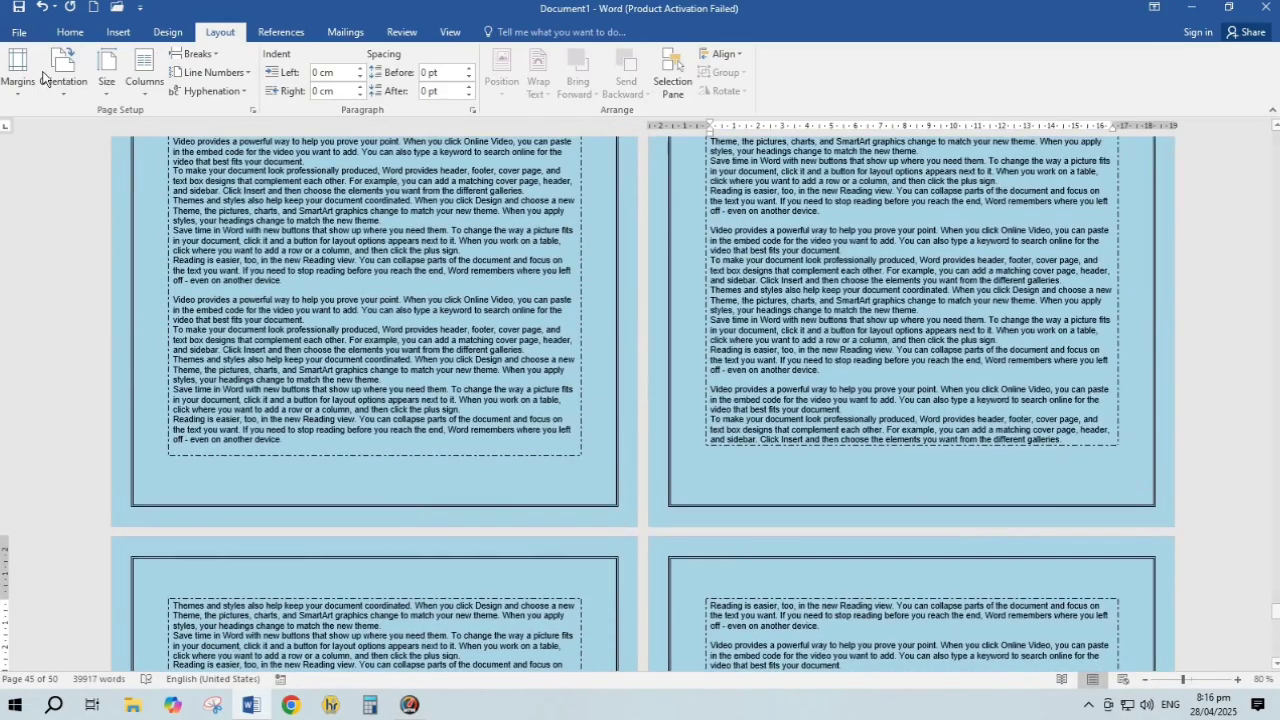
click(43, 76)
click(92, 158)
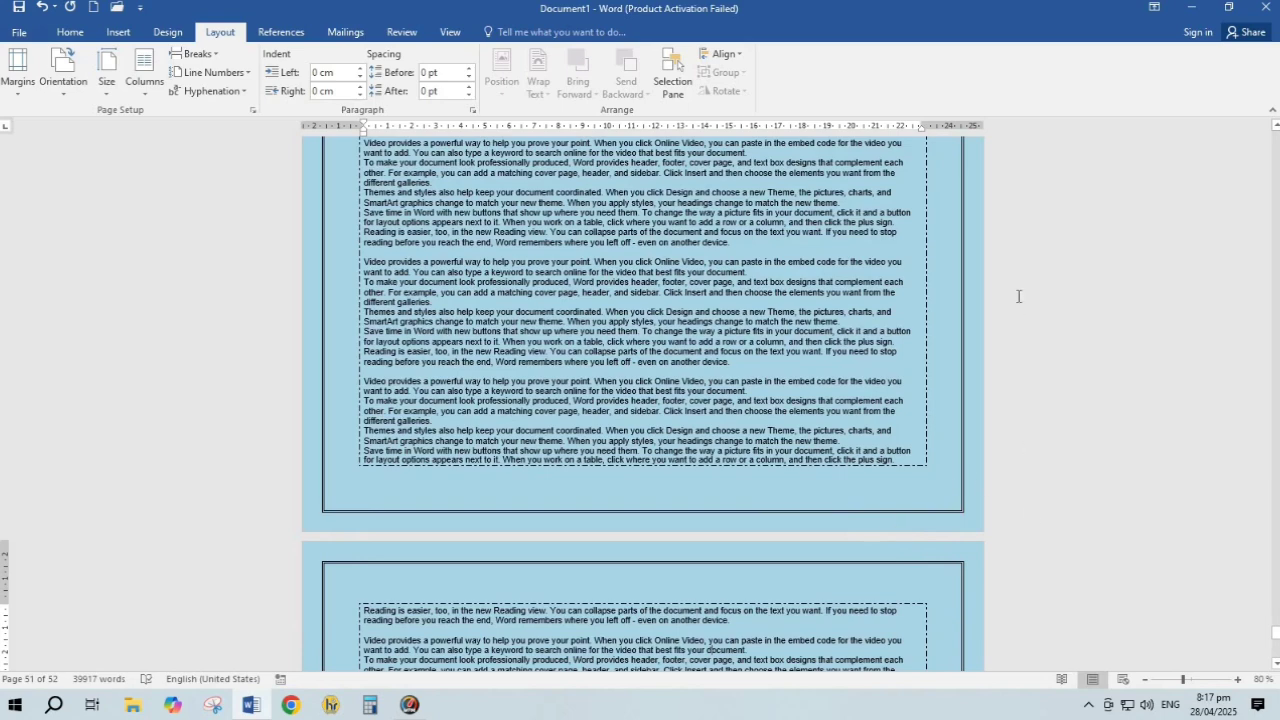
click(65, 97)
click(91, 128)
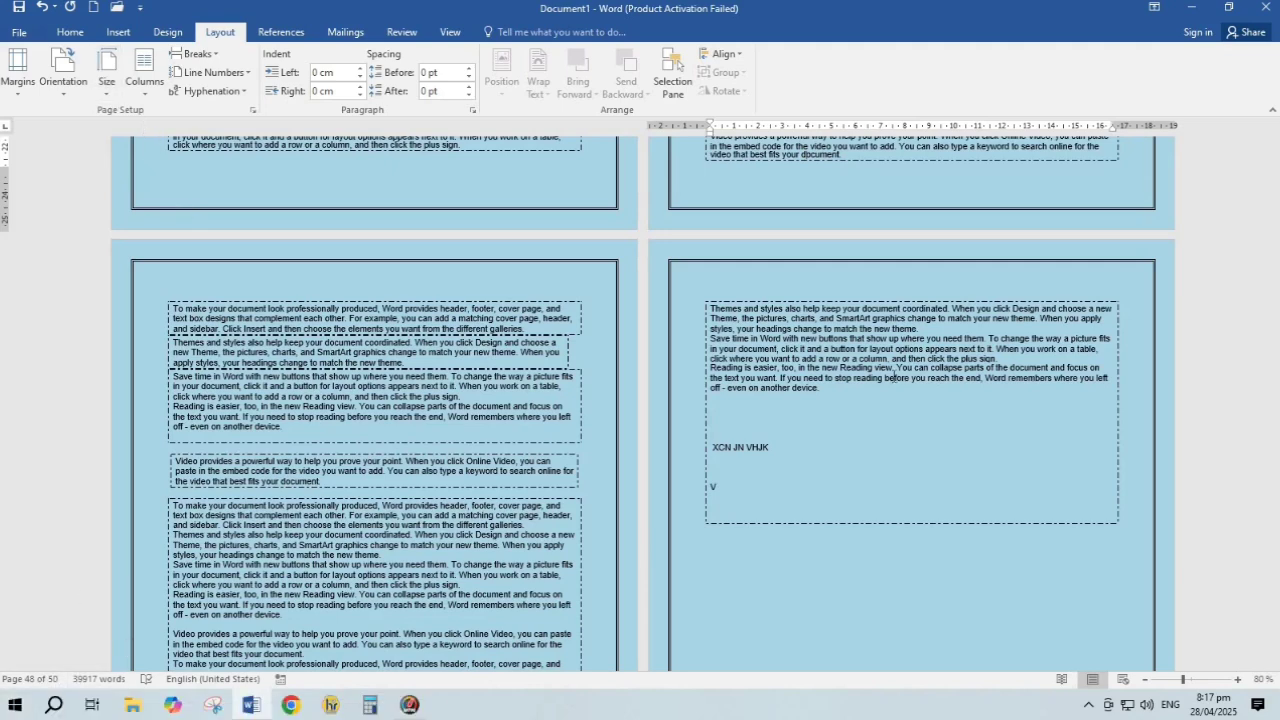
Examine the available paper sizes for the document.
scroll(737, 474, down, 3)
scroll(737, 474, up, 2)
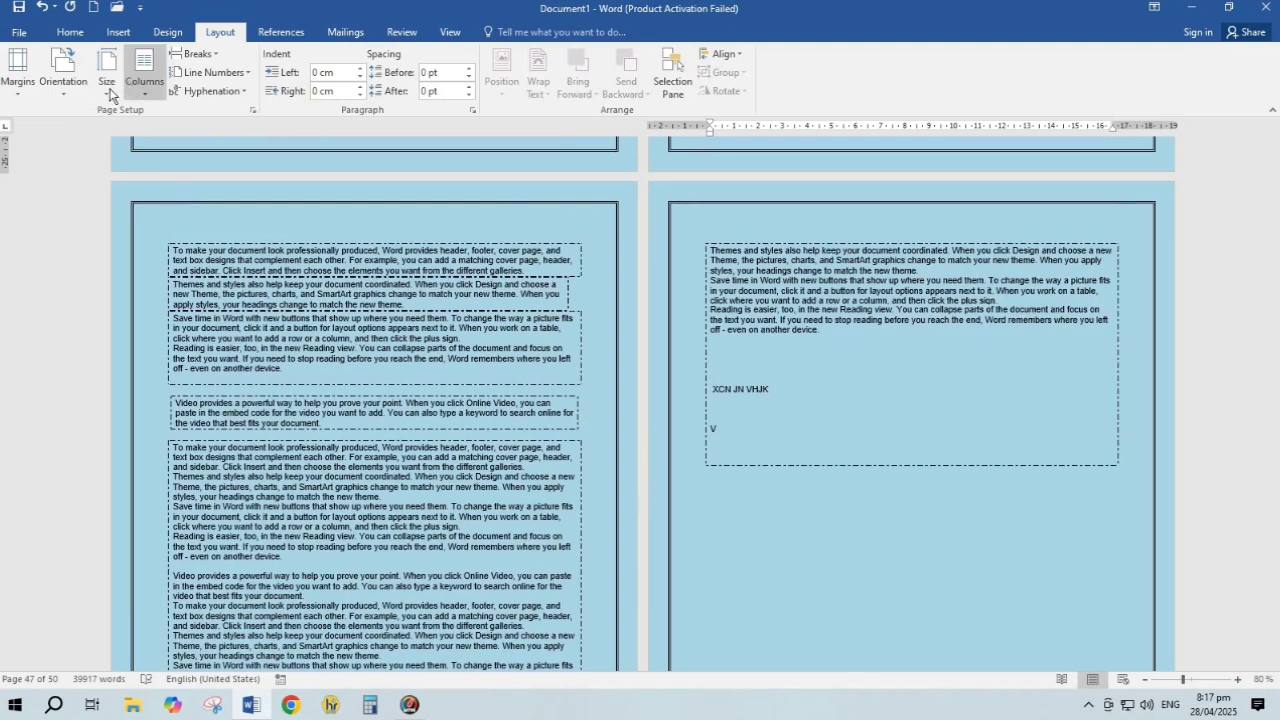
click(108, 90)
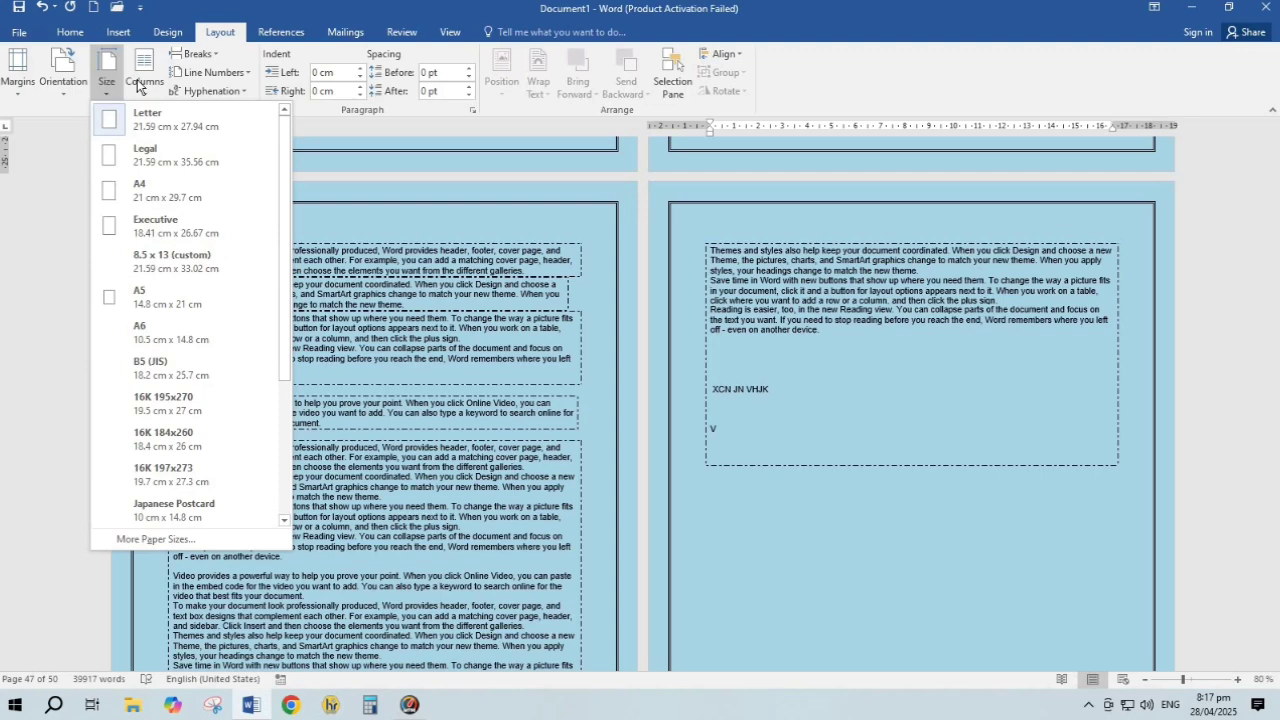
Set the document's paper size to A4 and look back through the resized pages.
click(128, 198)
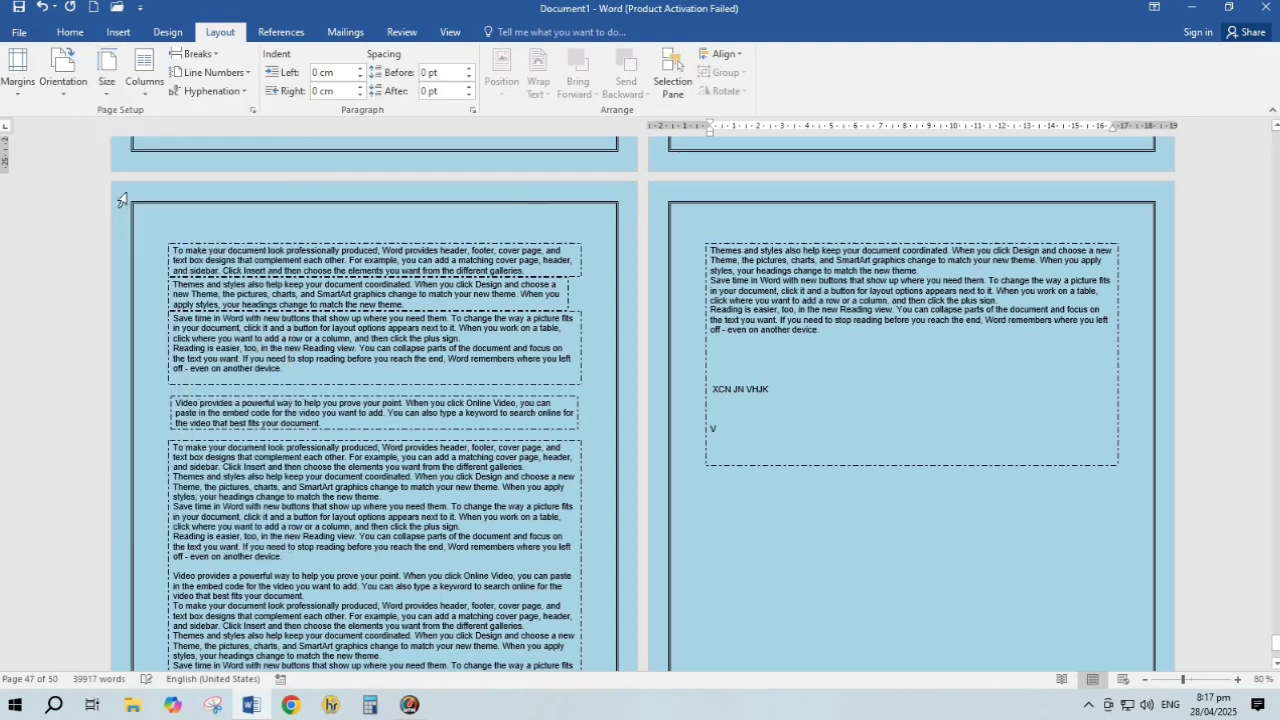
click(864, 567)
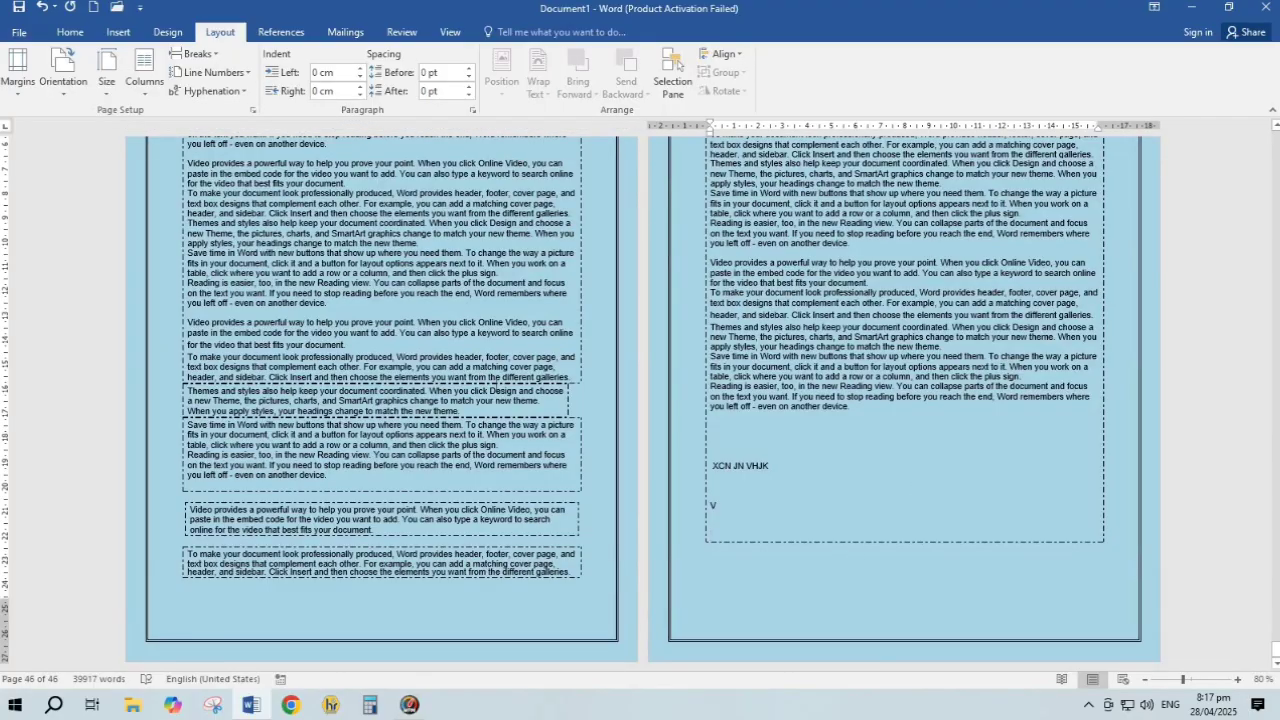
scroll(517, 245, up, 15)
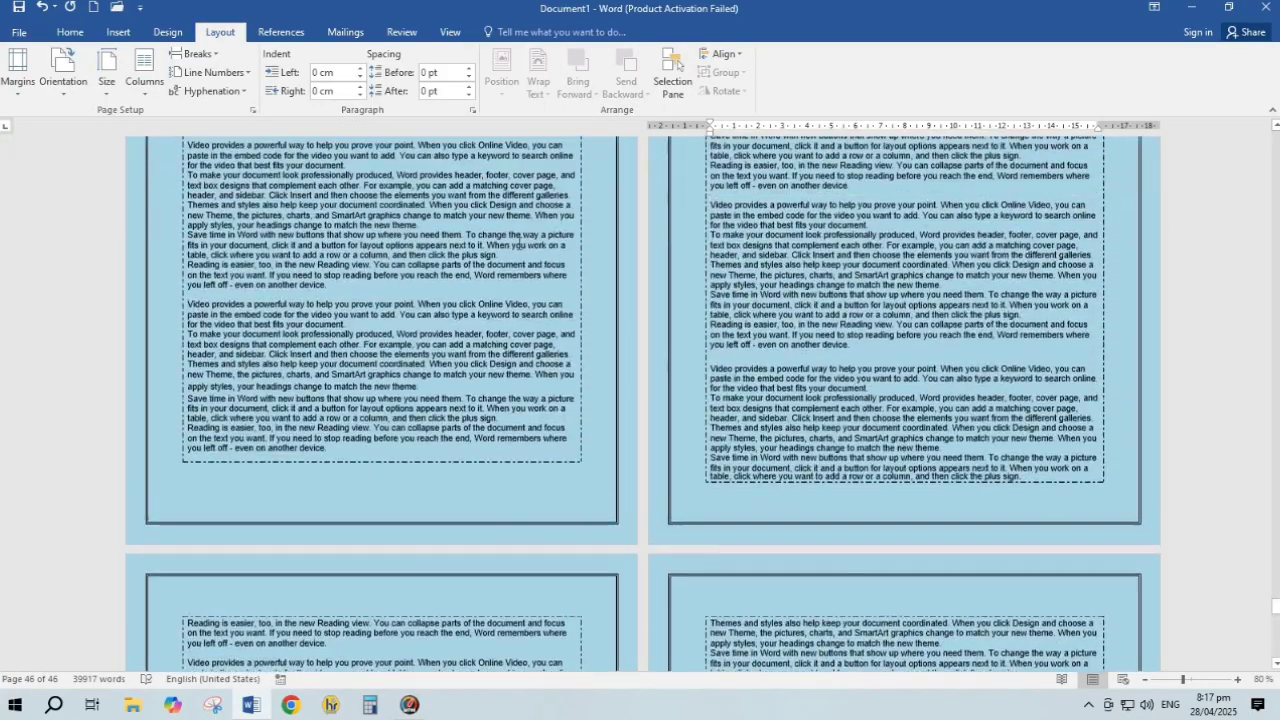
scroll(517, 245, up, 15)
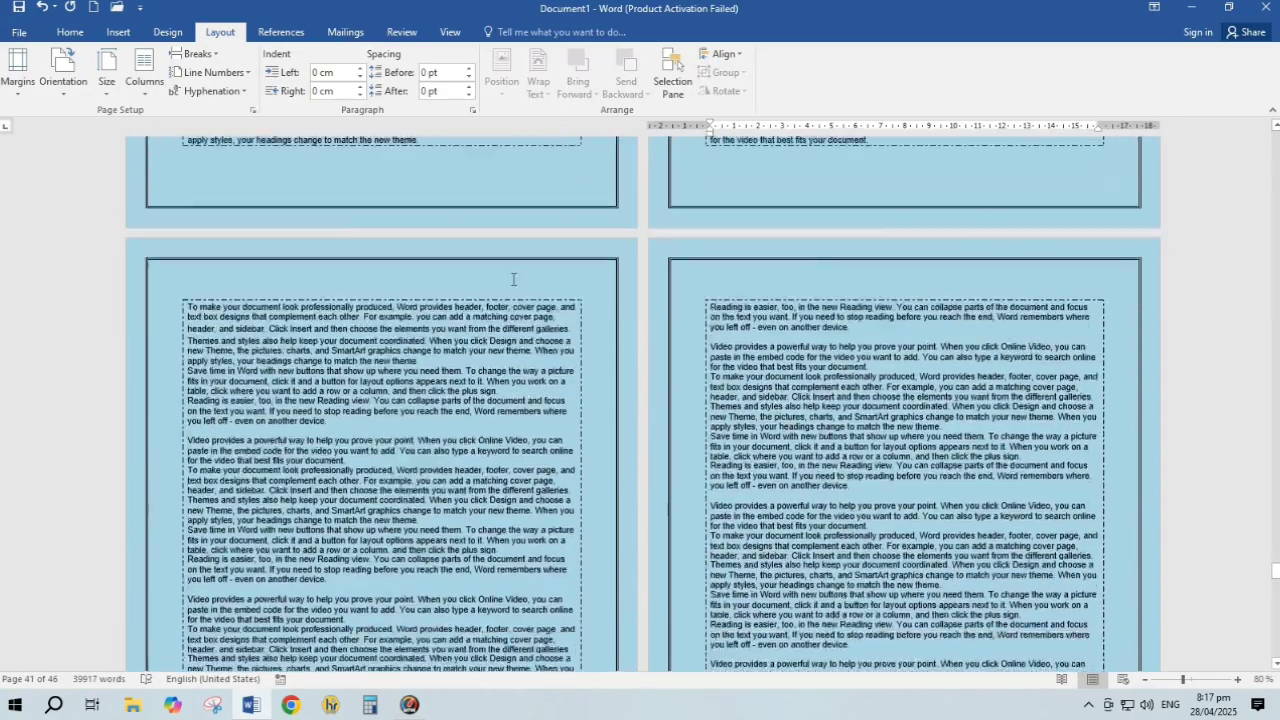
scroll(513, 280, up, 10)
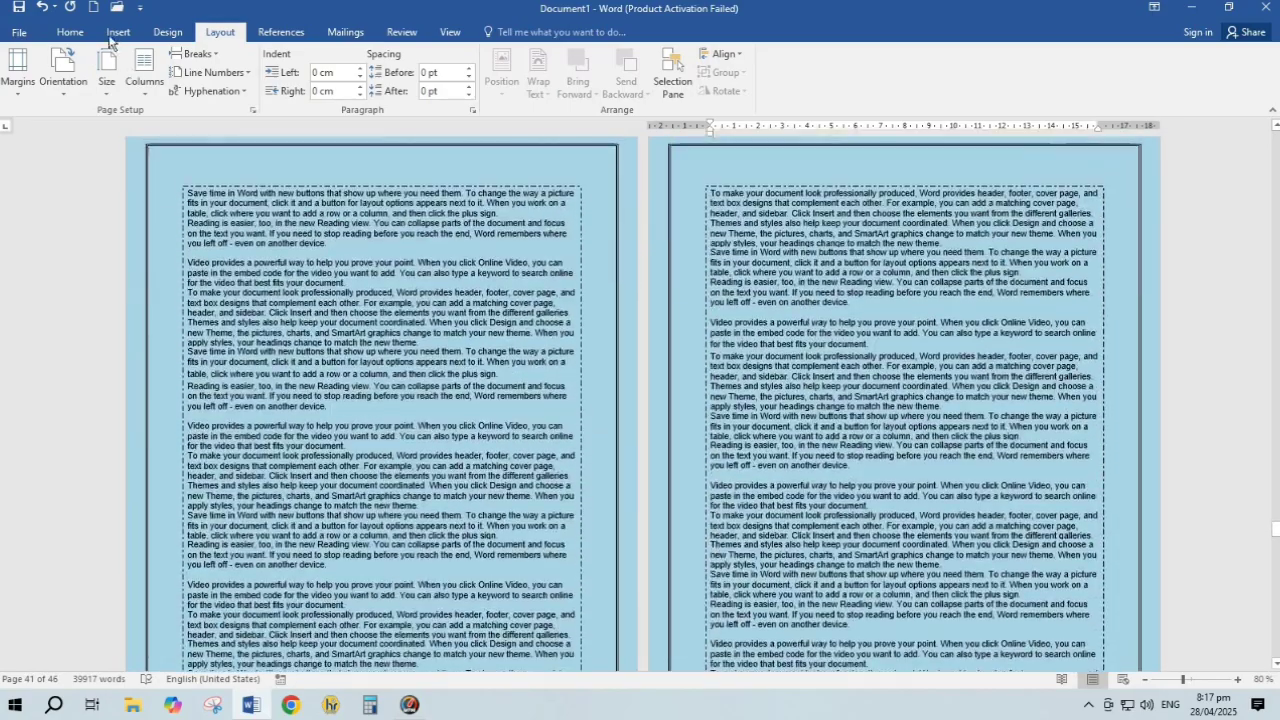
Try laying out the document text in two columns, then in three columns.
click(150, 88)
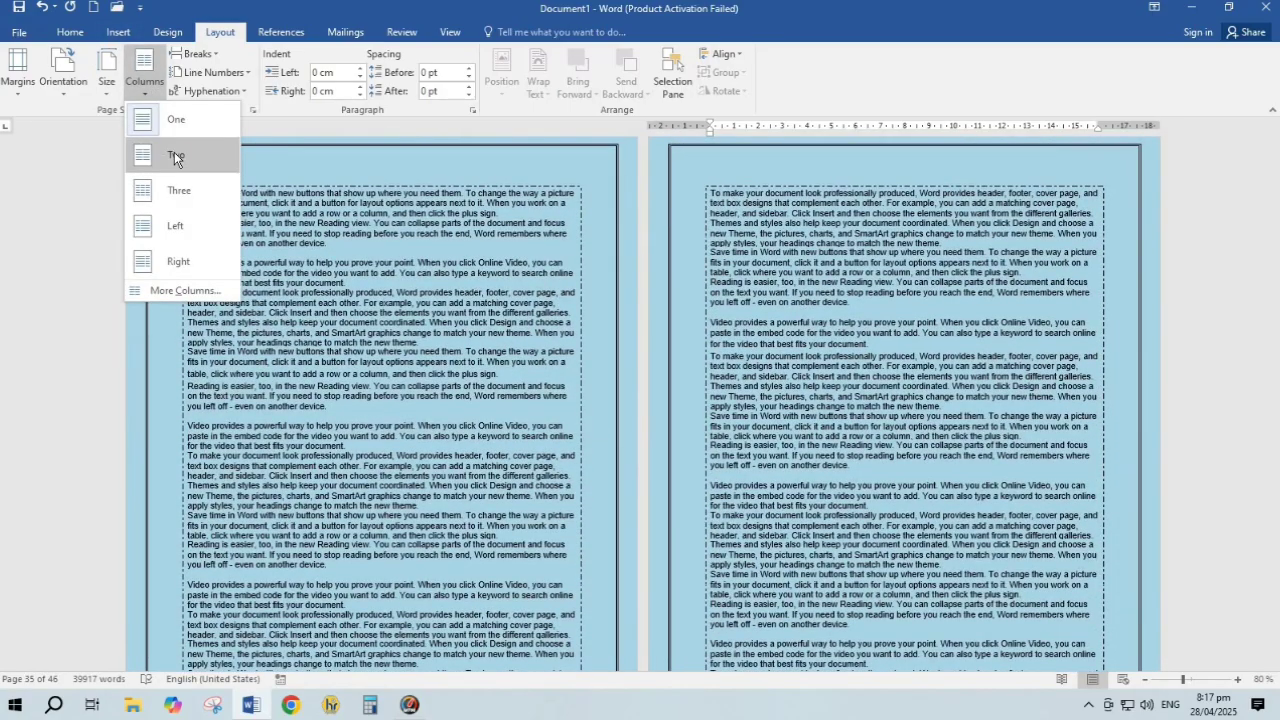
click(174, 155)
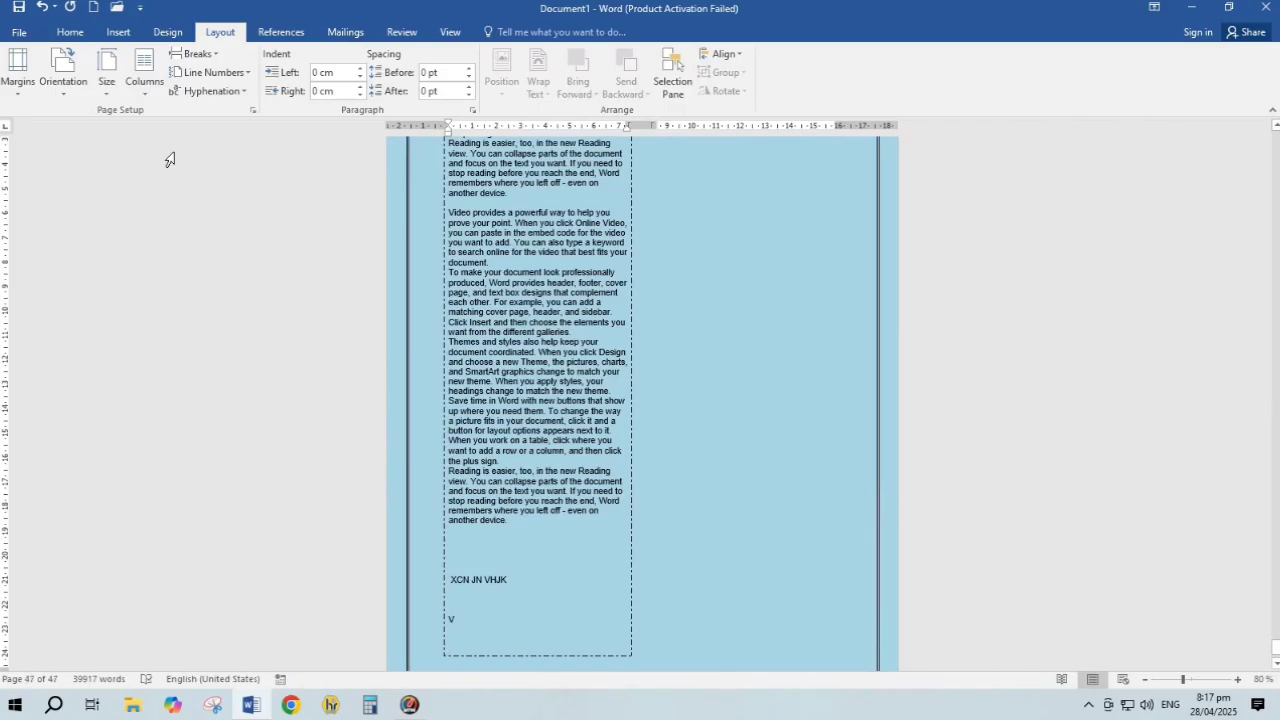
scroll(864, 583, up, 20)
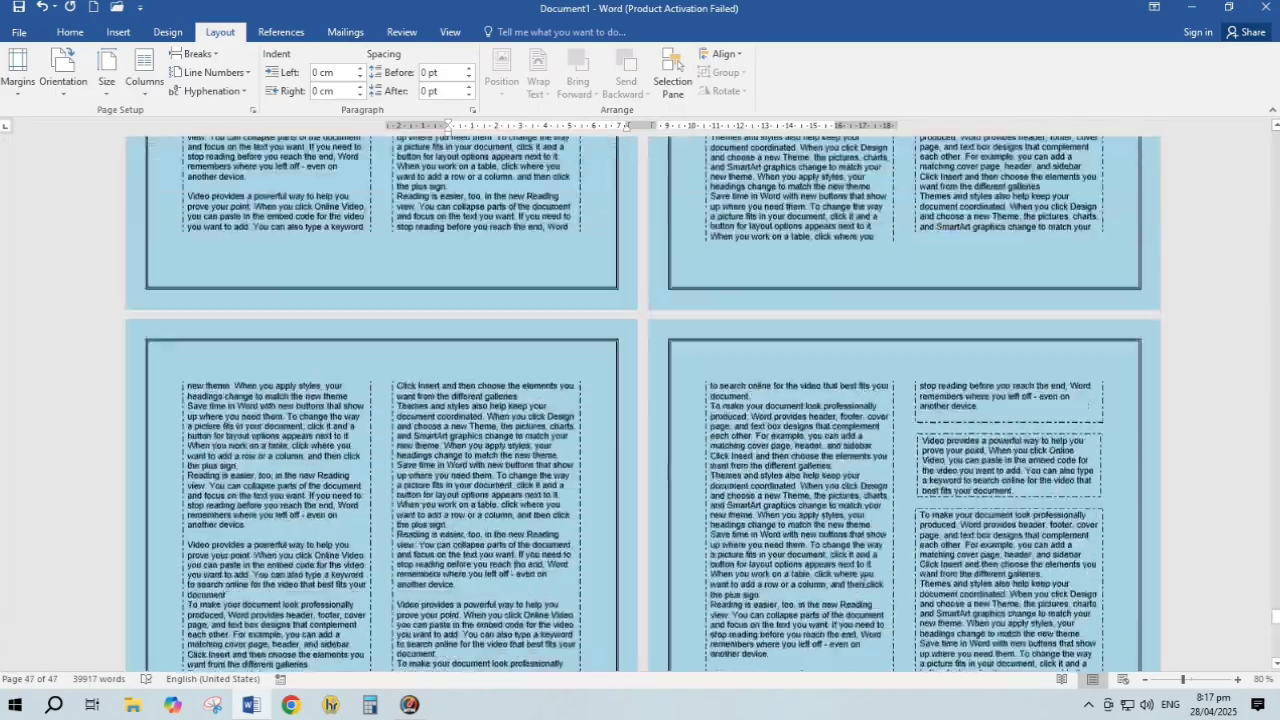
scroll(864, 583, up, 18)
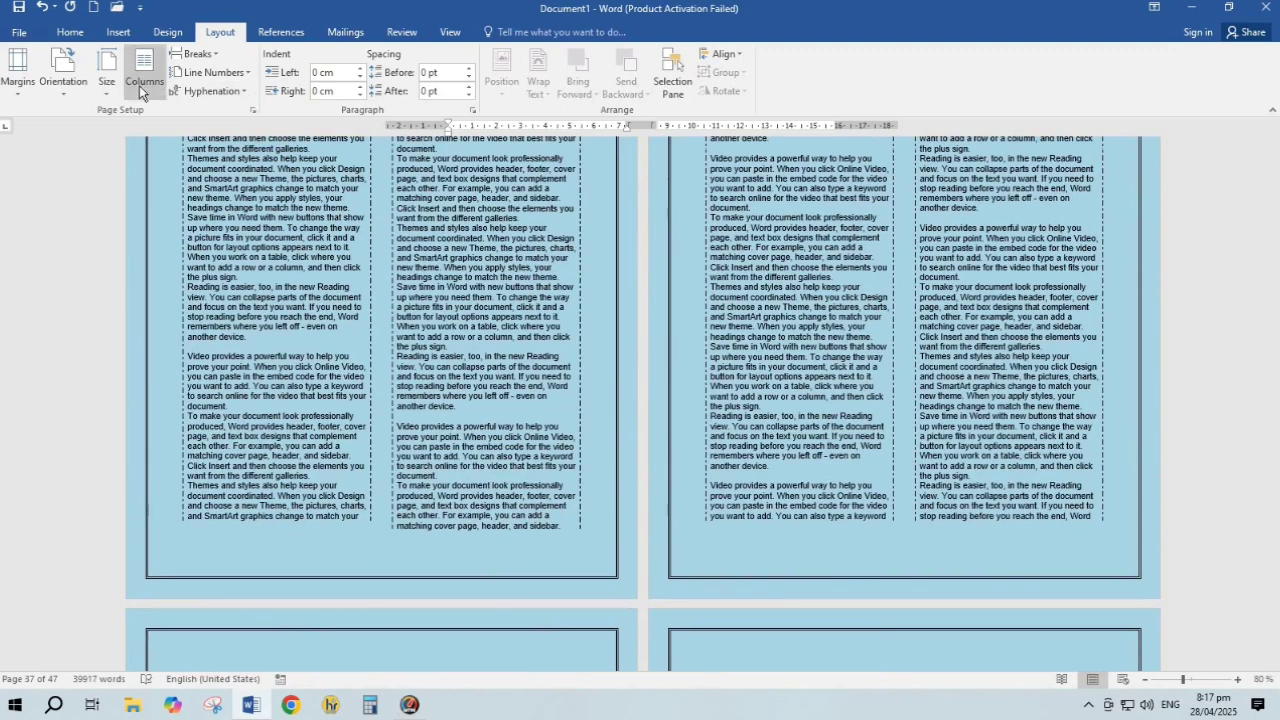
click(139, 85)
click(168, 193)
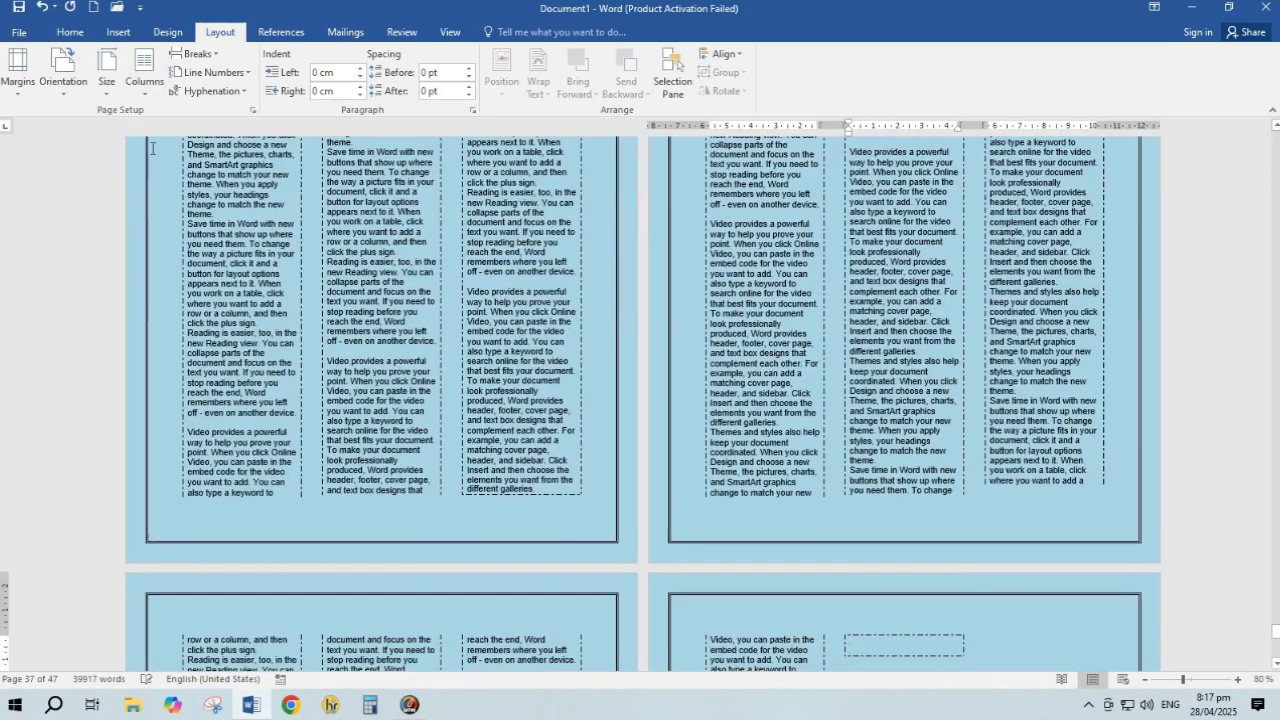
Try the Left column layout for the document, then the Right column layout.
click(151, 100)
click(168, 185)
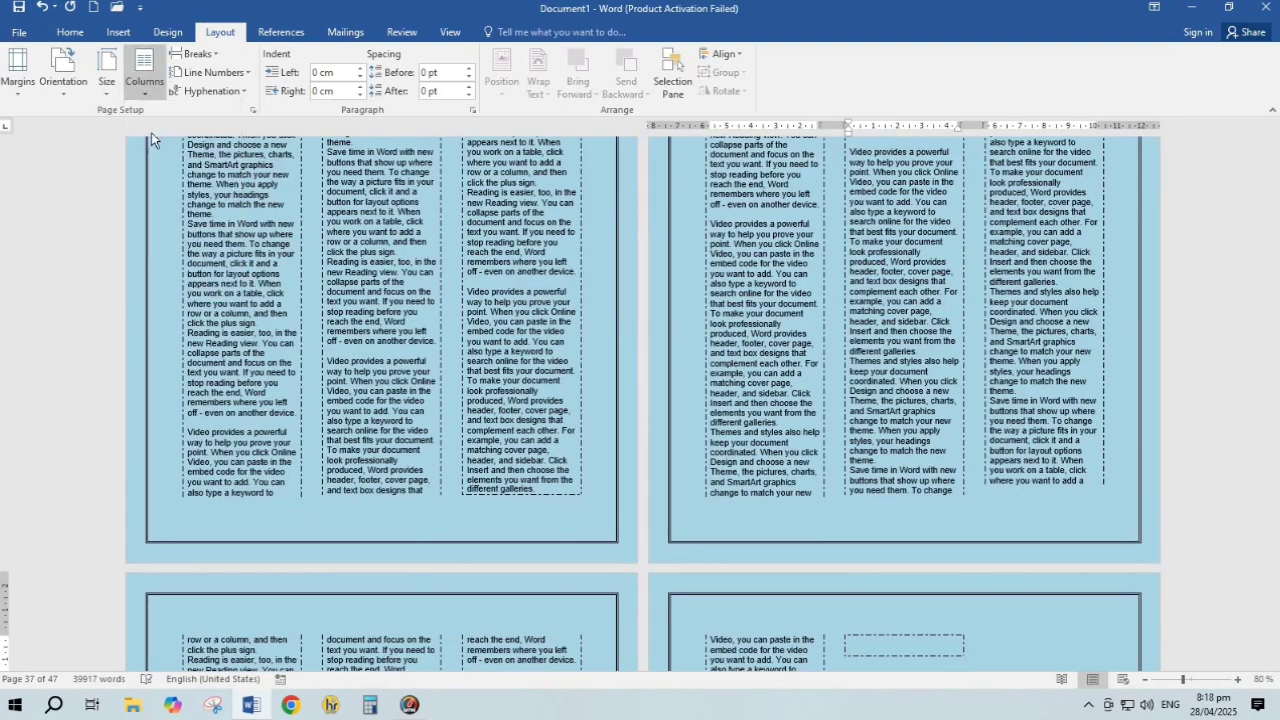
click(152, 89)
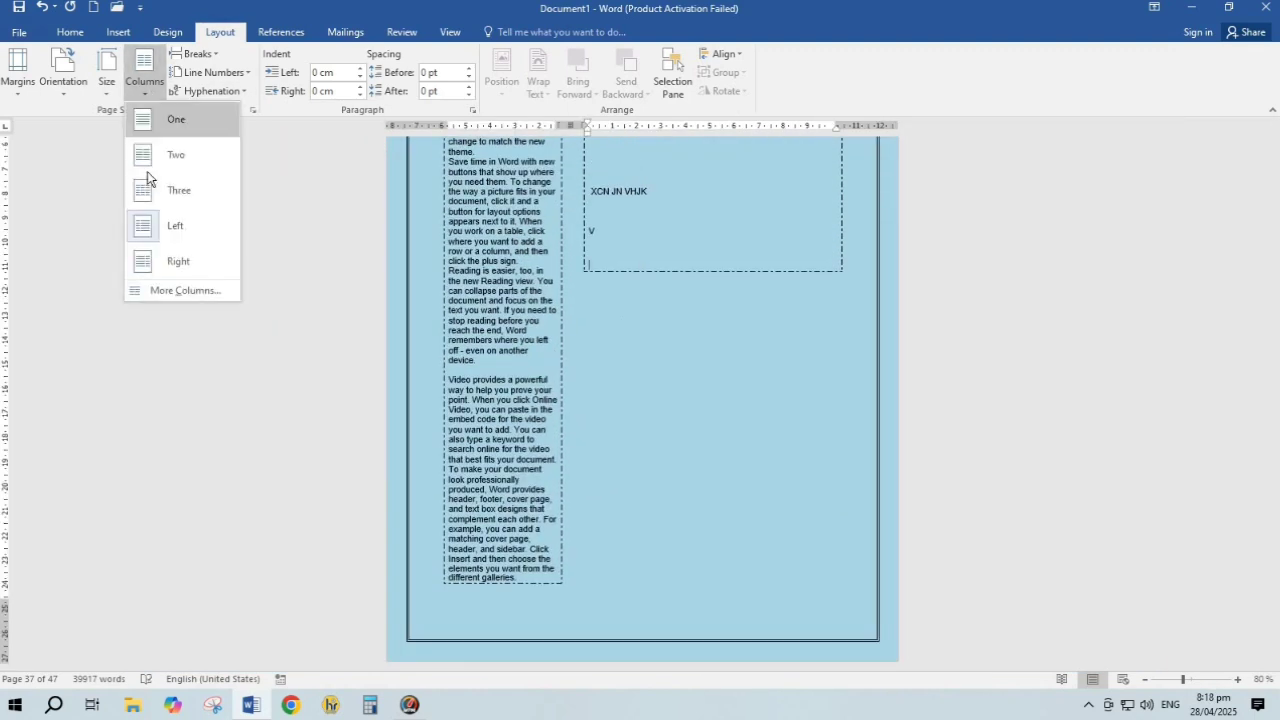
click(171, 259)
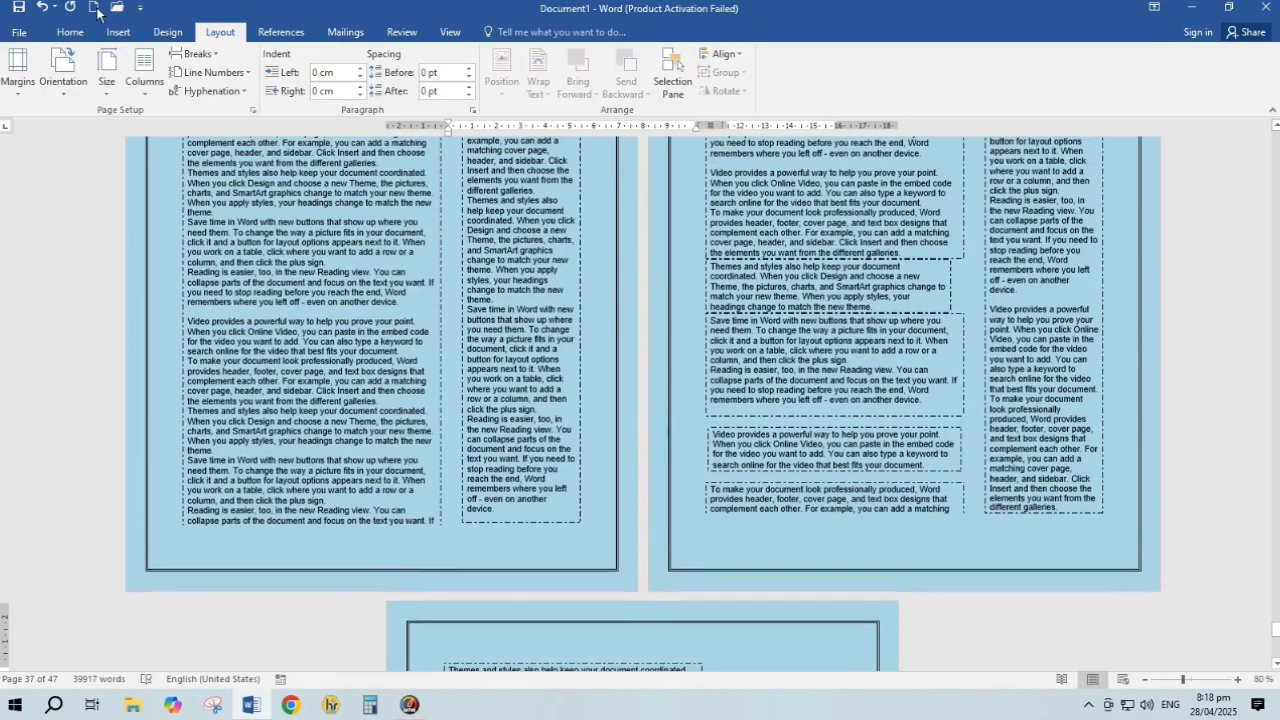
Arrange the document text in two equal columns and review the pages.
click(139, 93)
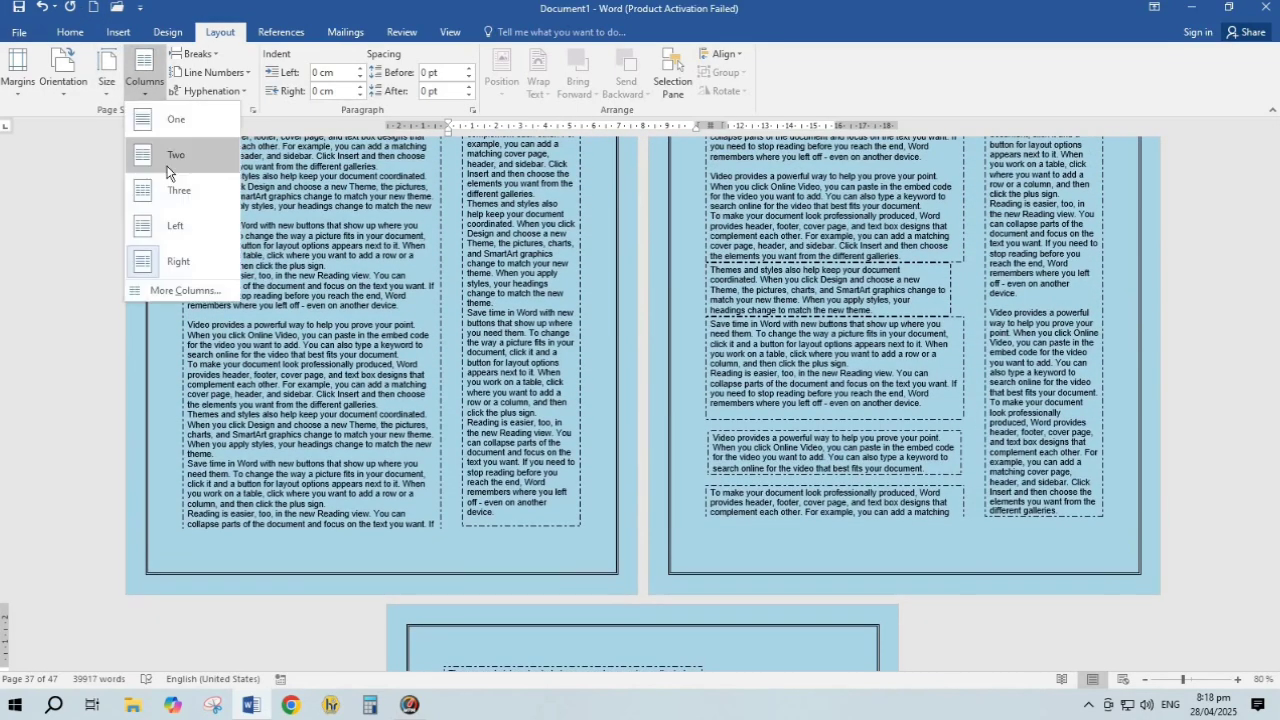
scroll(790, 473, up, 10)
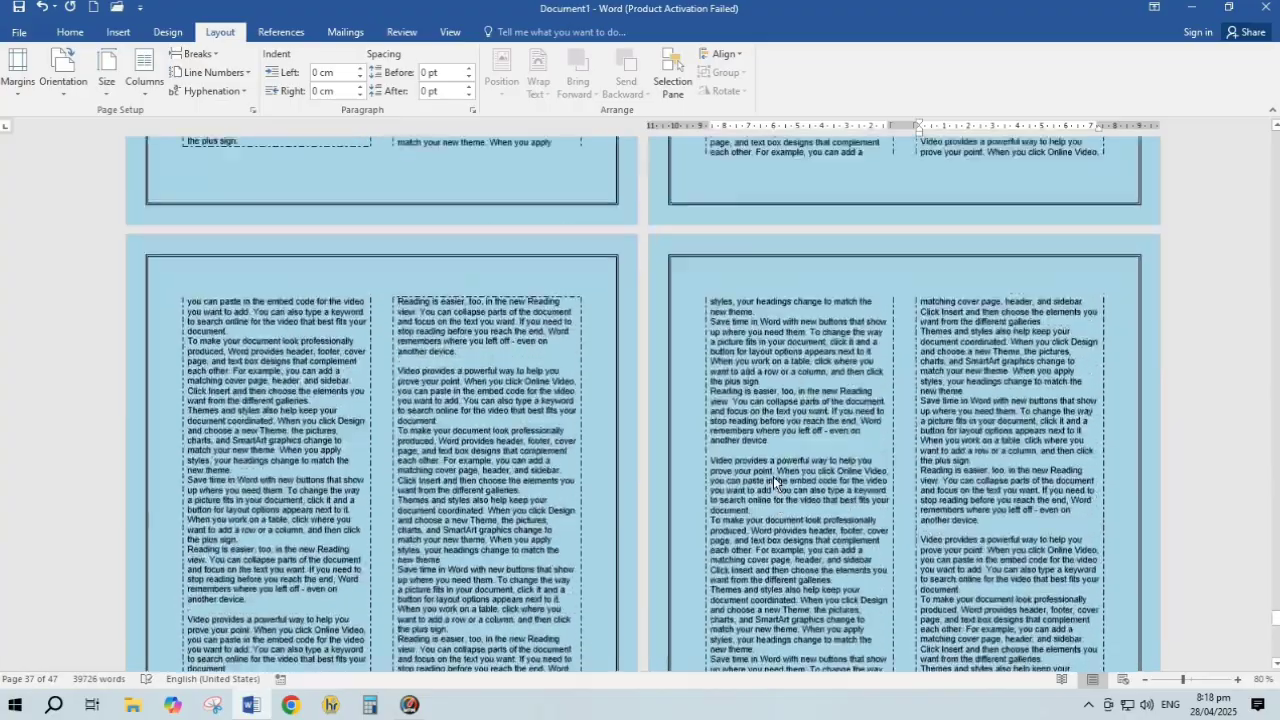
scroll(790, 473, up, 15)
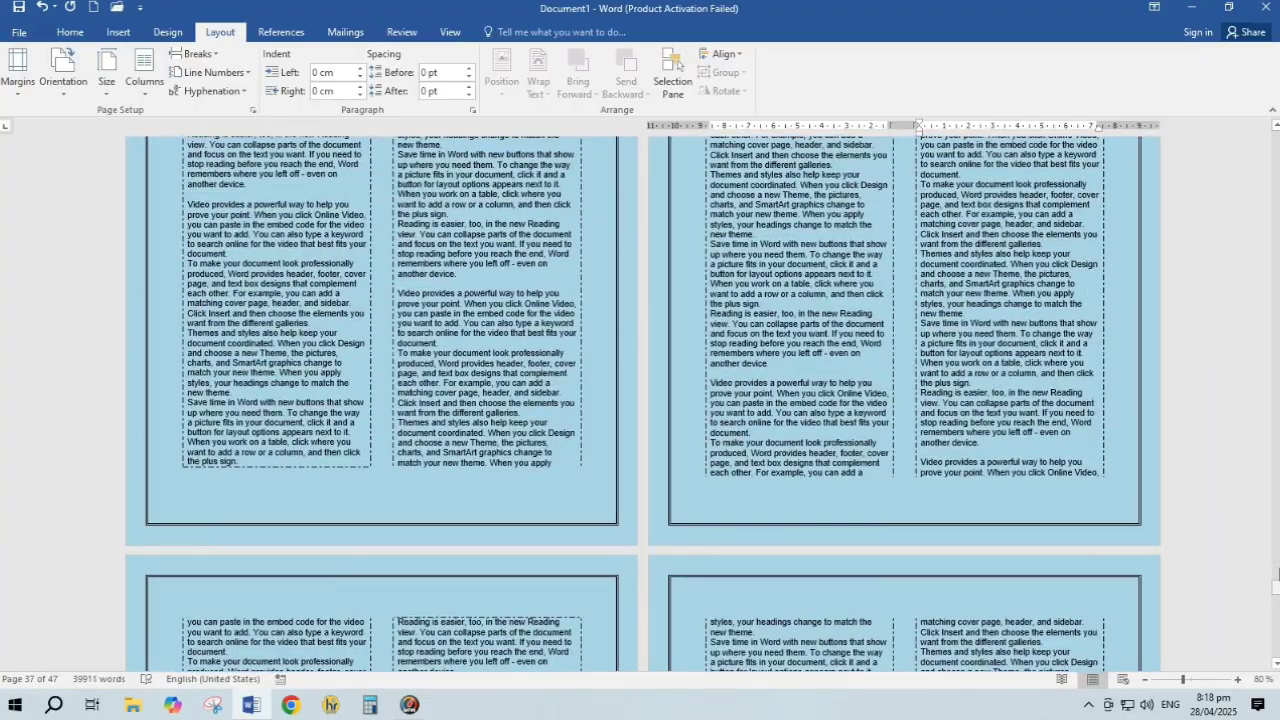
Add a Dropped drop cap to the opening "Video provides" paragraph on the first page.
drag(1276, 588, 1276, 599)
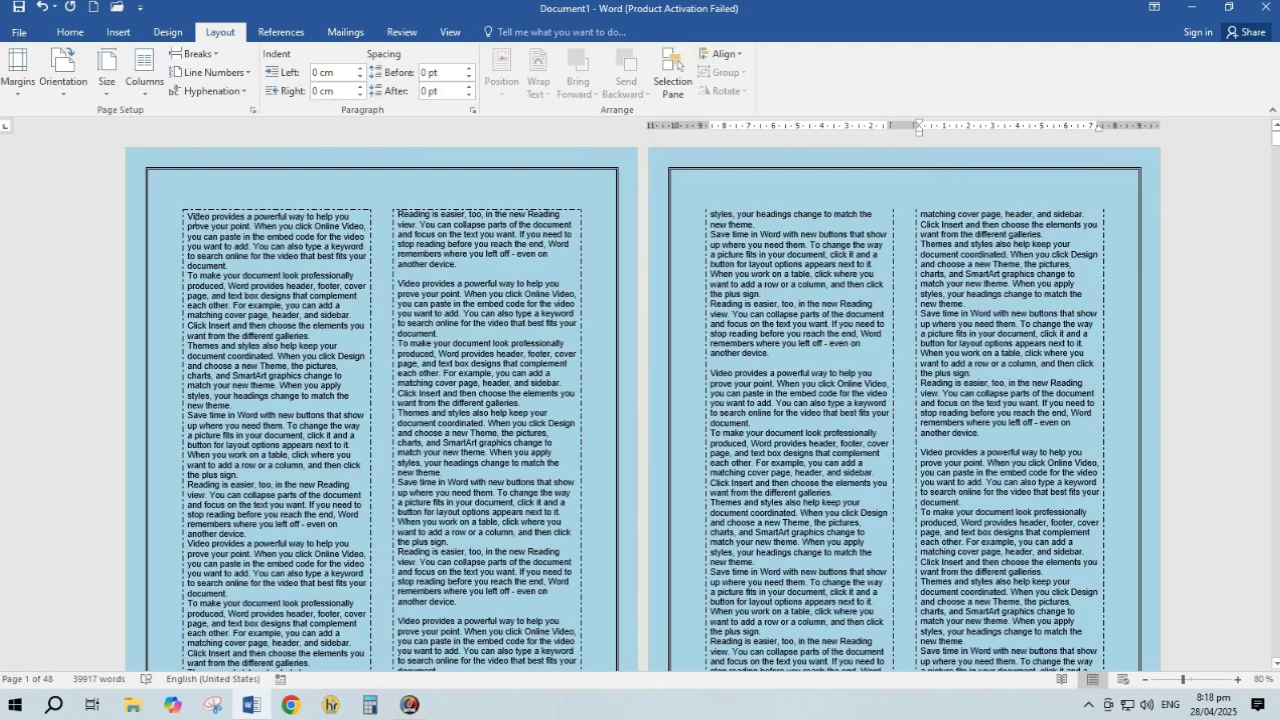
click(195, 225)
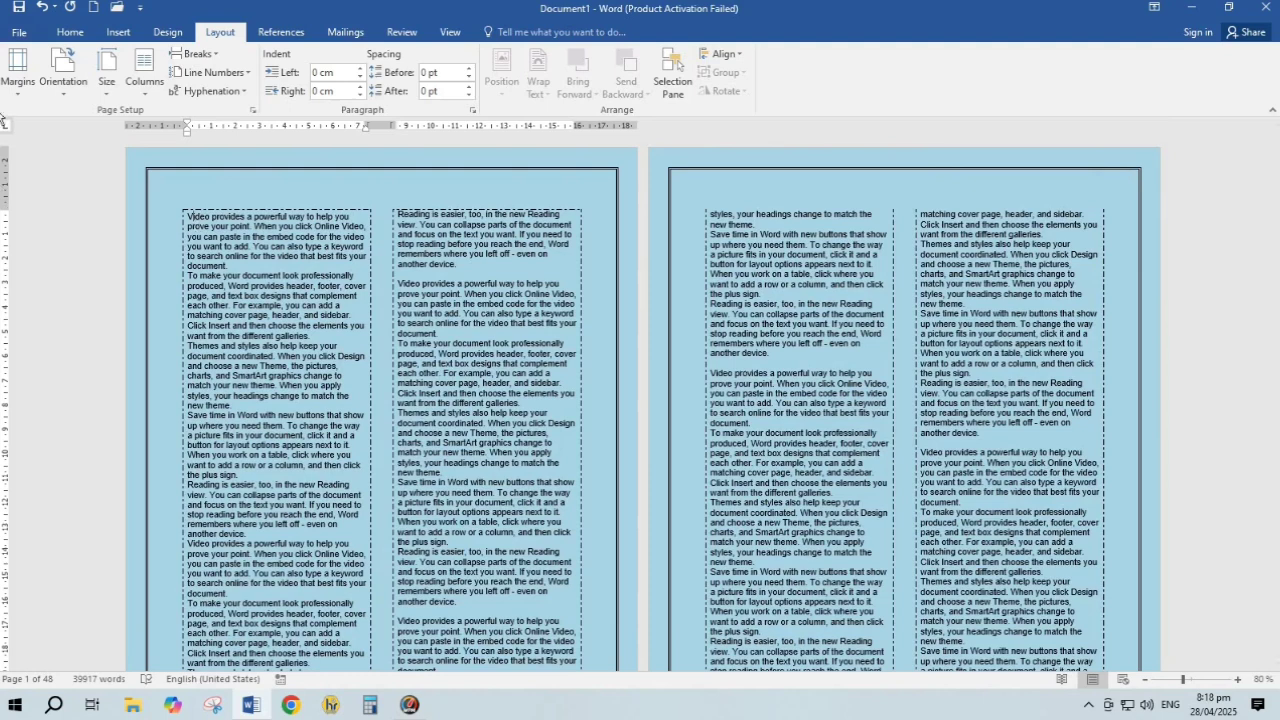
click(118, 32)
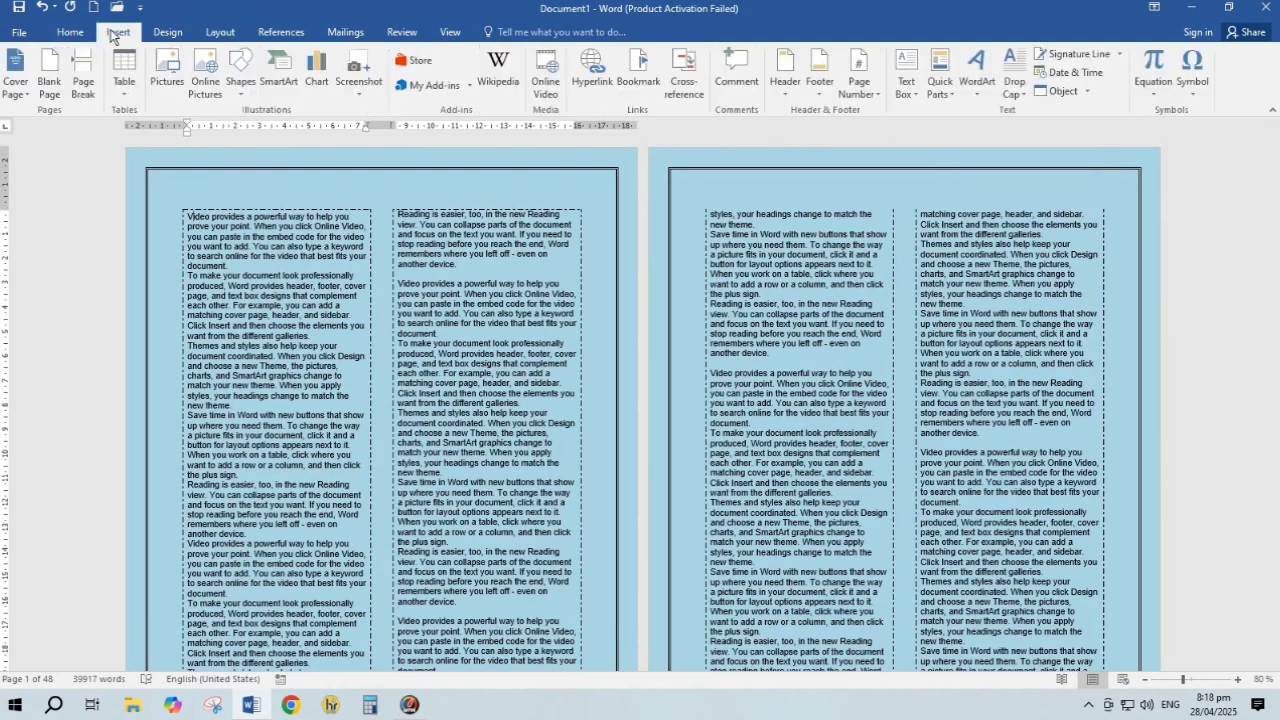
click(1013, 100)
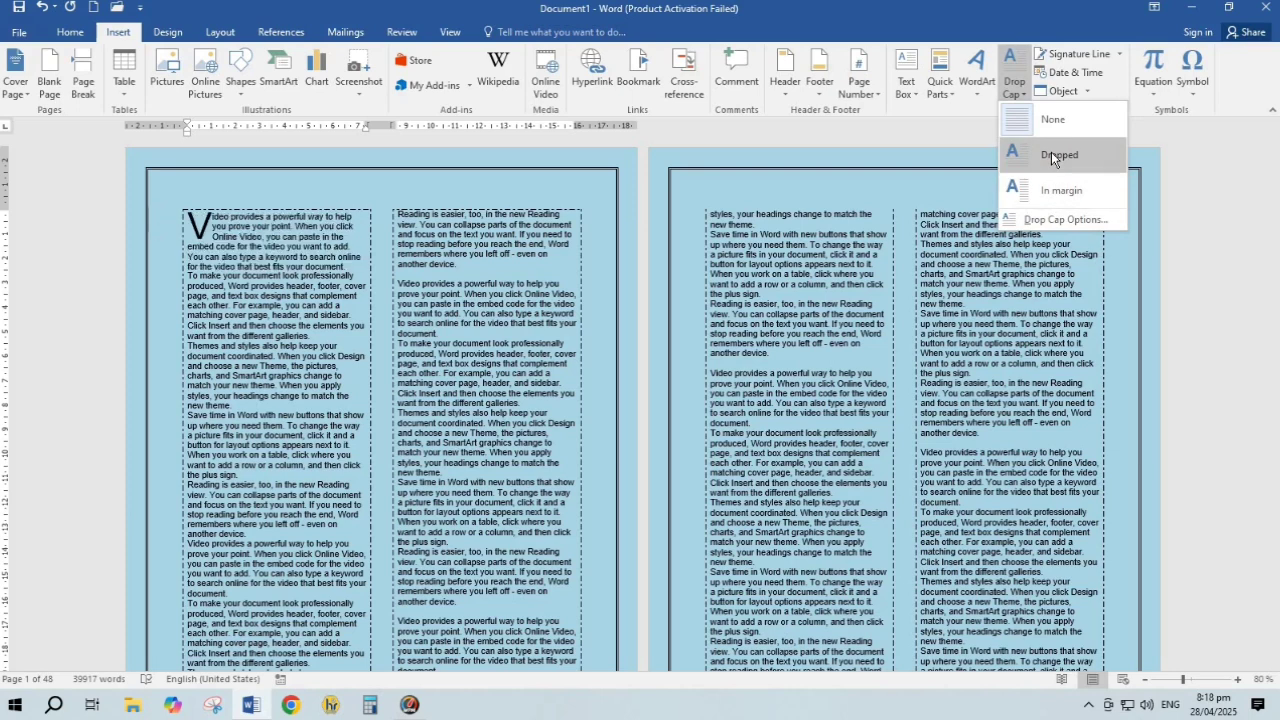
click(1051, 152)
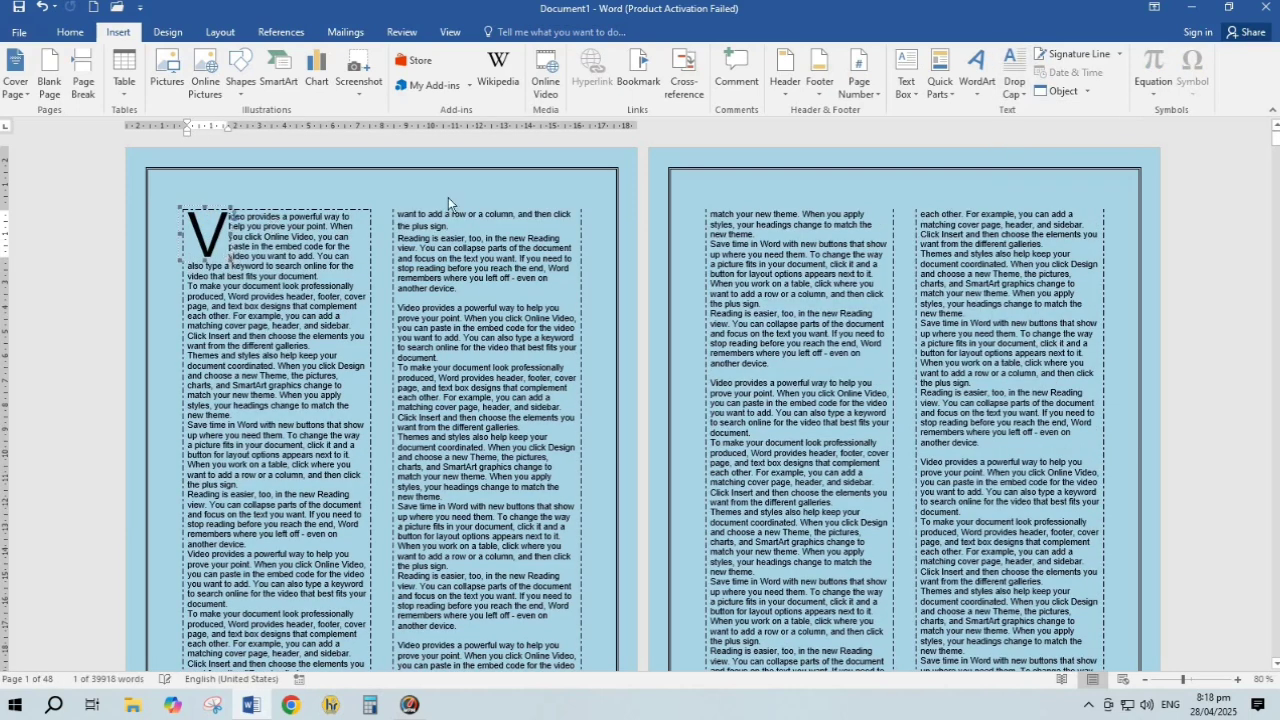
click(465, 296)
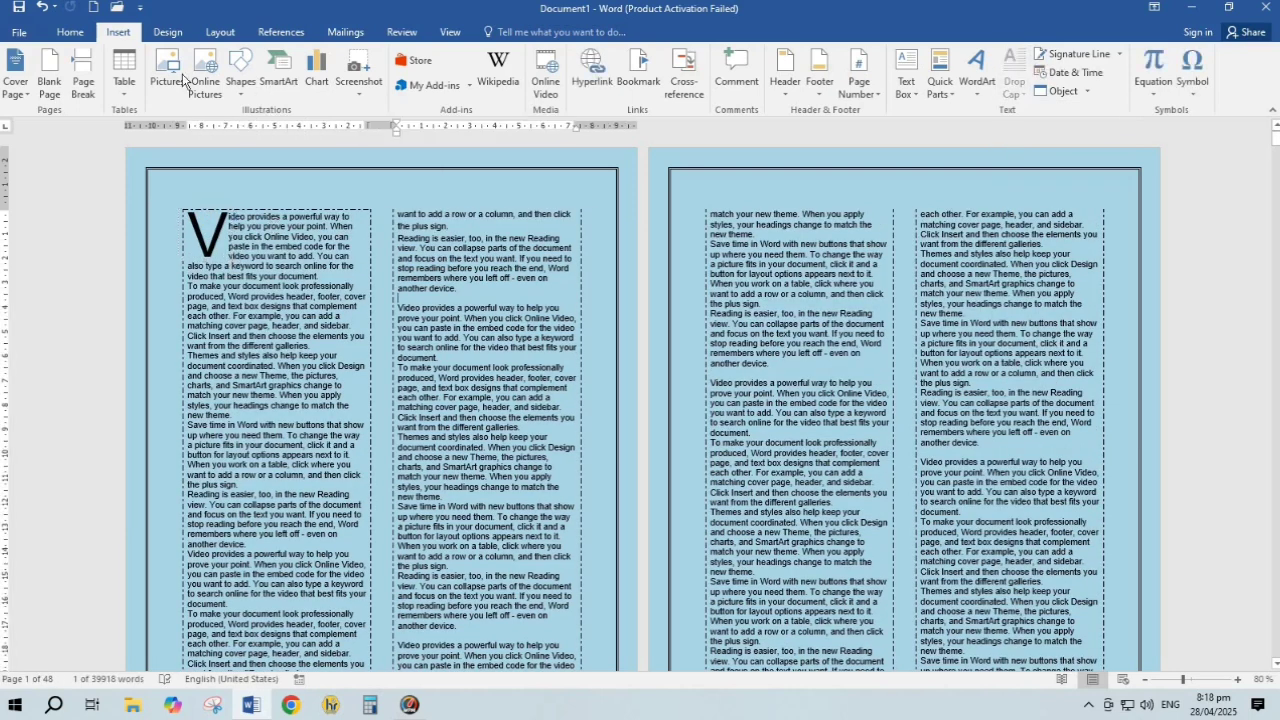
Insert three blank lines above the first "Video provides a powerful way" paragraph on page 2.
click(220, 32)
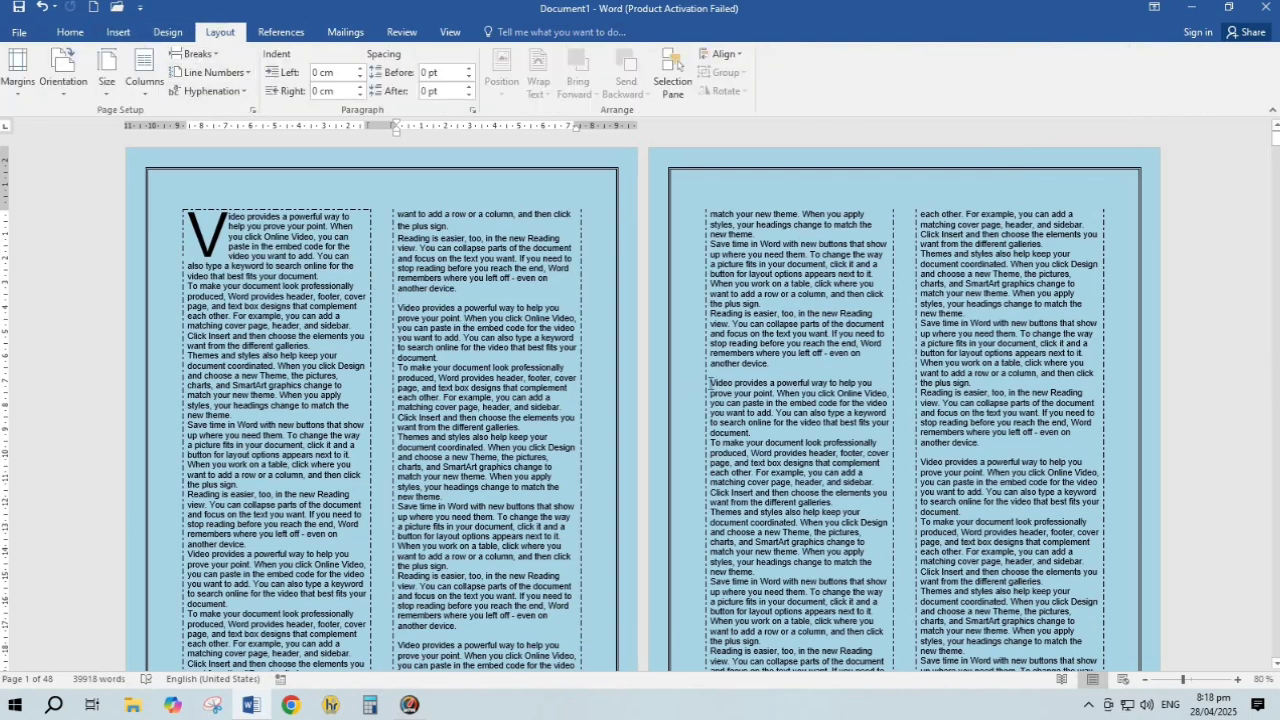
click(781, 433)
key(Return)
key(Return)
key(Return)
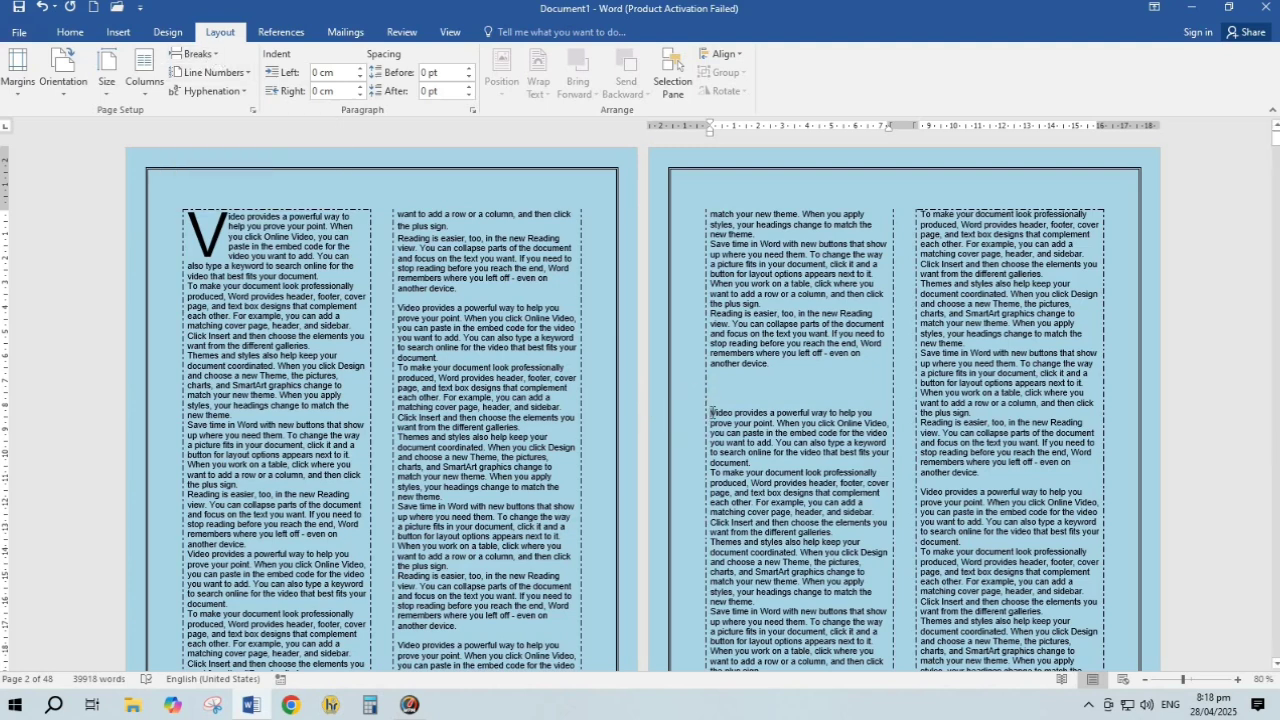
Insert a page break before the first "Video provides" paragraph on page 2 and check the resulting pages.
click(196, 53)
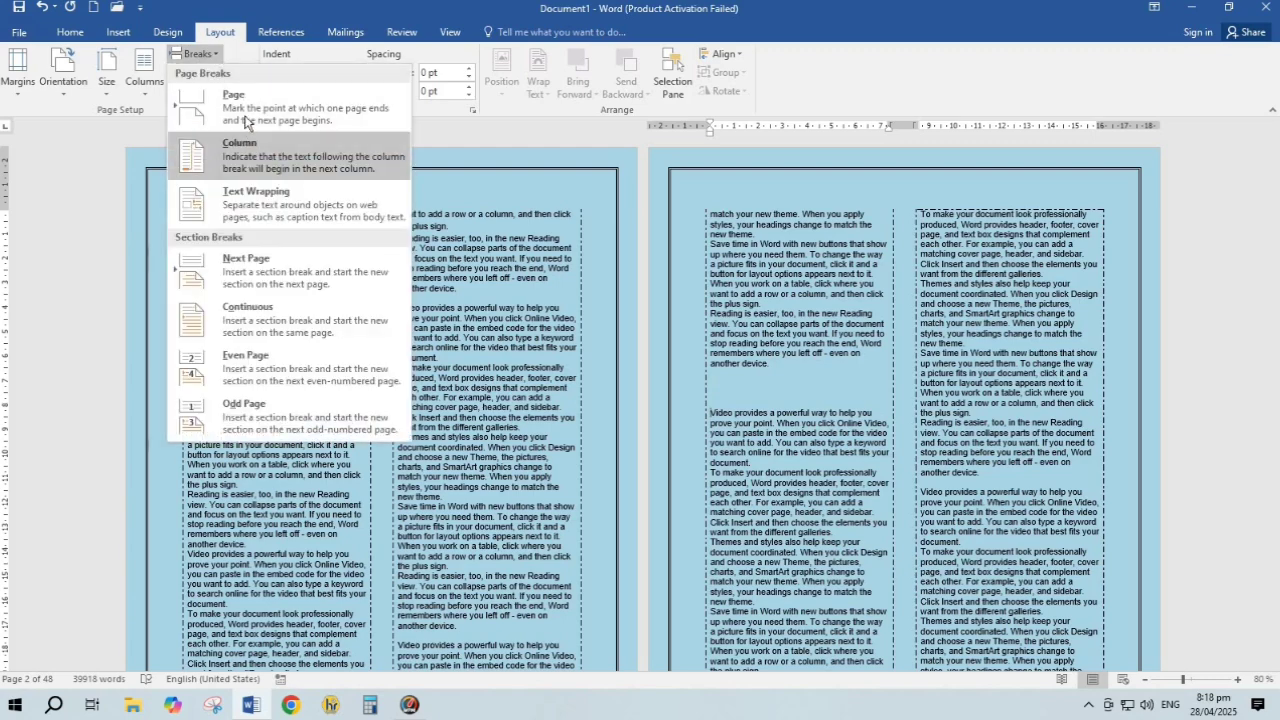
click(241, 121)
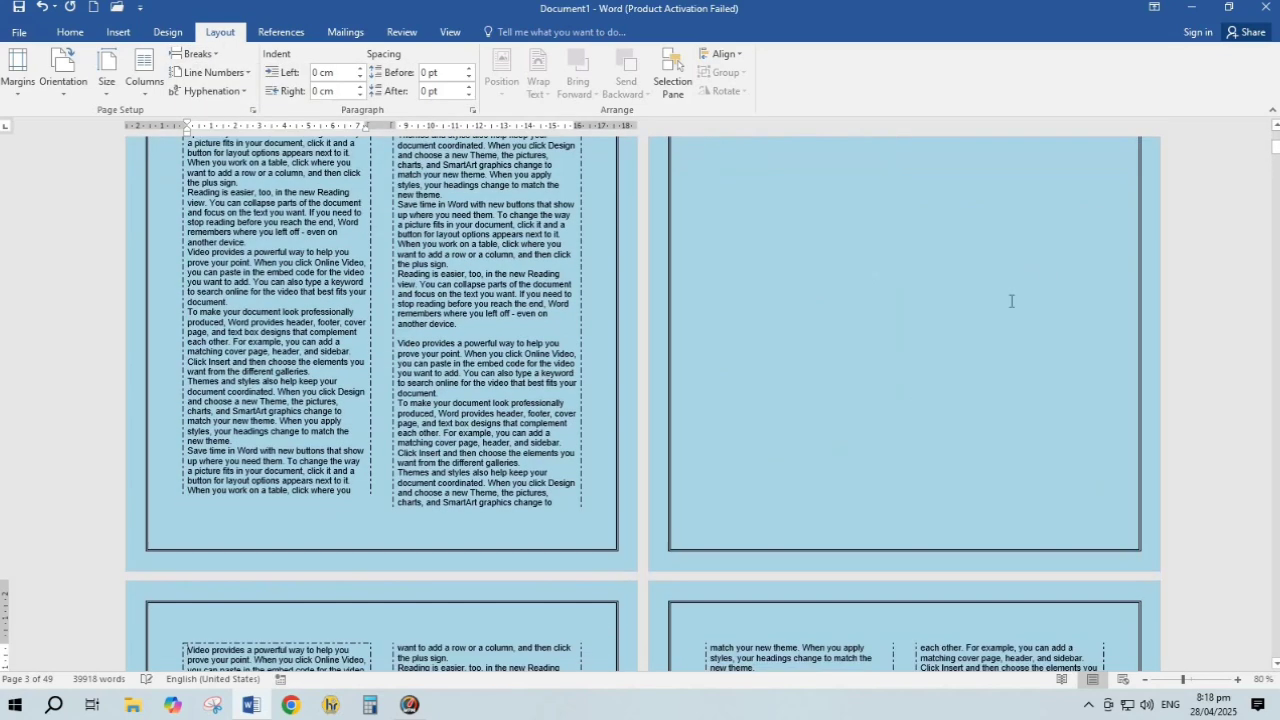
scroll(928, 447, down, 5)
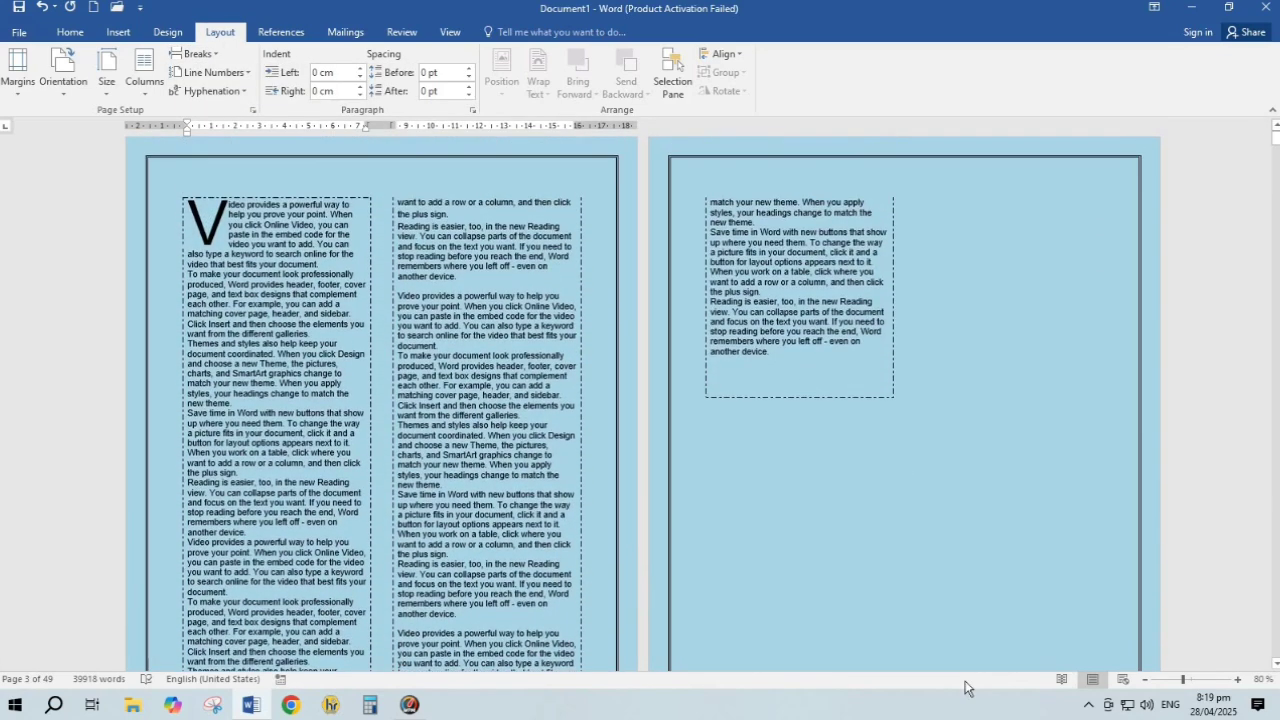
scroll(315, 557, down, 3)
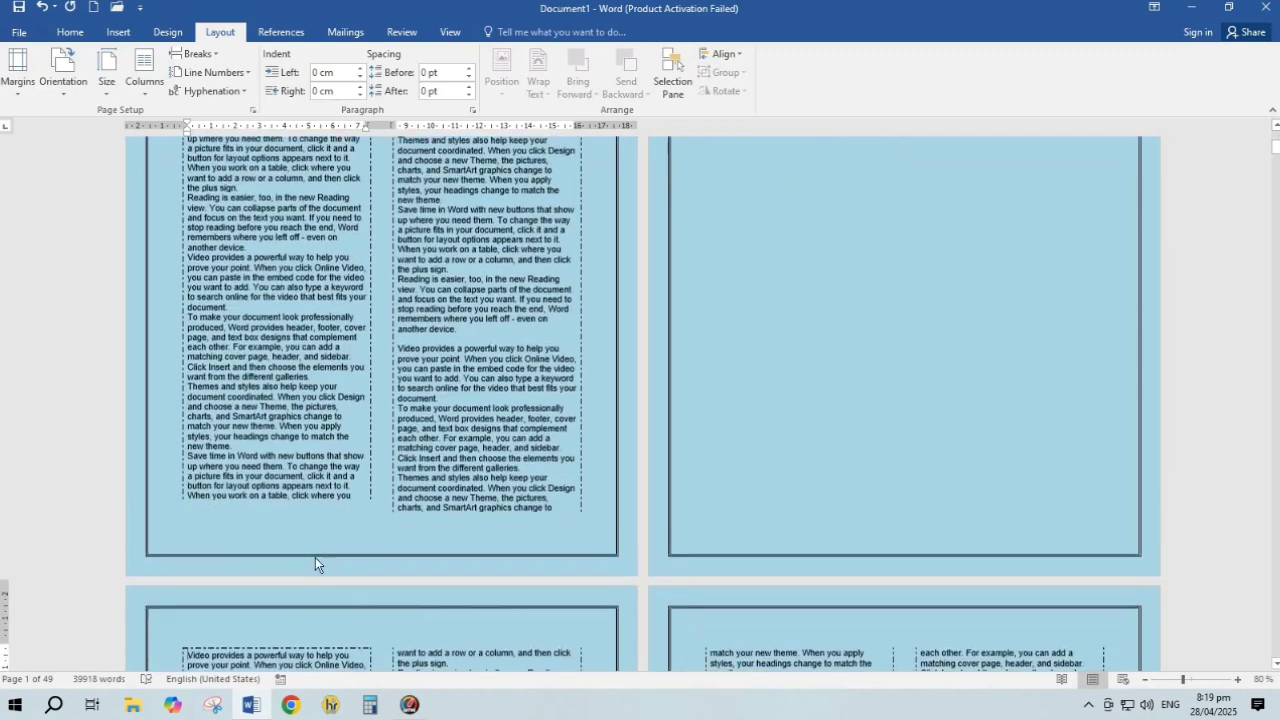
Remove the page break before the "Video provides" paragraph at the start of page 3.
click(203, 55)
click(889, 327)
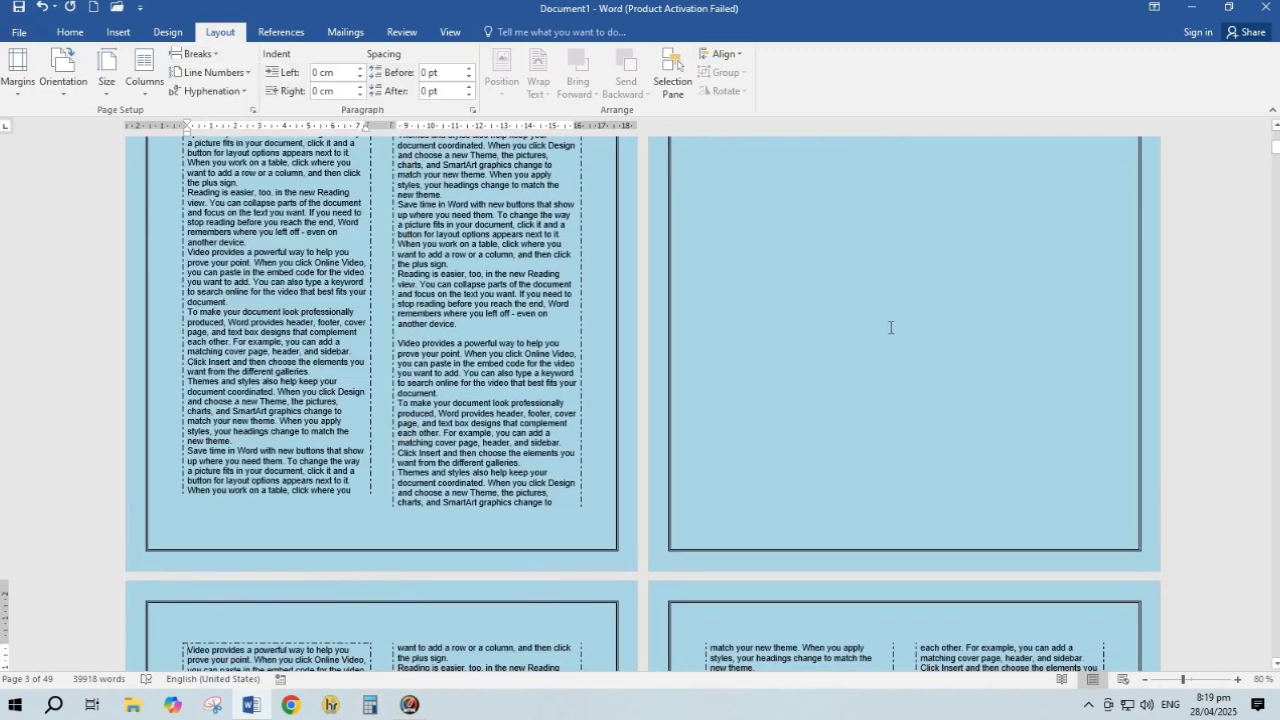
key(BackSpace)
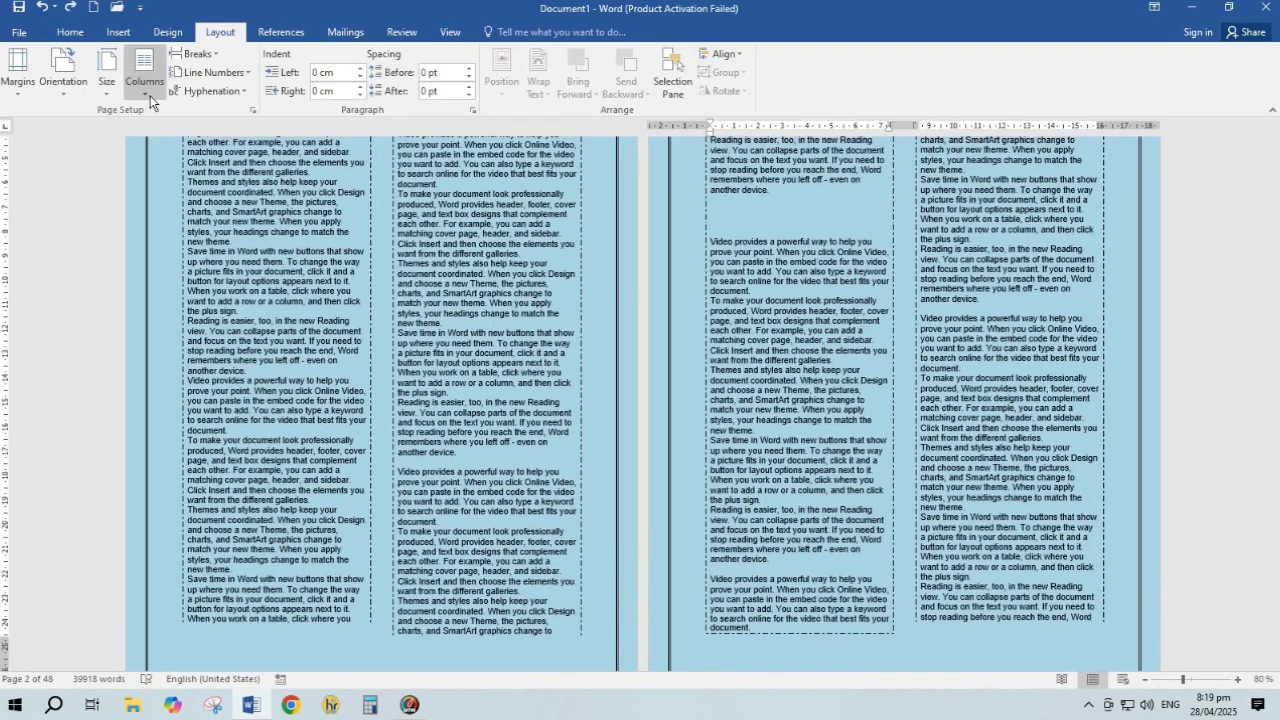
Set the document text back to a single column and return to the first page.
click(144, 75)
click(160, 118)
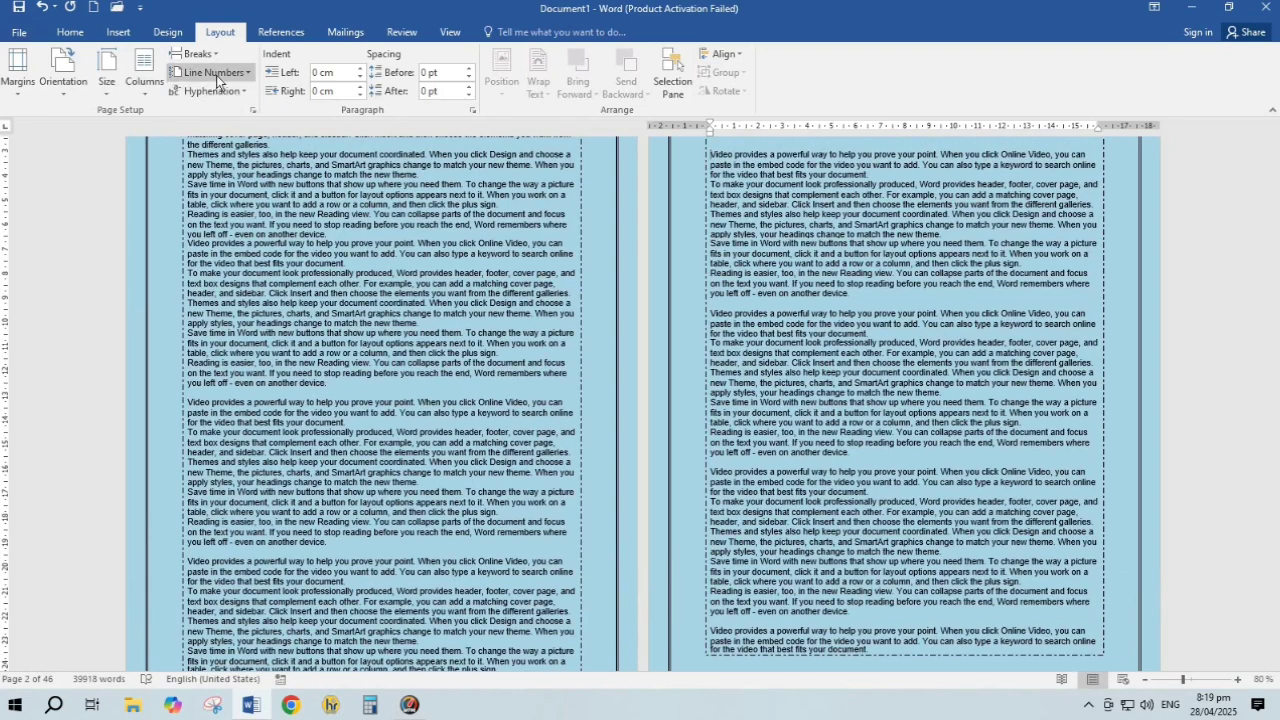
scroll(449, 452, up, 3)
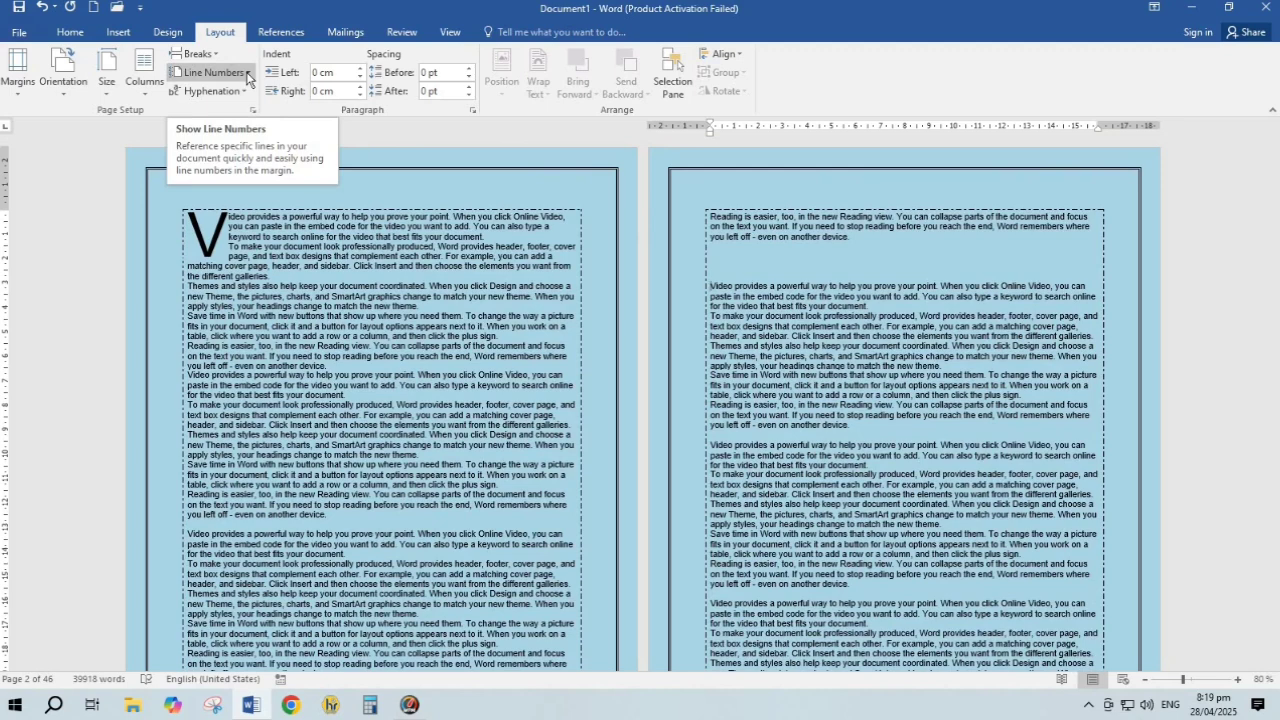
Add continuous line numbers to the document and check the numbering across the first two pages.
click(248, 77)
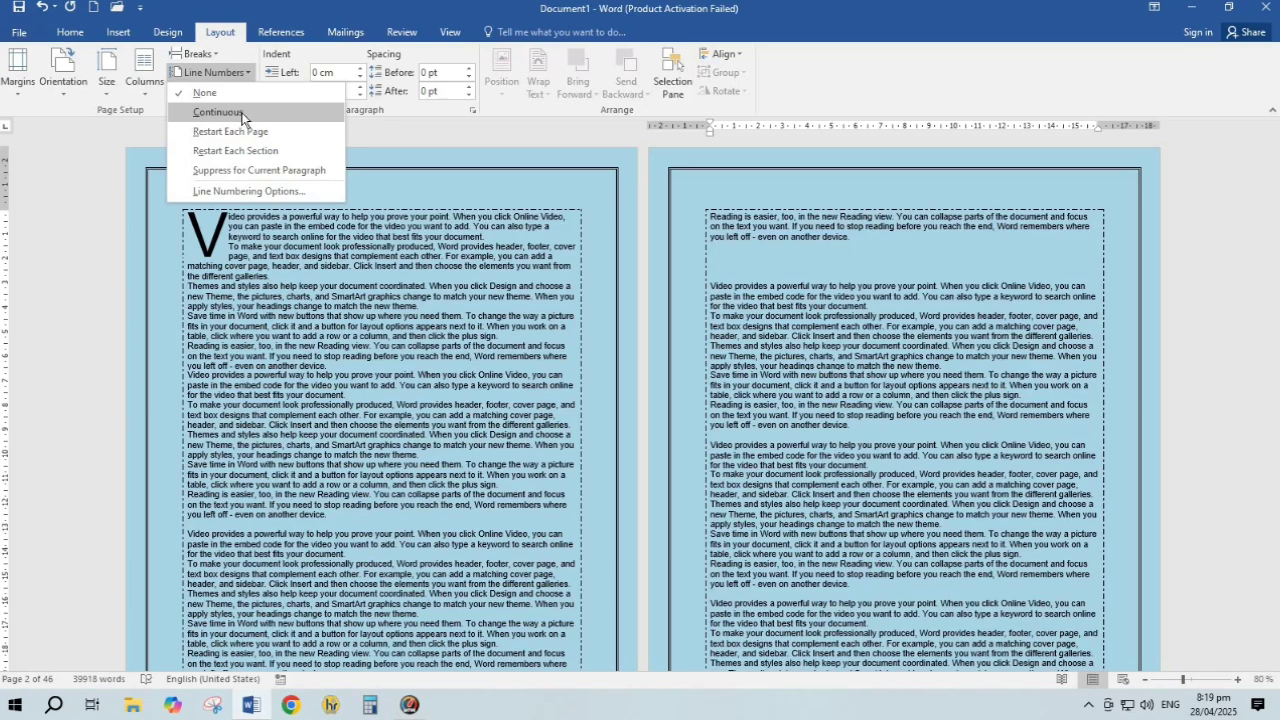
click(218, 112)
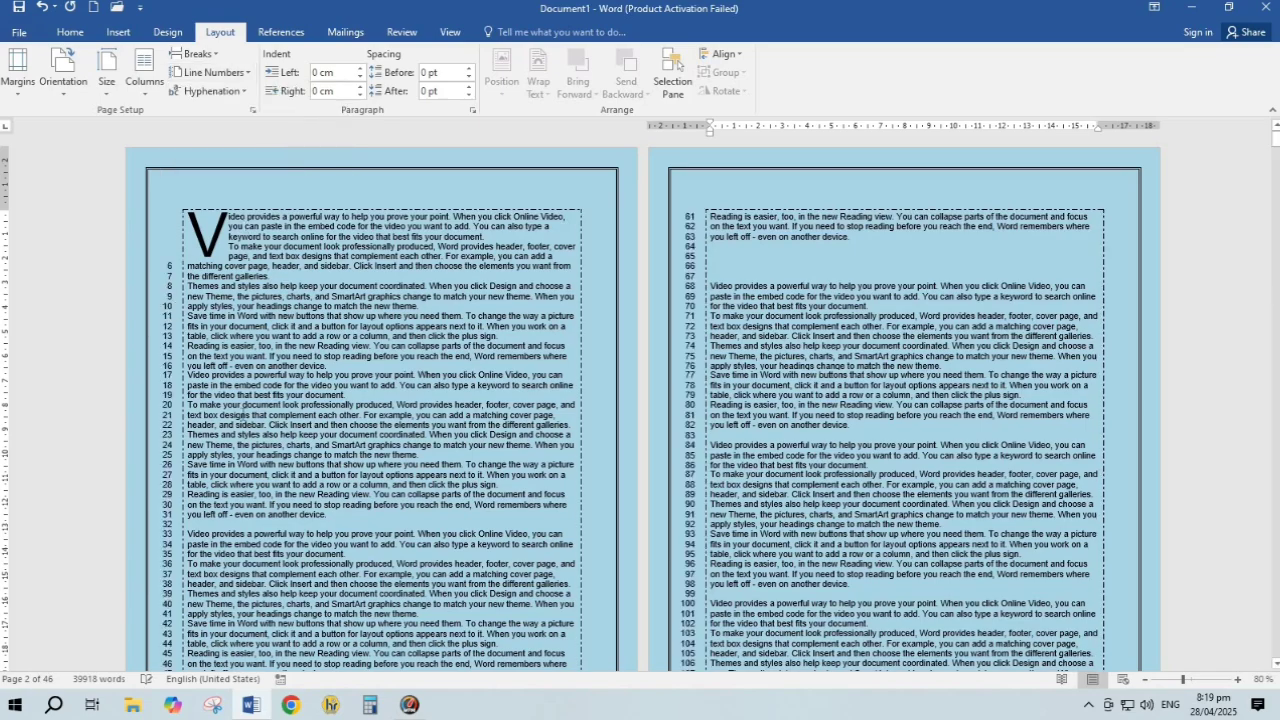
scroll(690, 266, down, 5)
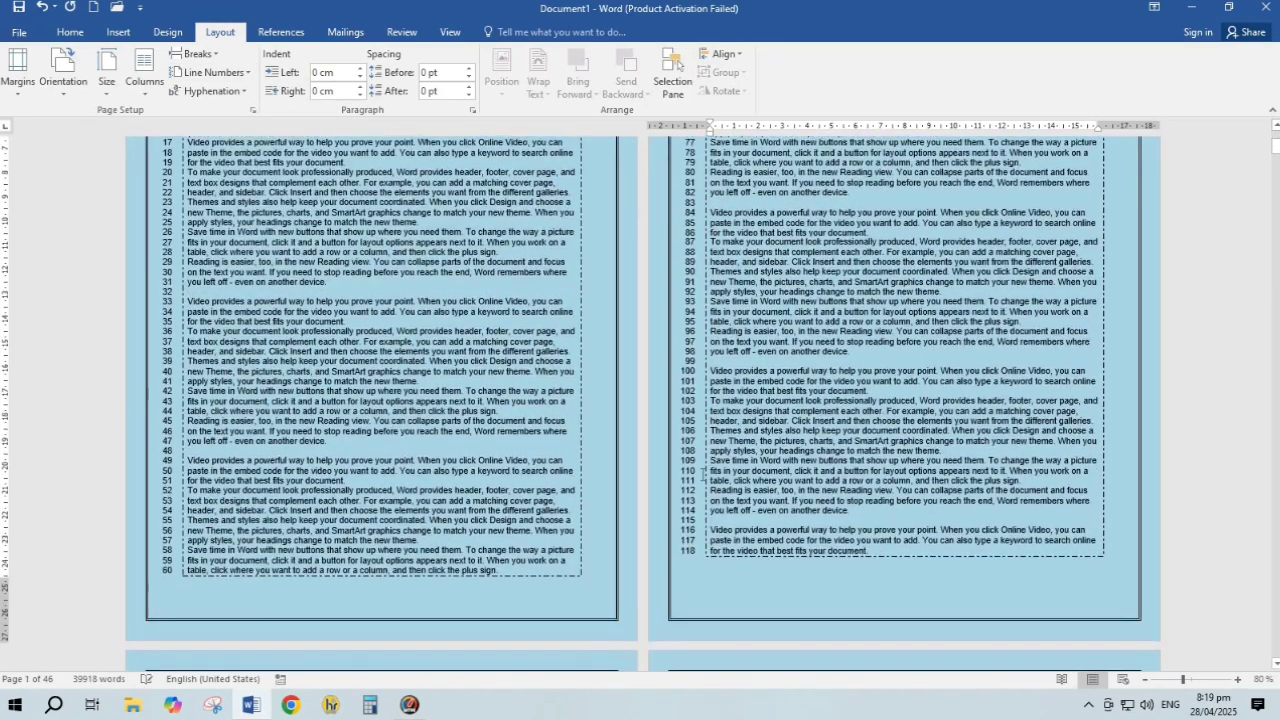
Check the continuous line numbering on the following pages and remove the line numbers from the document.
scroll(704, 473, down, 13)
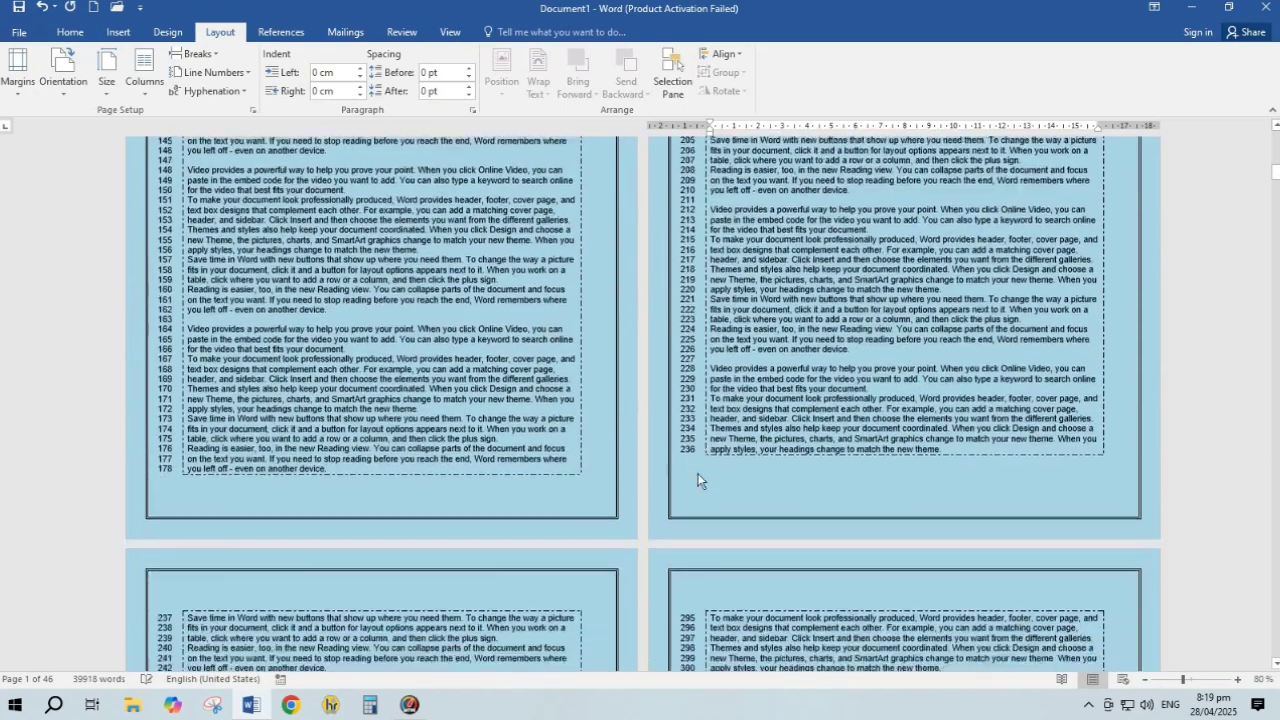
scroll(692, 481, down, 7)
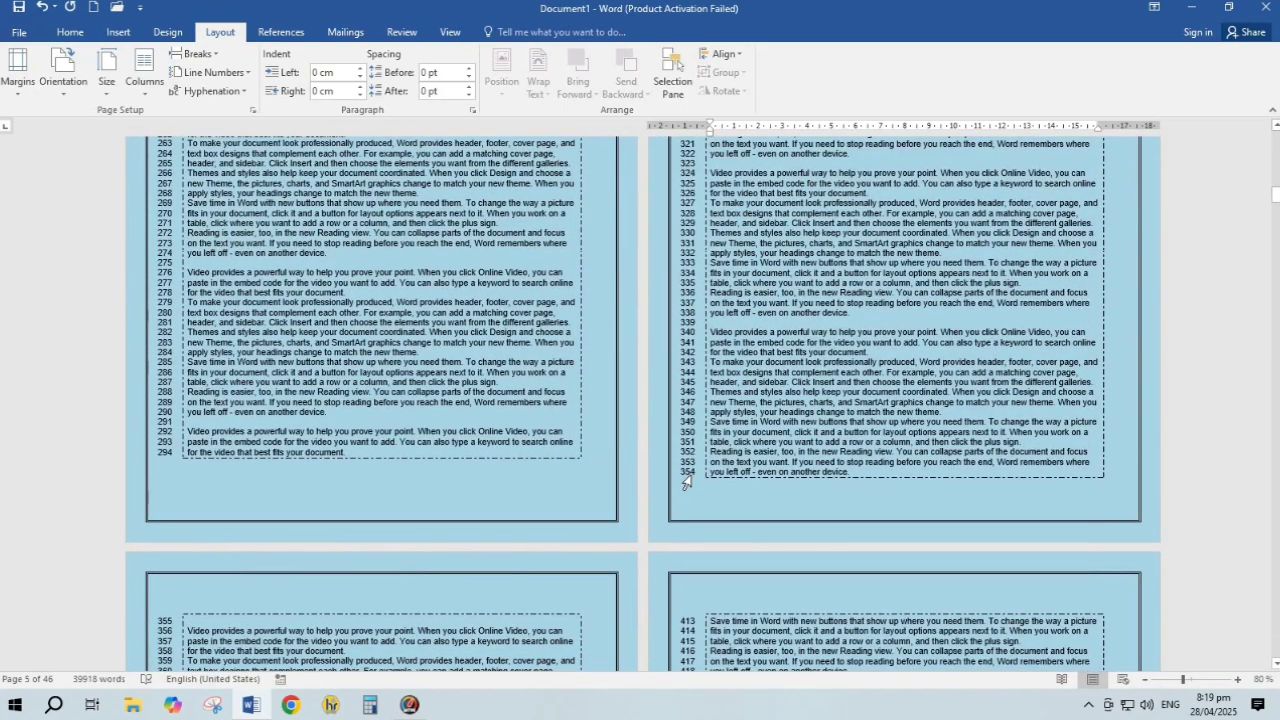
click(249, 77)
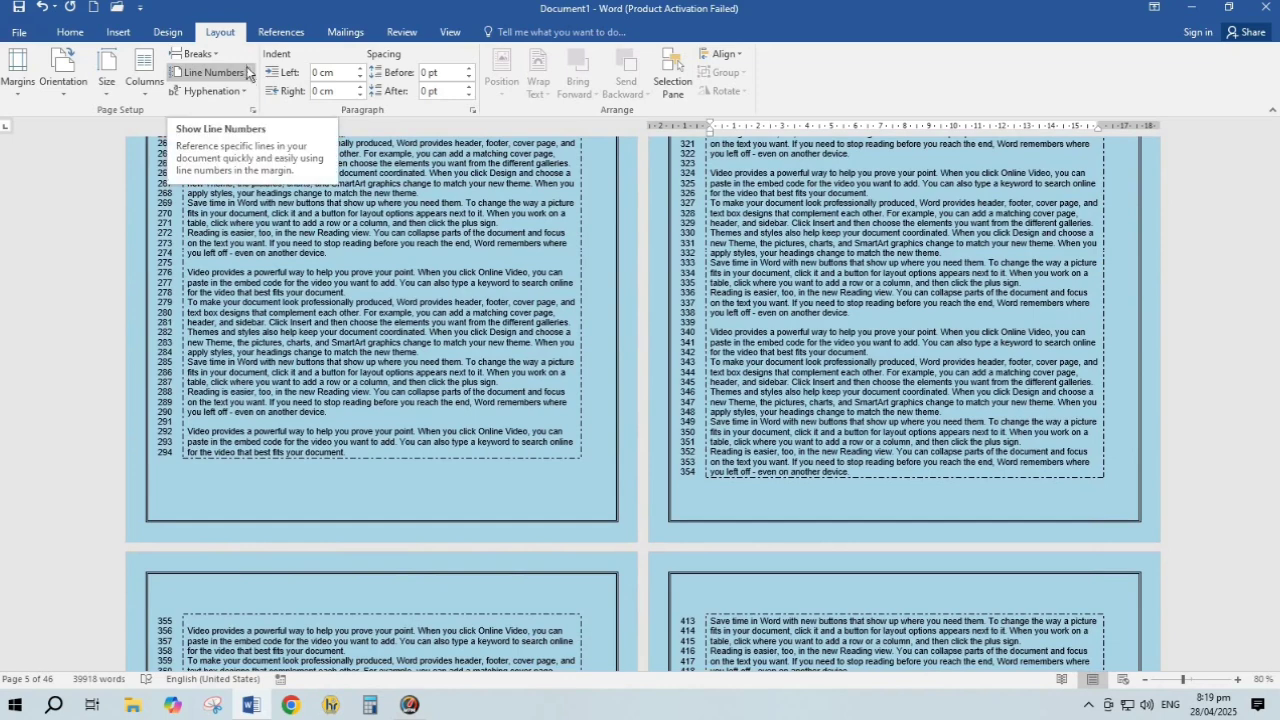
click(247, 73)
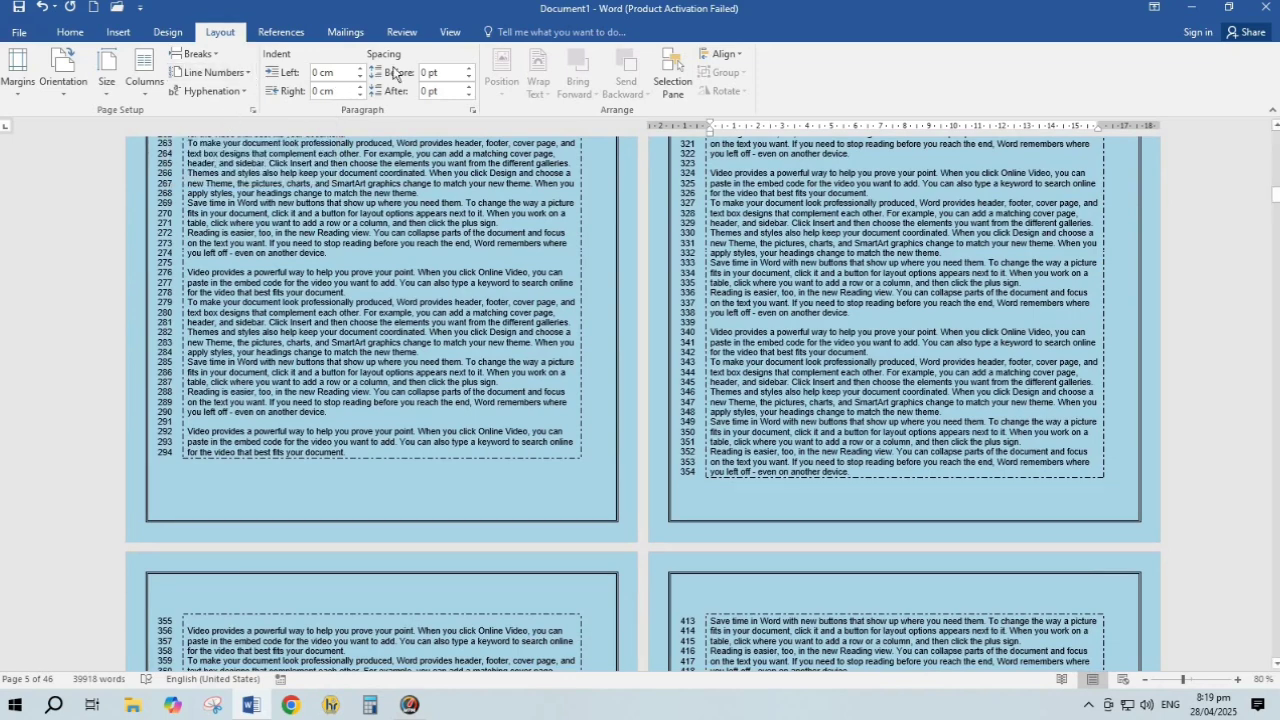
click(212, 73)
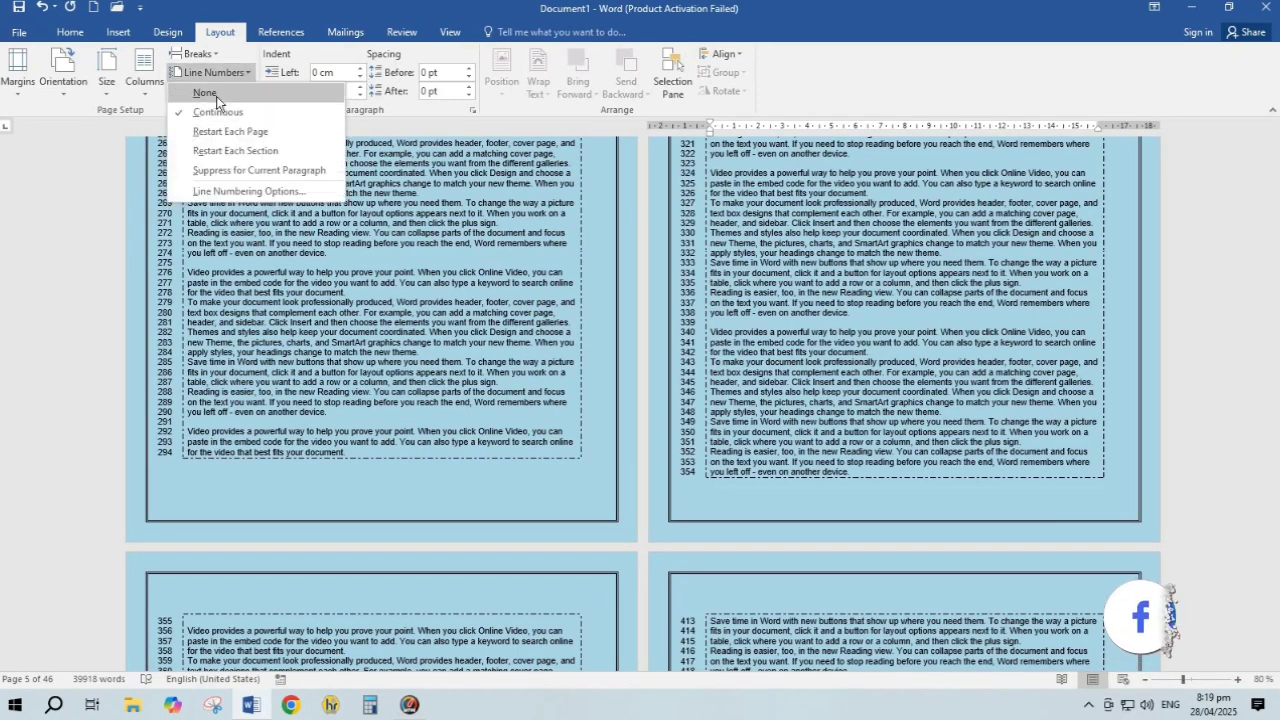
click(216, 96)
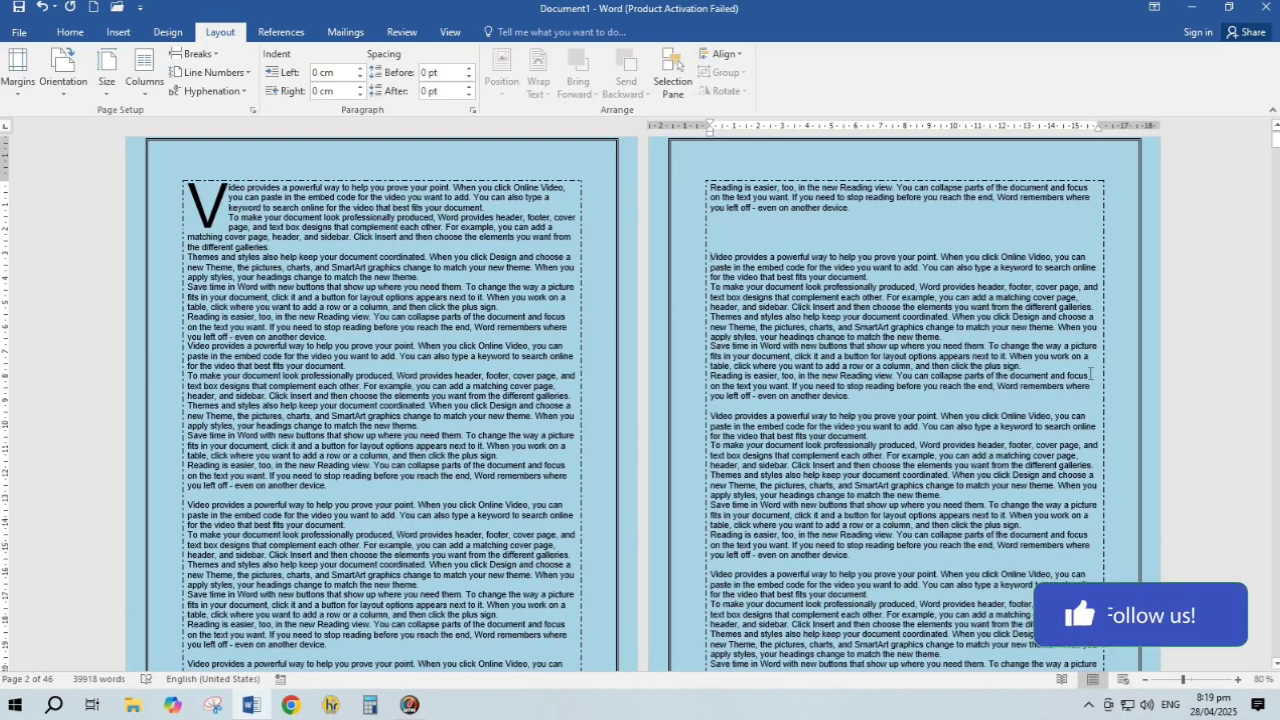
Turn on automatic hyphenation for the document and check its effect on the first pages.
scroll(711, 300, down, 1)
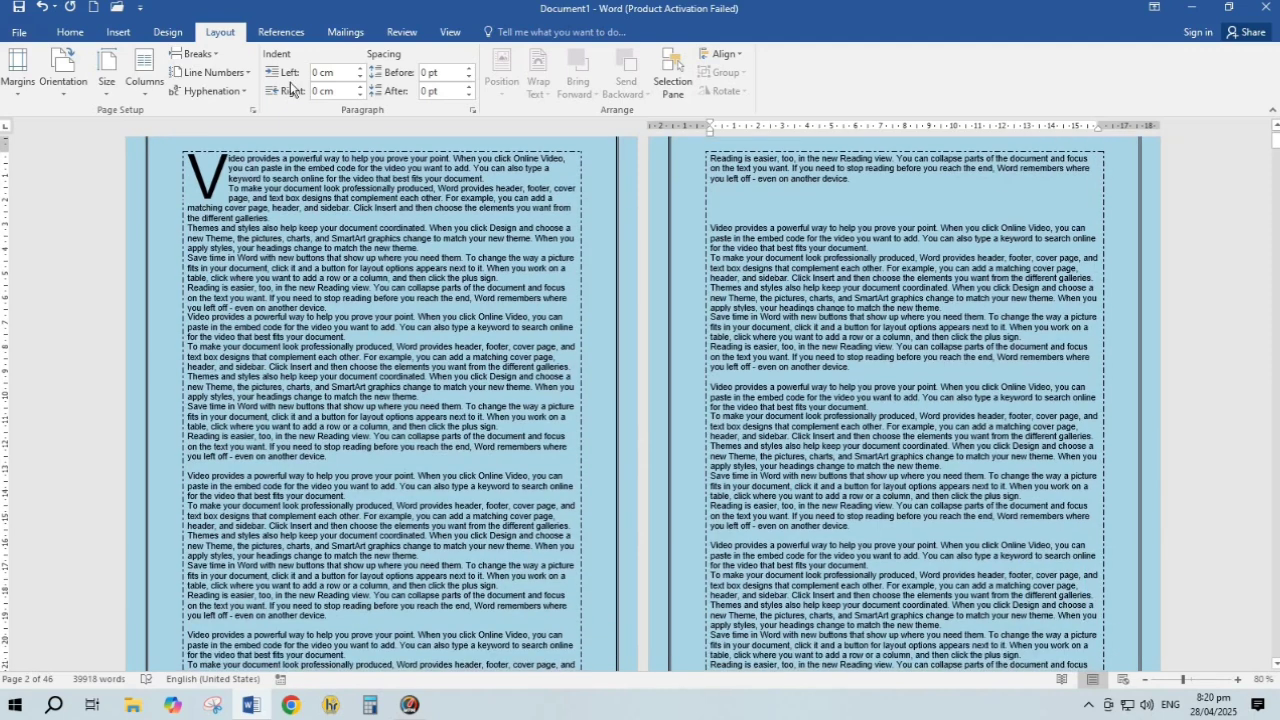
click(244, 95)
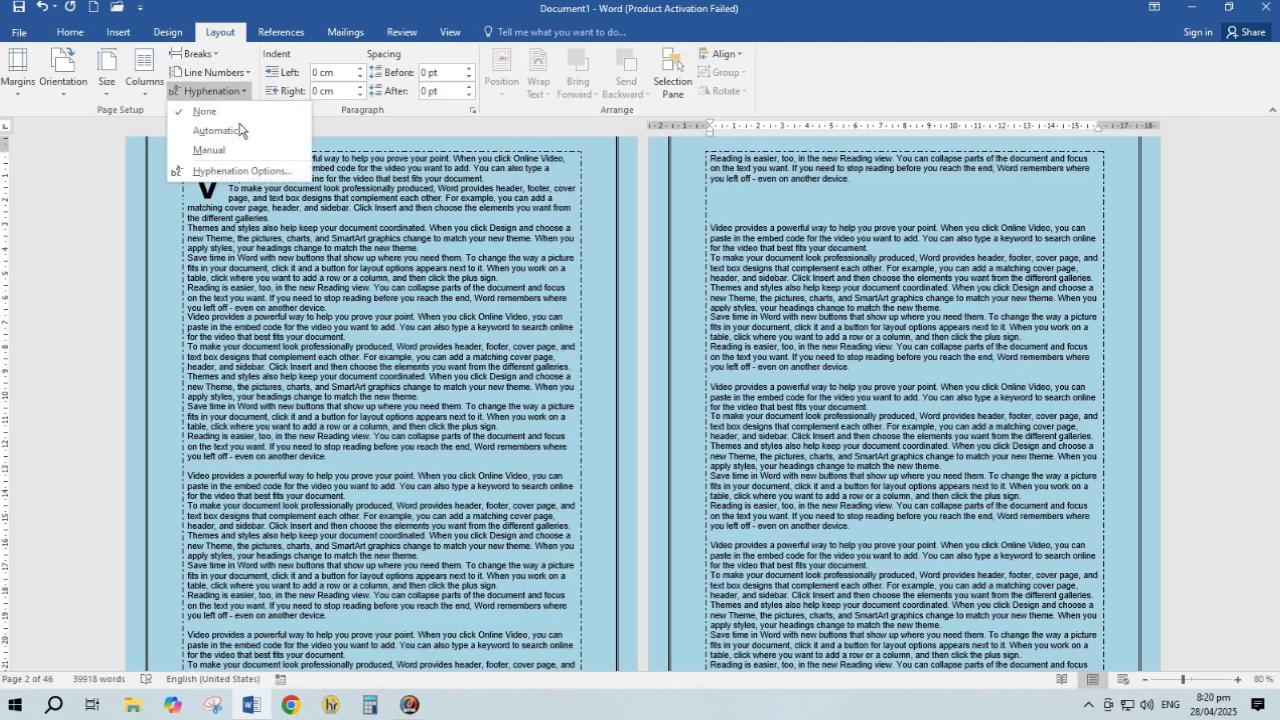
click(242, 132)
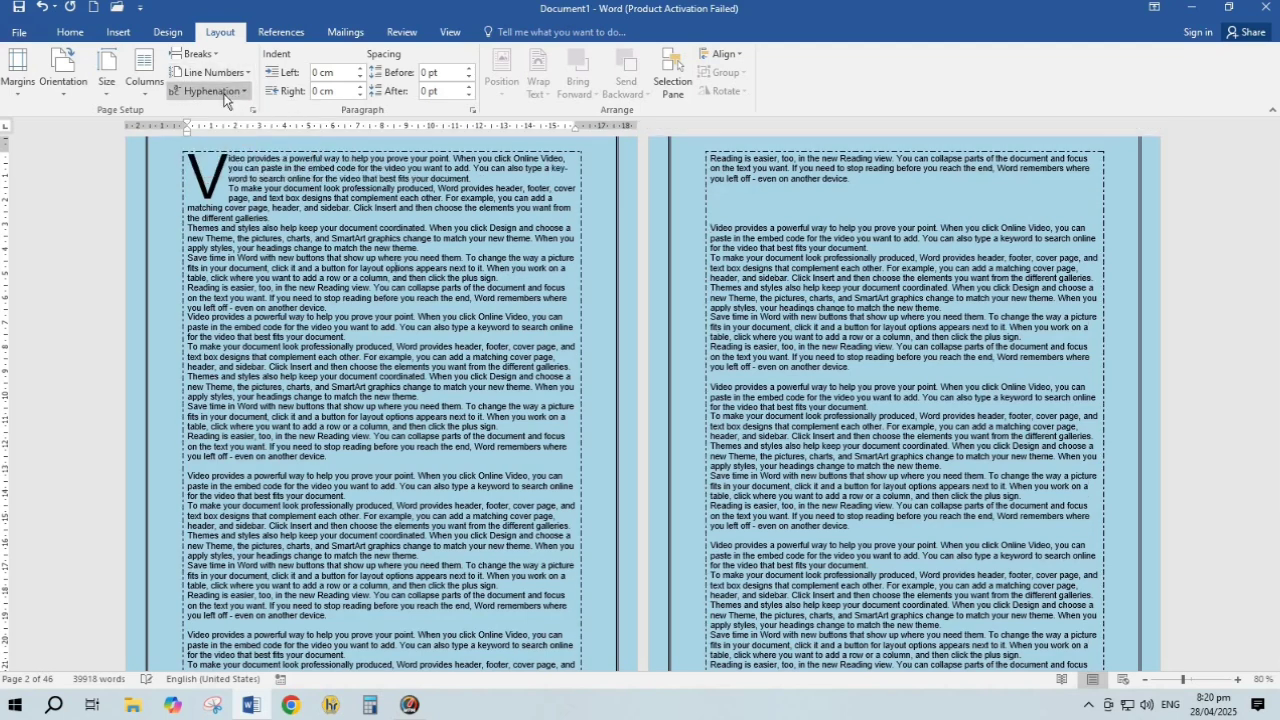
click(212, 91)
click(609, 268)
scroll(665, 470, down, 5)
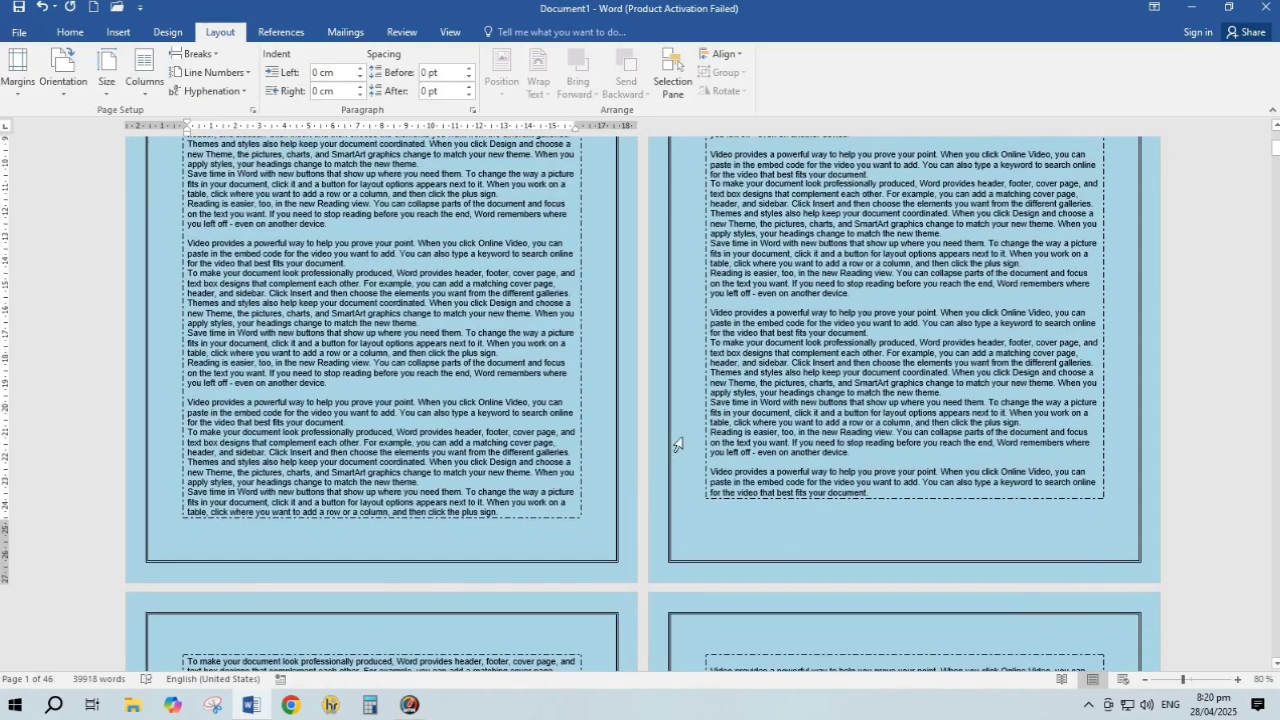
Set the document's hyphenation back to None and return to the first page.
click(212, 91)
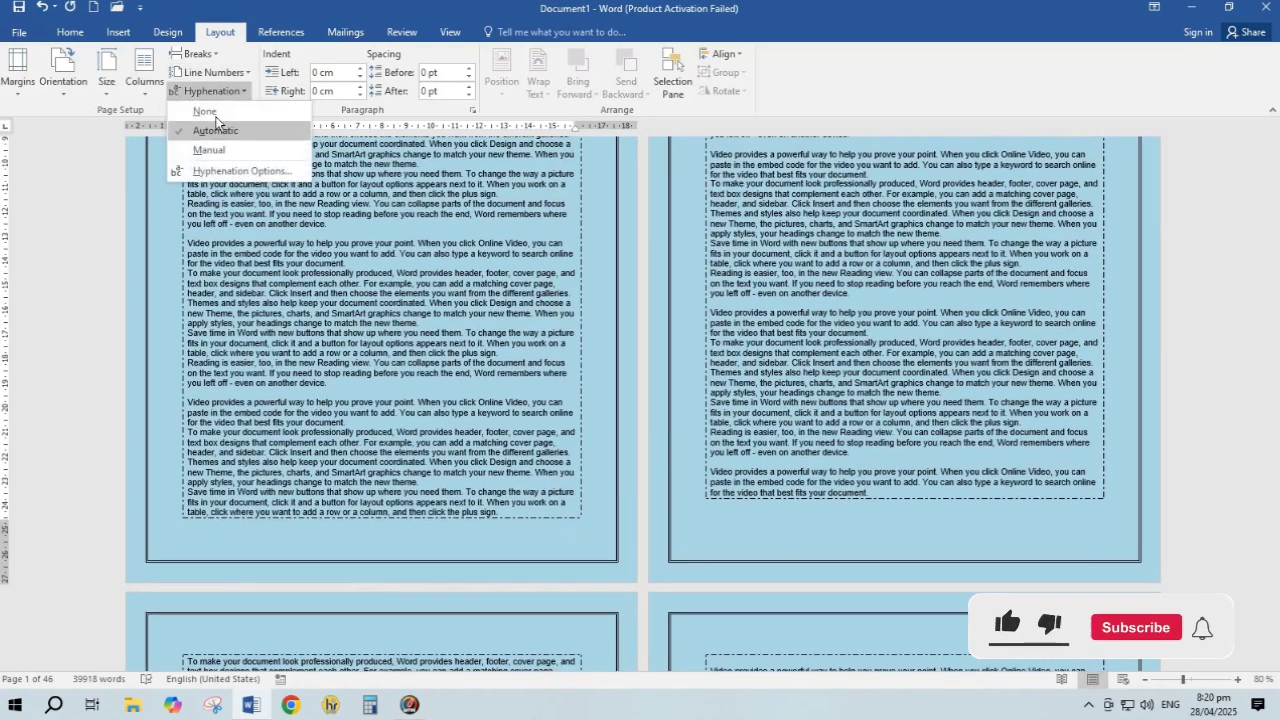
click(205, 111)
scroll(640, 400, up, 5)
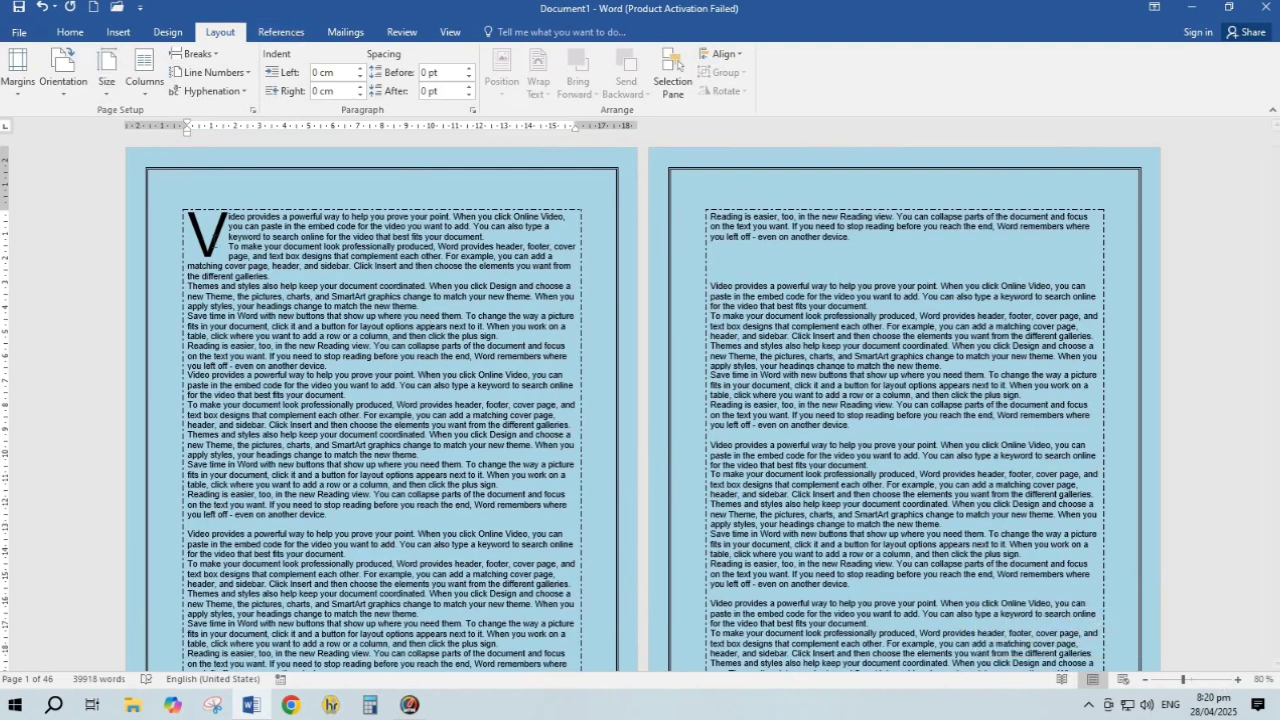
click(178, 36)
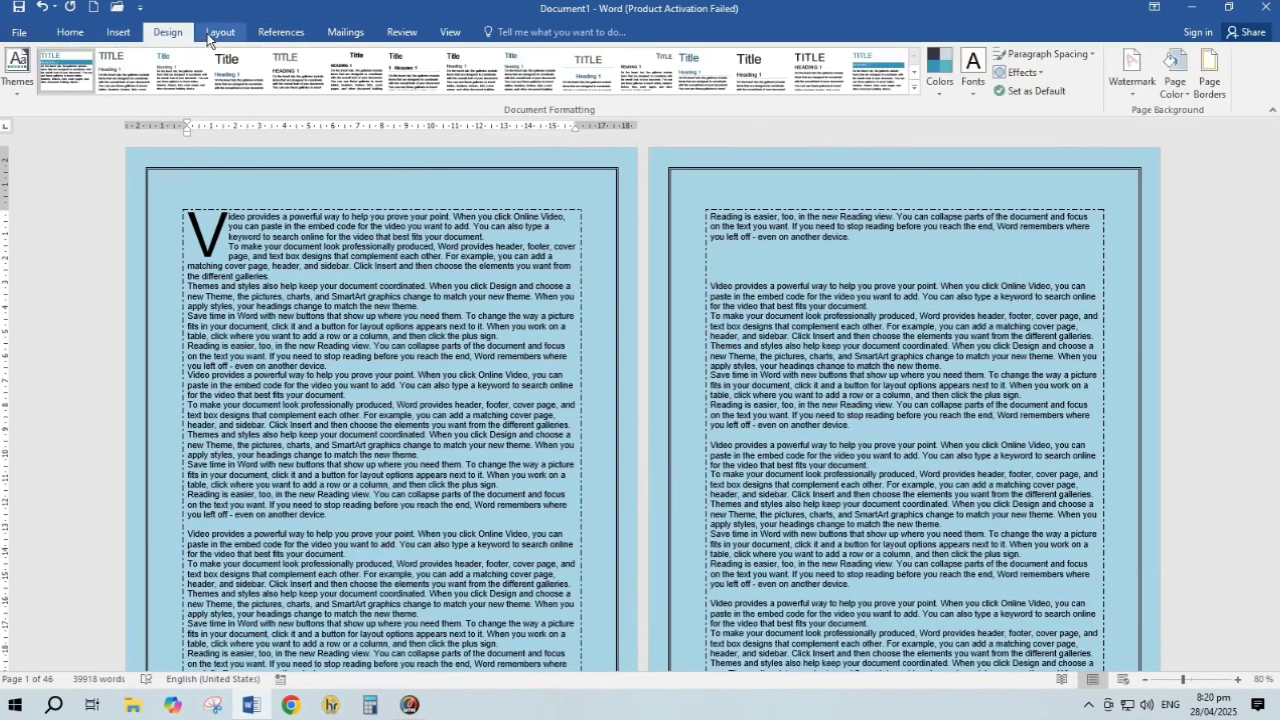
click(223, 36)
click(170, 33)
click(220, 32)
click(170, 32)
click(220, 32)
click(172, 33)
click(220, 32)
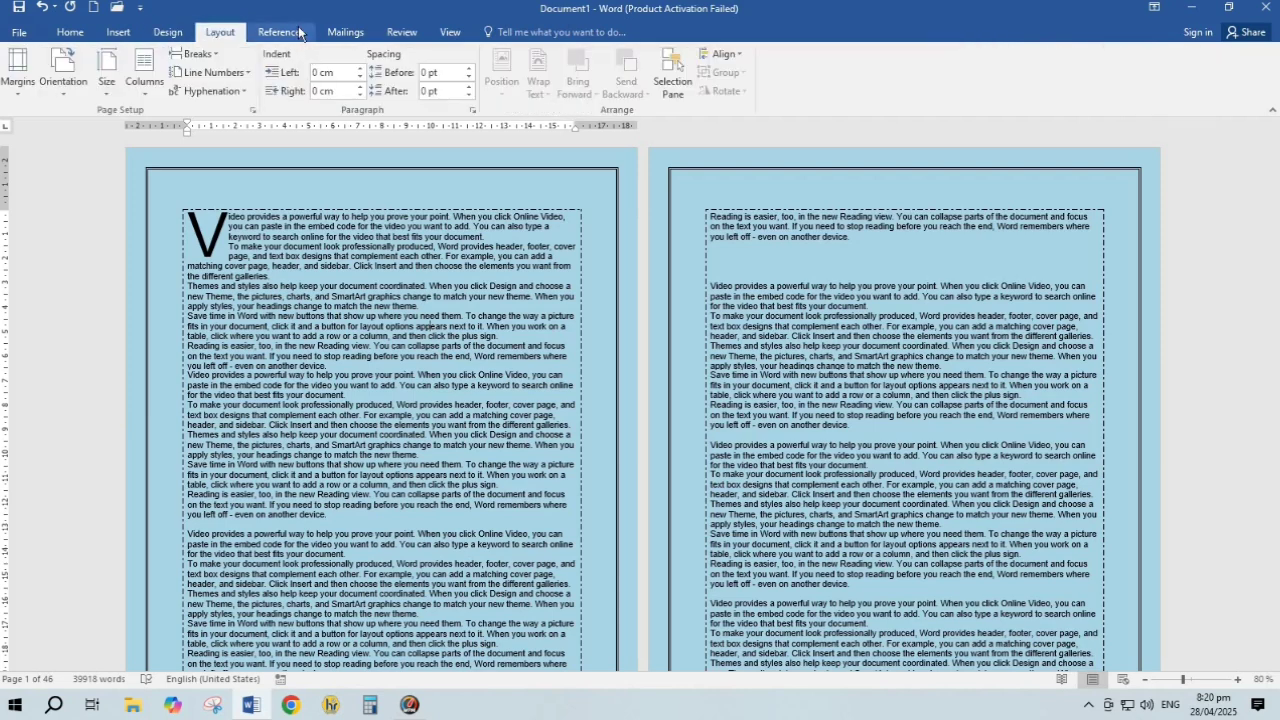
click(282, 32)
click(343, 33)
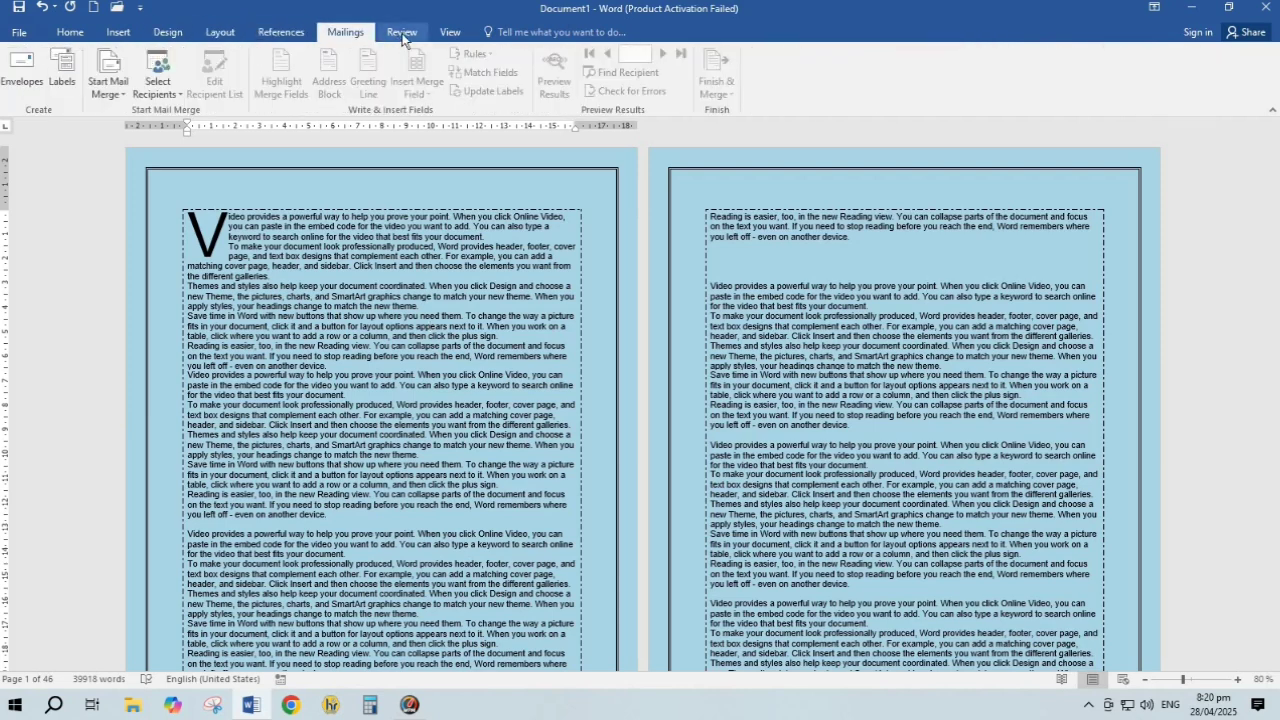
click(400, 33)
click(449, 33)
click(220, 32)
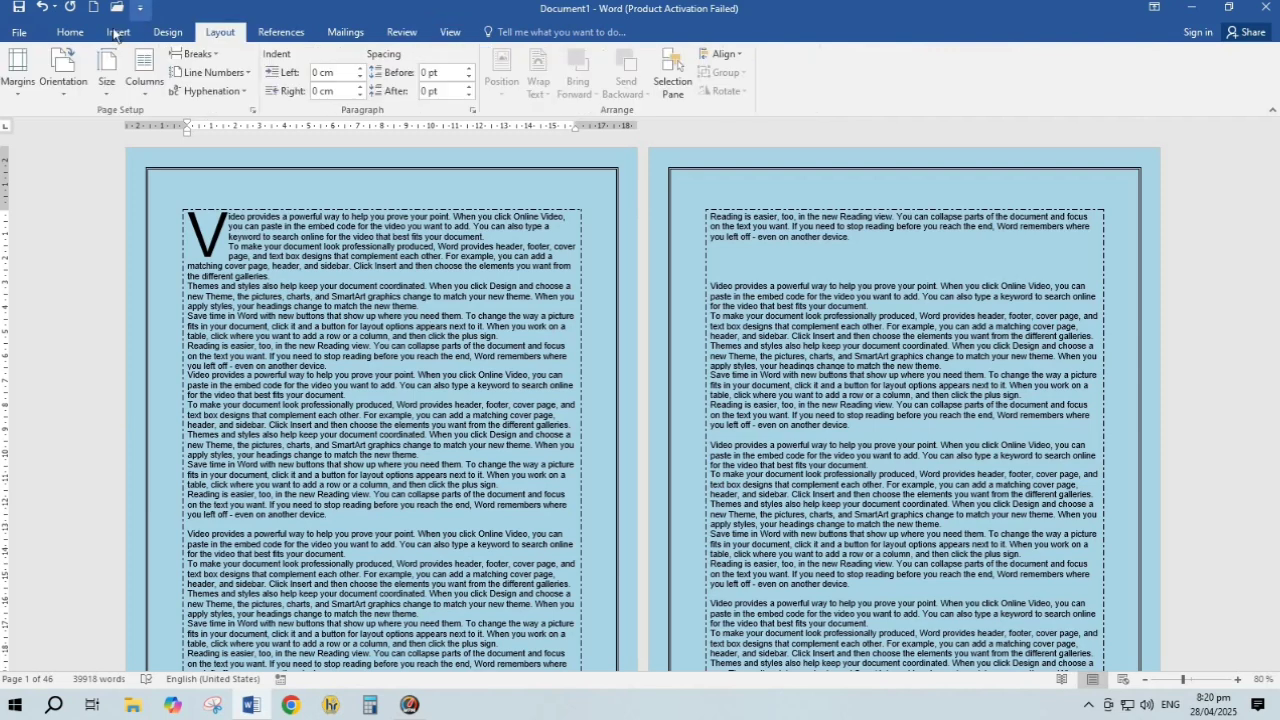
click(84, 34)
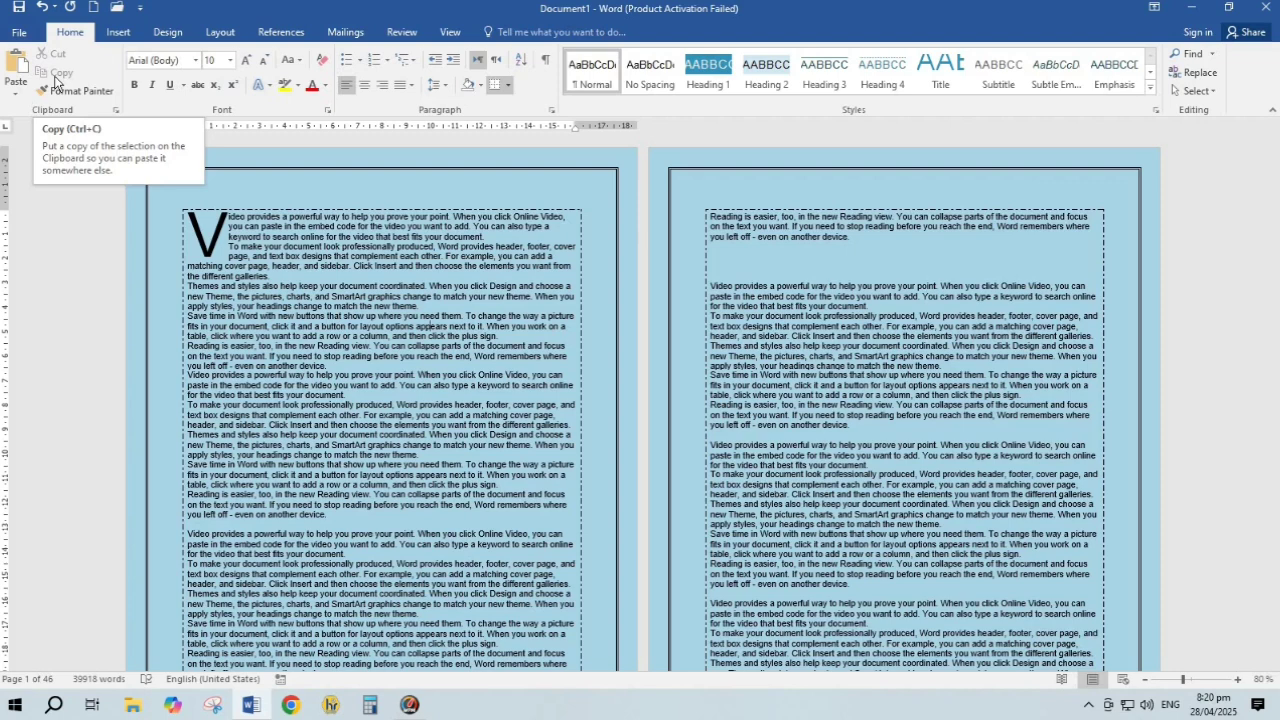
click(207, 38)
click(70, 32)
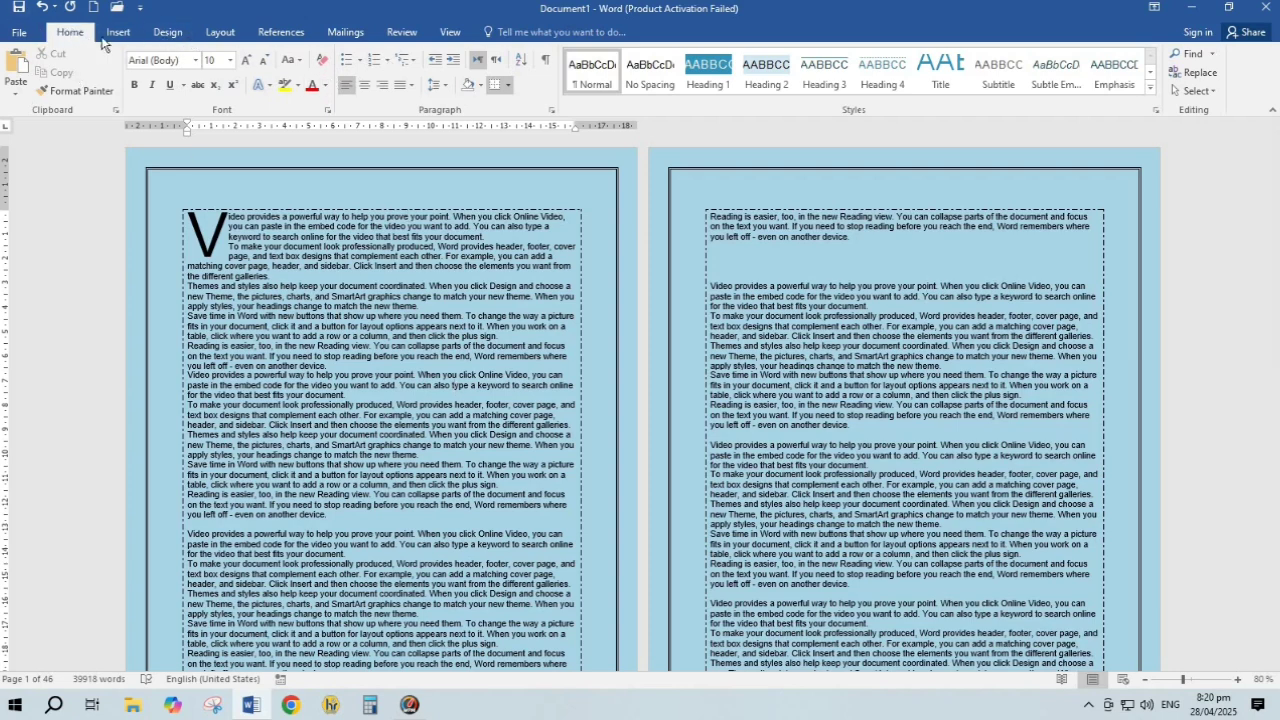
click(219, 32)
click(70, 32)
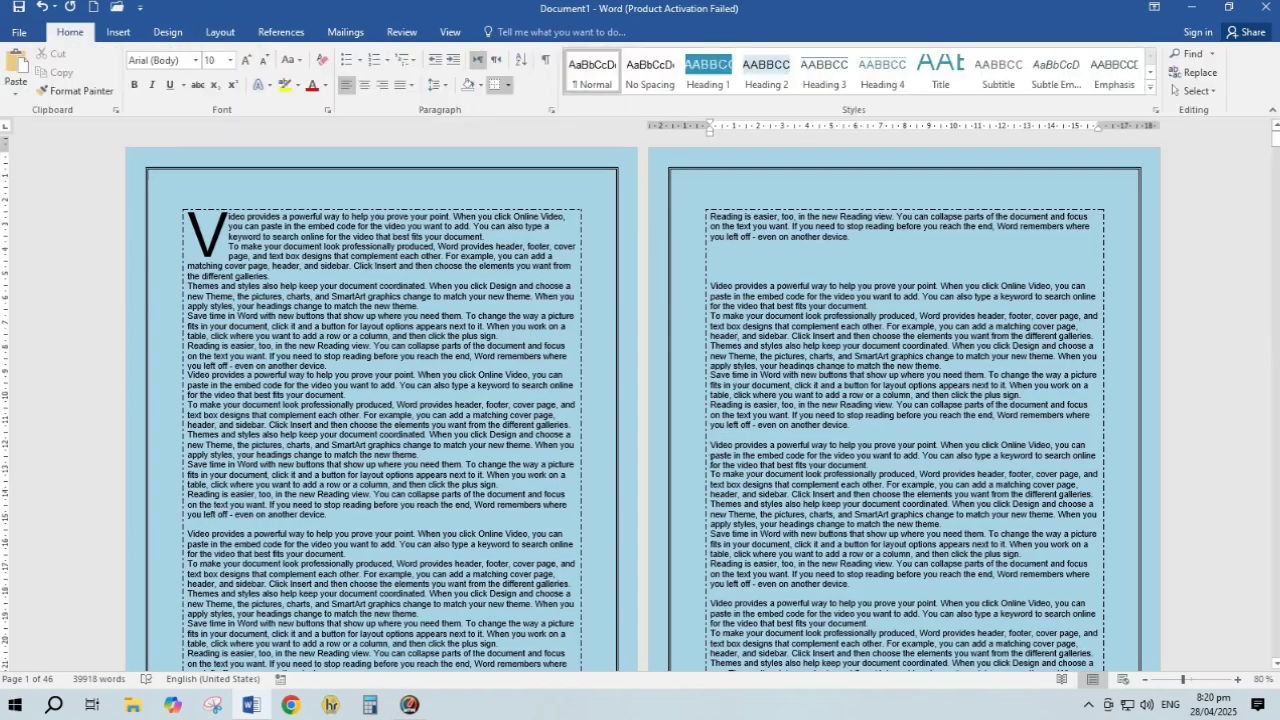
scroll(722, 445, down, 5)
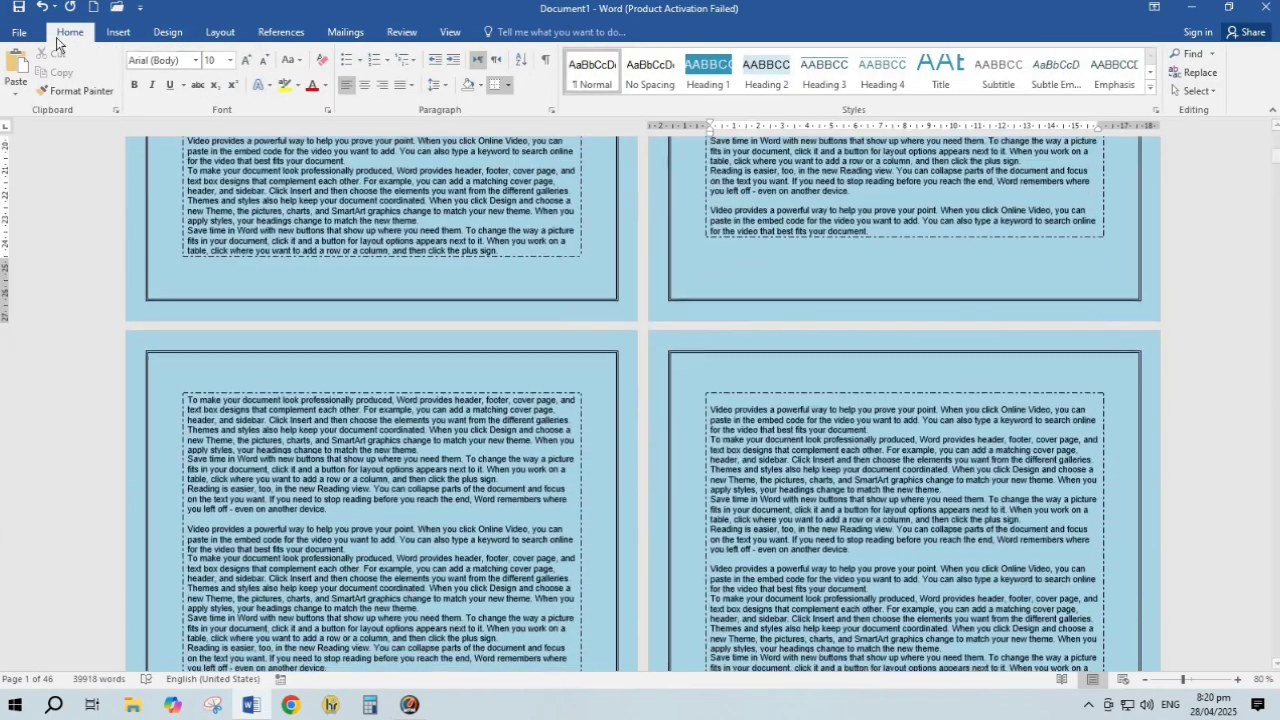
click(219, 32)
scroll(640, 404, down, 5)
scroll(387, 282, down, 15)
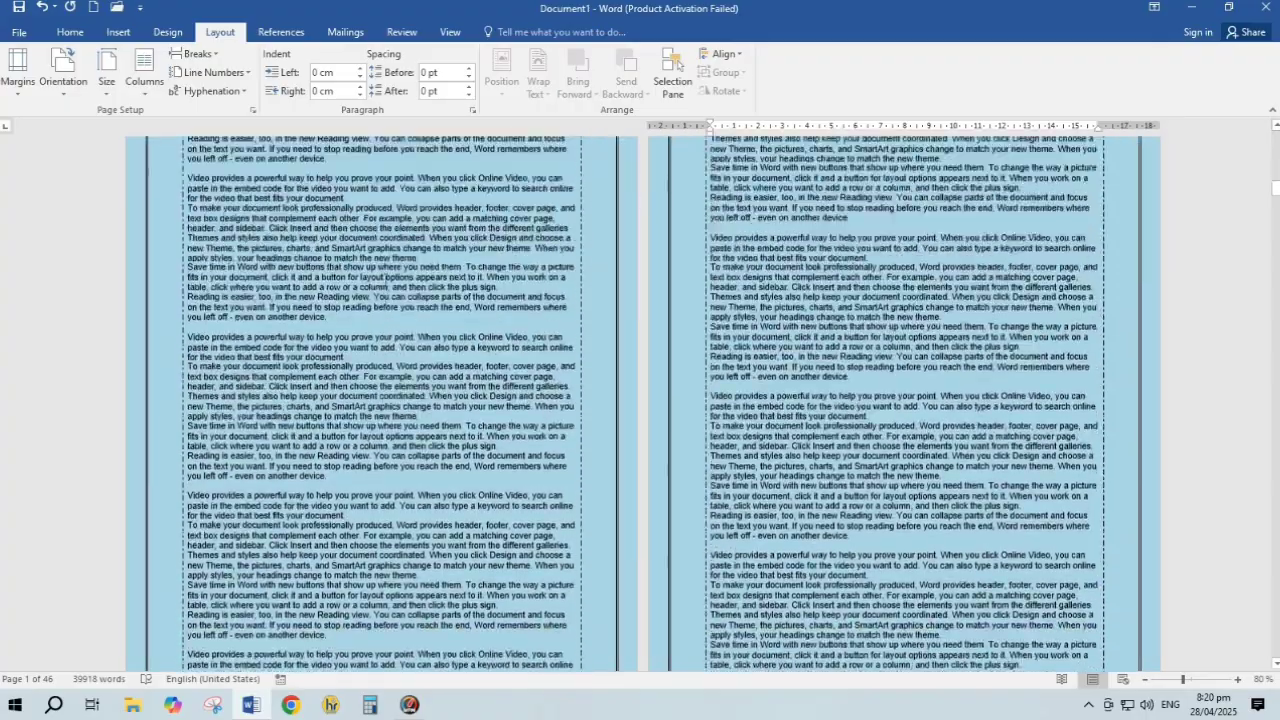
scroll(384, 279, down, 15)
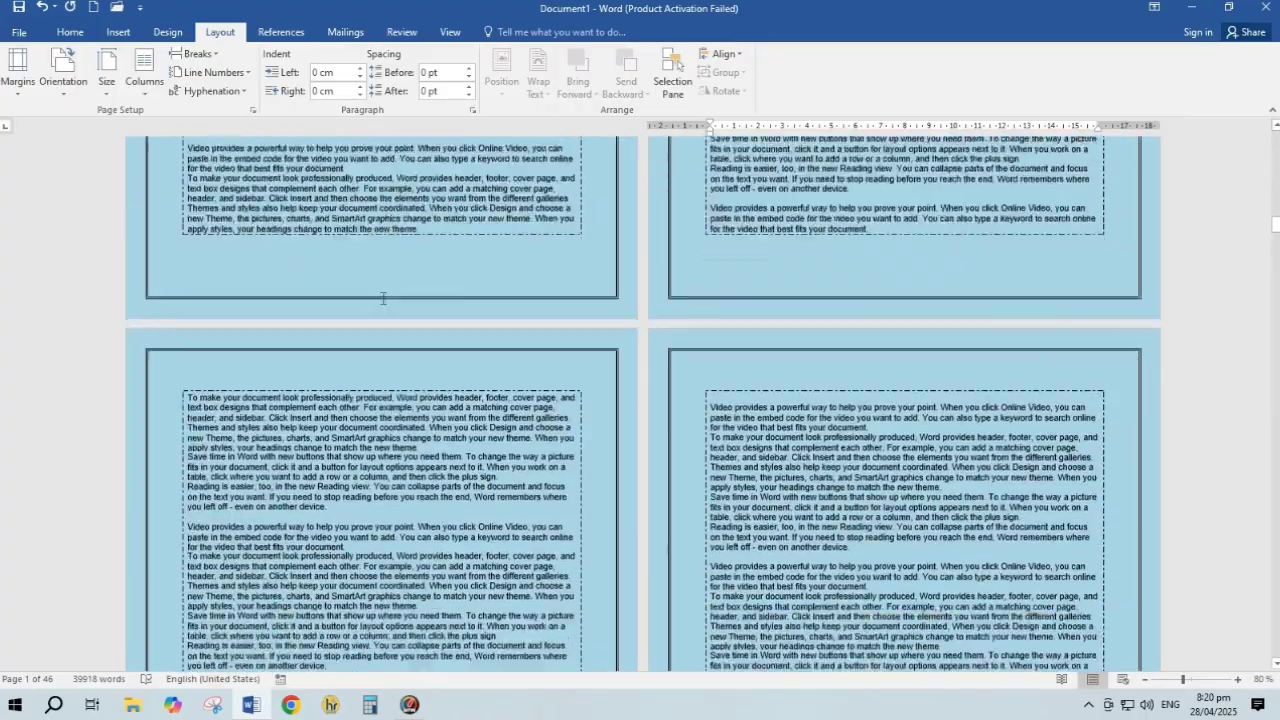
scroll(381, 310, down, 3)
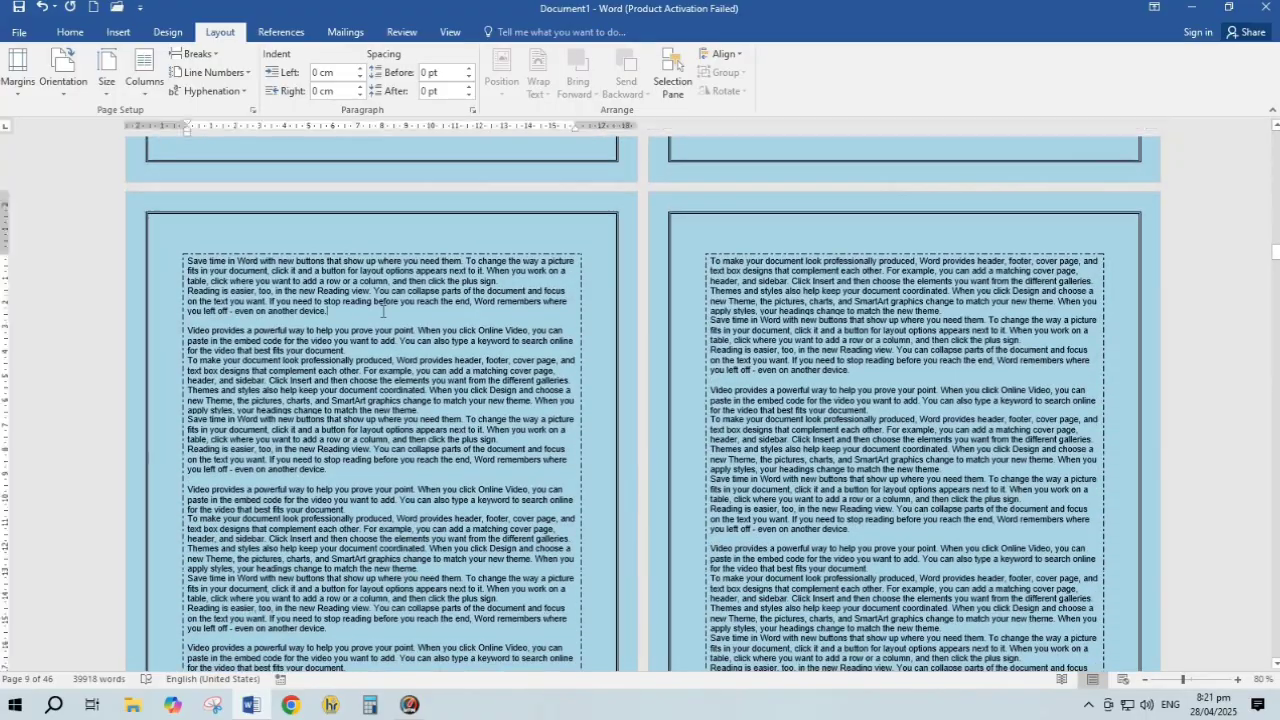
click(382, 311)
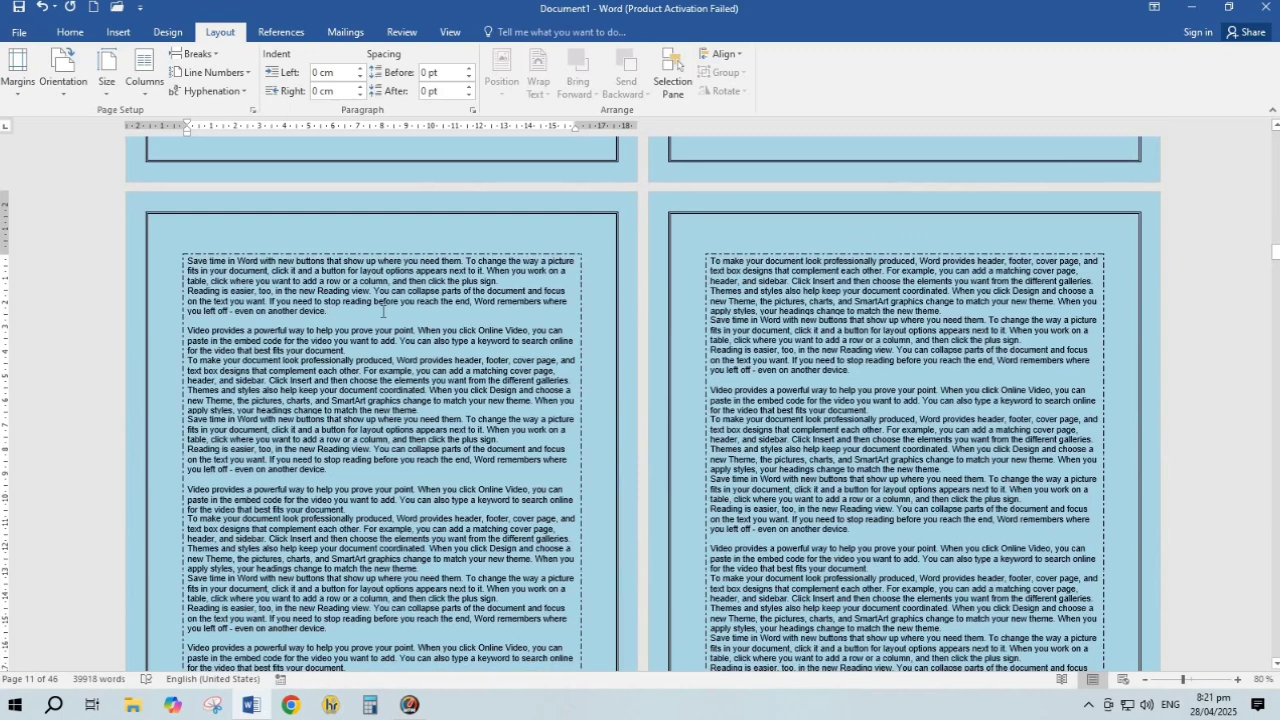